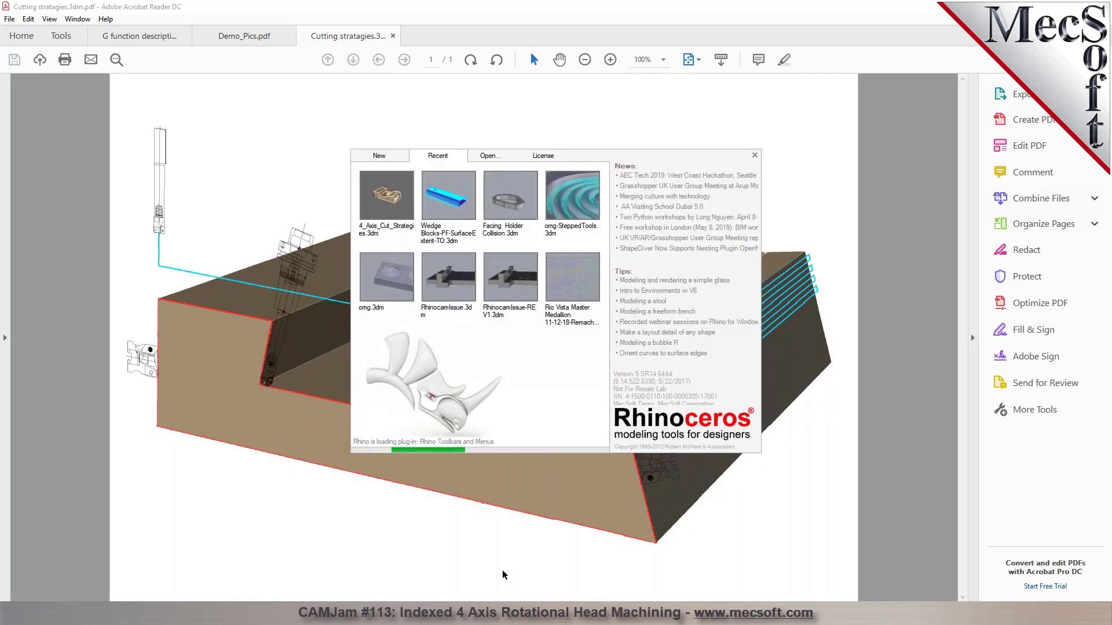
Step: Open the recent model 4_Axis_Cut_Strategies.3dm in Rhinoceros
click(394, 191)
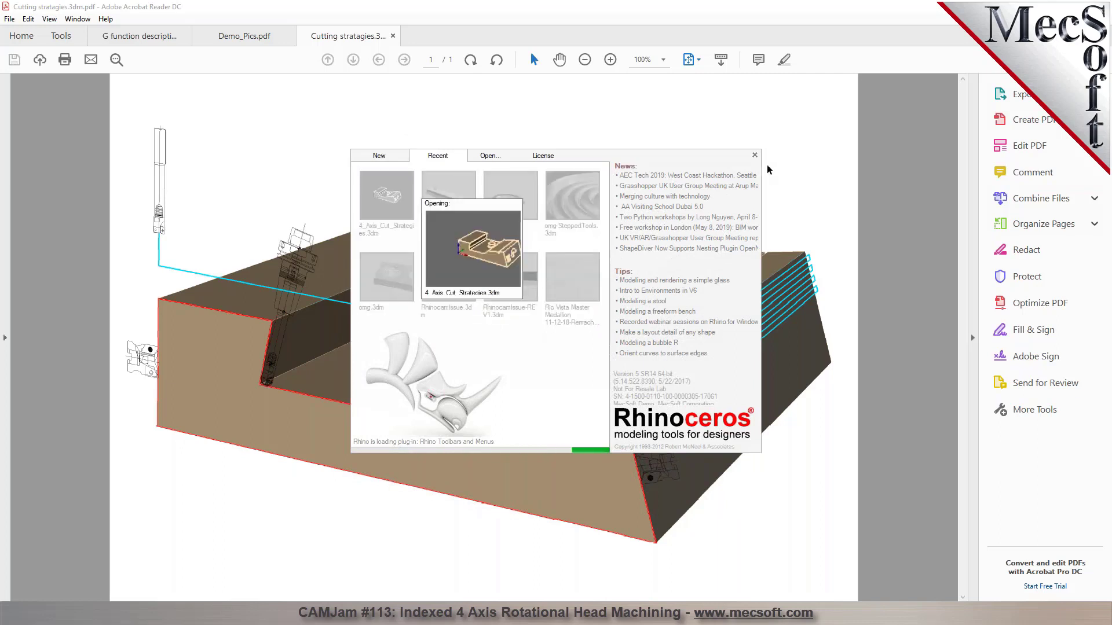
click(754, 155)
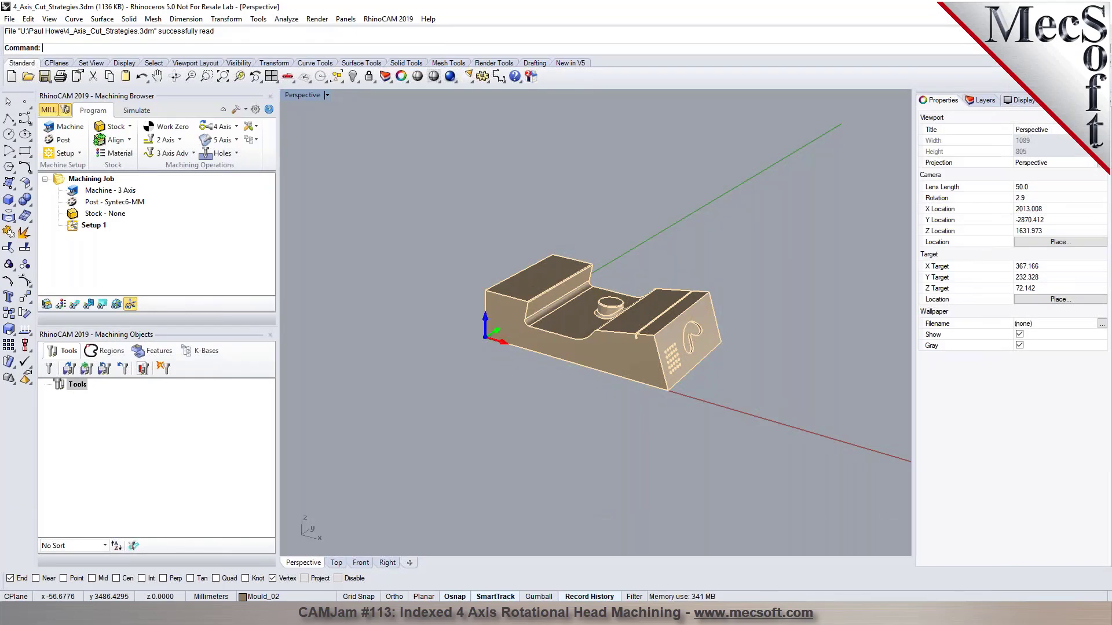
Step: Examine the mould part in perspective and top views, including its undercut wall, narrow angled slot and sloped end face
scroll(634, 321, up, 4)
mouse_move(507, 320)
right_down()
mouse_move(550, 295)
mouse_move(527, 318)
right_up()
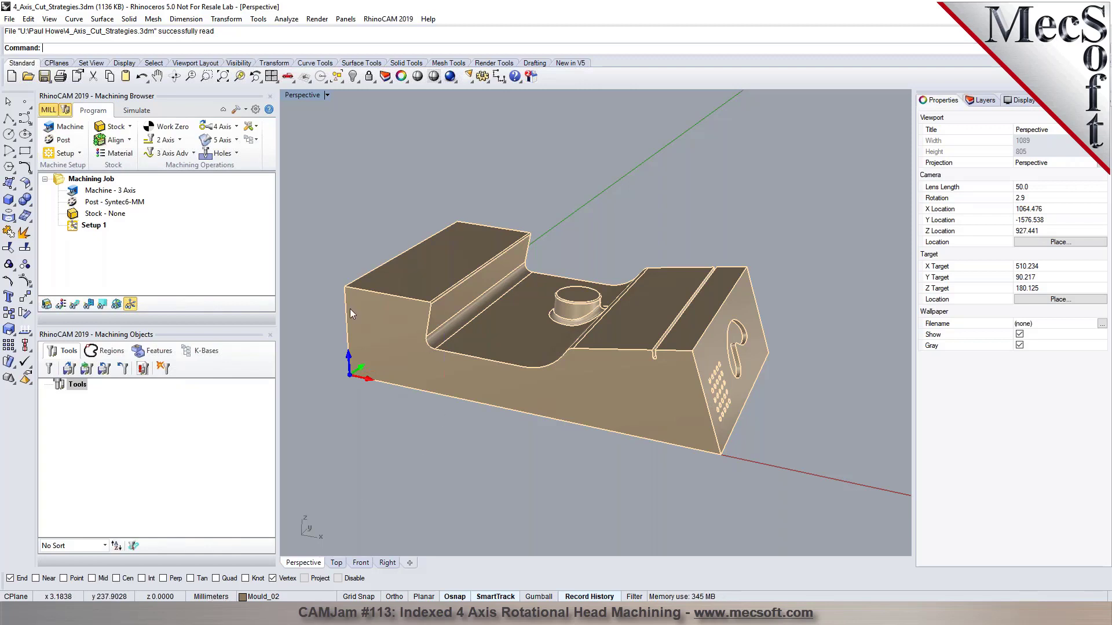
click(336, 563)
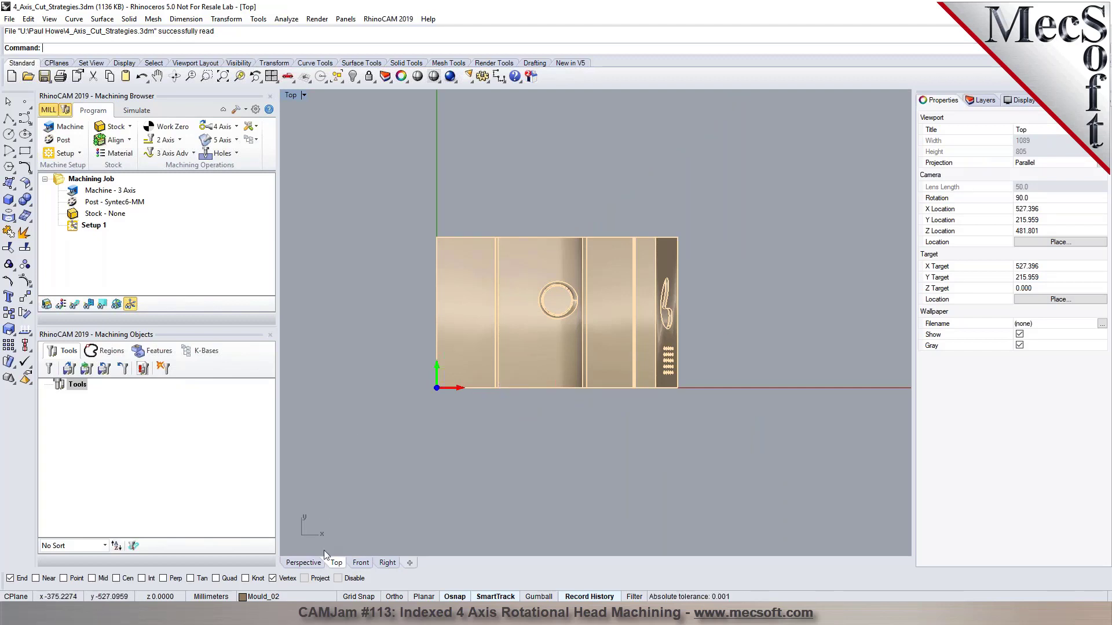
click(313, 562)
right_drag(451, 496, 498, 469)
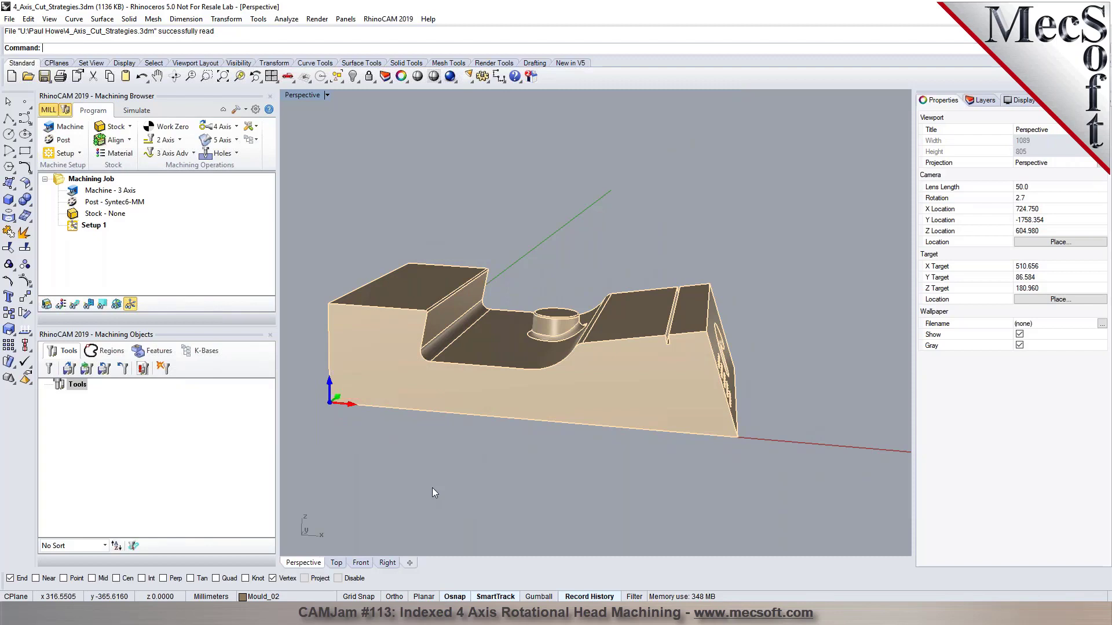
right_drag(575, 487, 521, 454)
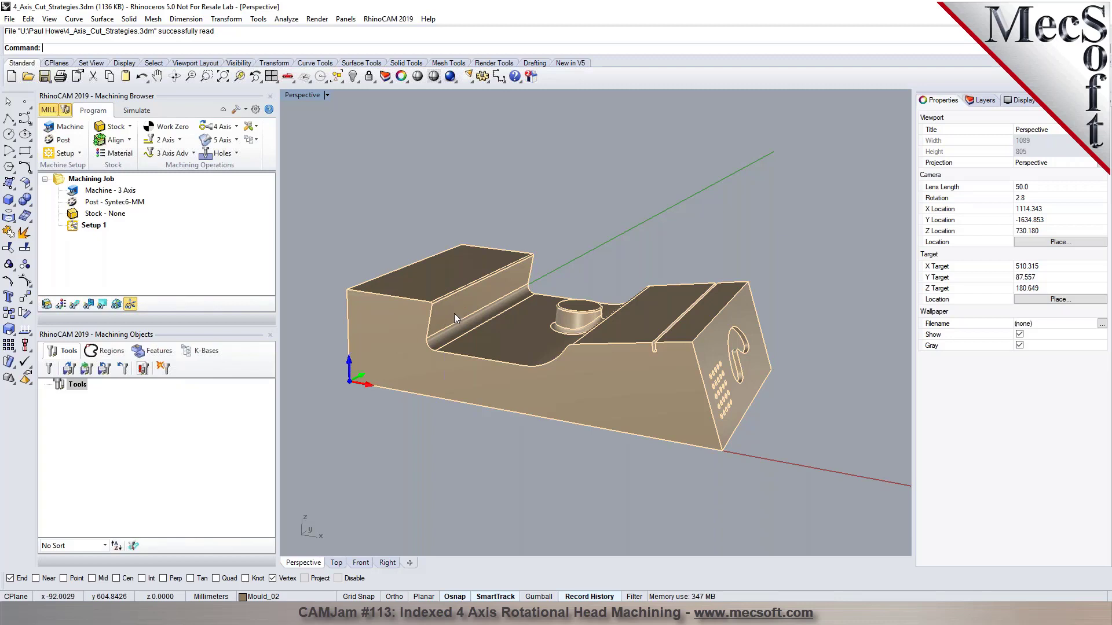
scroll(614, 384, up, 5)
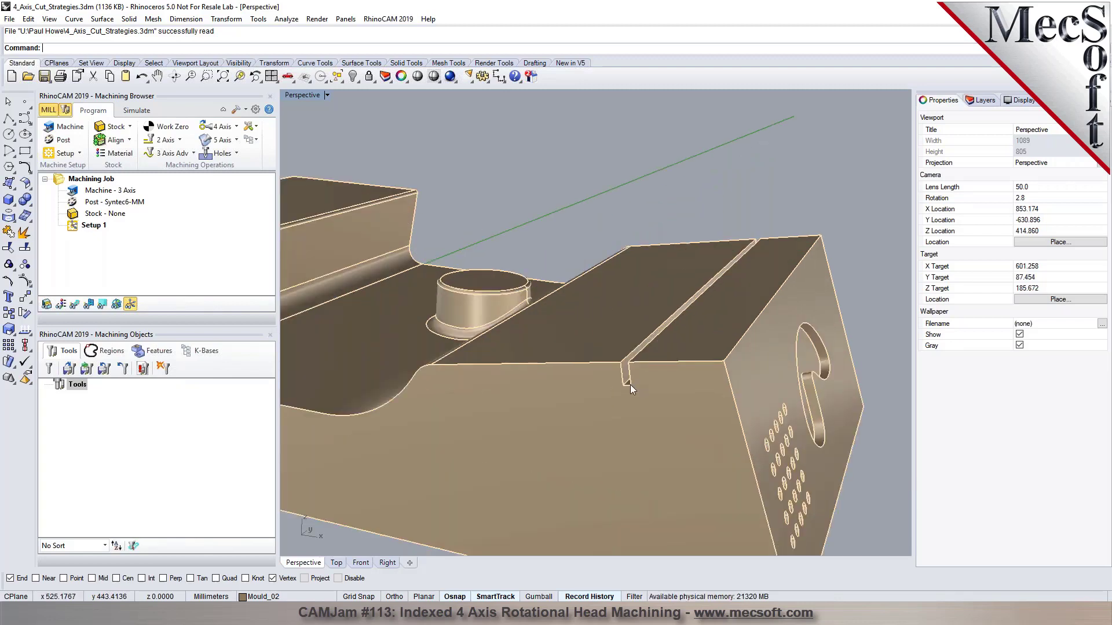
scroll(633, 382, up, 5)
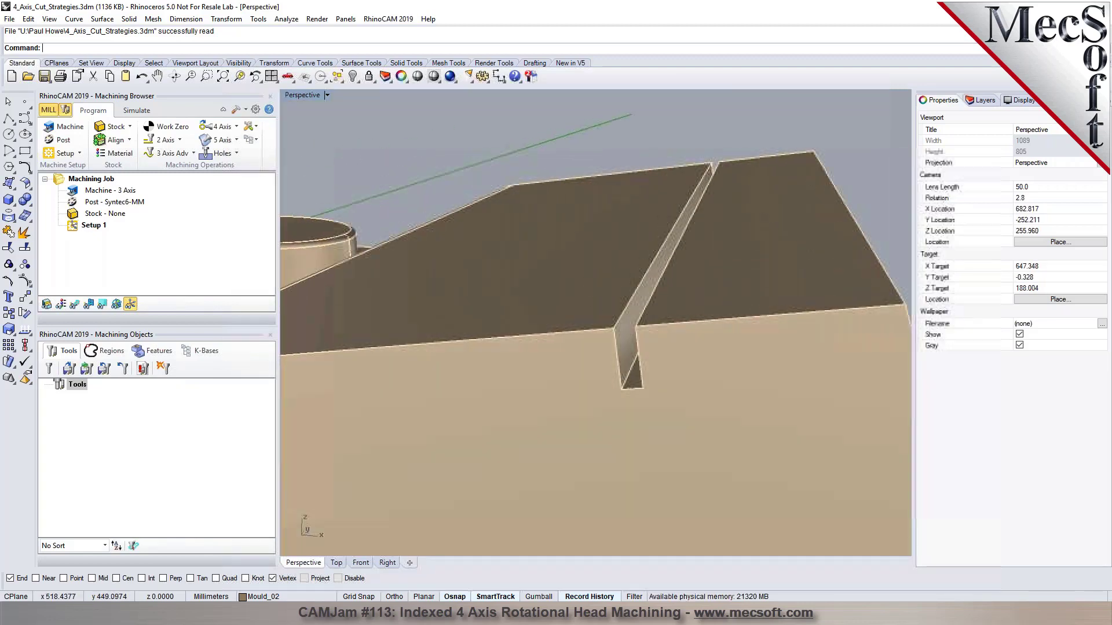
scroll(660, 347, down, 10)
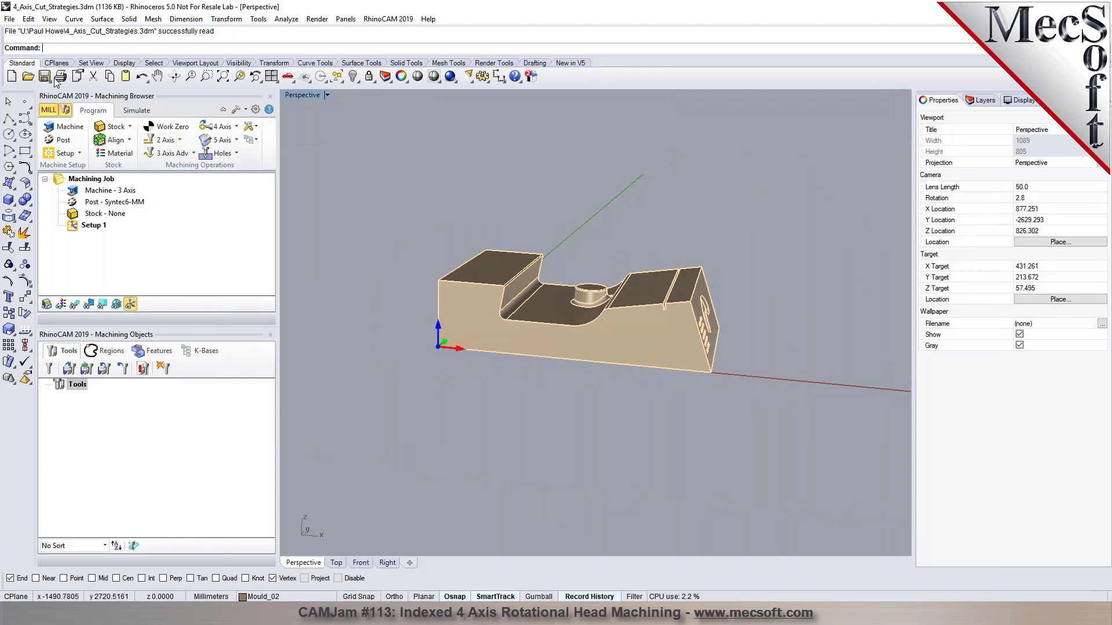
Step: Define the machine tool as 4 Axis with a Head configuration and +Y as the rotary axis
click(64, 128)
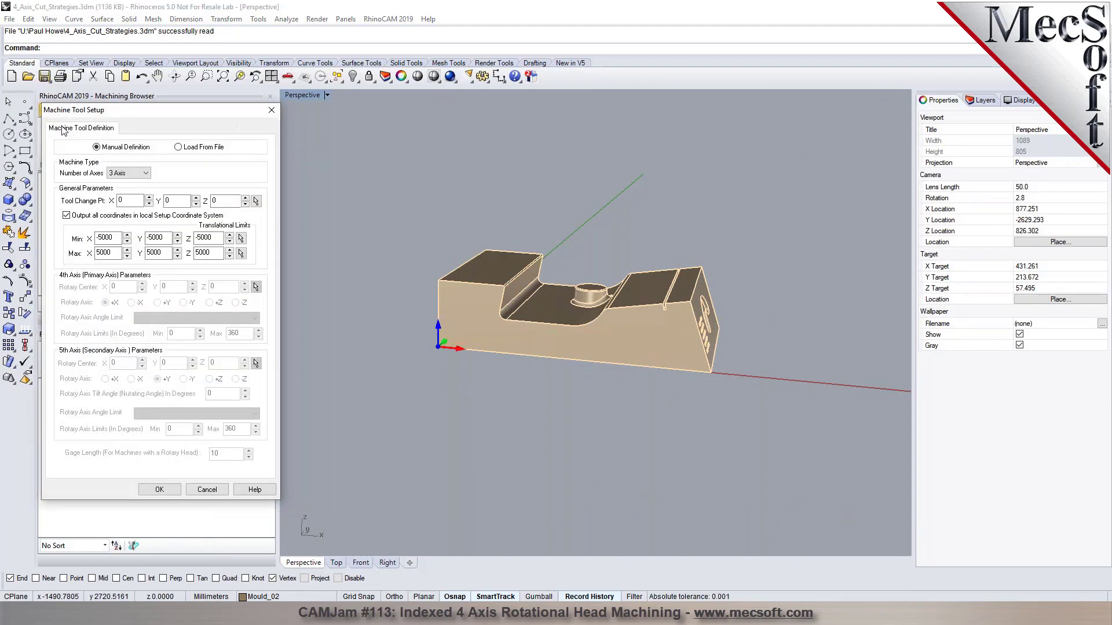
click(138, 175)
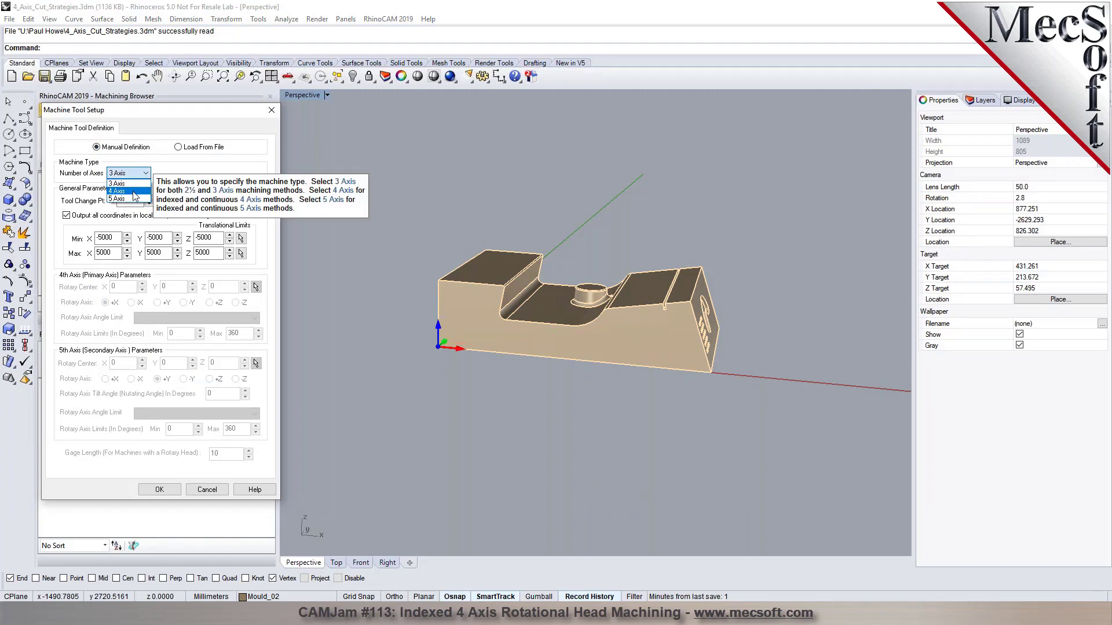
click(133, 191)
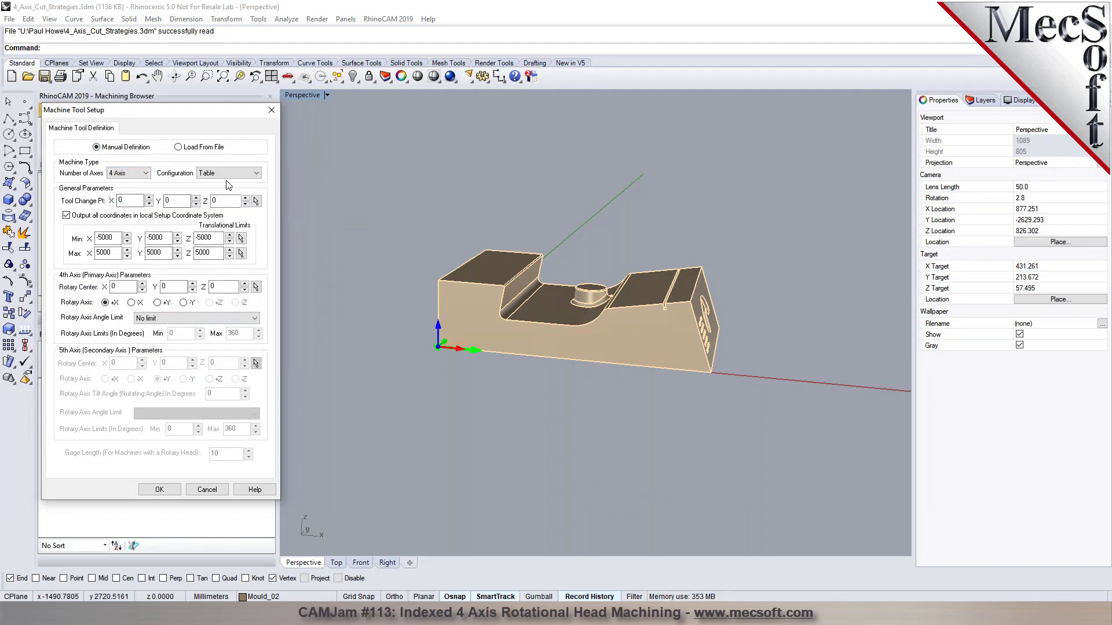
click(256, 173)
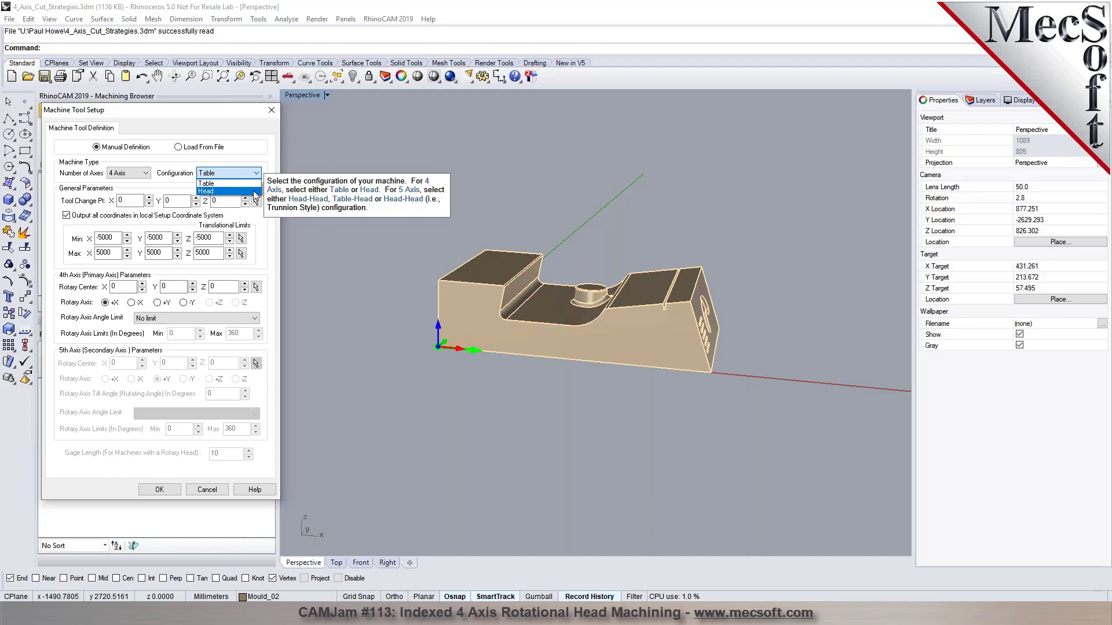
click(214, 192)
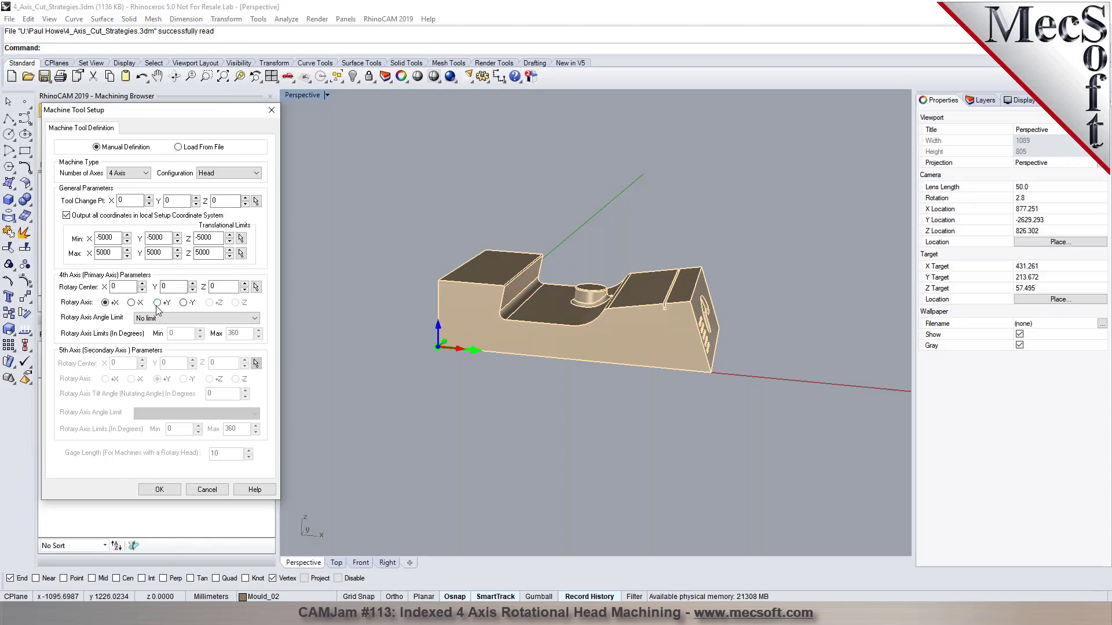
mouse_move(157, 310)
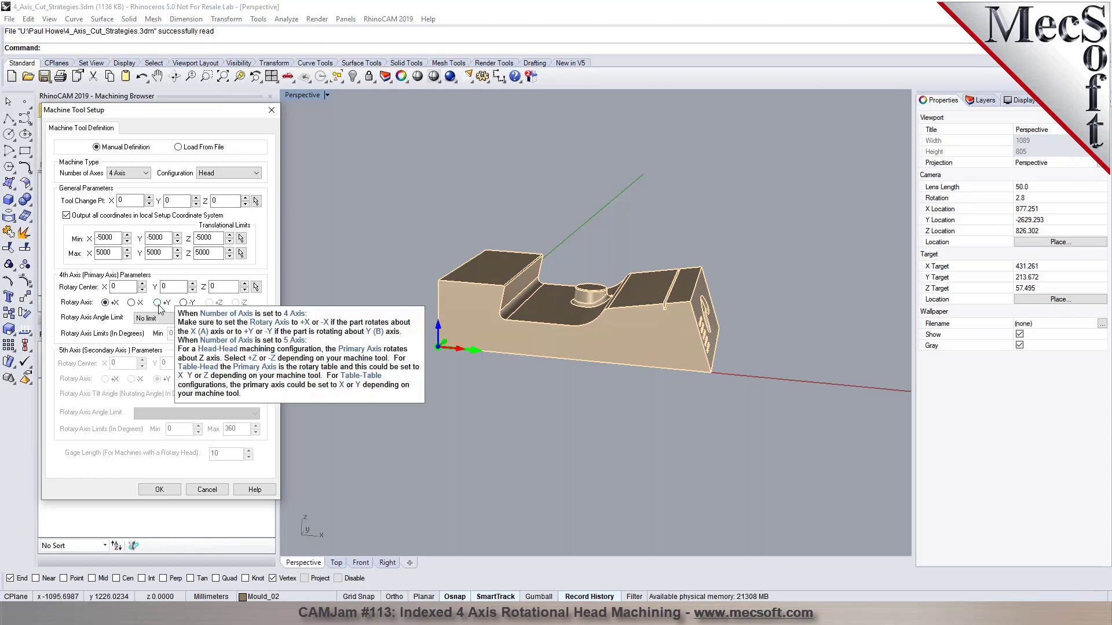
click(157, 303)
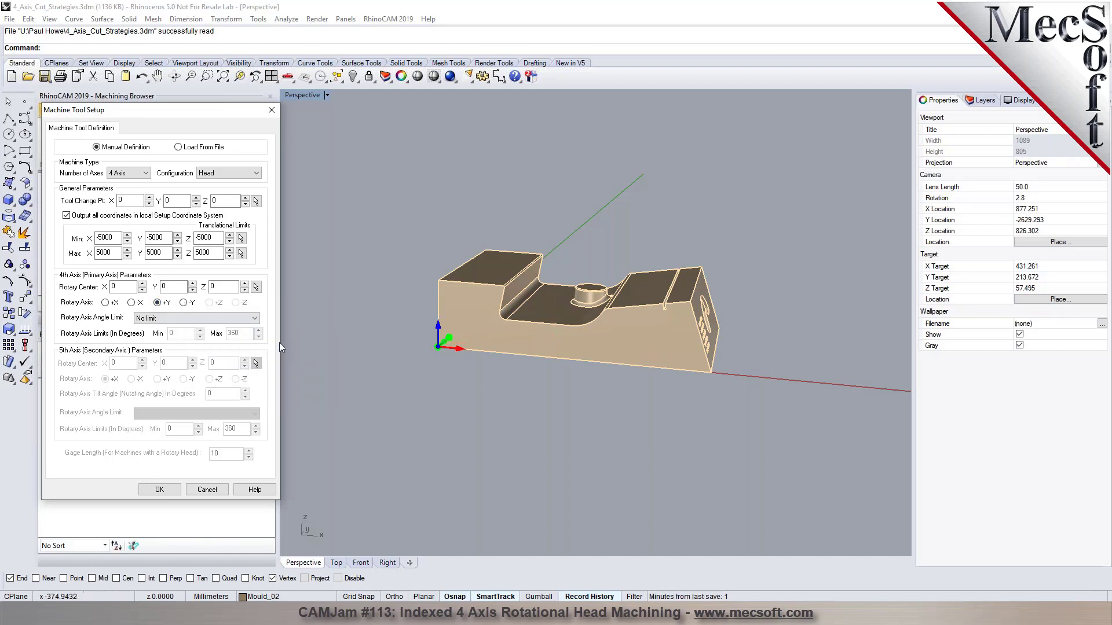
Step: Examine the rotary axis direction at the part origin and the angled end face and slot that need head rotation
right_drag(486, 398, 443, 387)
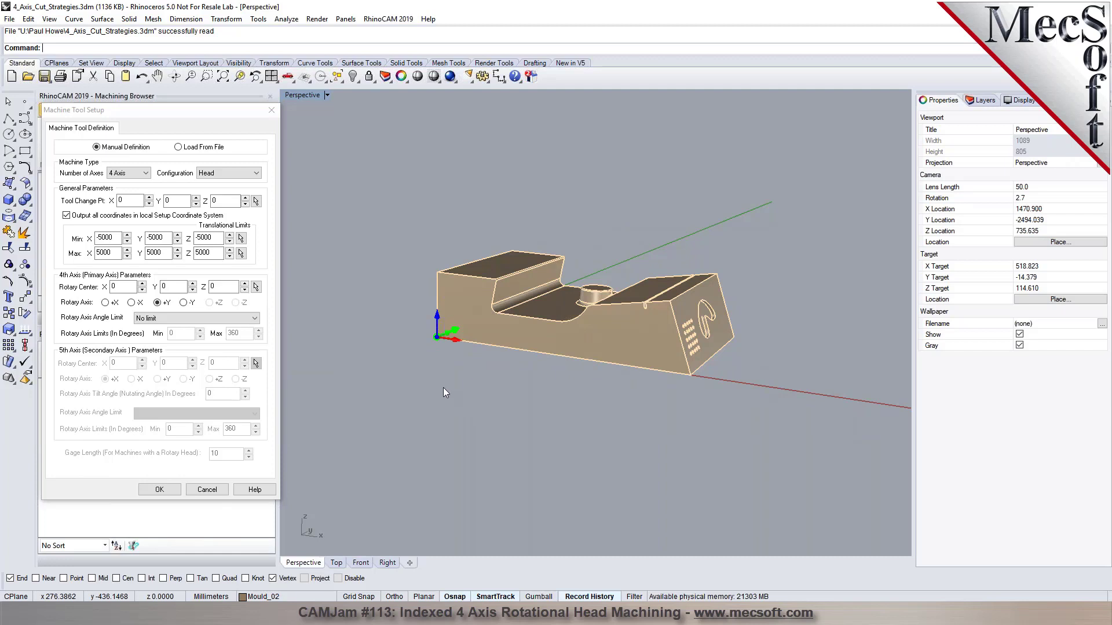
right_drag(437, 386, 449, 352)
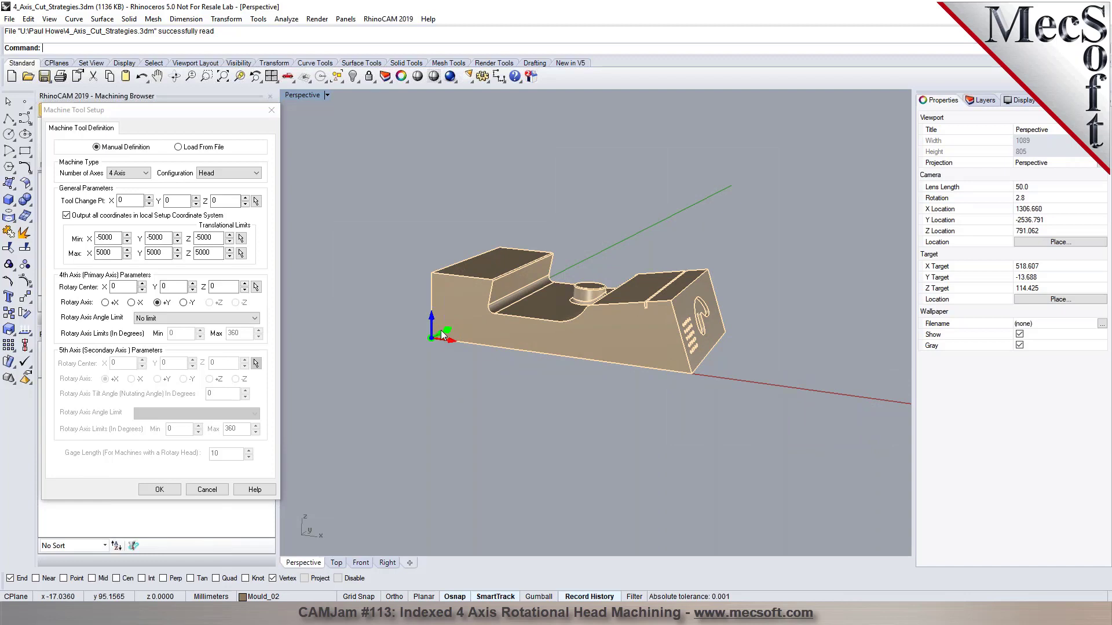
scroll(440, 330, up, 5)
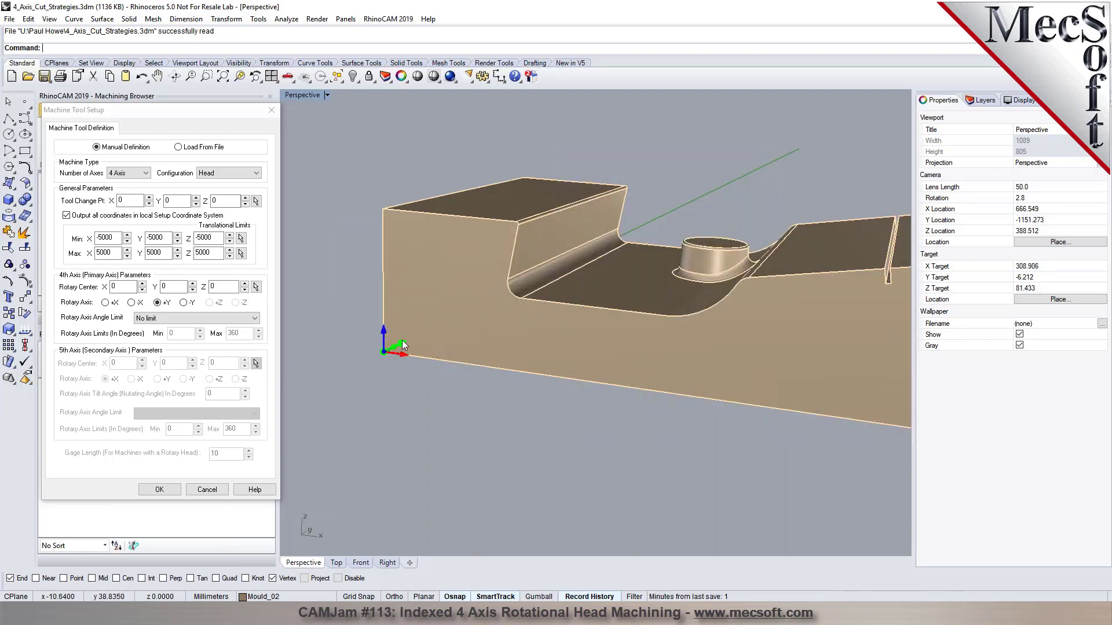
scroll(401, 335, down, 5)
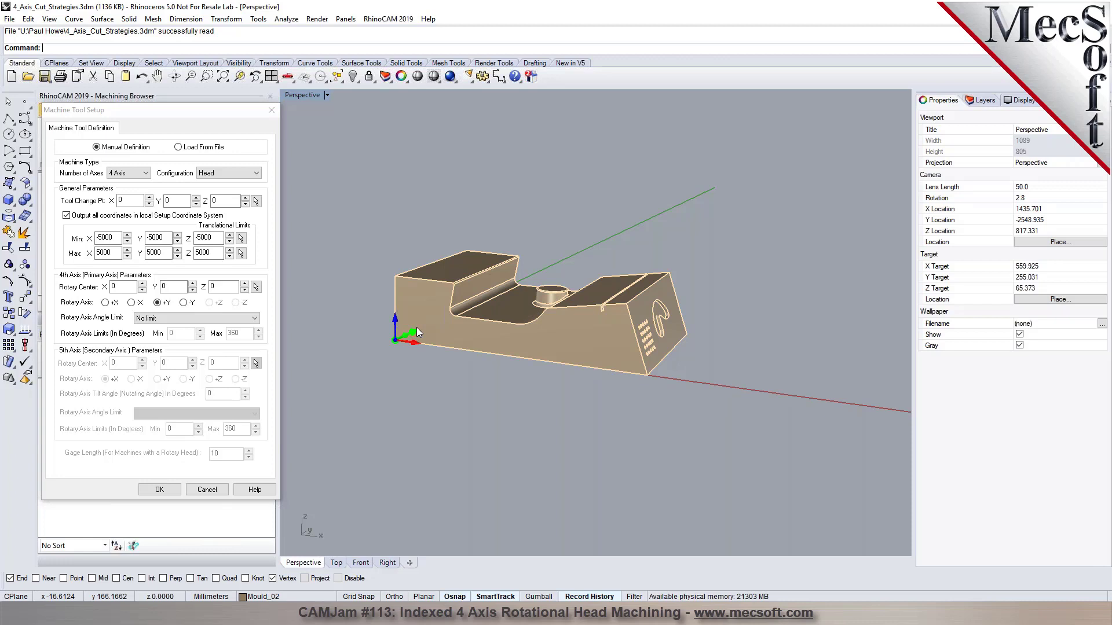
scroll(684, 324, up, 4)
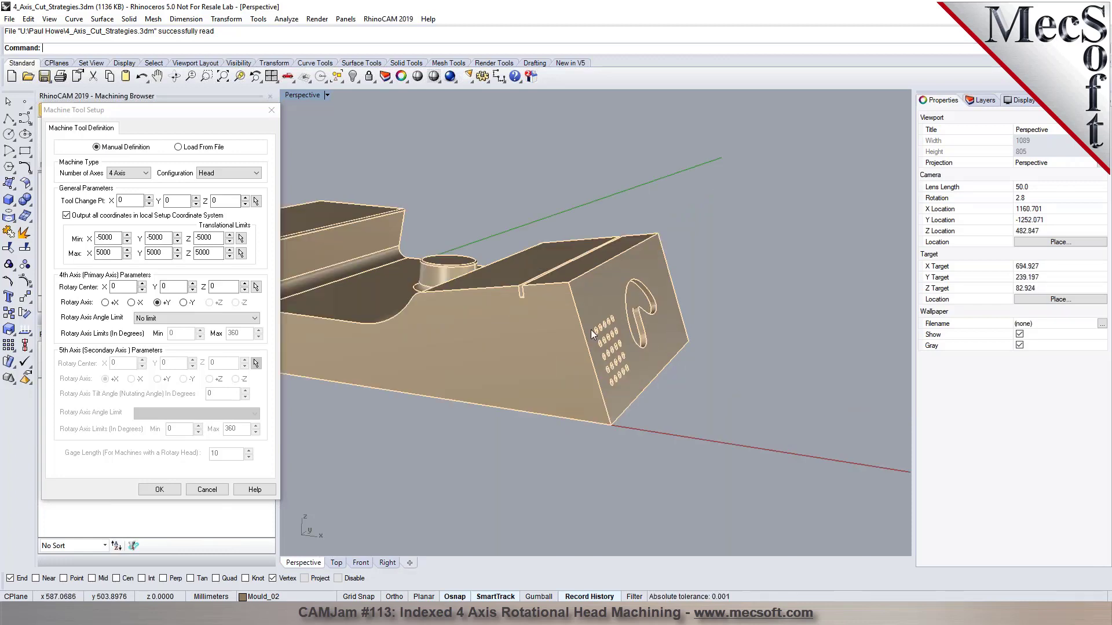
scroll(678, 318, down, 3)
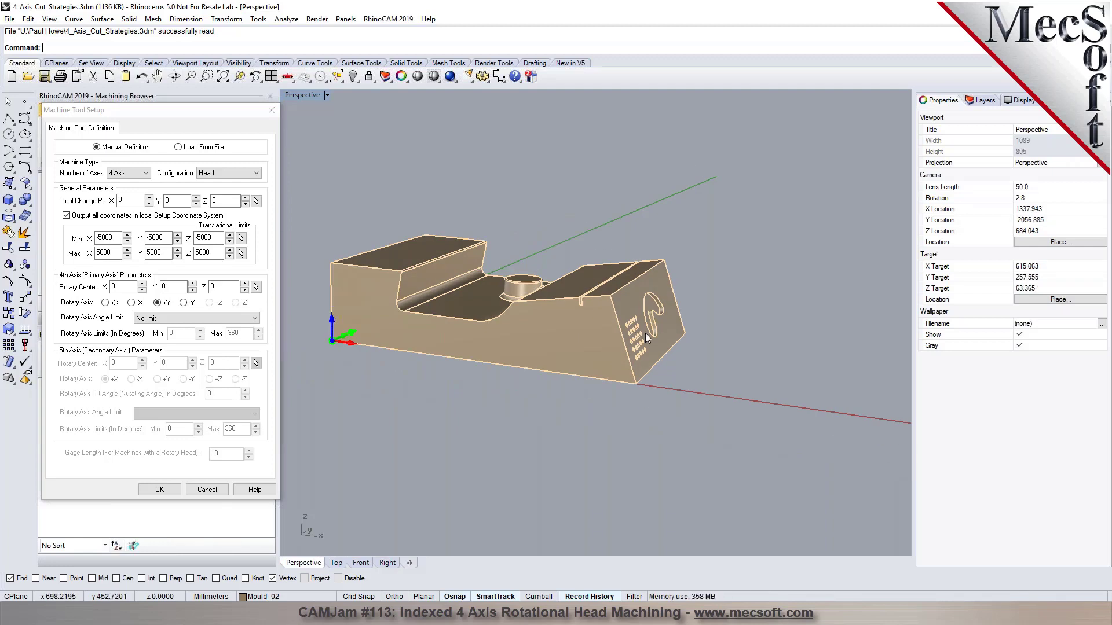
right_drag(512, 344, 567, 346)
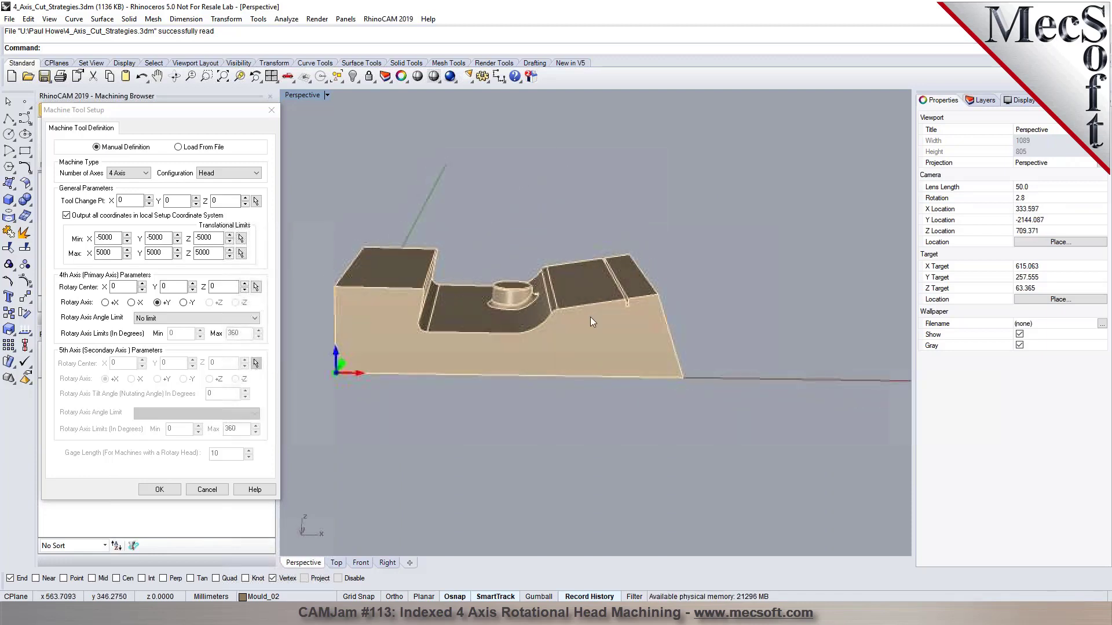
scroll(643, 305, up, 8)
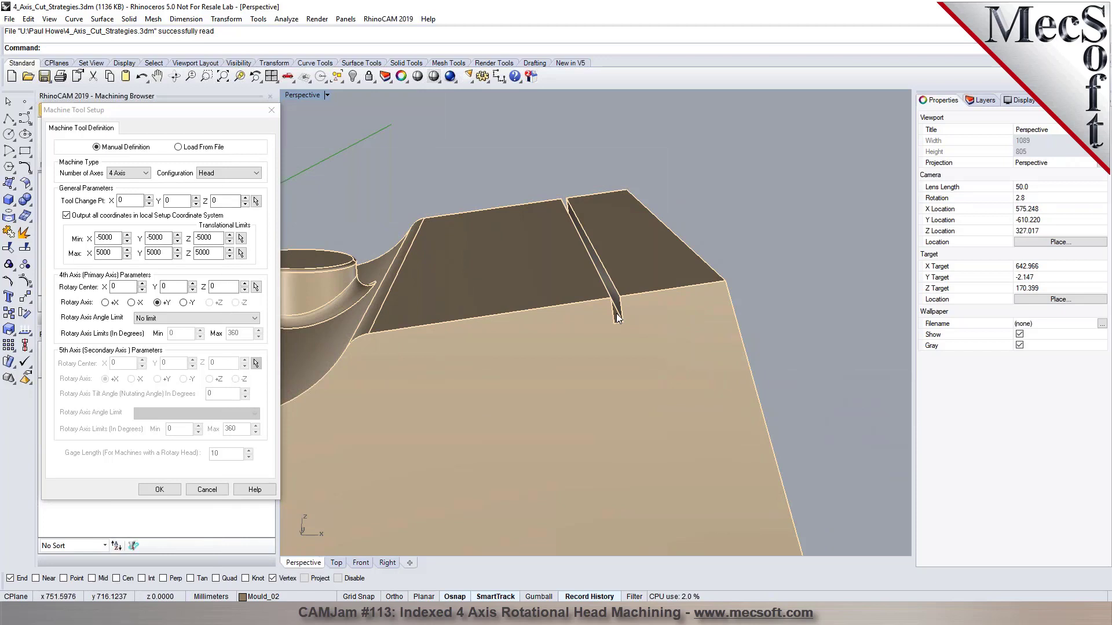
scroll(679, 324, down, 10)
right_drag(701, 365, 645, 369)
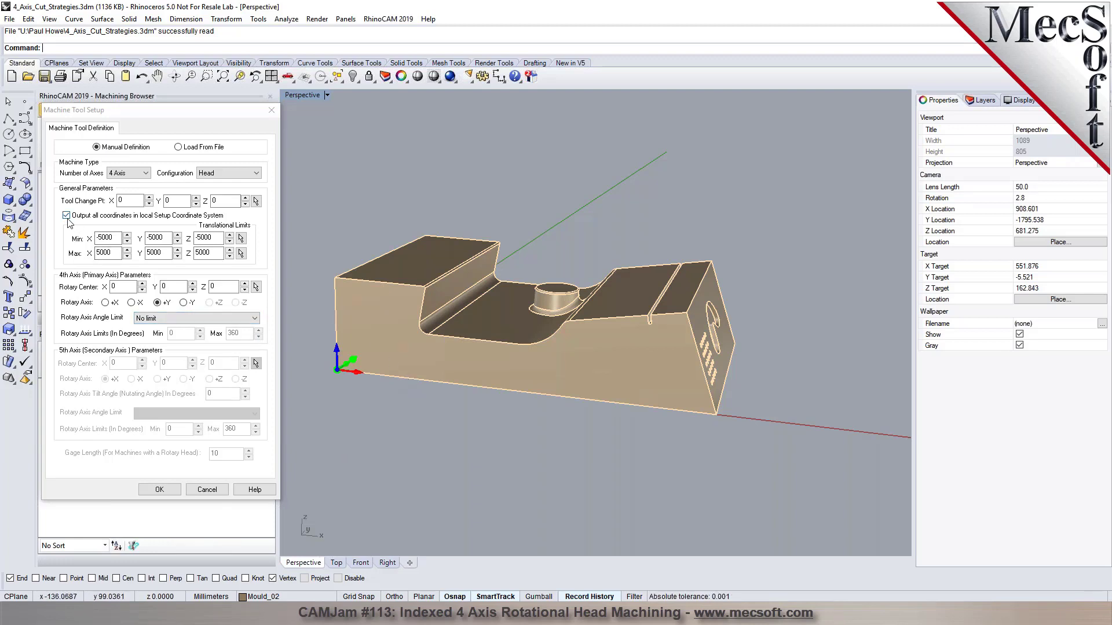
Step: Turn off output of all coordinates in the local setup coordinate system and set the rotary head gage length to 0
mouse_move(69, 217)
mouse_move(198, 241)
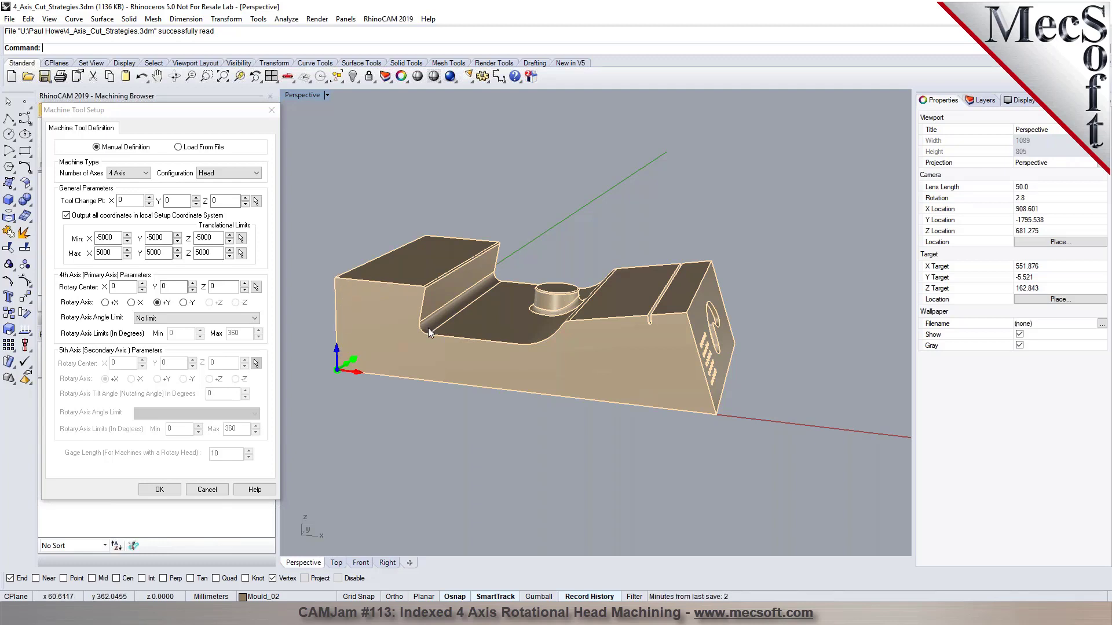
click(66, 216)
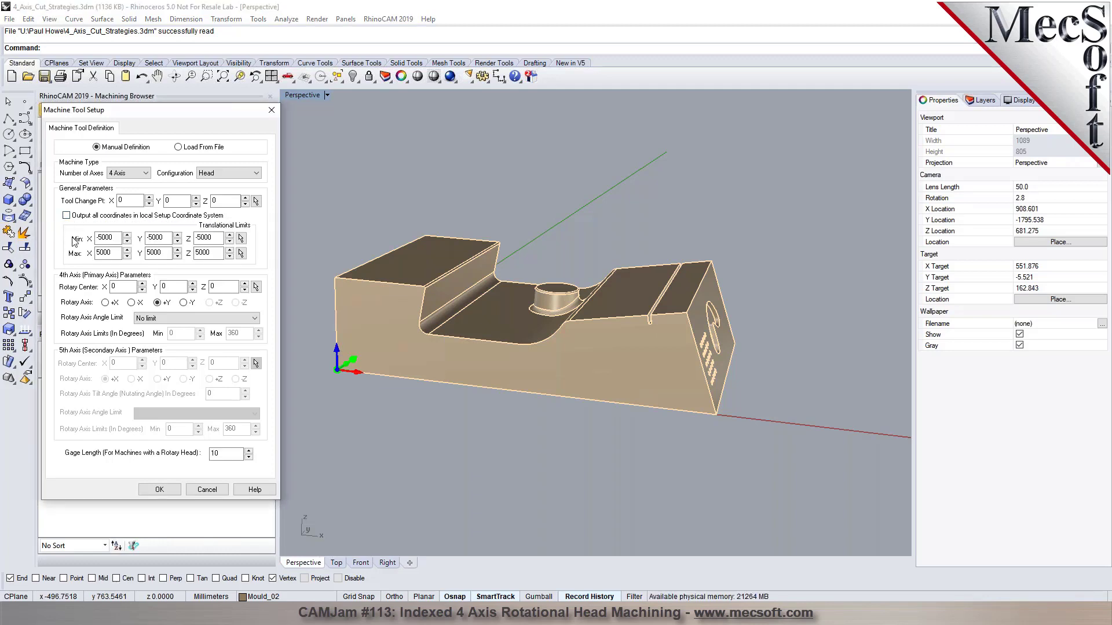
double_click(215, 454)
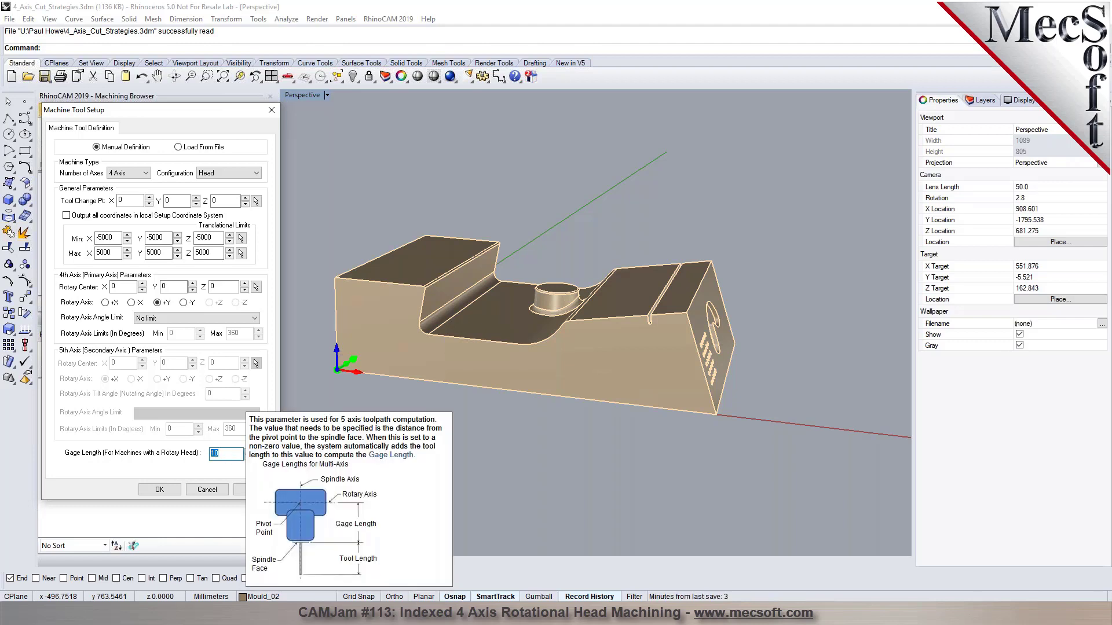
text(0)
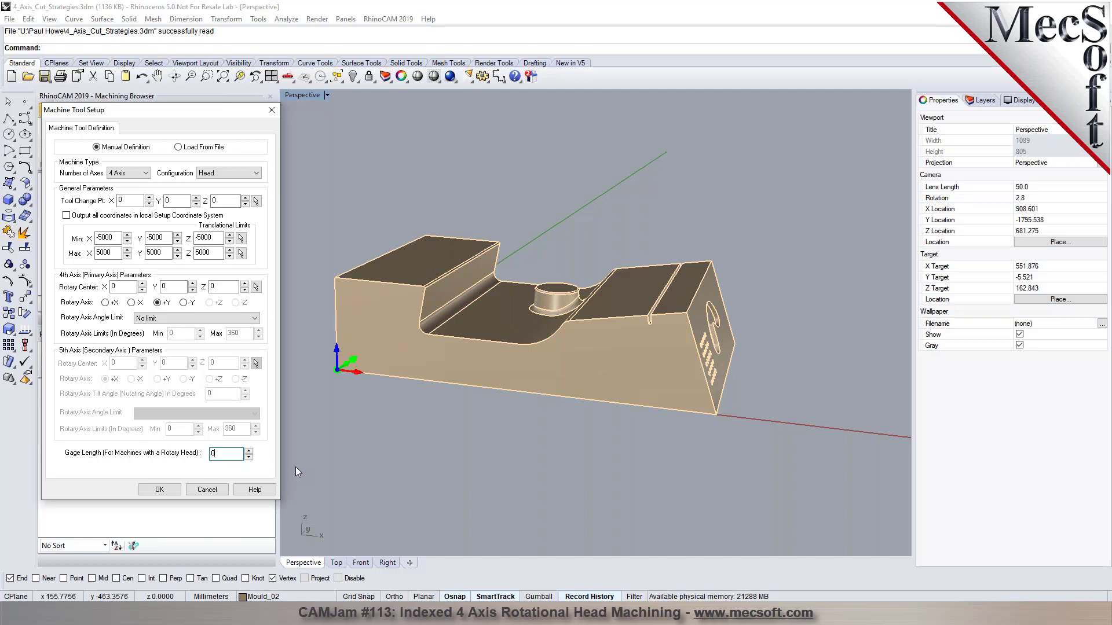
Step: Apply user defined rotary limits of -90 to 90 degrees to the 4th axis and accept the machine setup
click(254, 319)
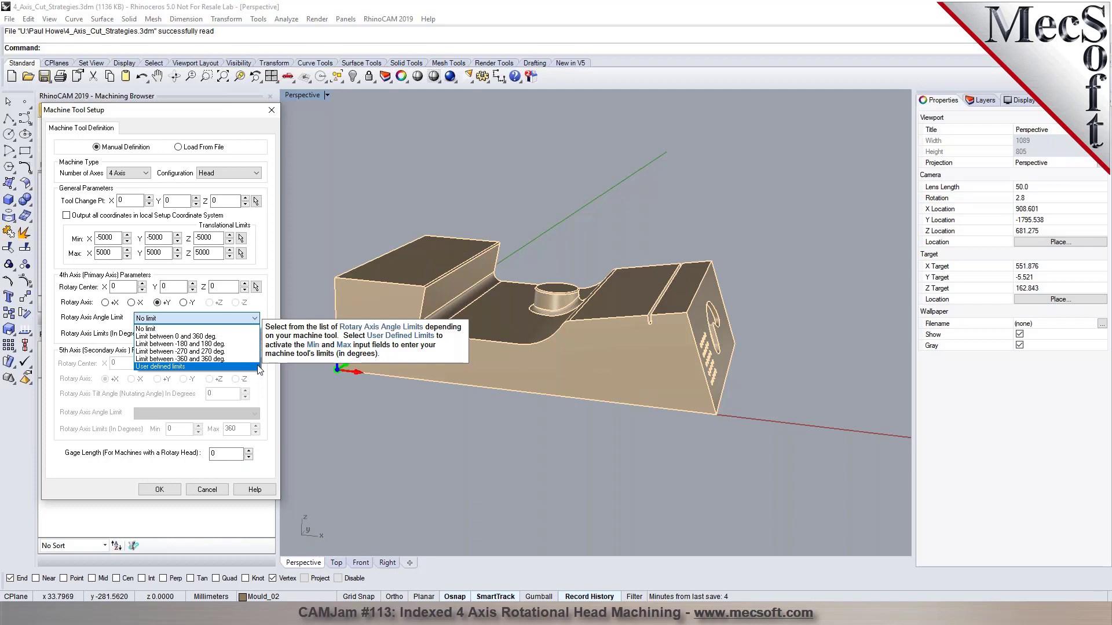
click(255, 367)
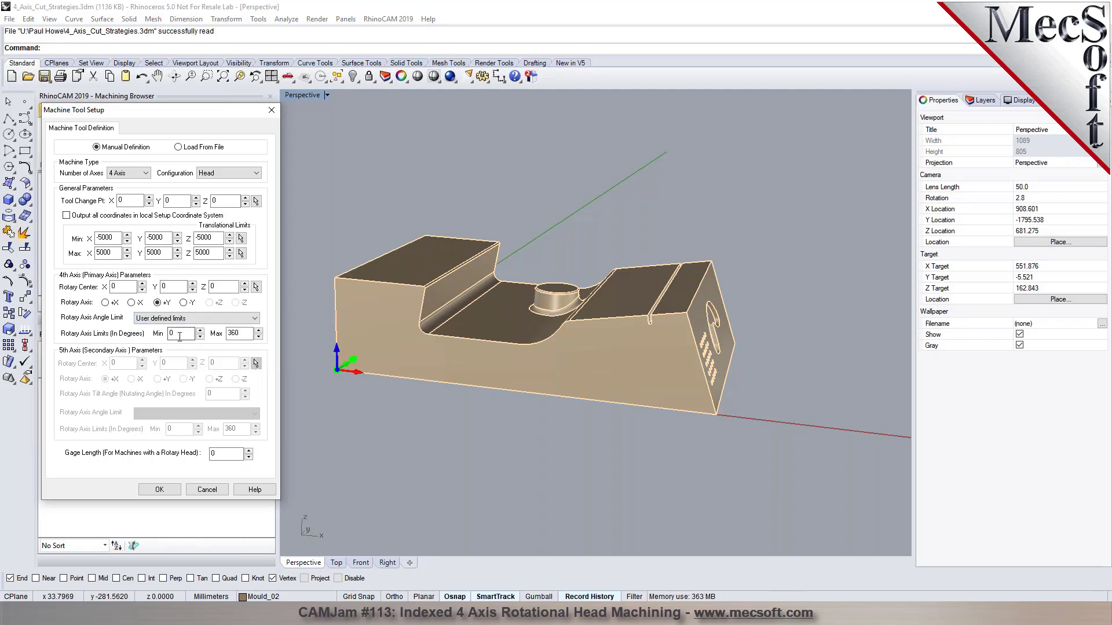
click(174, 334)
text(-90)
click(238, 334)
text(90)
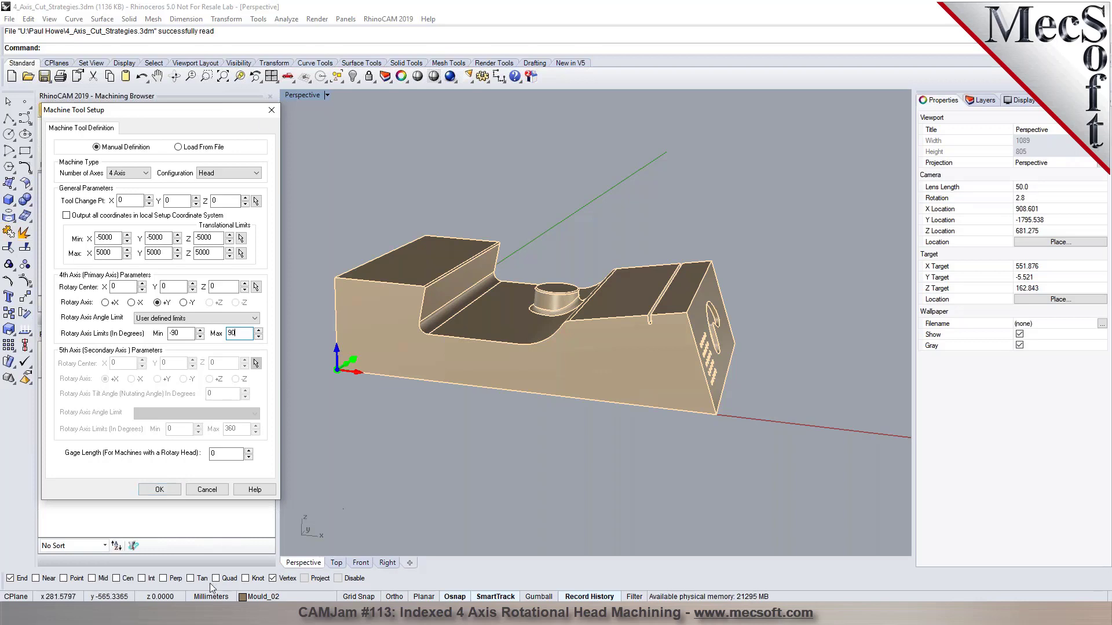
click(157, 496)
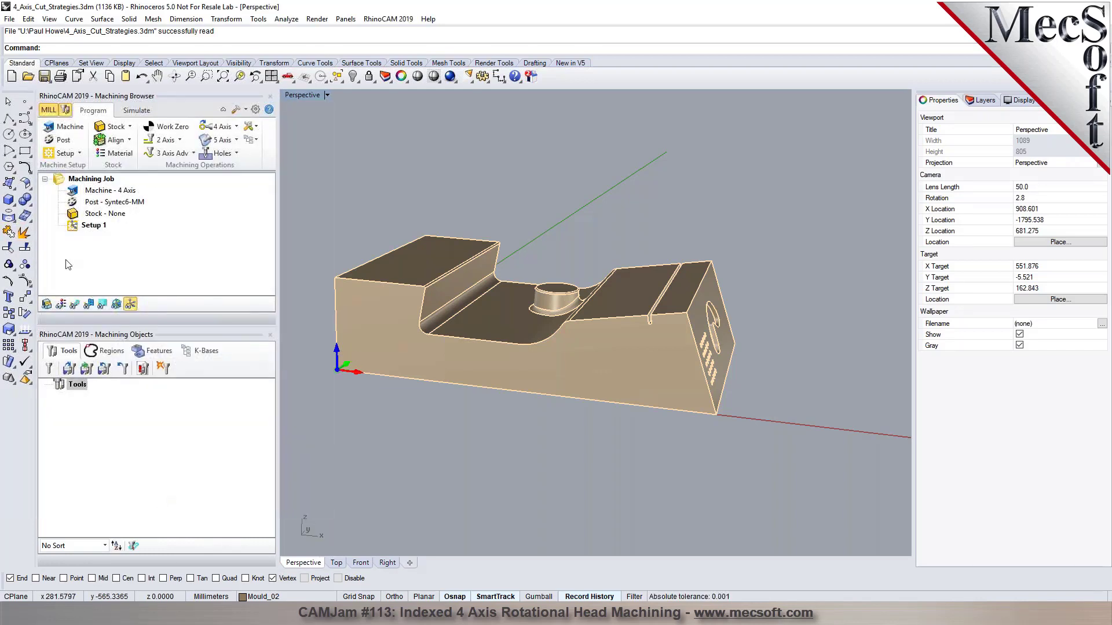
Step: Open the Syntec6-MM post processor for editing and review its setup macros, feed rate and multi-axis motion settings
click(59, 140)
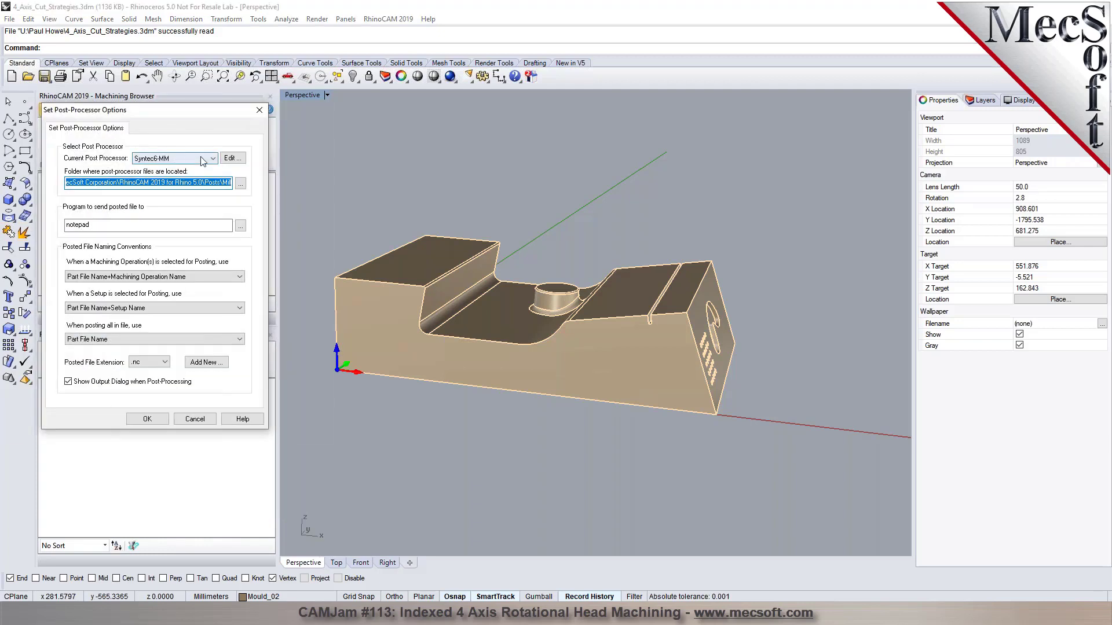
click(233, 159)
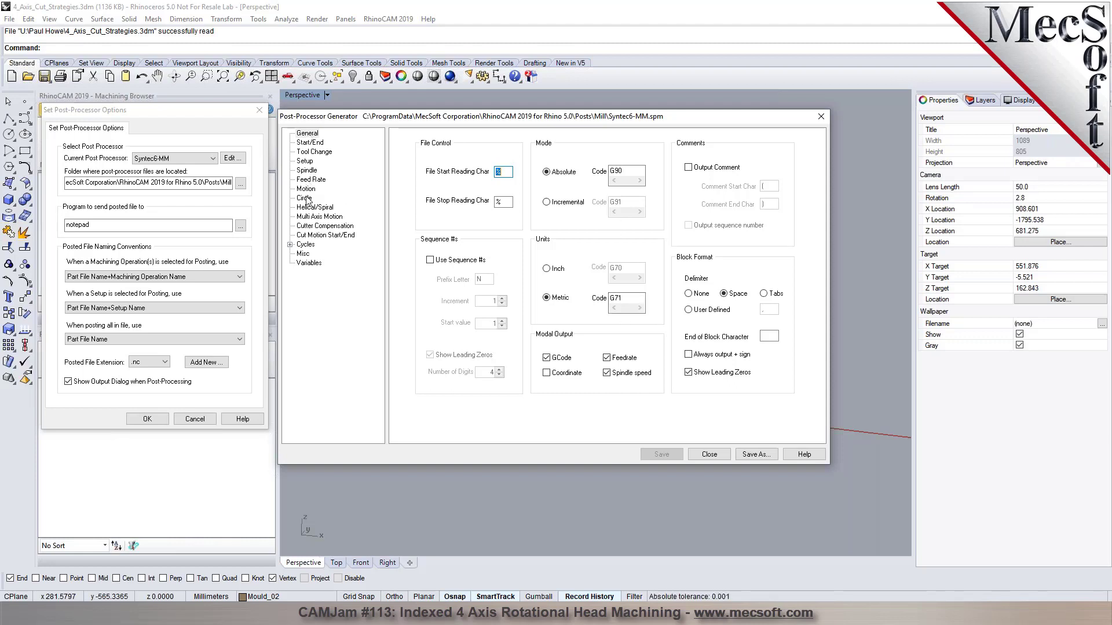
click(303, 162)
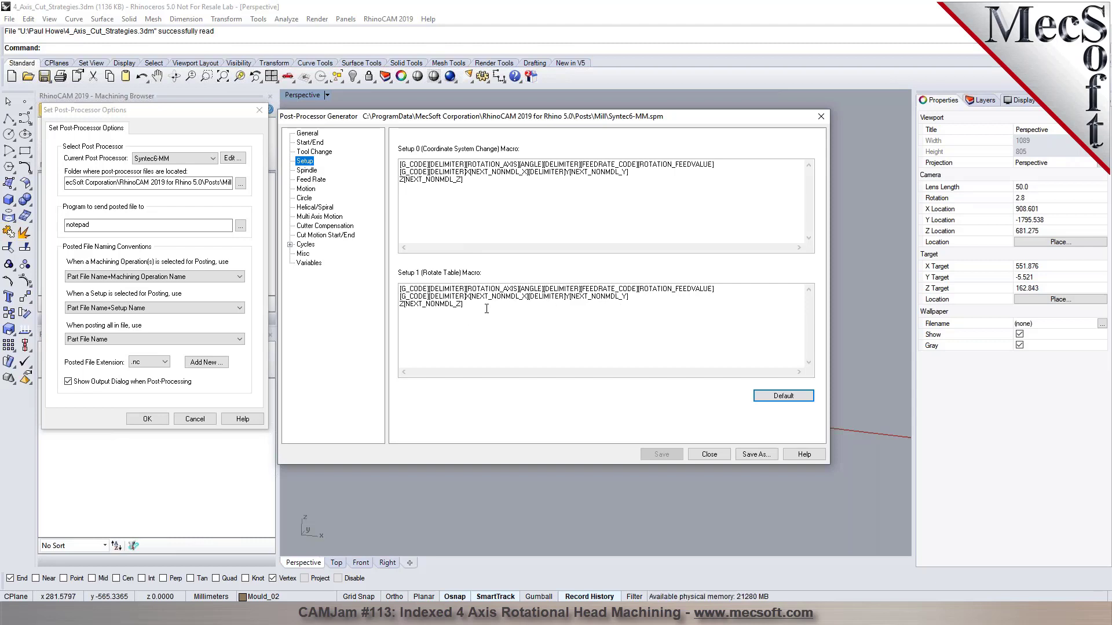
click(308, 171)
click(310, 180)
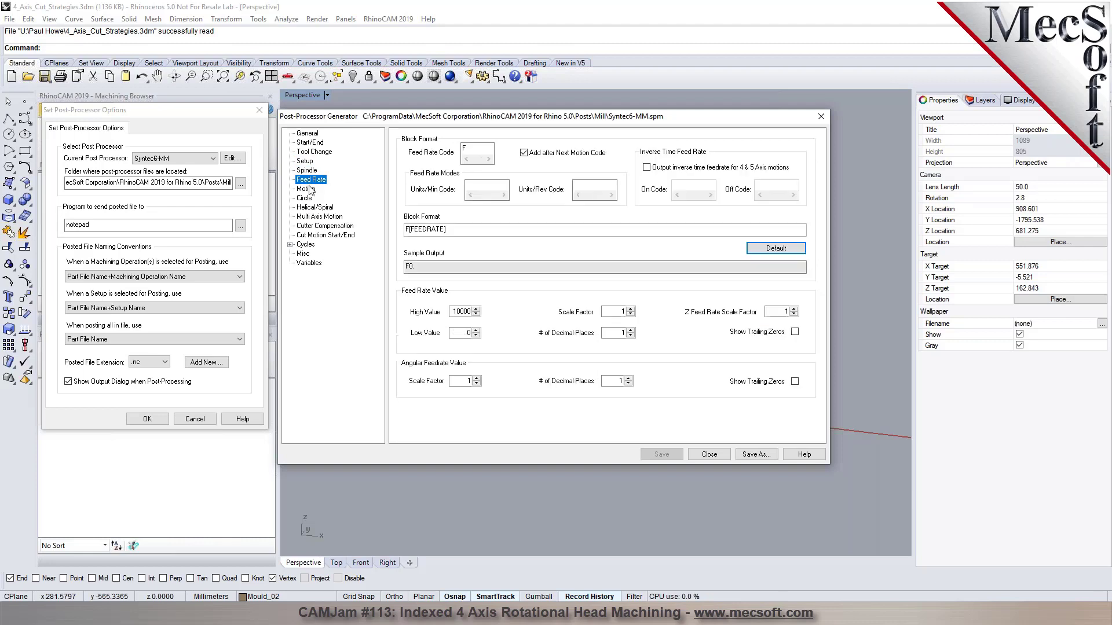
click(313, 217)
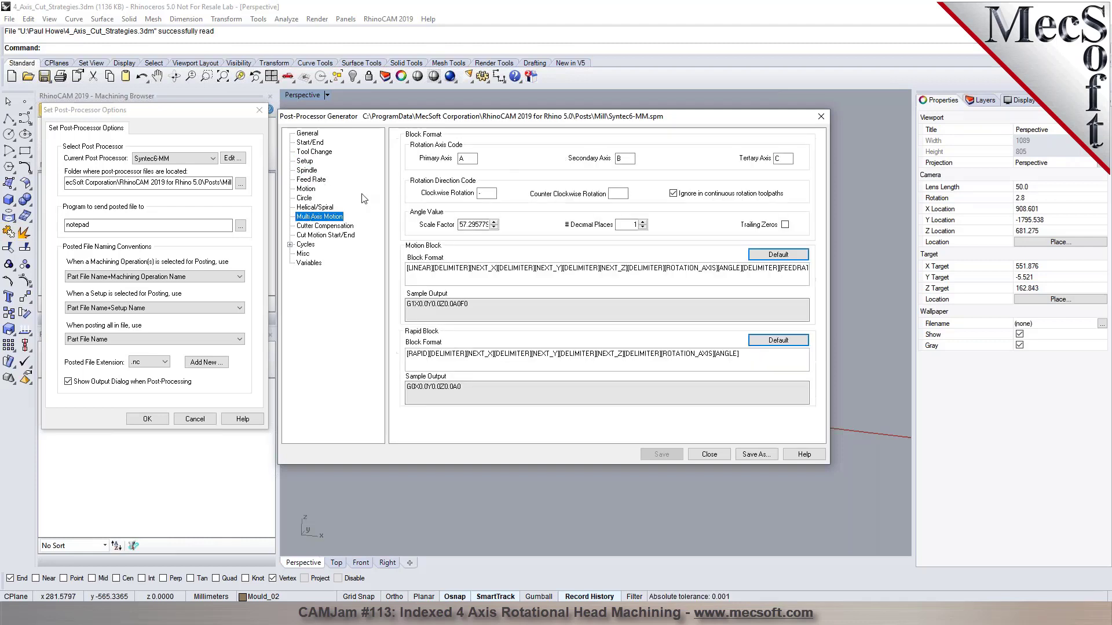
Step: Set the post processor's rotation axis codes to B for the primary axis and A for the secondary, and close the post-processor settings
double_click(473, 160)
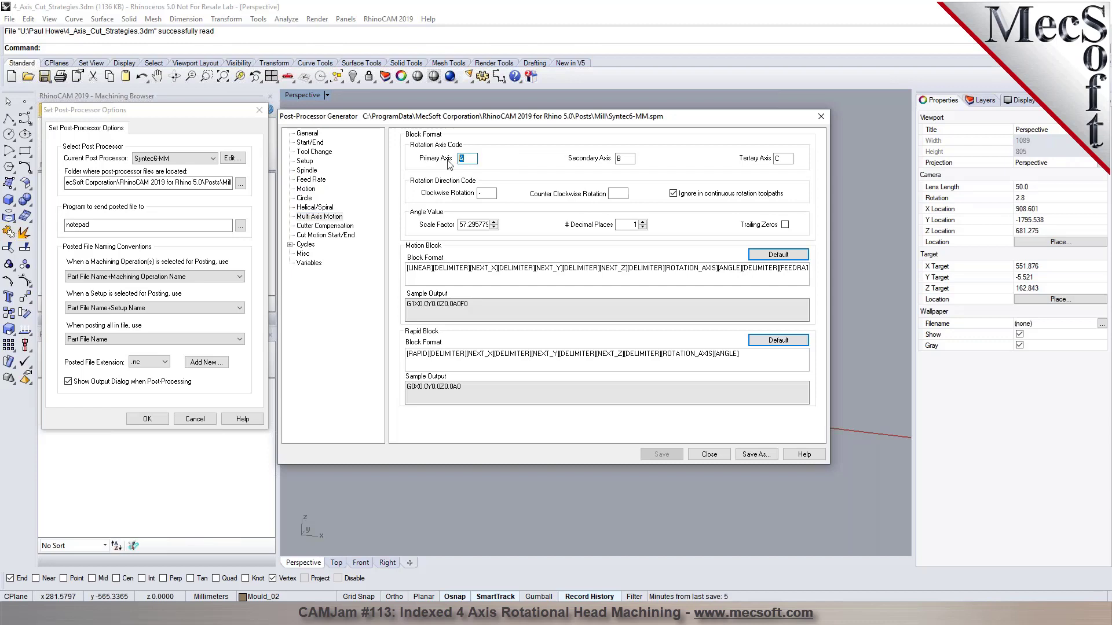
text(B)
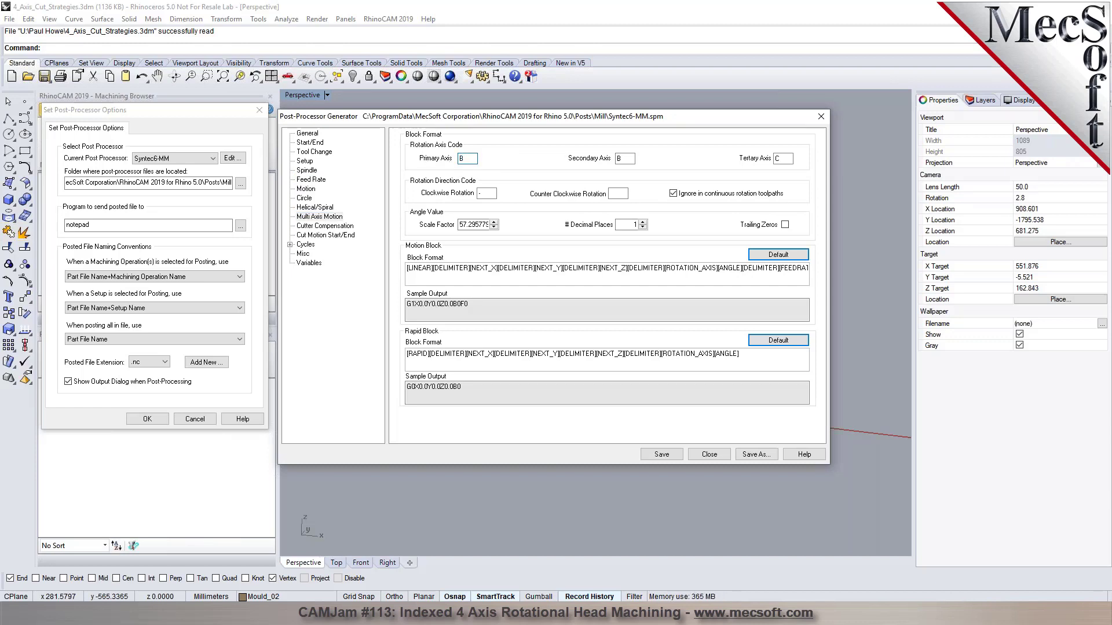
double_click(616, 161)
text(A)
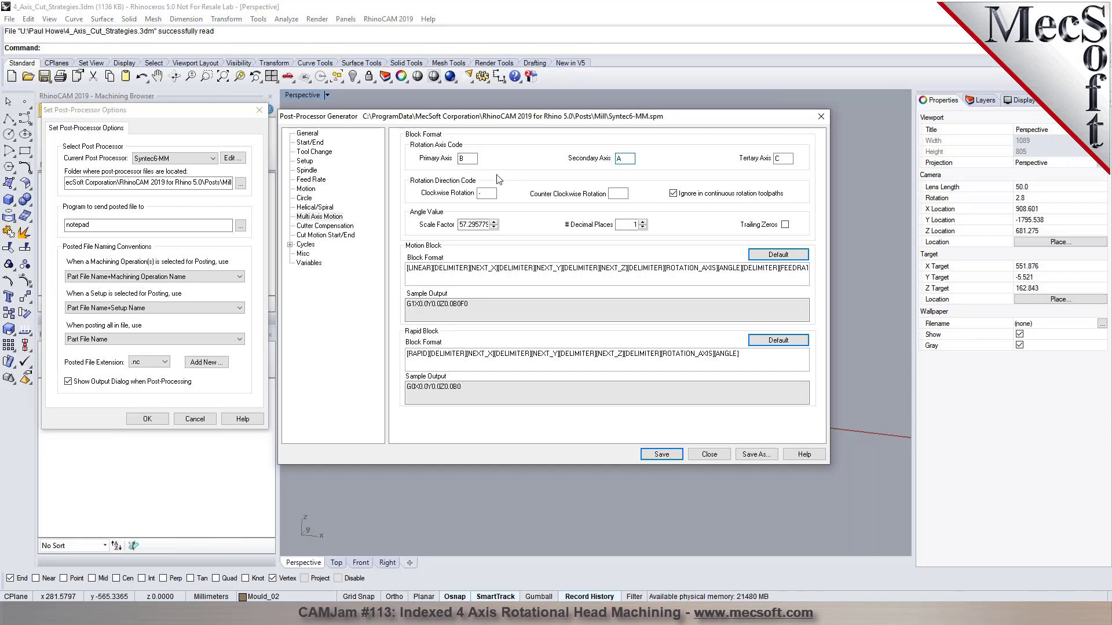
click(700, 456)
click(148, 420)
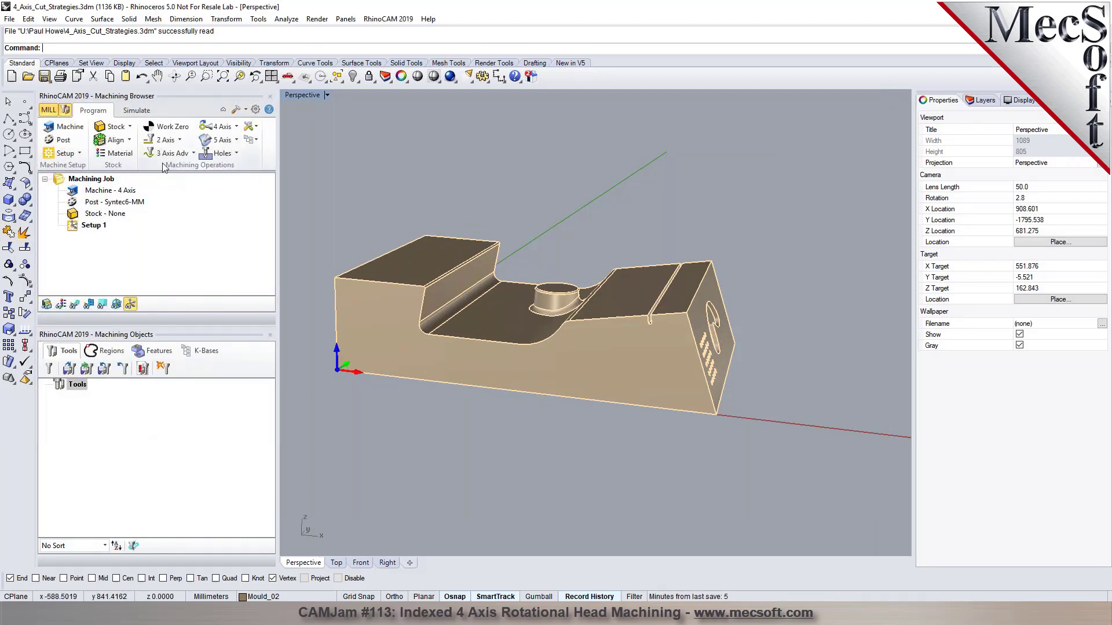
Step: Create a box stock for the mould part by copying the model bounding box
click(128, 126)
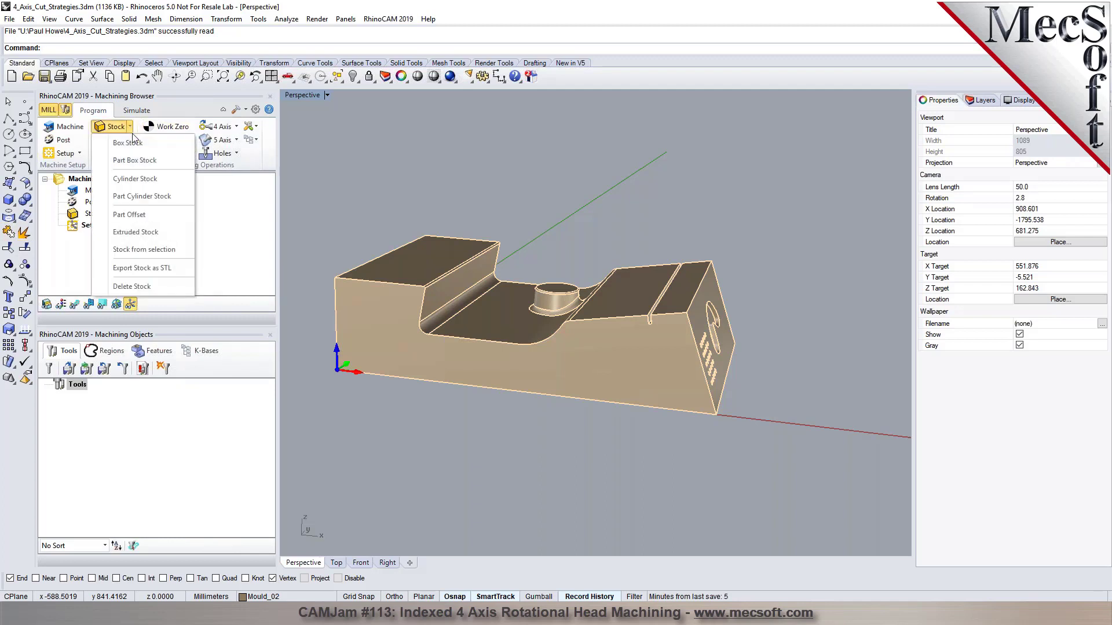
click(132, 142)
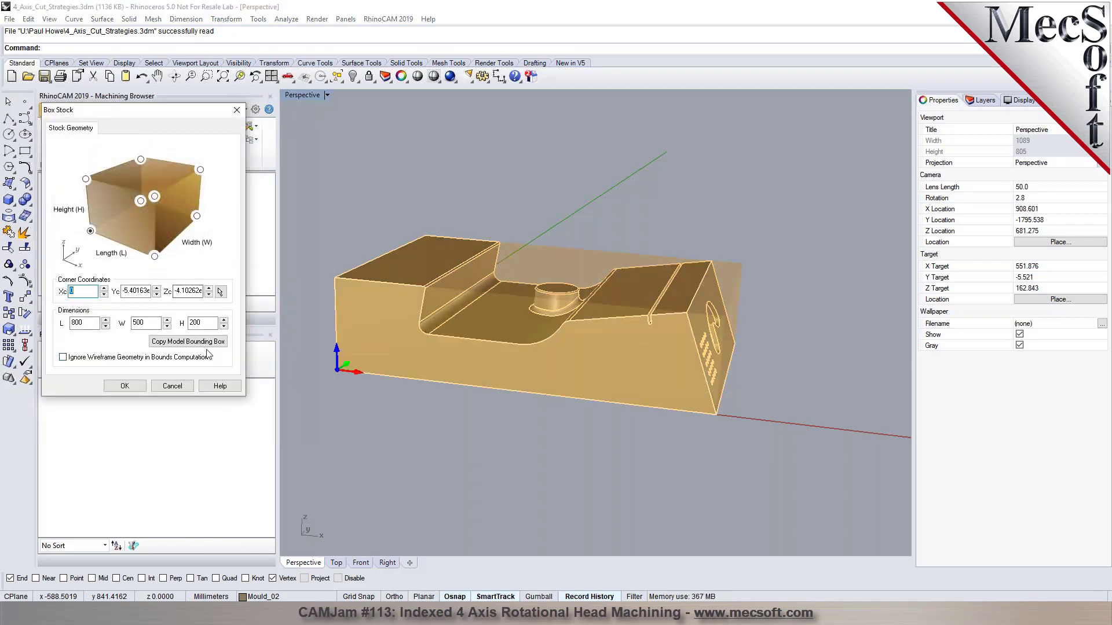
click(204, 342)
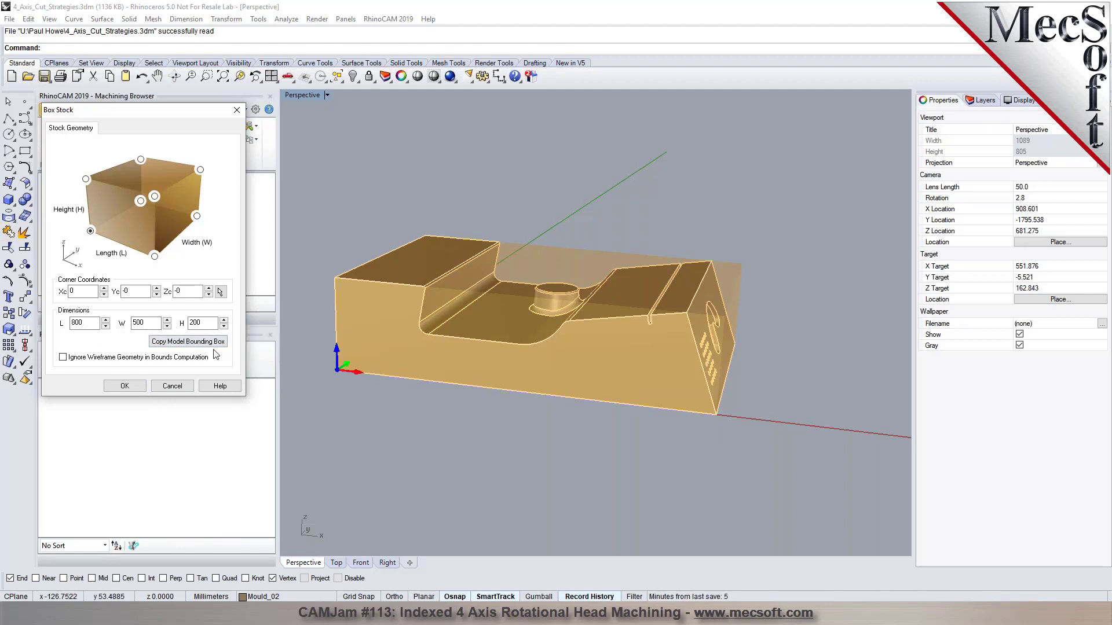
click(124, 386)
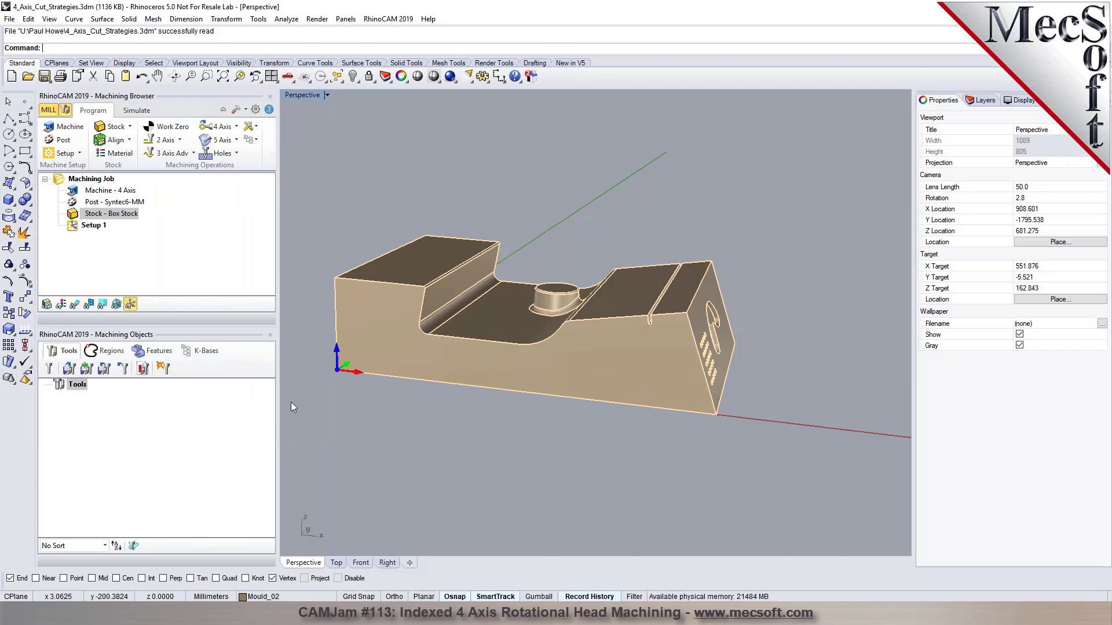
scroll(321, 377, up, 1)
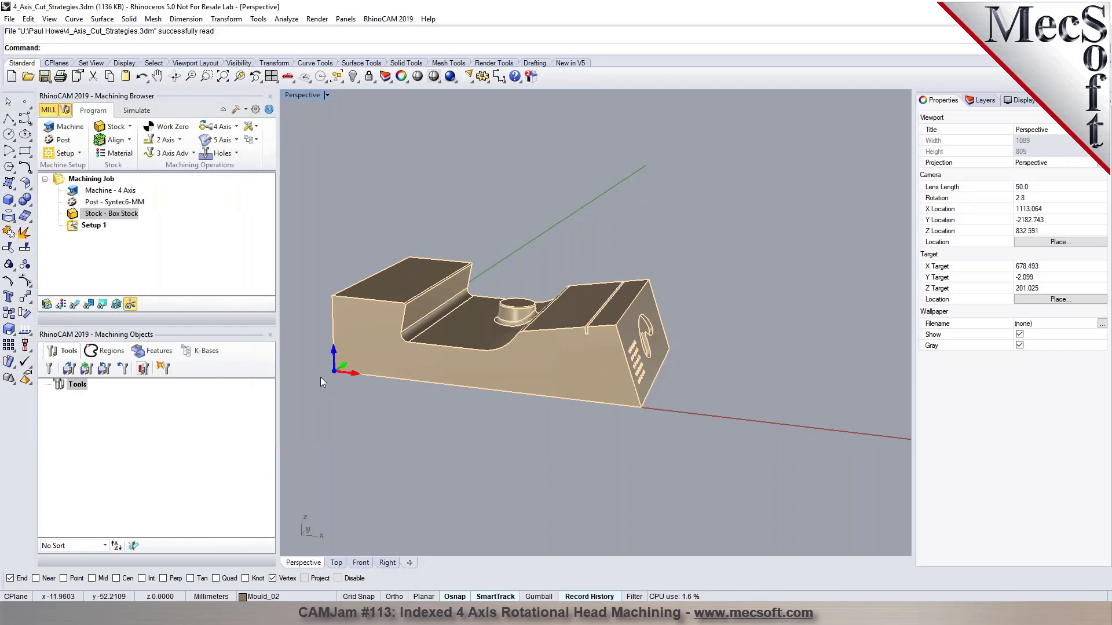
scroll(321, 377, up, 1)
scroll(320, 377, up, 1)
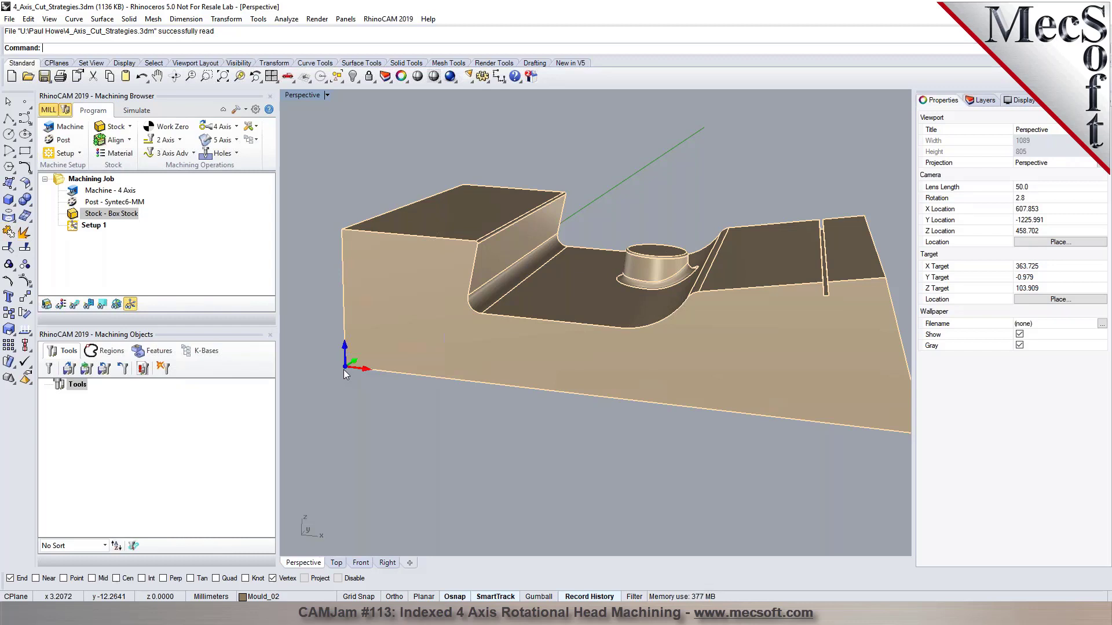
scroll(344, 370, down, 2)
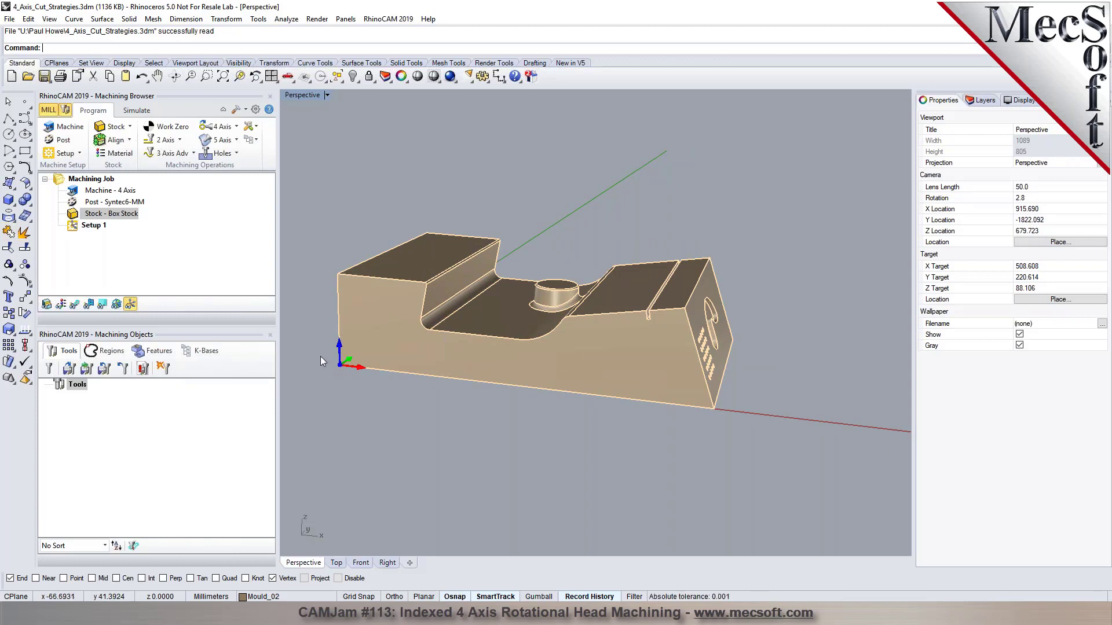
right_drag(319, 362, 416, 391)
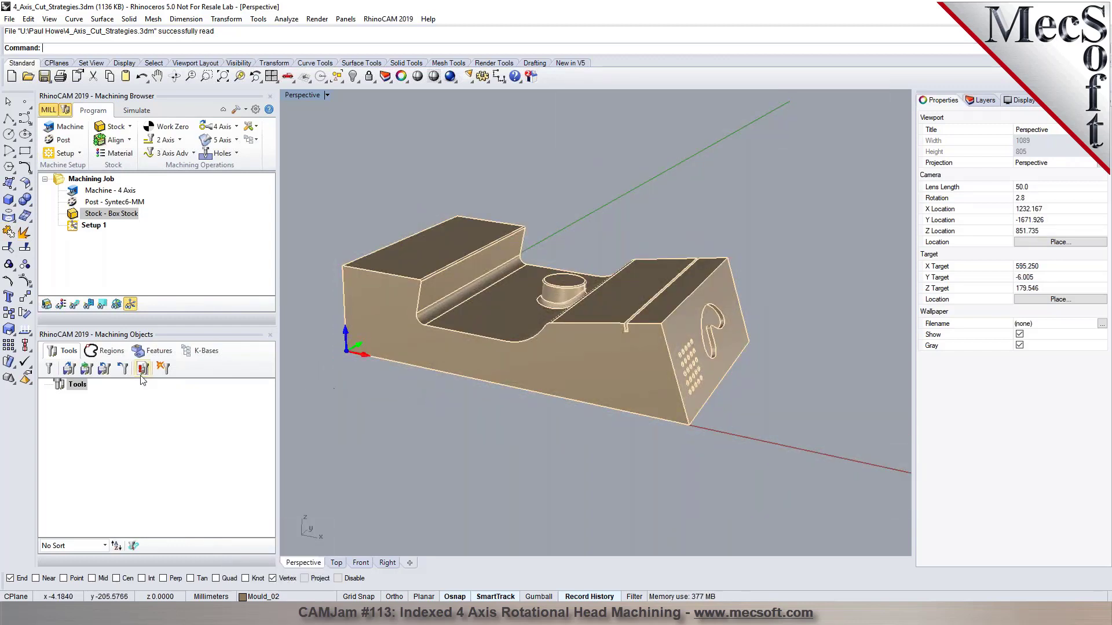
Step: Start a new flat end mill with a 20 mm tool diameter and coolant set to None
click(46, 373)
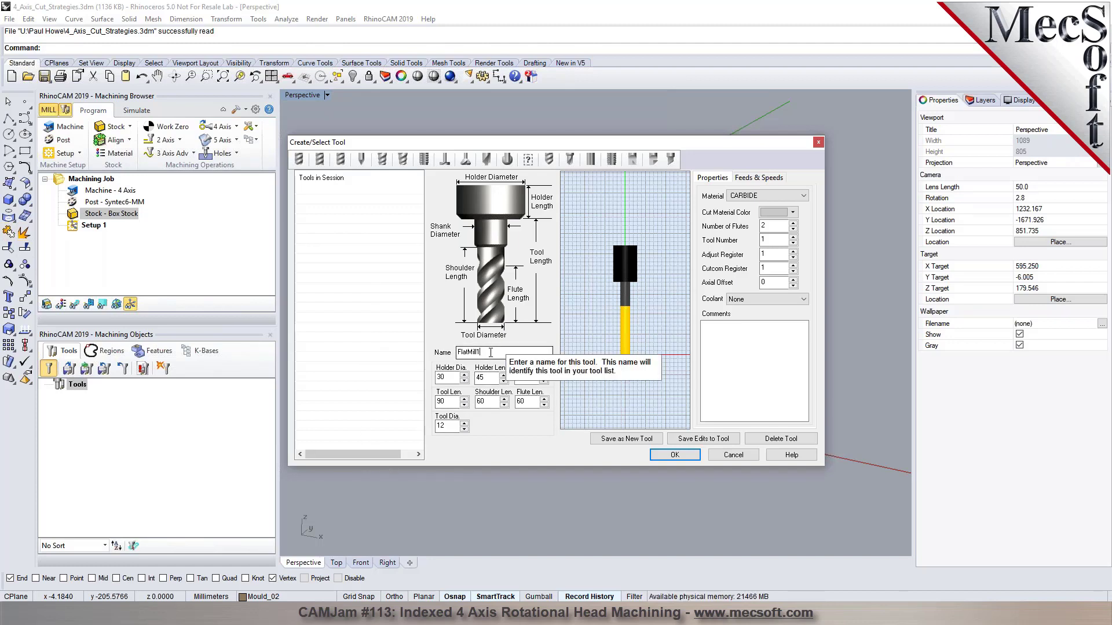
double_click(445, 425)
text(20)
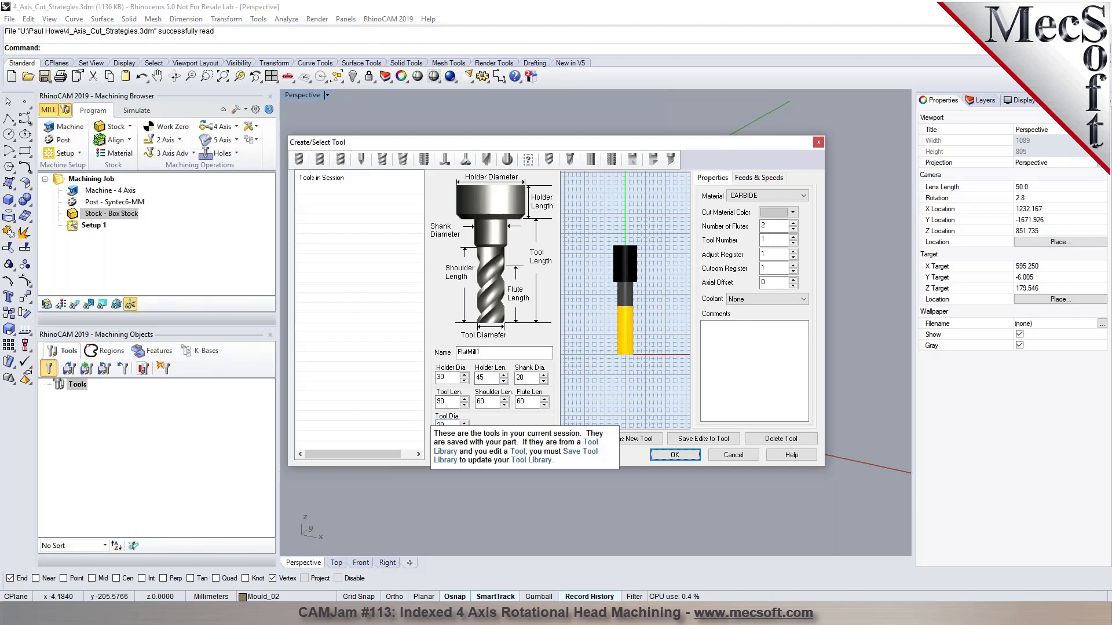
click(442, 401)
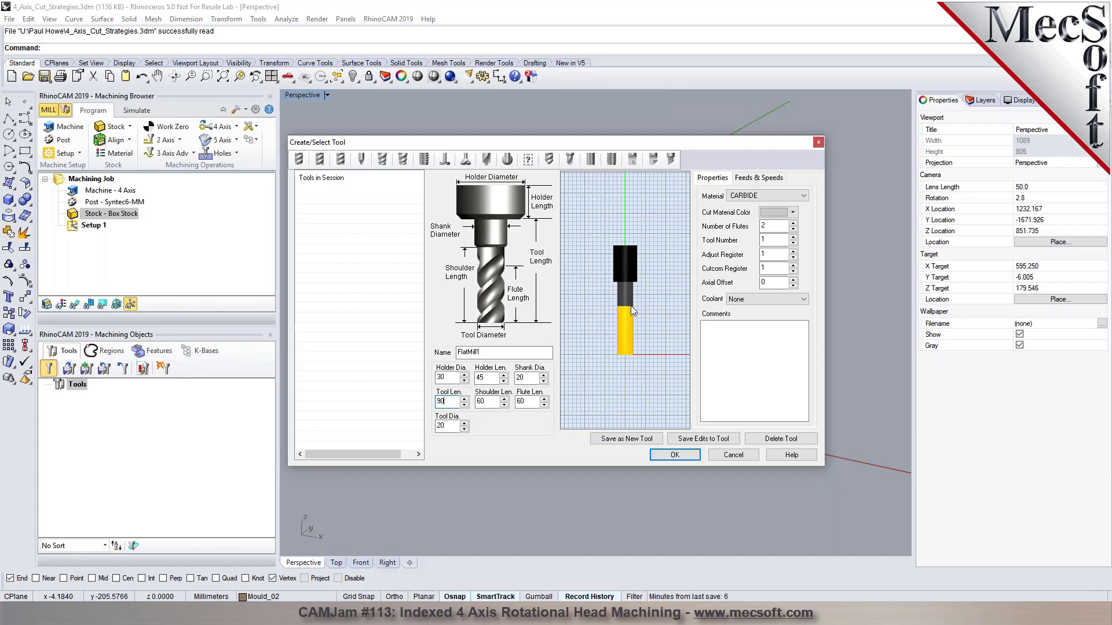
double_click(439, 402)
click(781, 300)
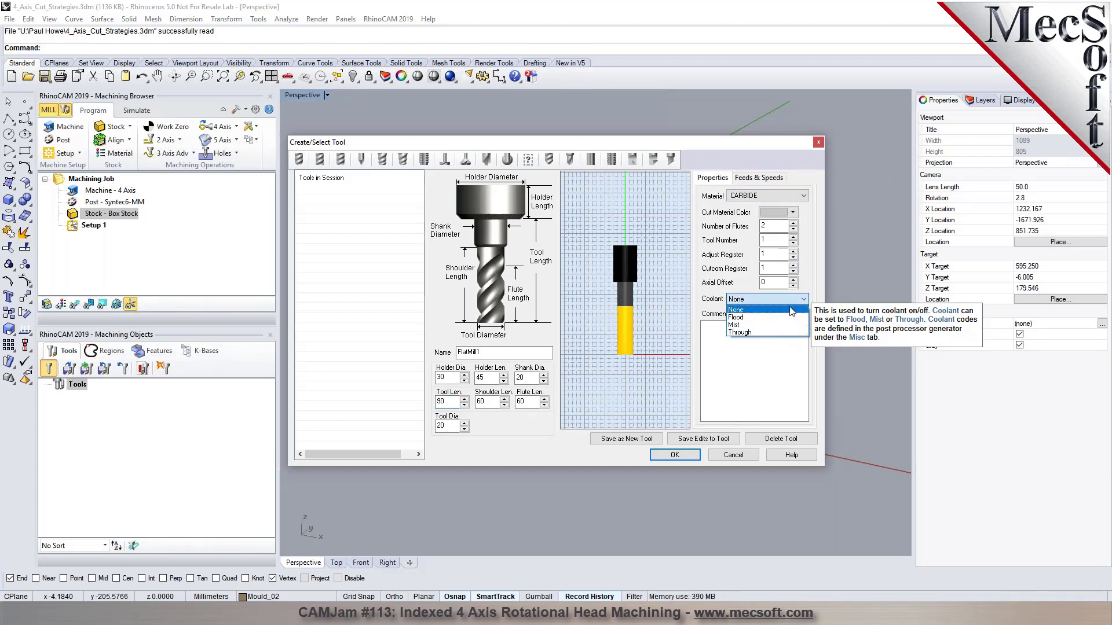
click(791, 310)
Step: Load the tool's feeds and speeds from the table with a spindle speed of 15000 RPM and a cut feed of 1500 mm/min
click(758, 178)
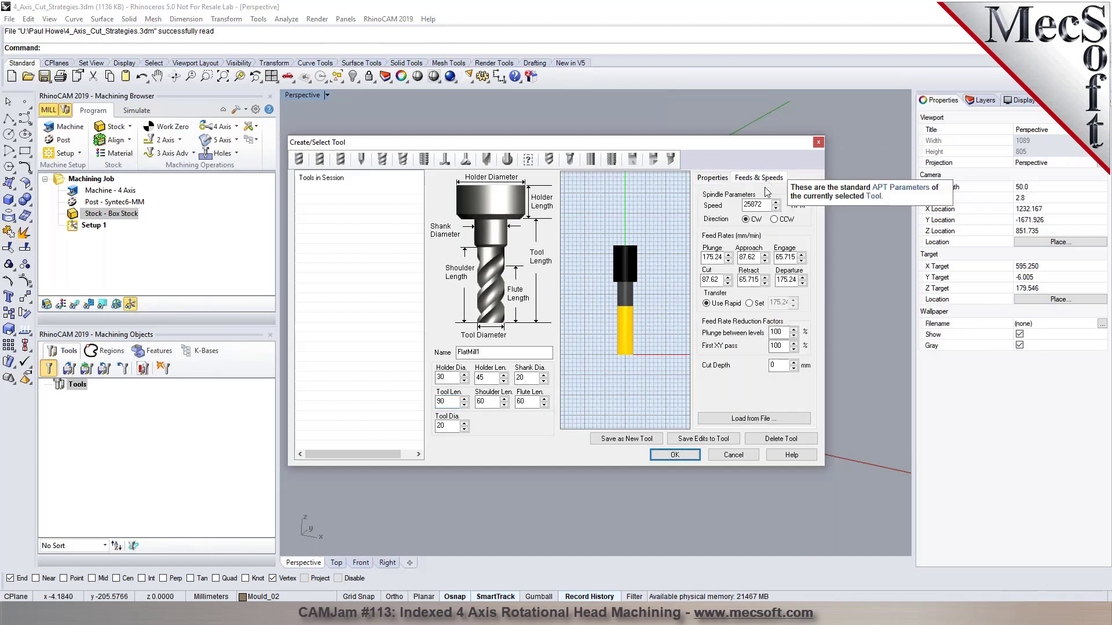
click(766, 423)
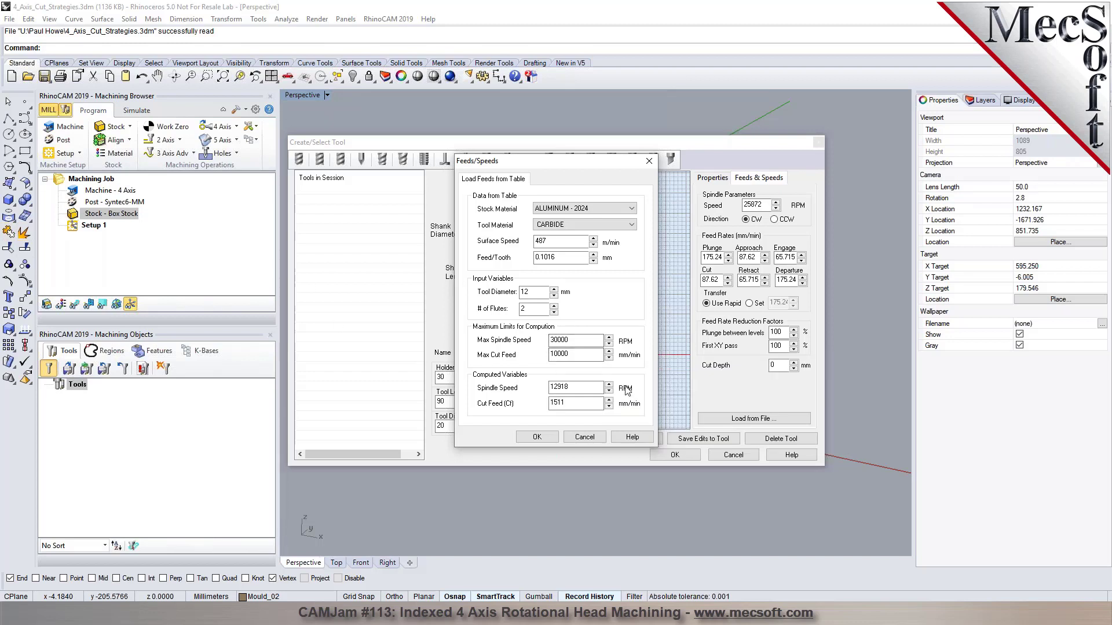
drag(569, 387, 531, 387)
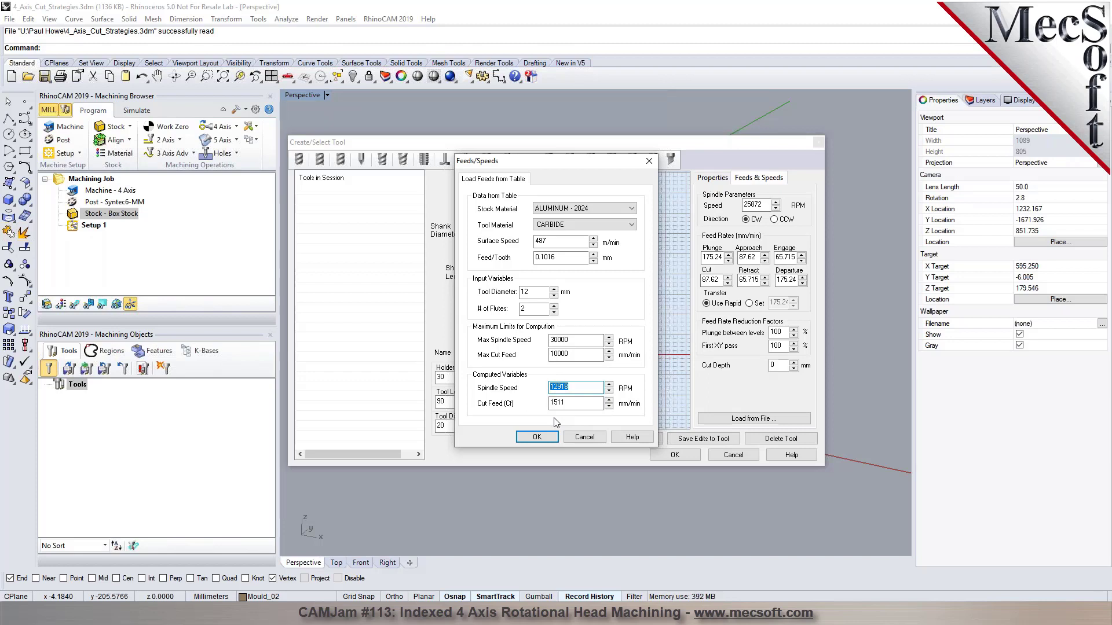
text(15000)
key(Tab)
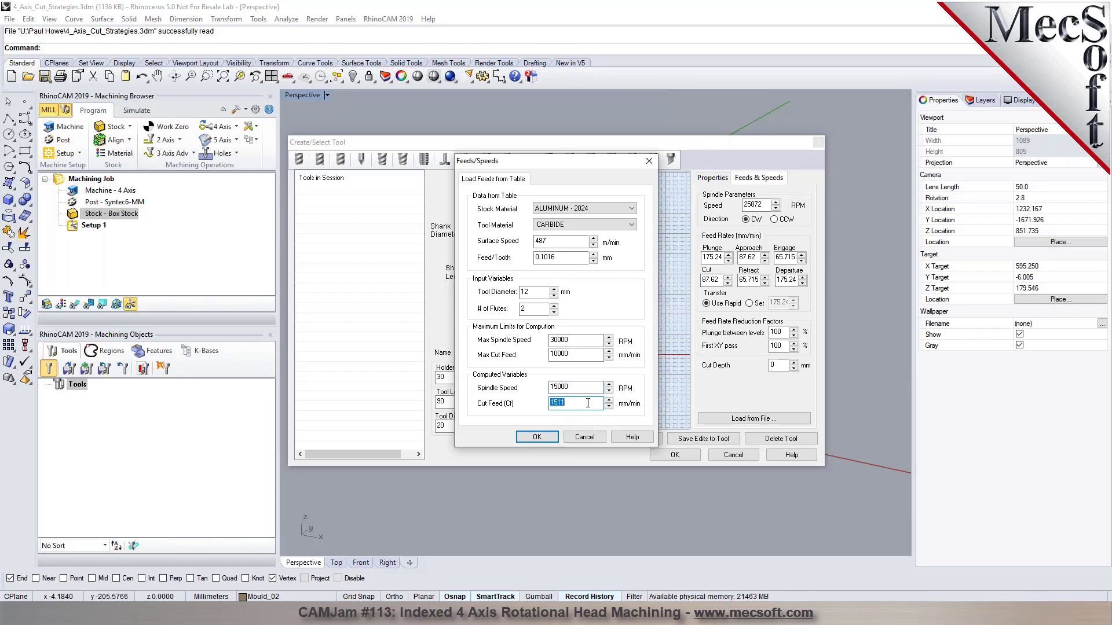
text(15)
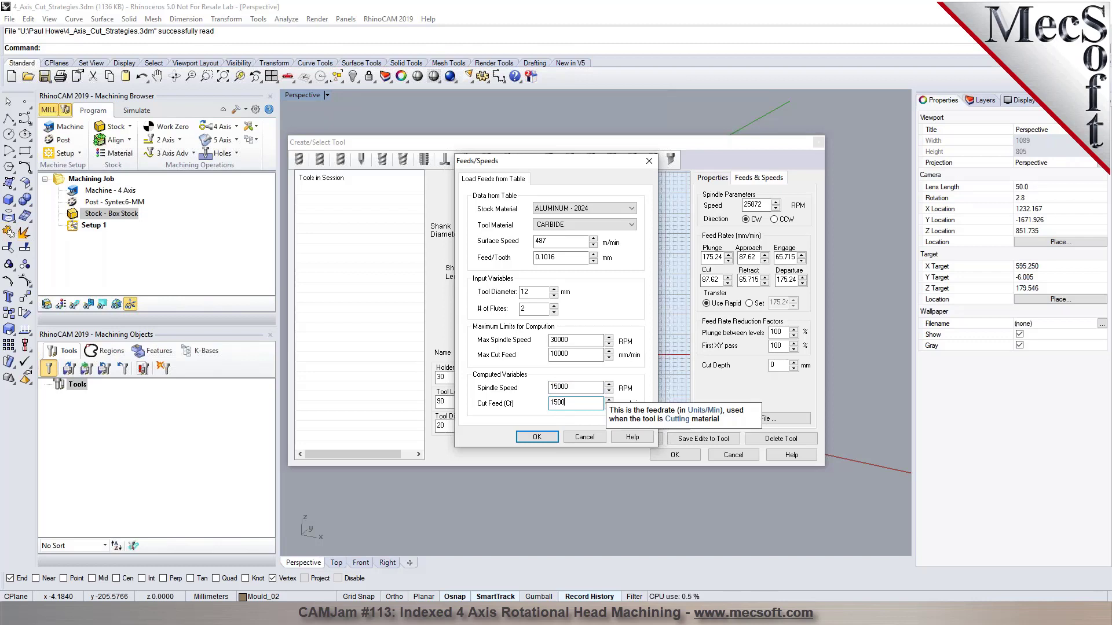
text(00)
click(537, 438)
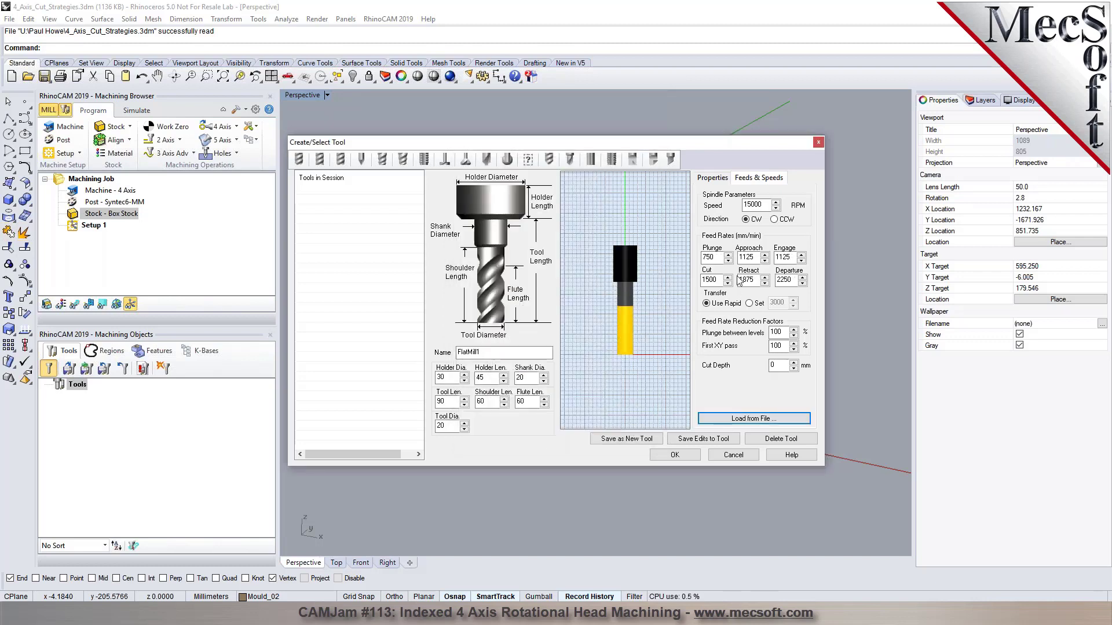
Step: Save the end mill as a new tool in the session and rename it FLAT 20MM
click(626, 439)
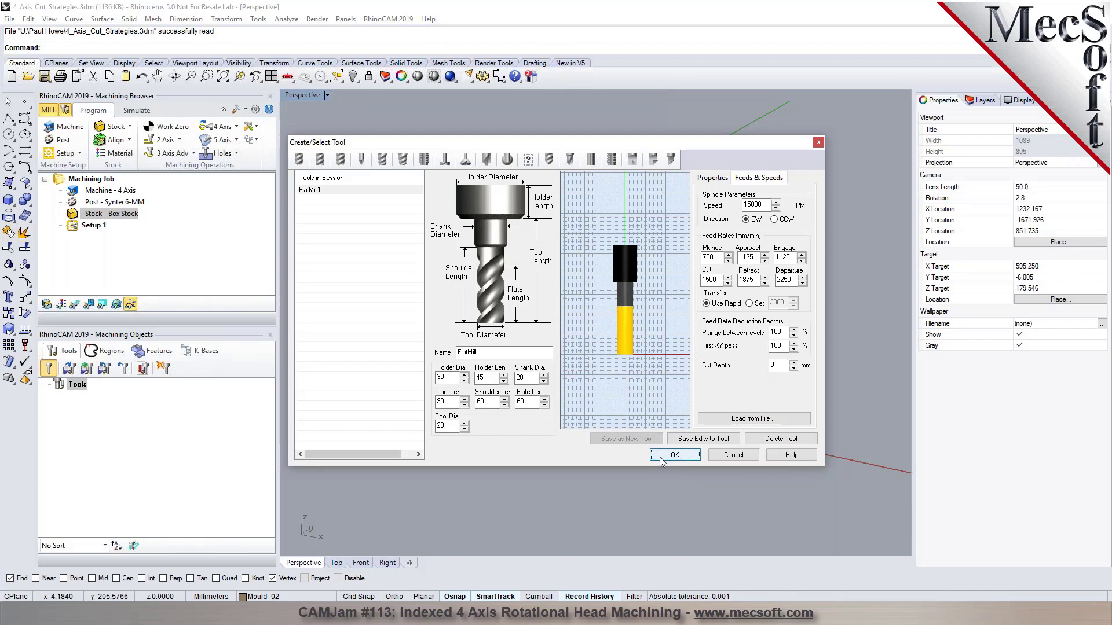
click(675, 455)
click(83, 399)
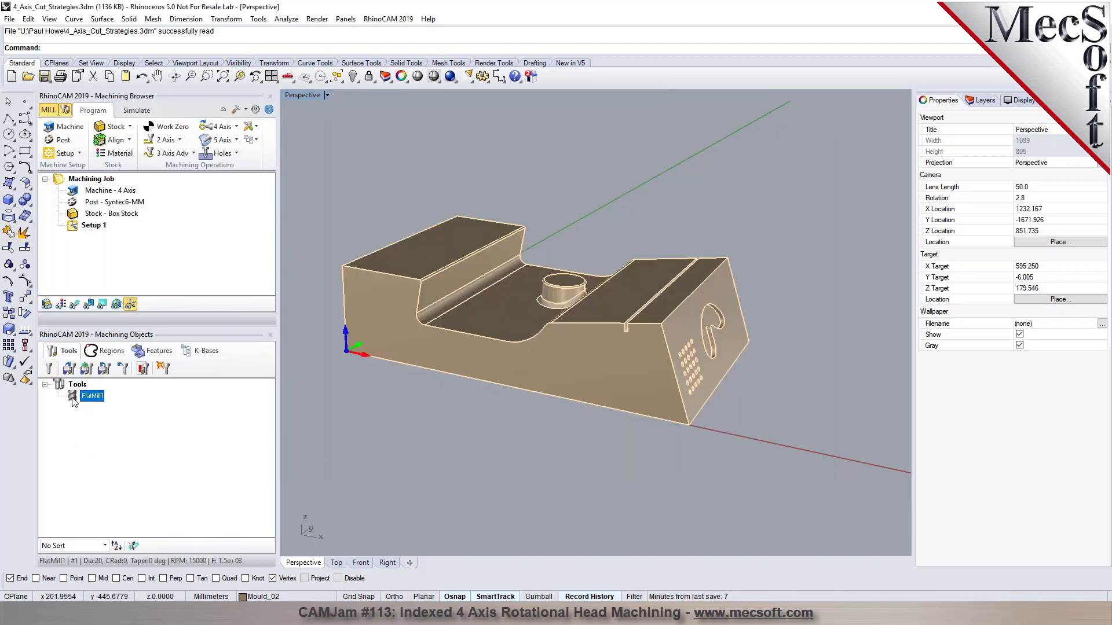
click(93, 399)
click(106, 399)
drag(106, 398, 71, 398)
text(FLAT 2)
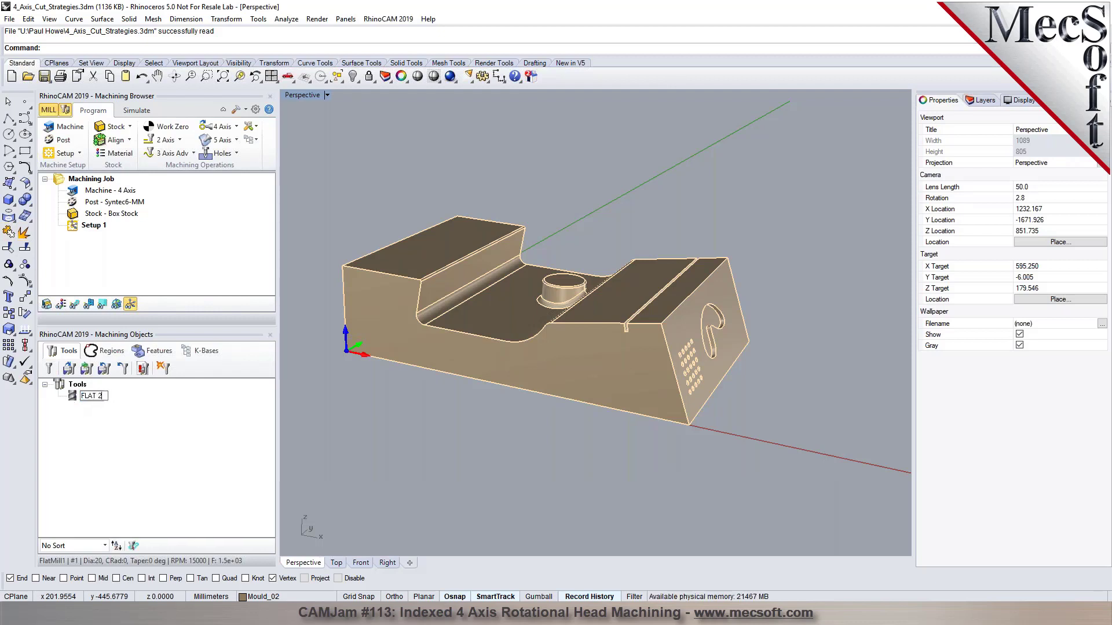
text(0MM)
key(Return)
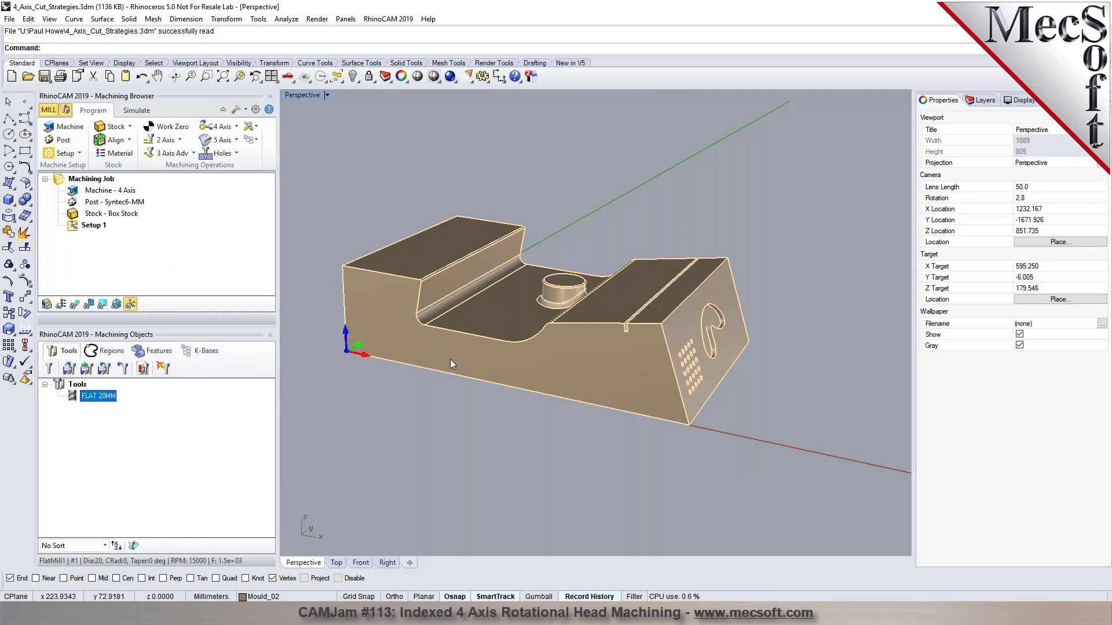
click(192, 154)
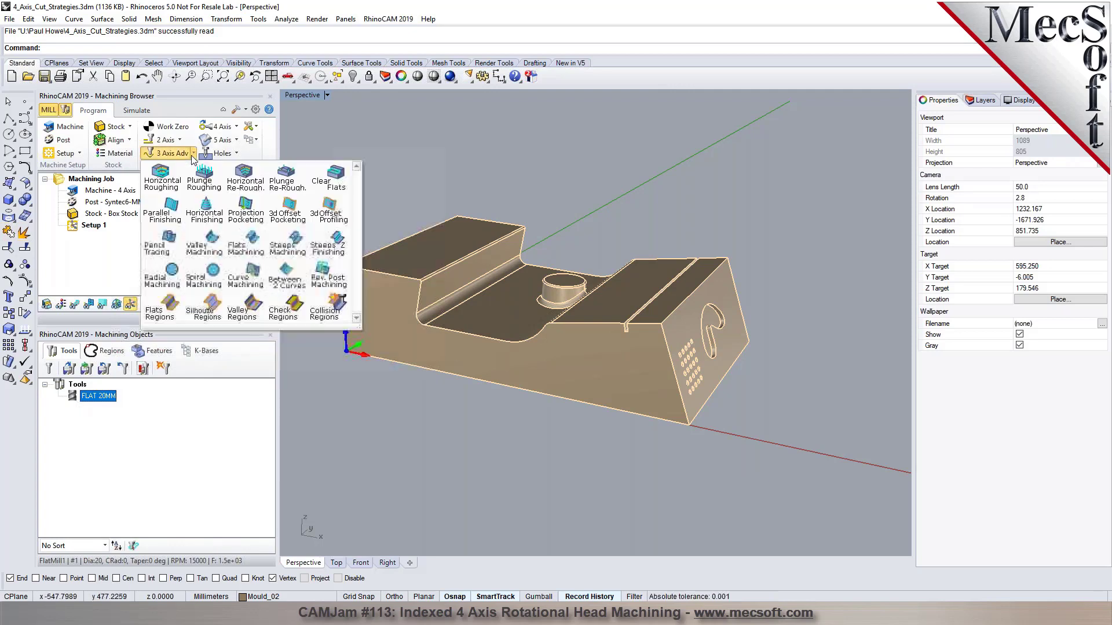
click(175, 191)
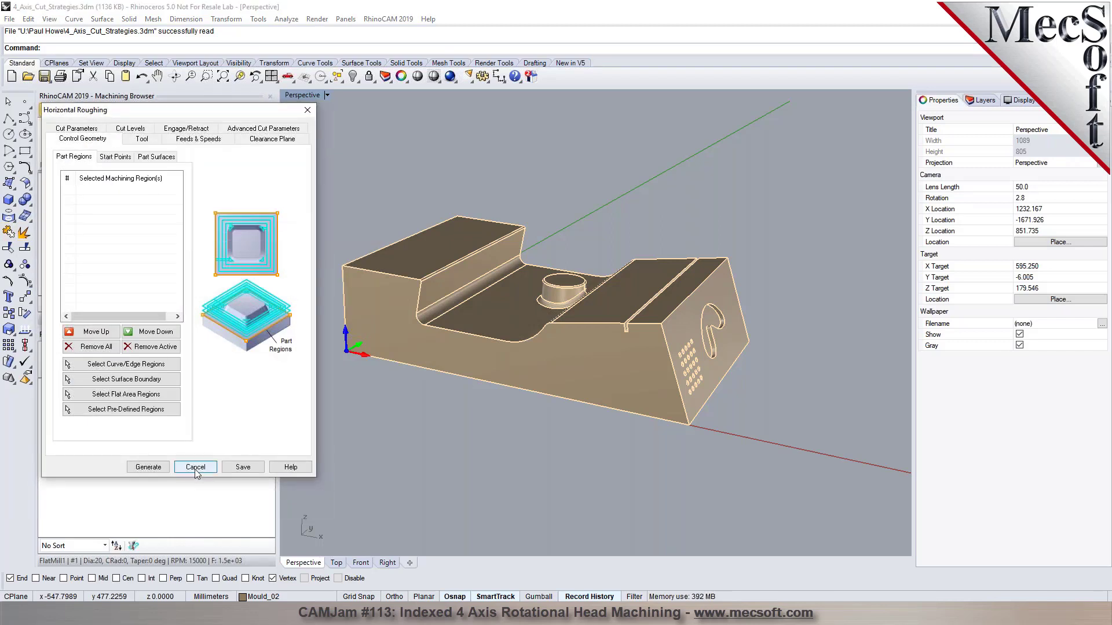
click(195, 467)
Step: Start a Horizontal Roughing operation under Setup 1 for the mould part
click(77, 228)
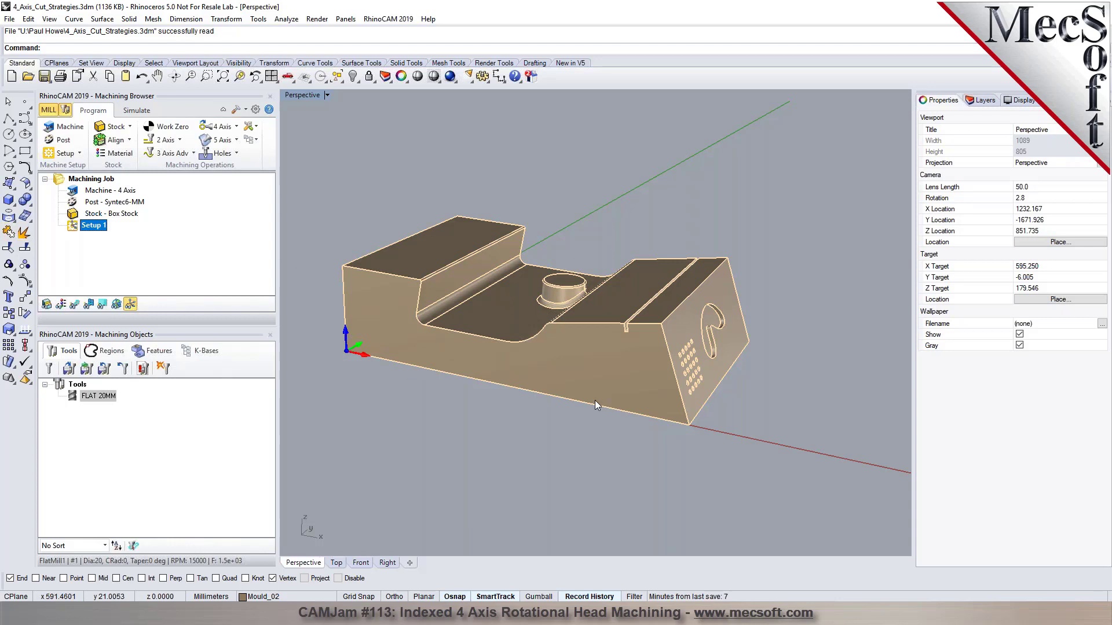
click(183, 155)
click(172, 180)
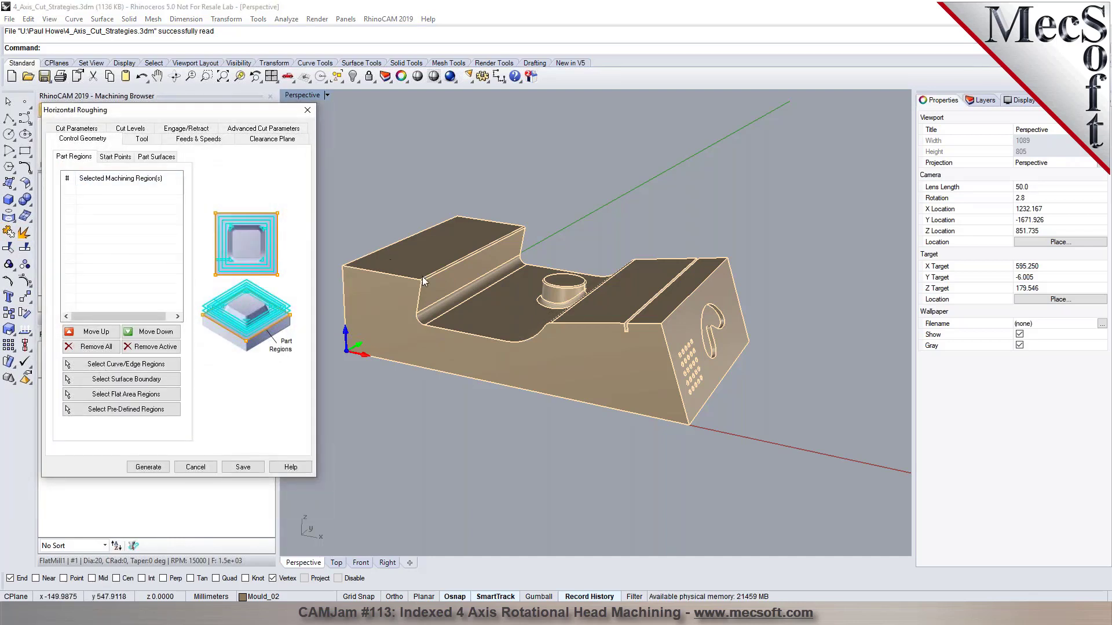
scroll(492, 394, up, 5)
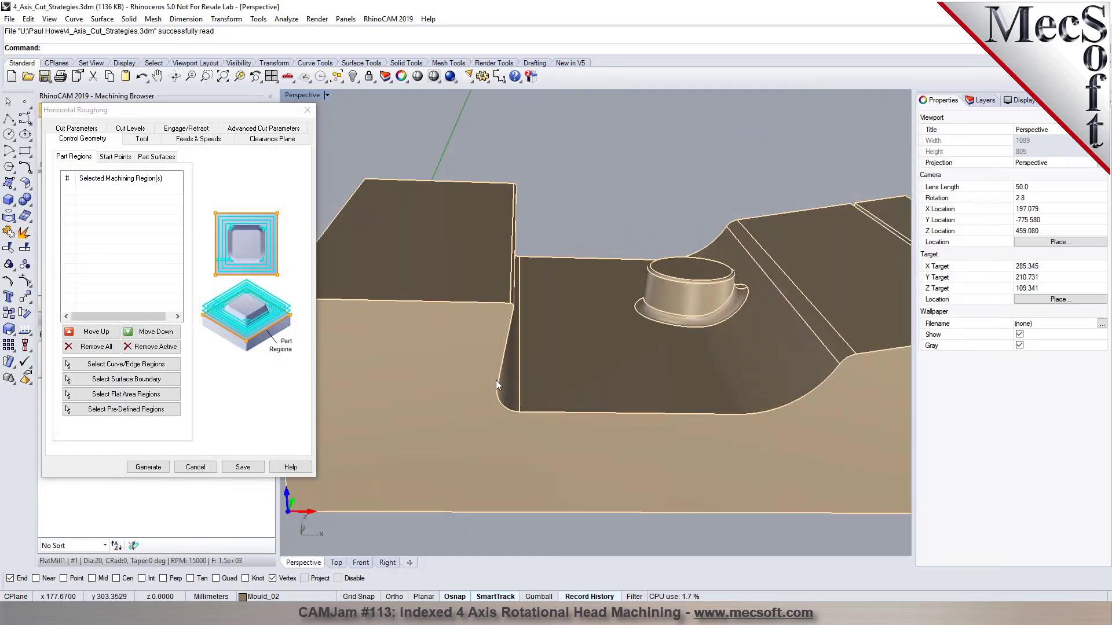
scroll(654, 317, down, 5)
mouse_move(621, 318)
right_down()
mouse_move(654, 323)
mouse_move(640, 317)
right_up()
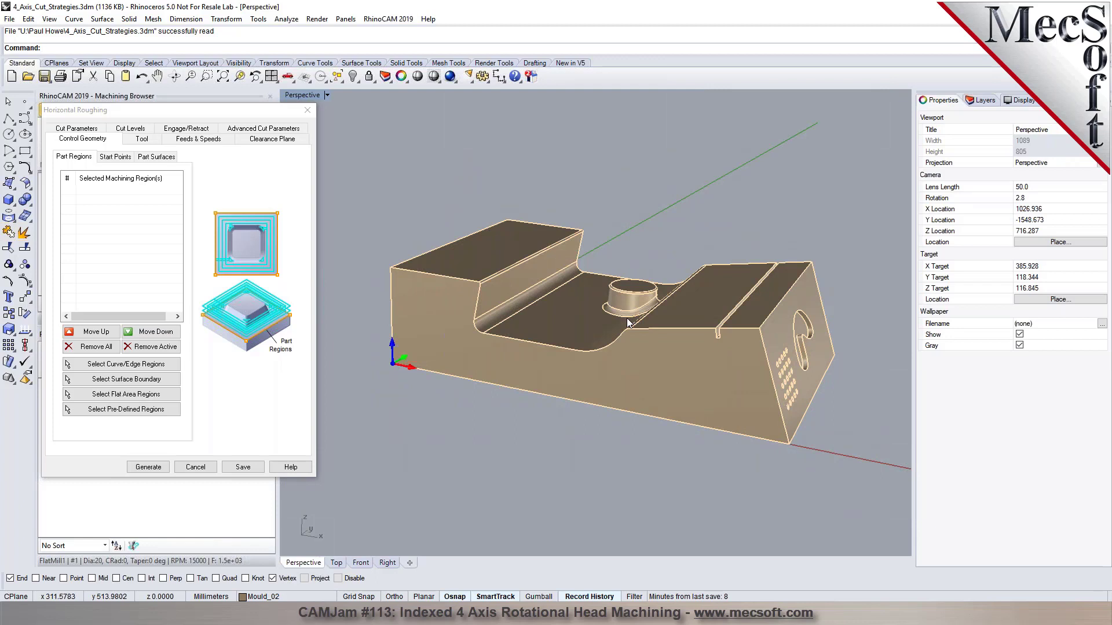
Step: Check the roughing operation's tool, feeds and speeds, and clearance plane definition
click(141, 139)
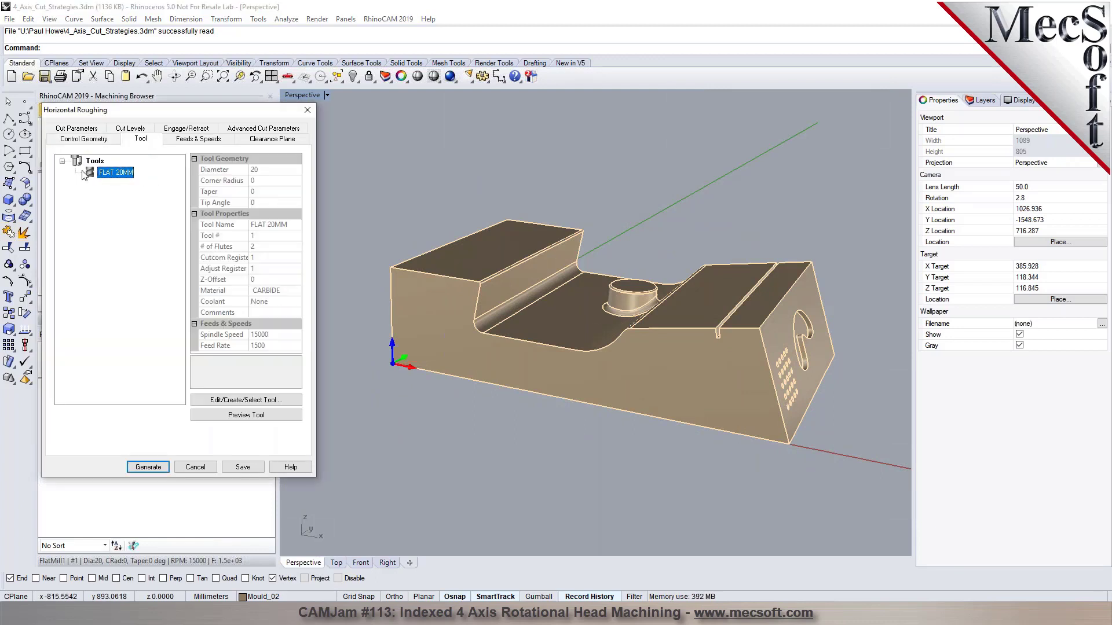
click(224, 145)
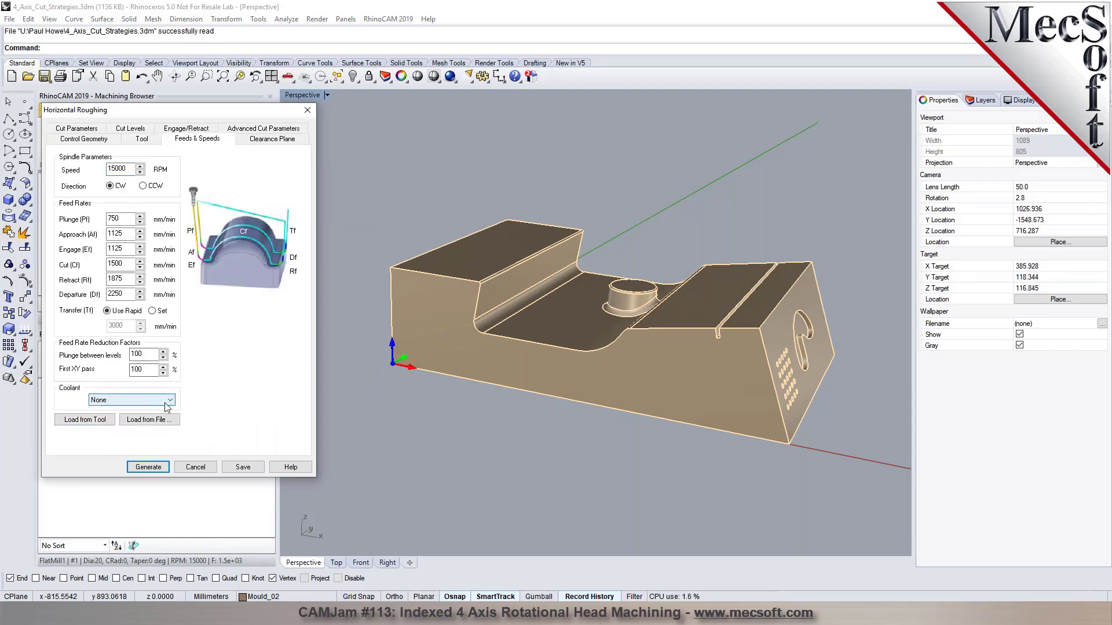
click(282, 140)
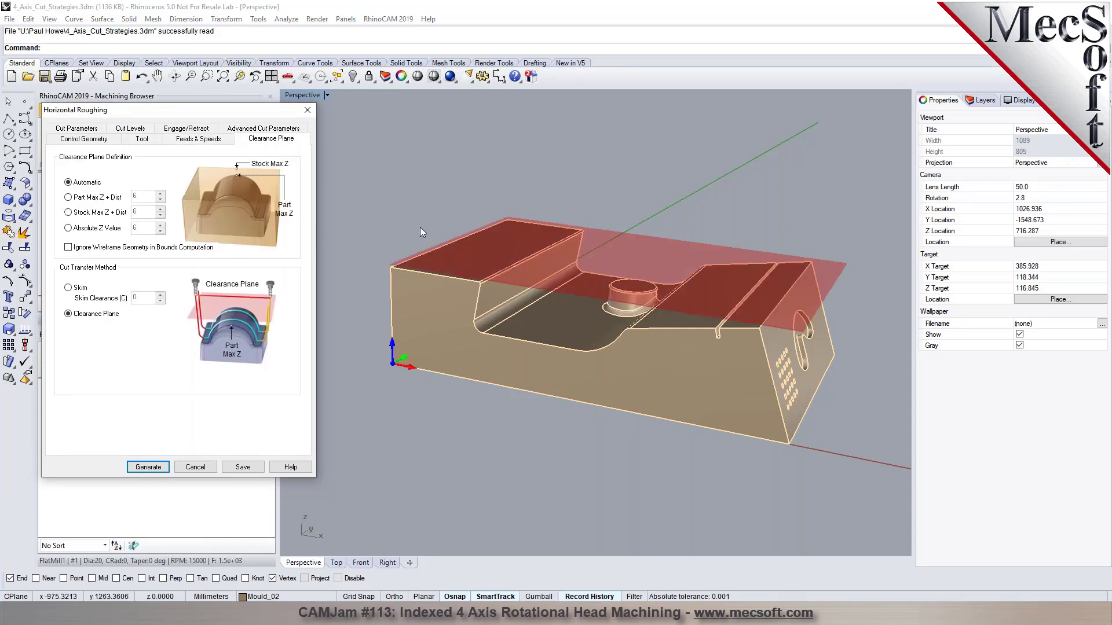
right_drag(489, 316, 469, 284)
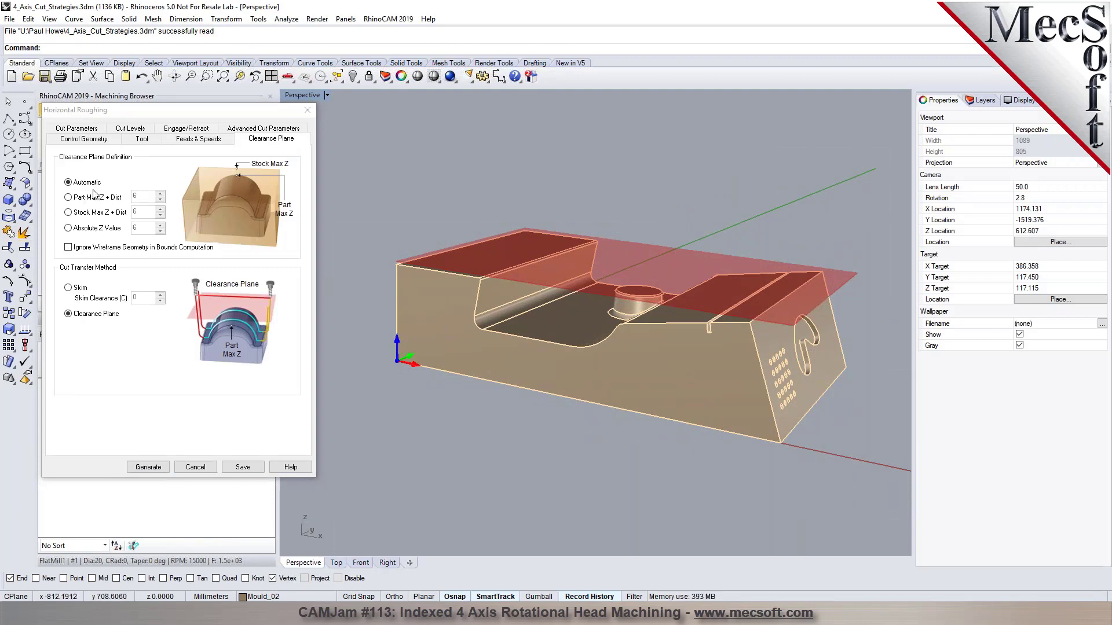
Step: Set the roughing operation's inward and outward tolerances to 0.1 and the remaining stock to 0.5
click(86, 130)
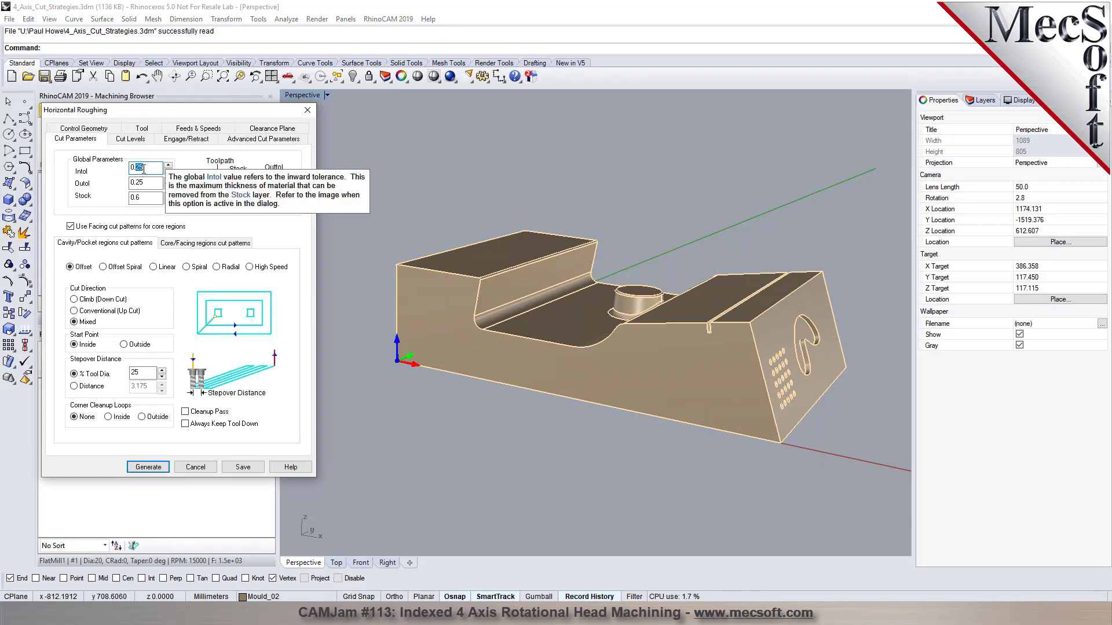
text(1)
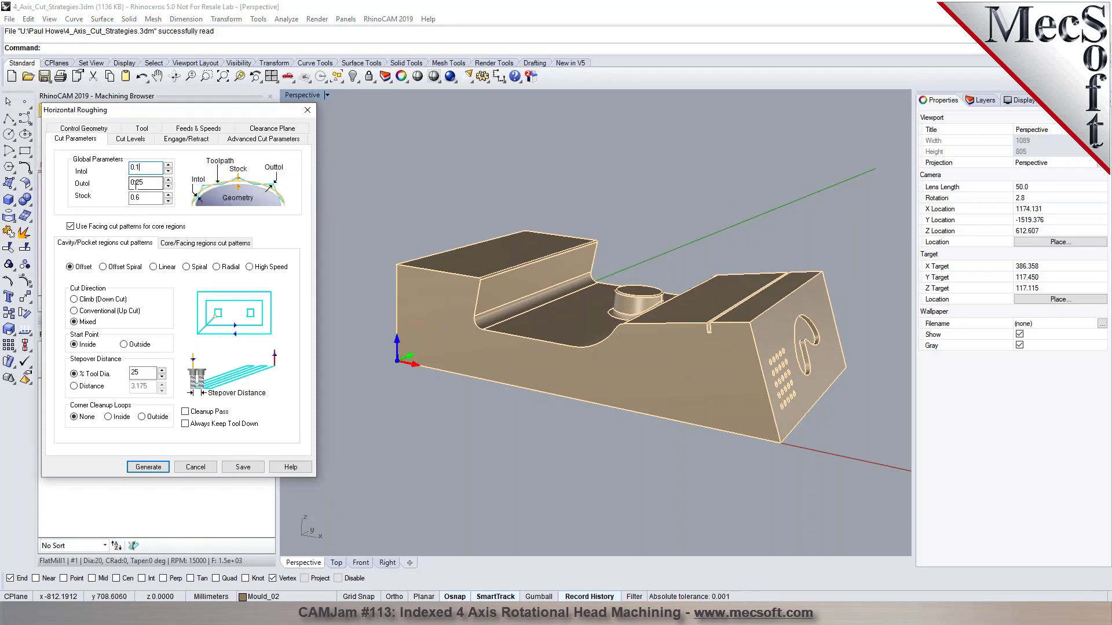
drag(135, 183, 140, 183)
text(1)
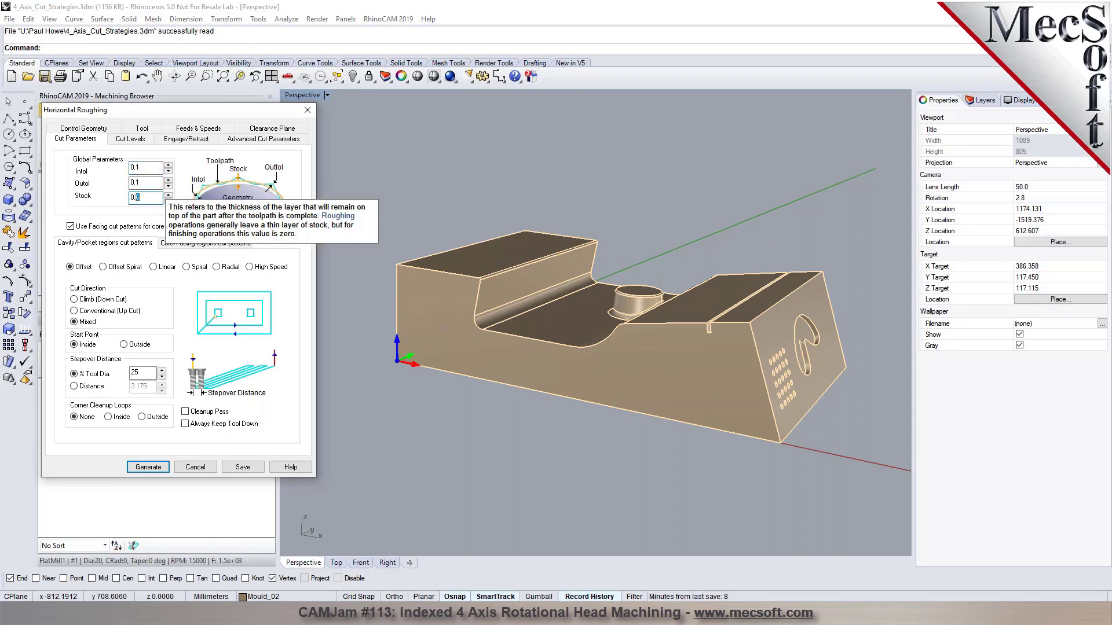
Step: Set the stepover distance to 40% of the tool diameter for both the cavity/pocket and the core/facing region cut patterns
drag(144, 373, 116, 374)
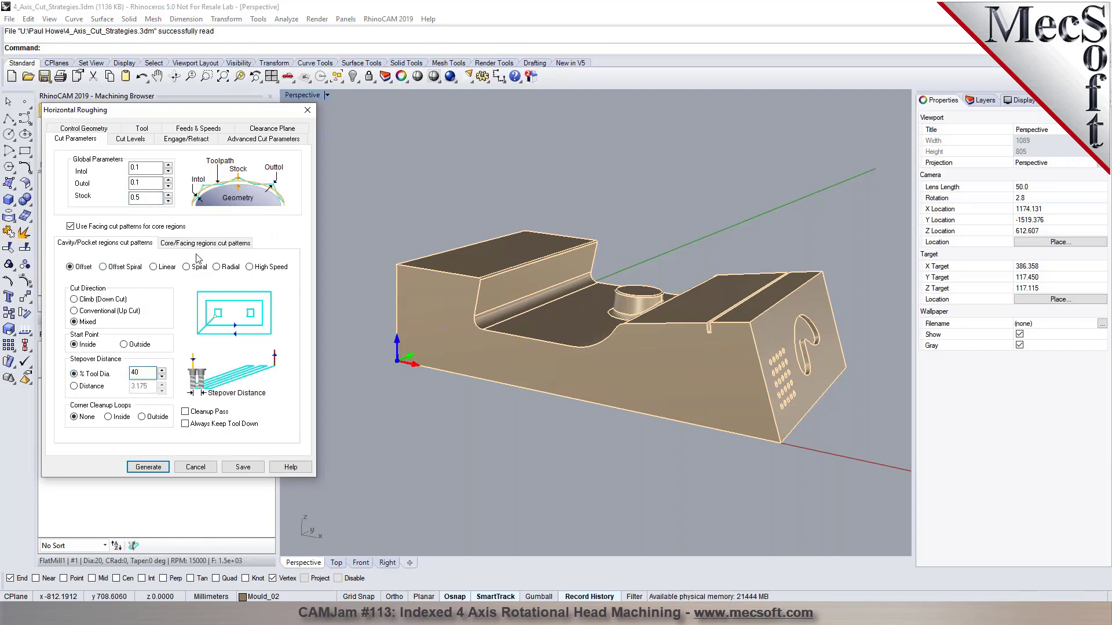
click(206, 243)
double_click(135, 366)
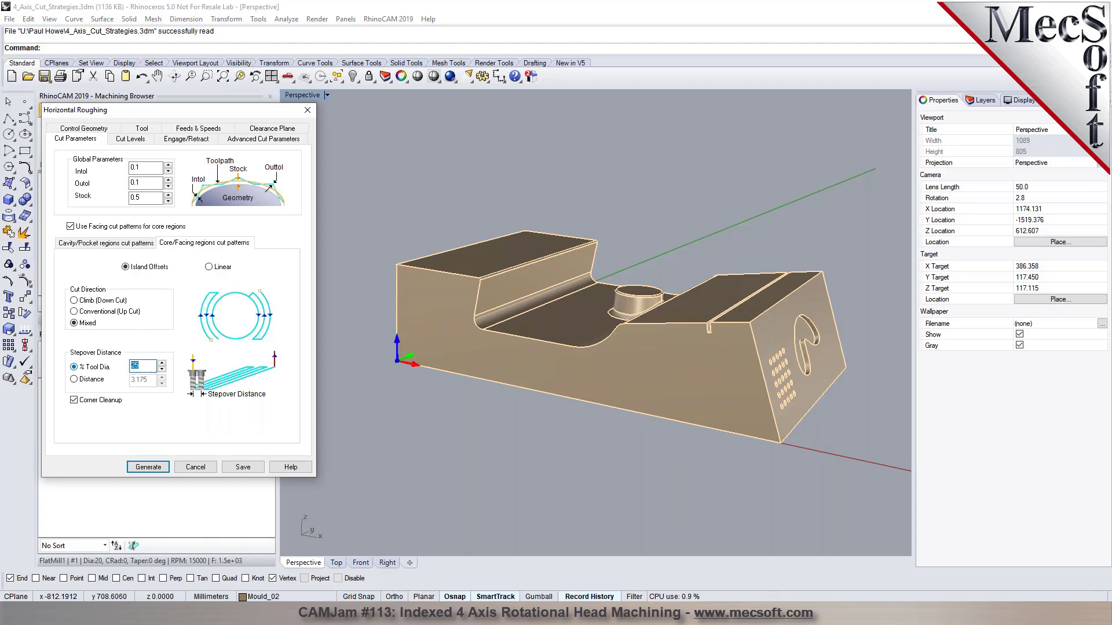
text(40)
Step: Enable the bottom cut level and pick its height of 100 at the floor of the part's central recess
click(135, 140)
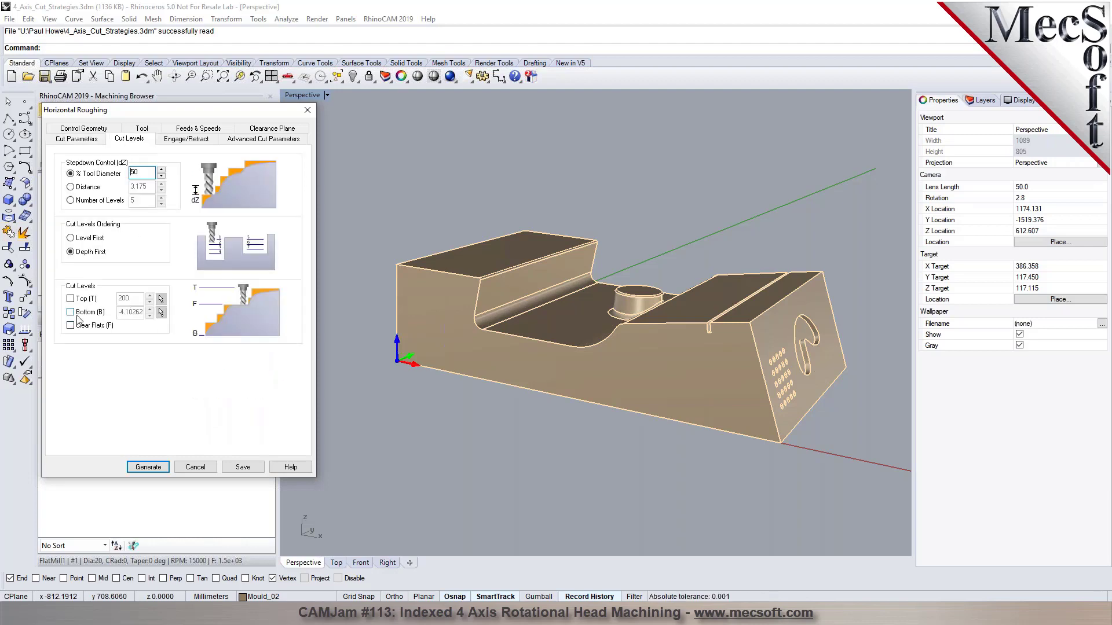
click(78, 316)
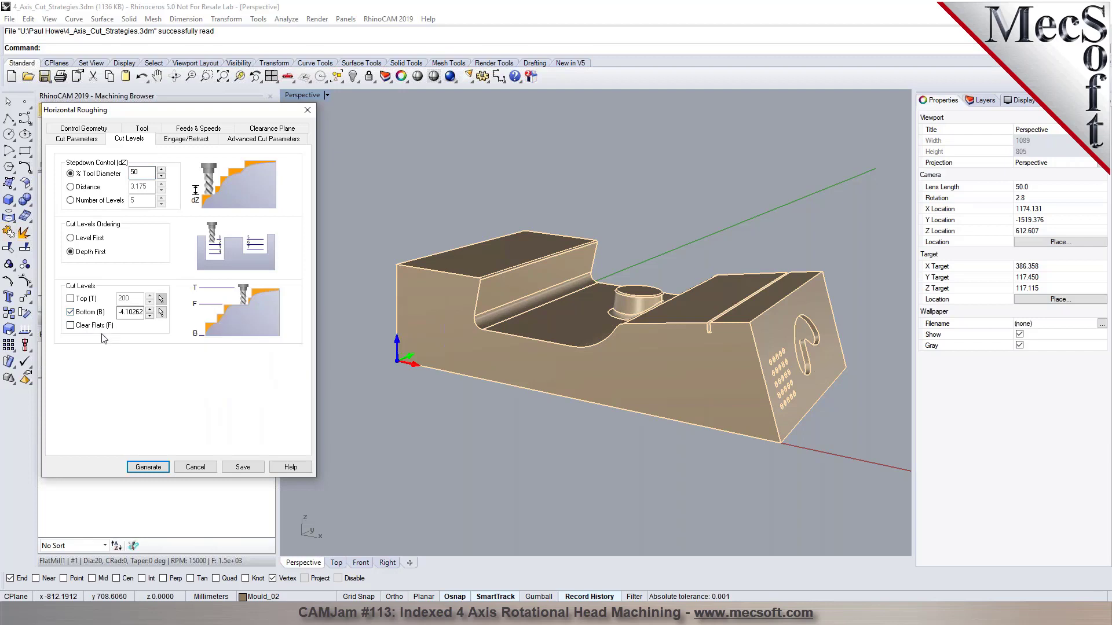
click(162, 313)
click(483, 335)
scroll(500, 396, up, 5)
scroll(498, 394, down, 3)
scroll(507, 396, down, 3)
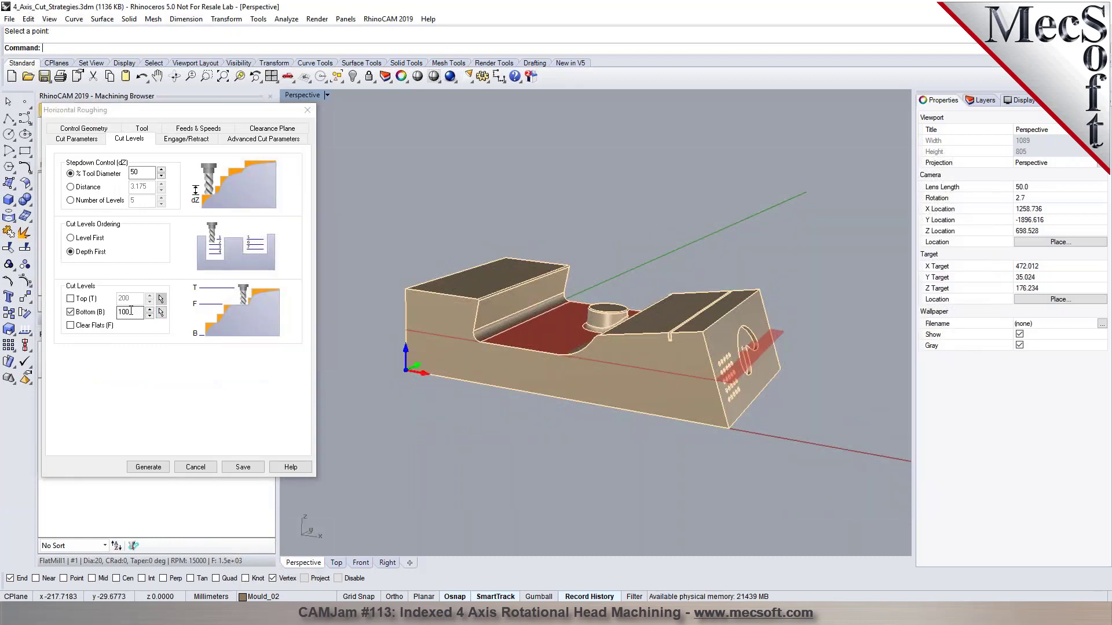
mouse_move(131, 311)
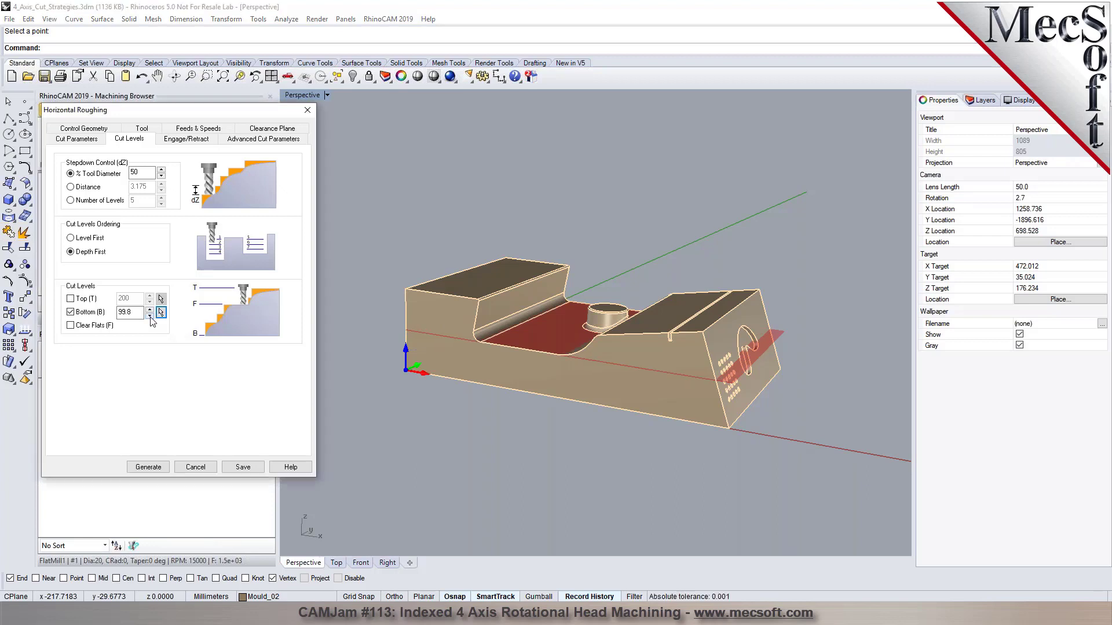
click(148, 311)
Step: Go through the engage/retract and advanced cut parameters and generate the Horizontal Roughing toolpath
click(185, 141)
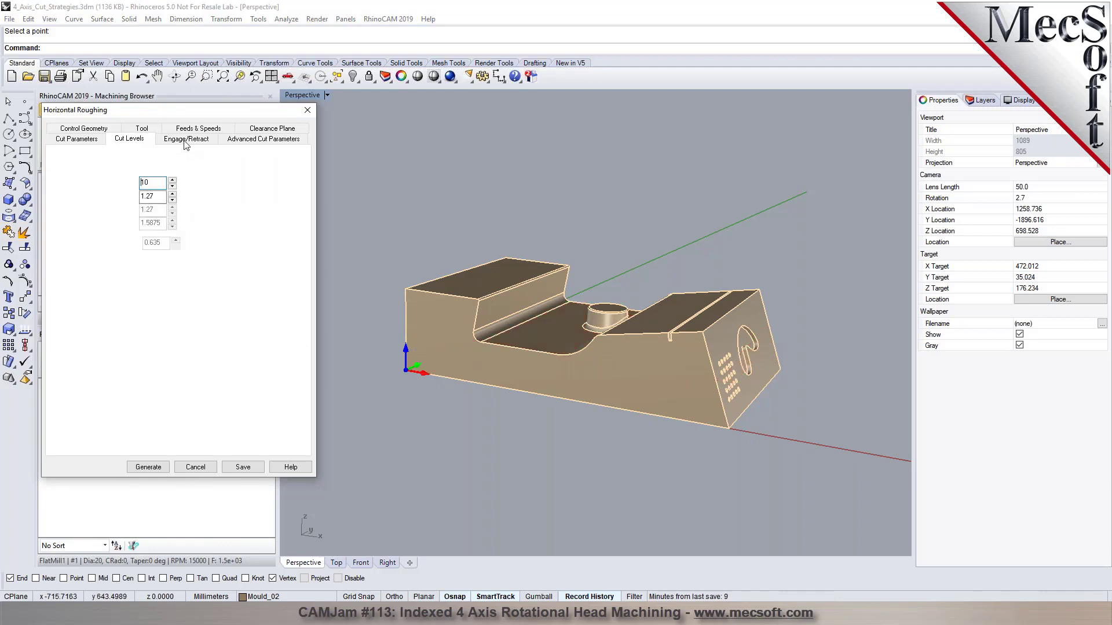
click(242, 144)
click(100, 231)
click(159, 467)
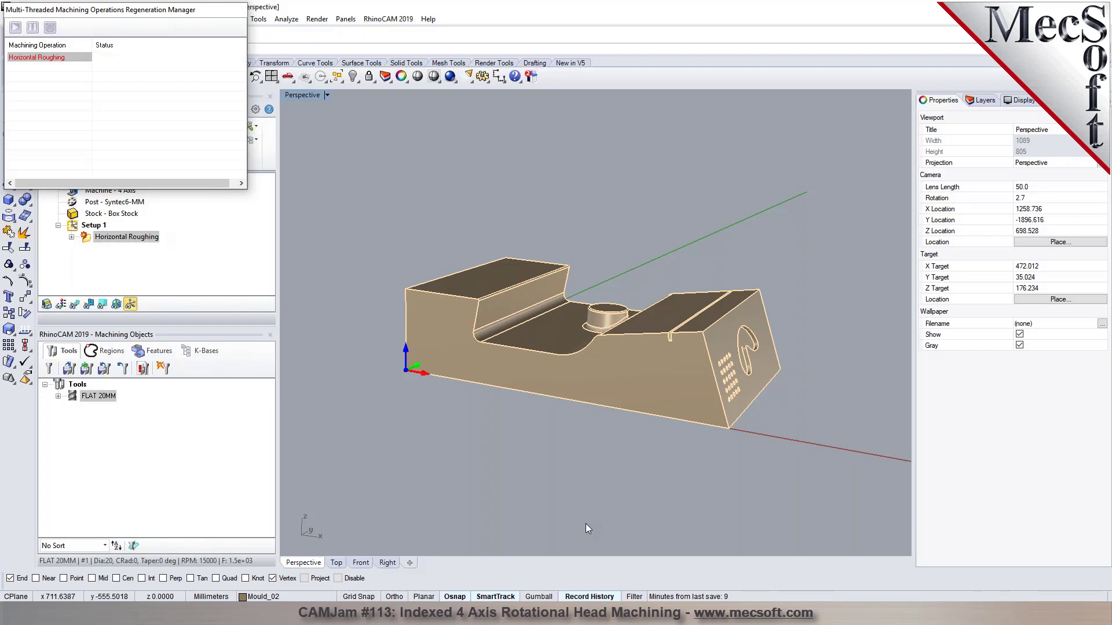
Step: Turn on the toolpath display and examine the roughing passes around the holes and curved pocket on the sloped end face
click(75, 305)
mouse_move(545, 396)
right_down()
mouse_move(569, 409)
mouse_move(554, 395)
right_up()
scroll(754, 386, up, 5)
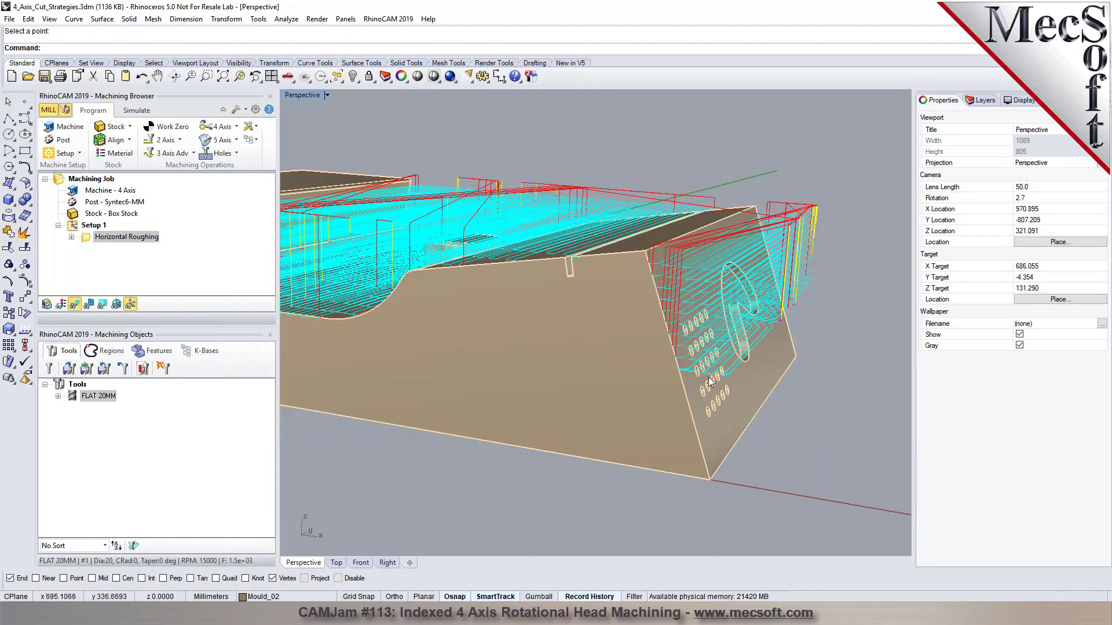
scroll(760, 396, down, 5)
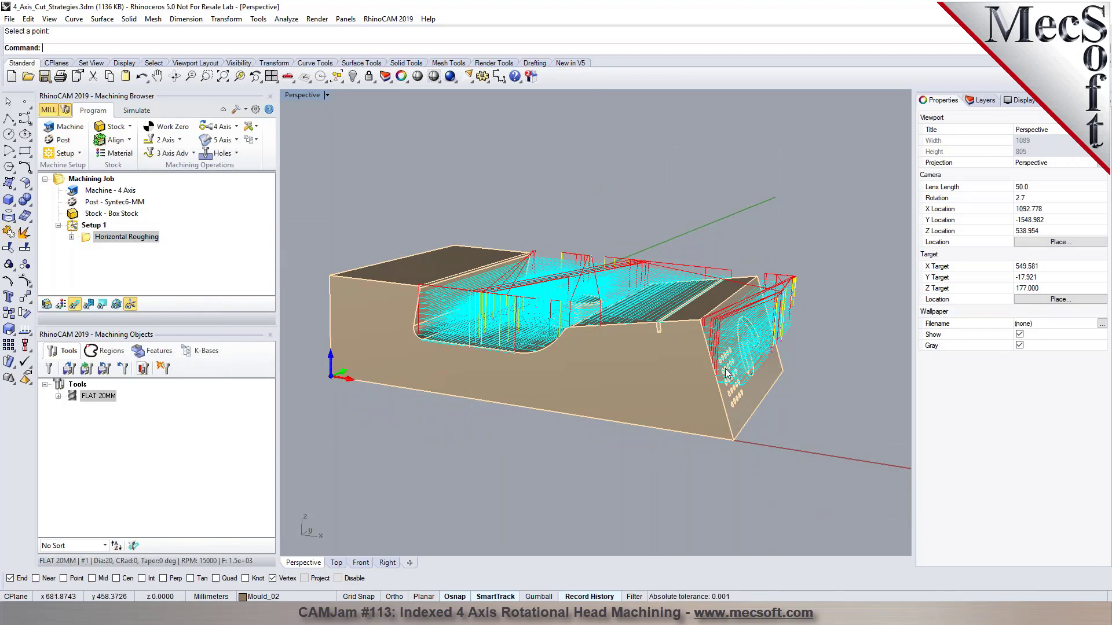
scroll(776, 365, up, 1)
scroll(776, 365, up, 8)
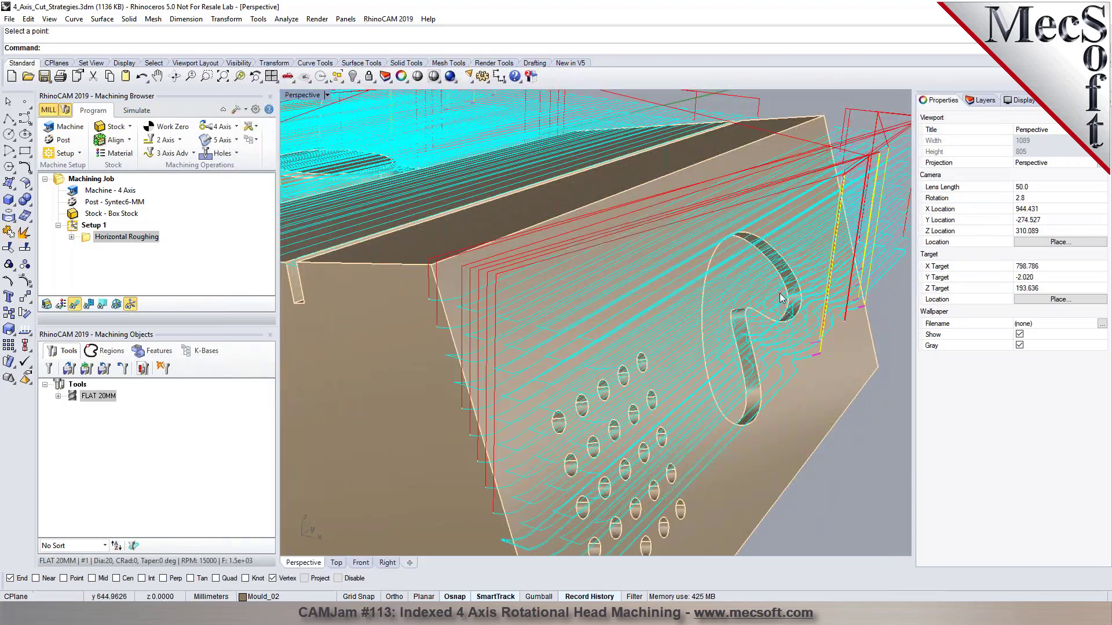
scroll(703, 326, down, 4)
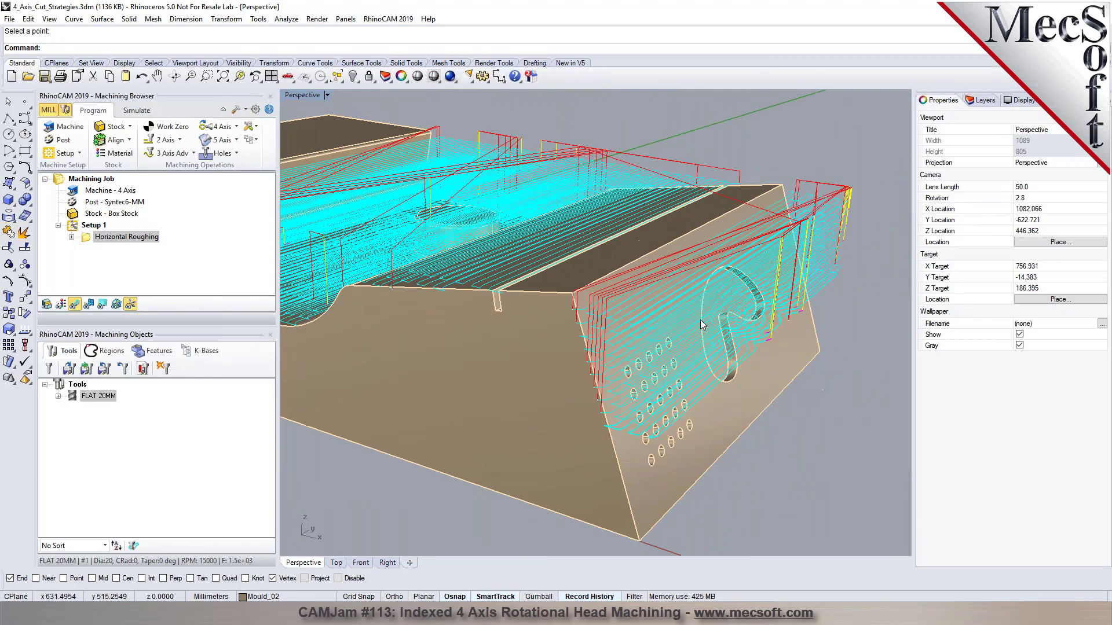
Step: Add a new layer and make it the current layer
click(985, 102)
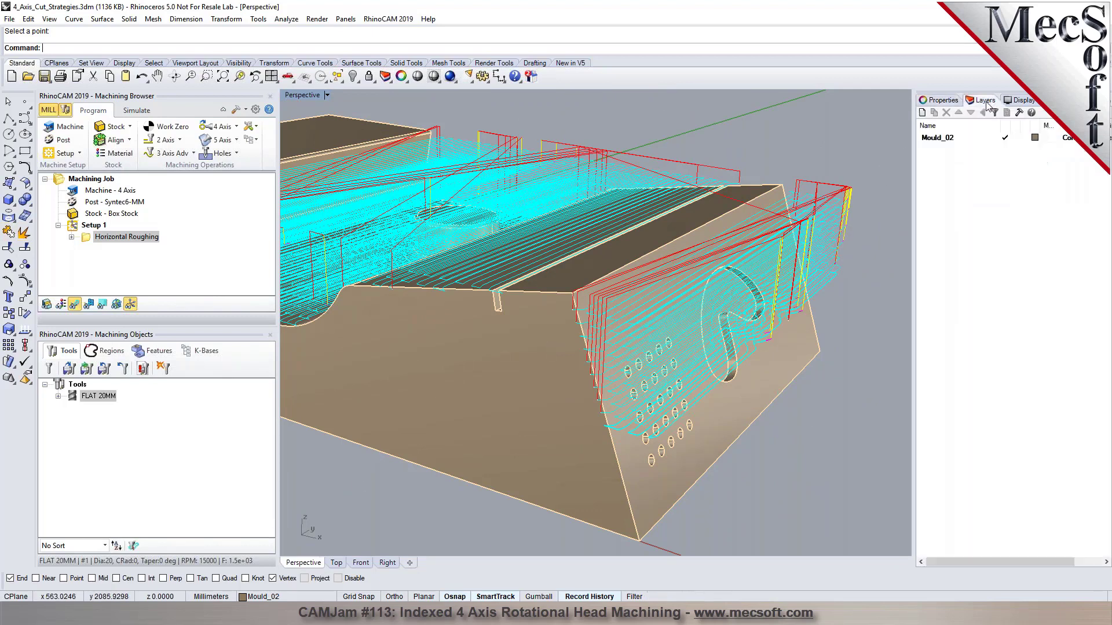
click(936, 139)
click(922, 113)
click(1007, 149)
click(1006, 148)
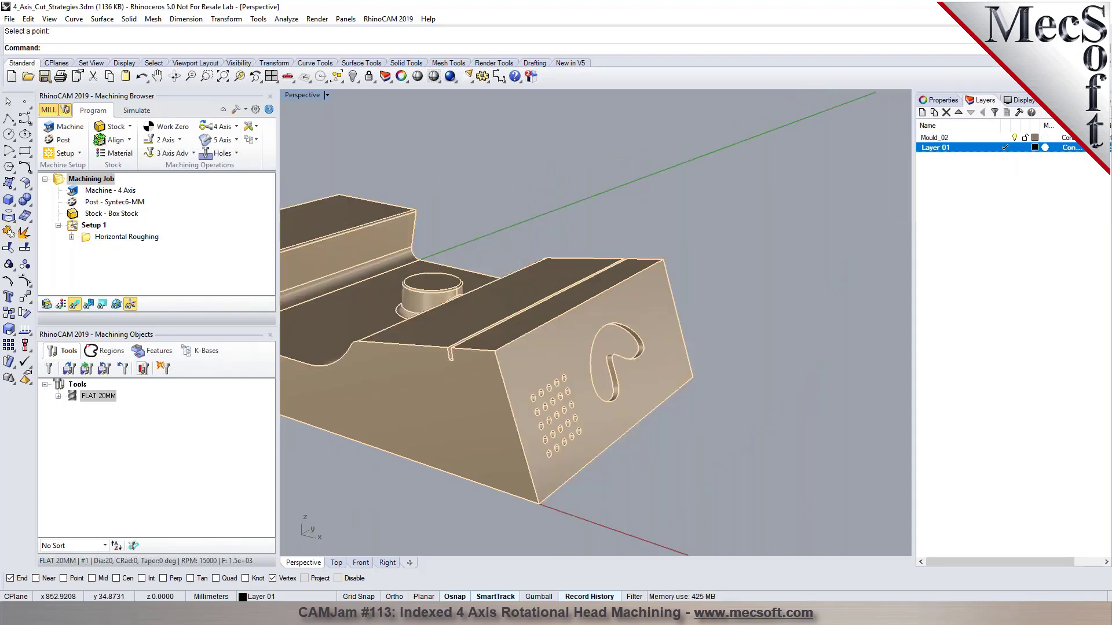
Step: Cover the sloped end face, with its holes and curved pocket, with a surface built from the face's boundary edges
right_drag(572, 511, 527, 480)
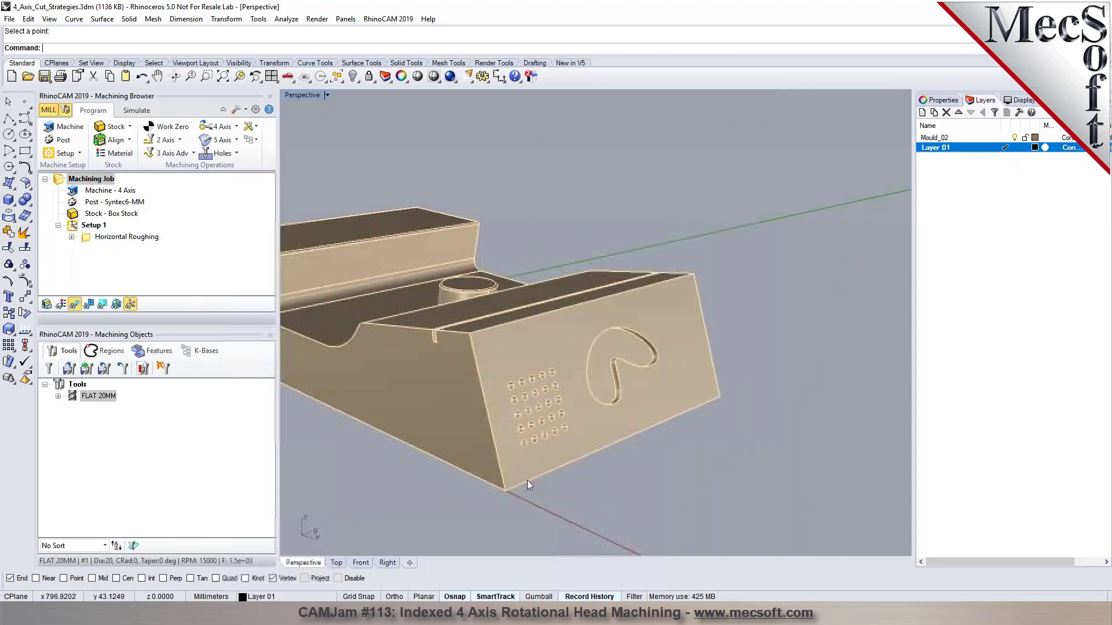
scroll(527, 481, up, 4)
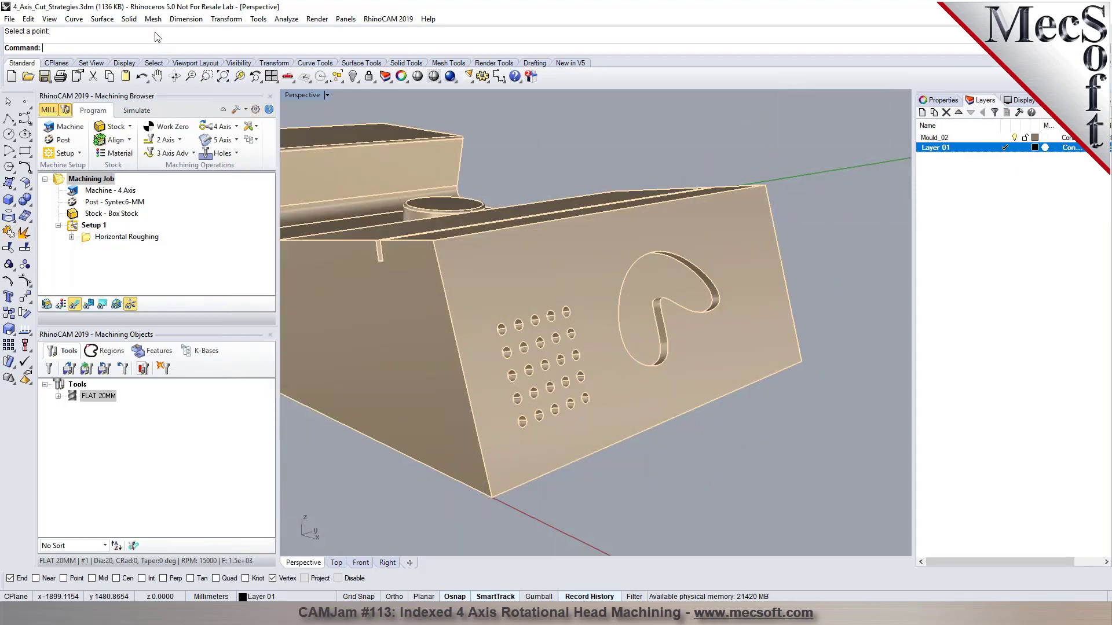
click(102, 18)
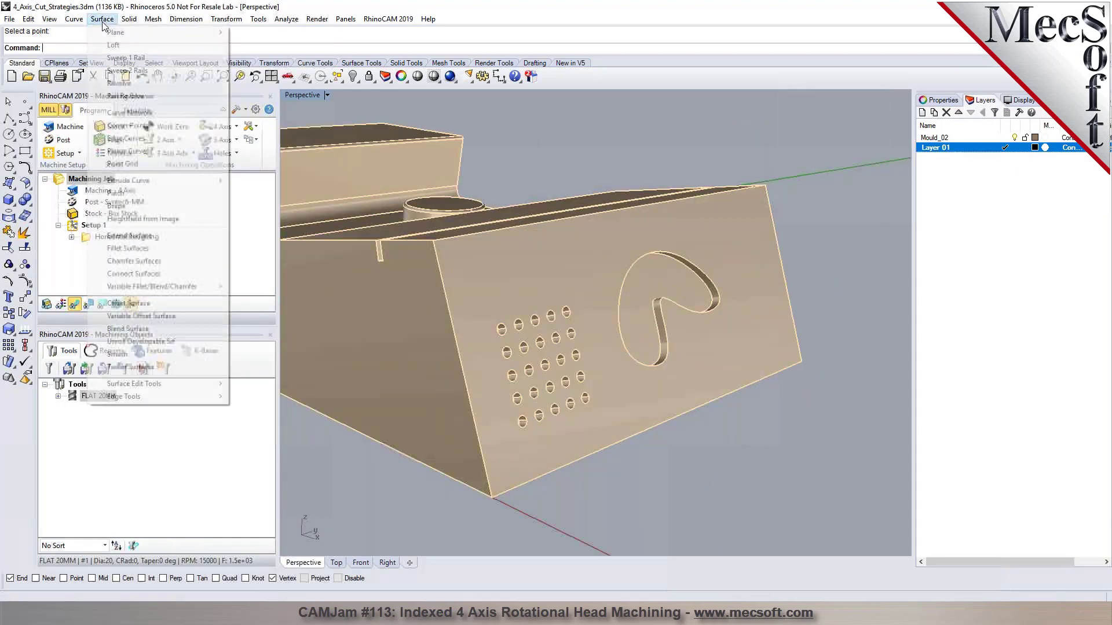
click(129, 137)
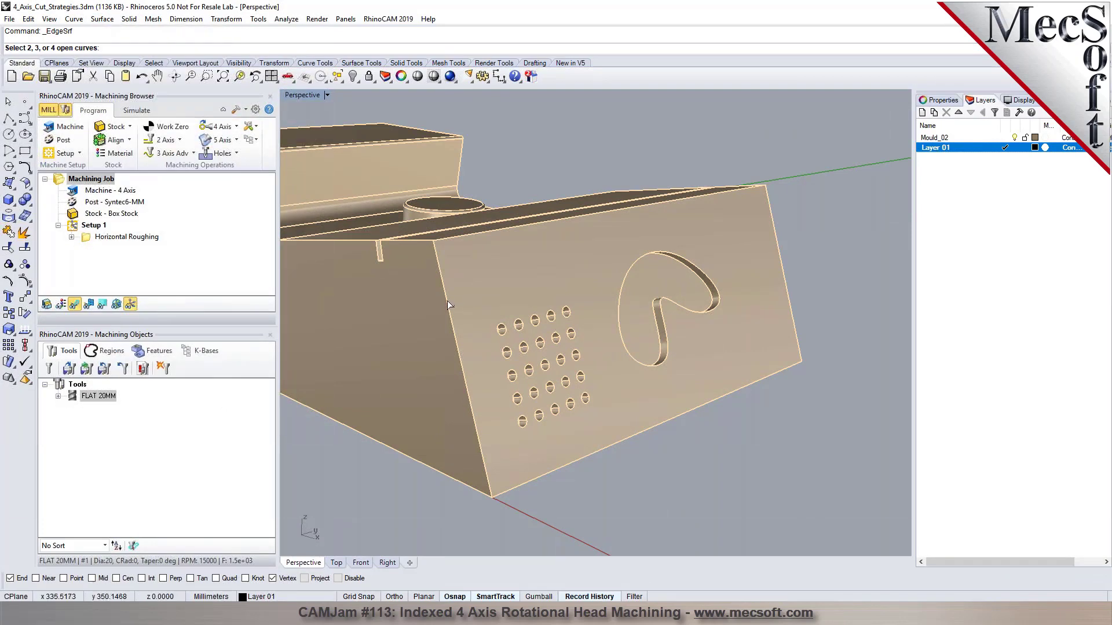
click(458, 238)
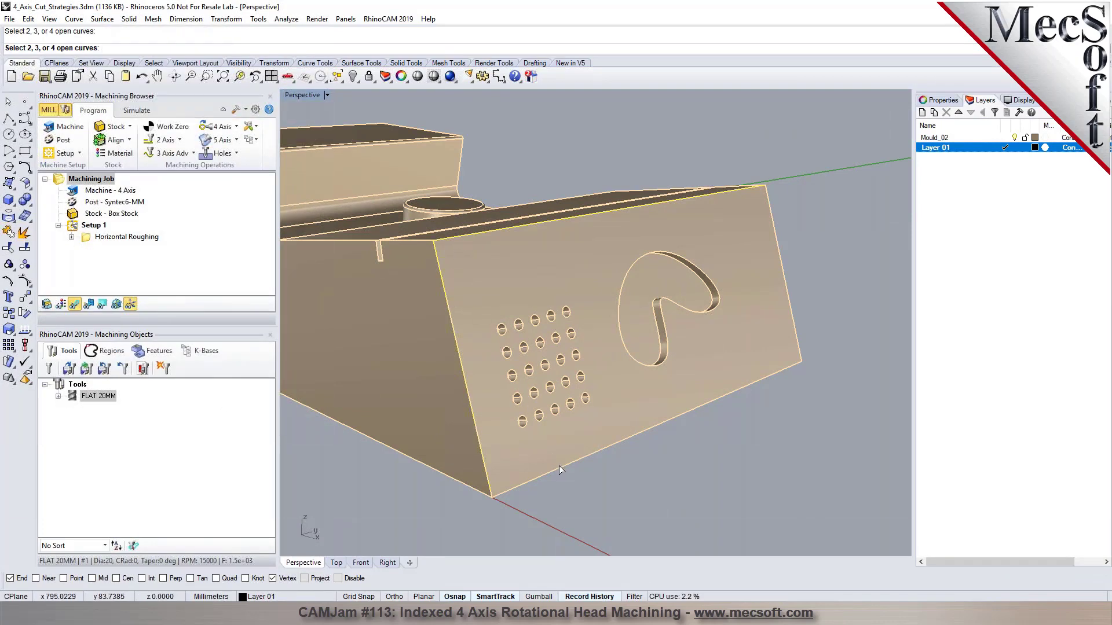
click(797, 329)
scroll(835, 371, down, 3)
right_drag(645, 373, 724, 377)
scroll(664, 349, down, 4)
scroll(664, 349, up, 3)
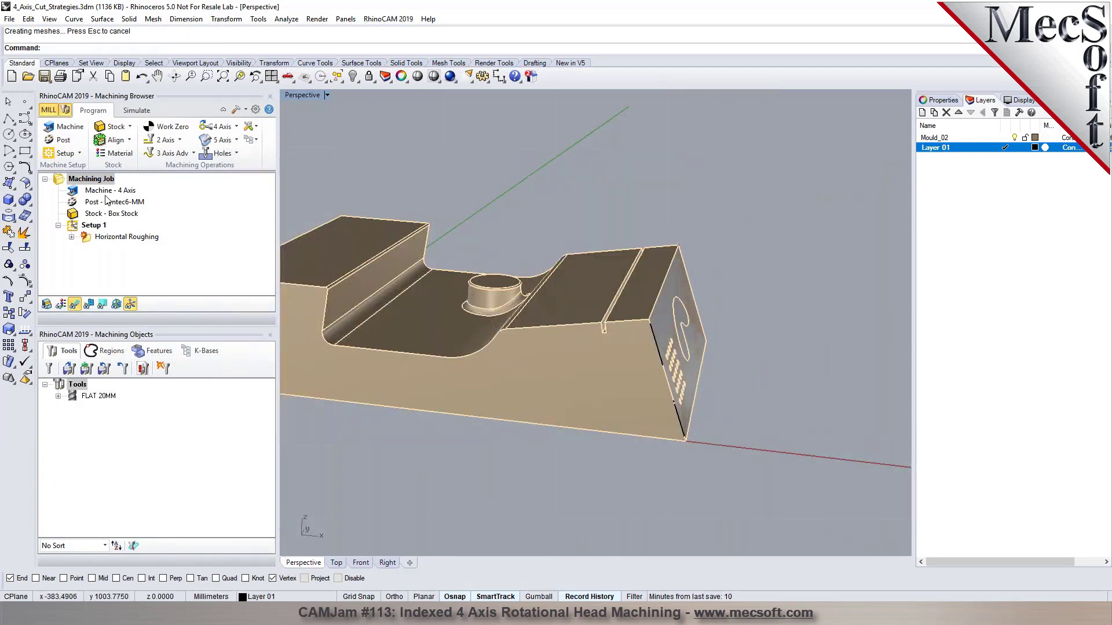
Step: Regenerate the Horizontal Roughing operation and inspect its toolpath over the covered end face
click(100, 238)
right_click(100, 234)
click(110, 236)
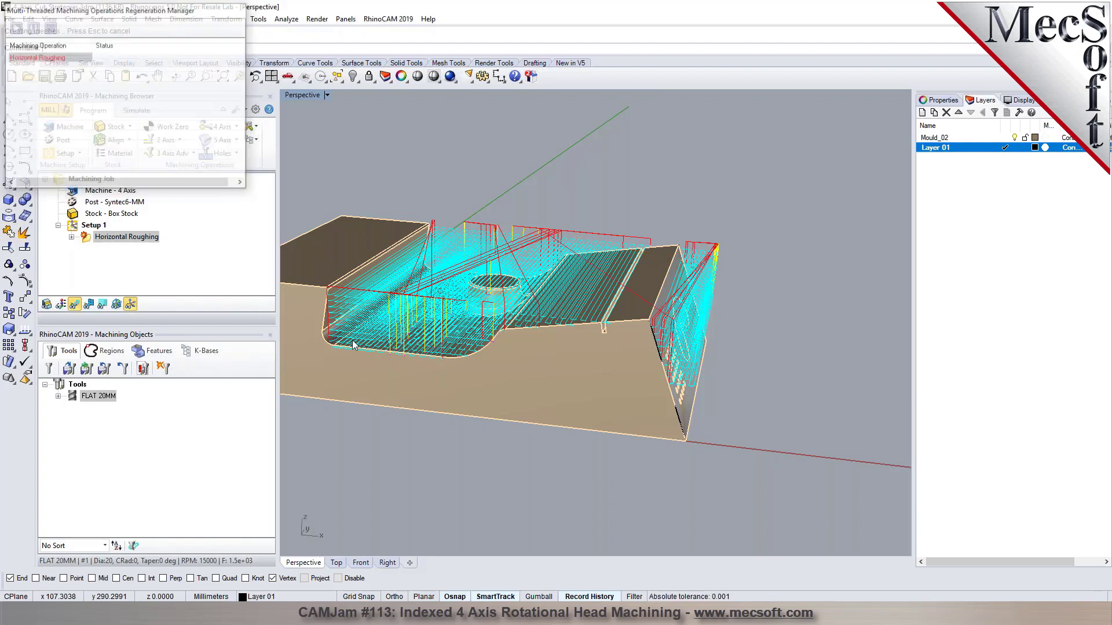
scroll(700, 304, up, 8)
right_drag(662, 351, 656, 380)
scroll(710, 321, down, 9)
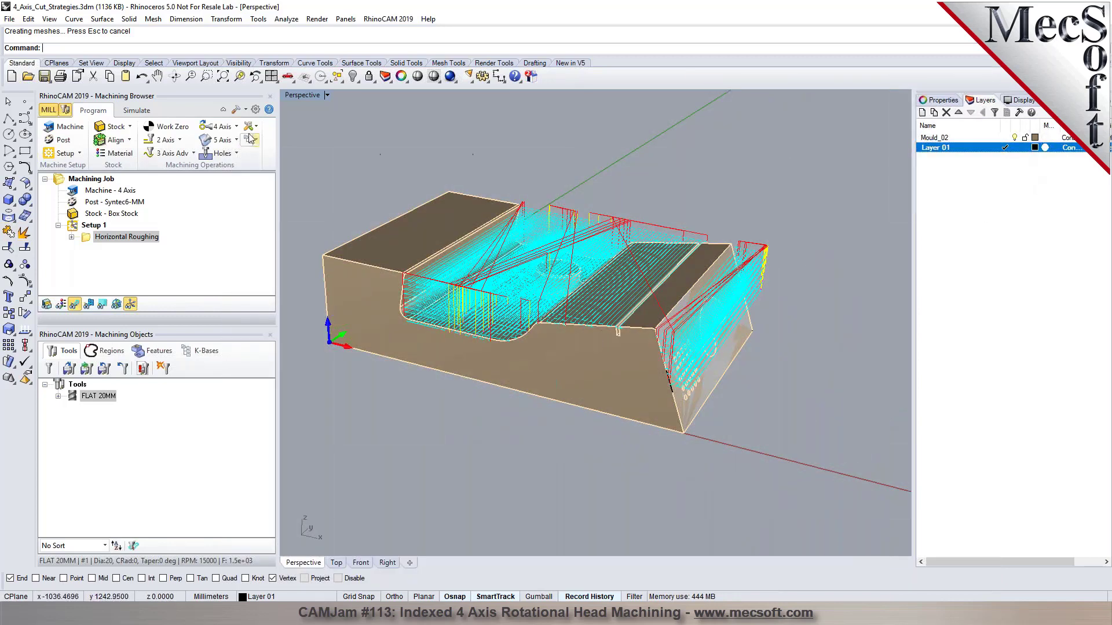
Step: Play the material removal simulation of the Horizontal Roughing operation
click(136, 110)
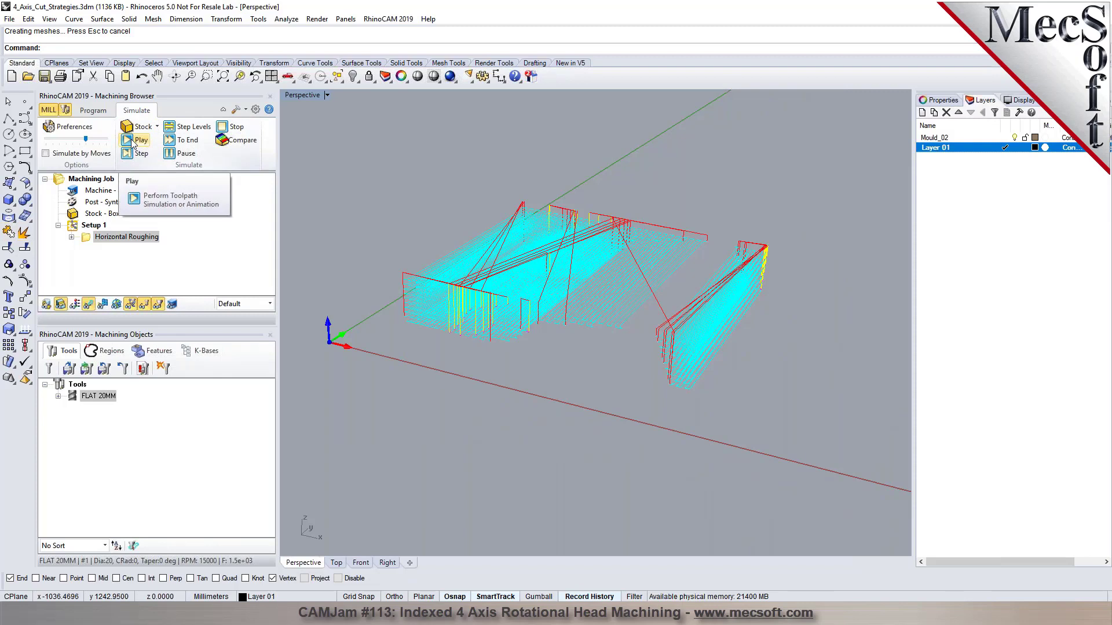
click(133, 142)
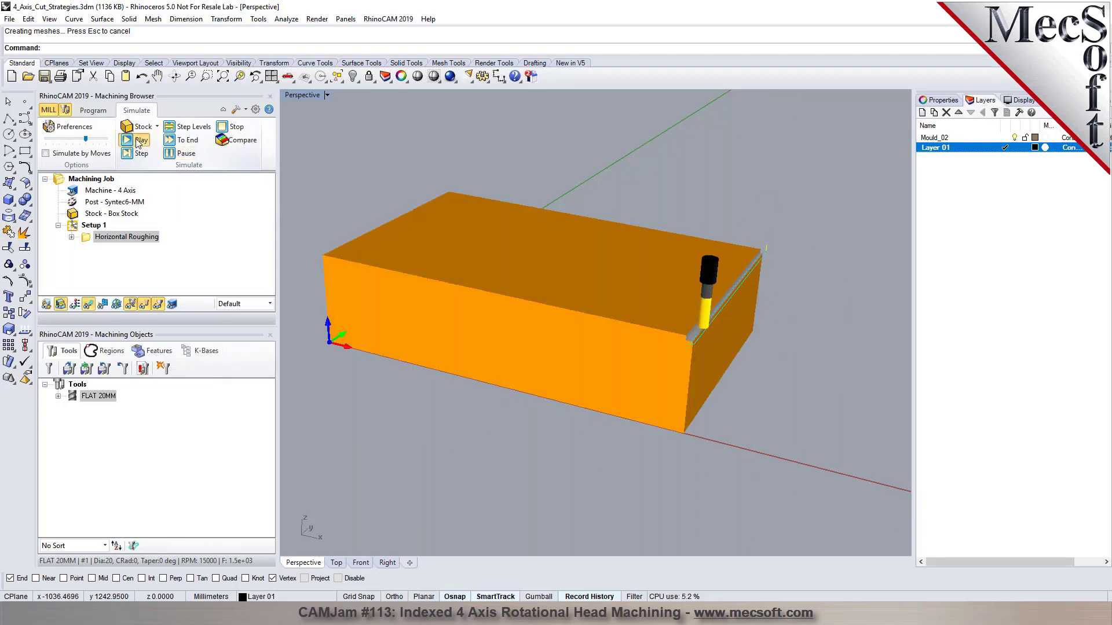
Step: Set the model's absolute tolerance to 0.01 units in the document's unit settings
click(484, 77)
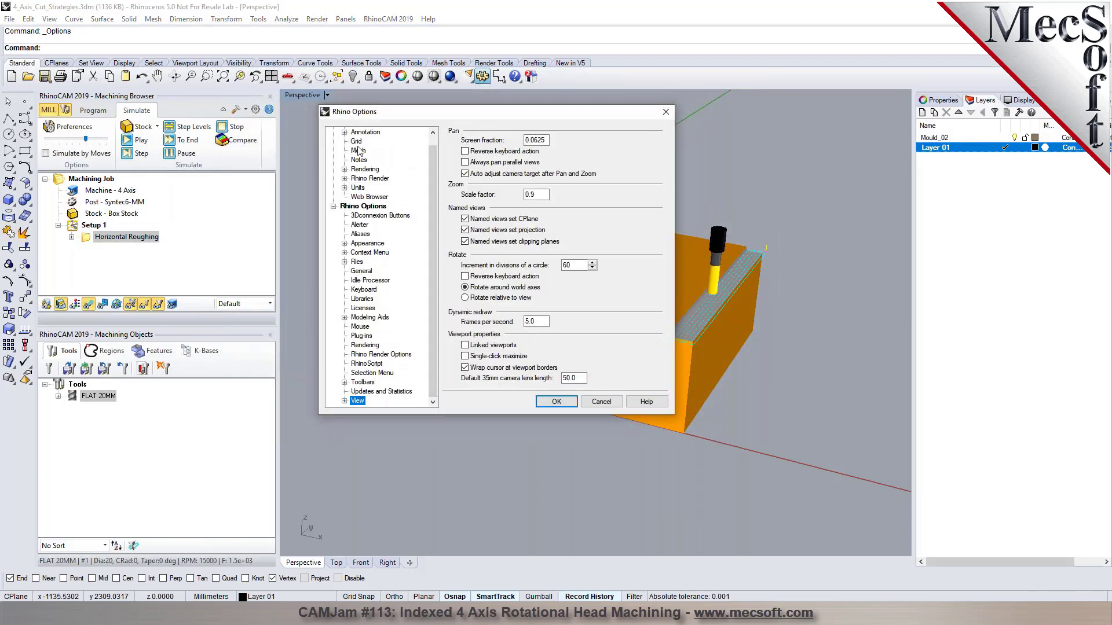
click(357, 188)
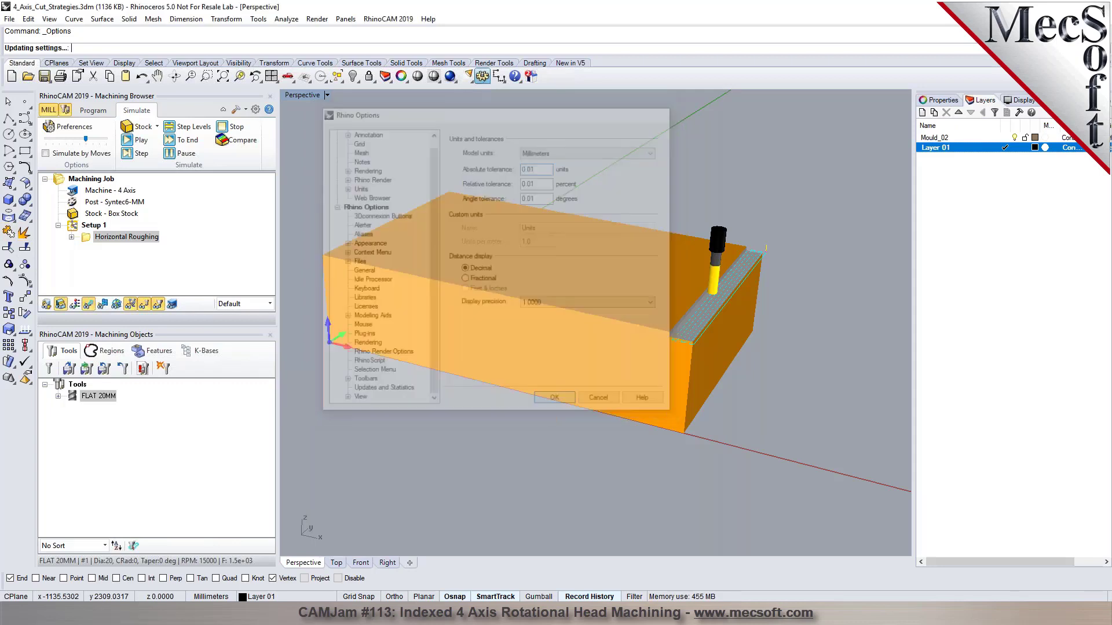
Step: Simulate the Horizontal Roughing operation to the end, continuing past holder/shank collisions and suppressing repeated collision messages for this run
click(127, 237)
click(182, 140)
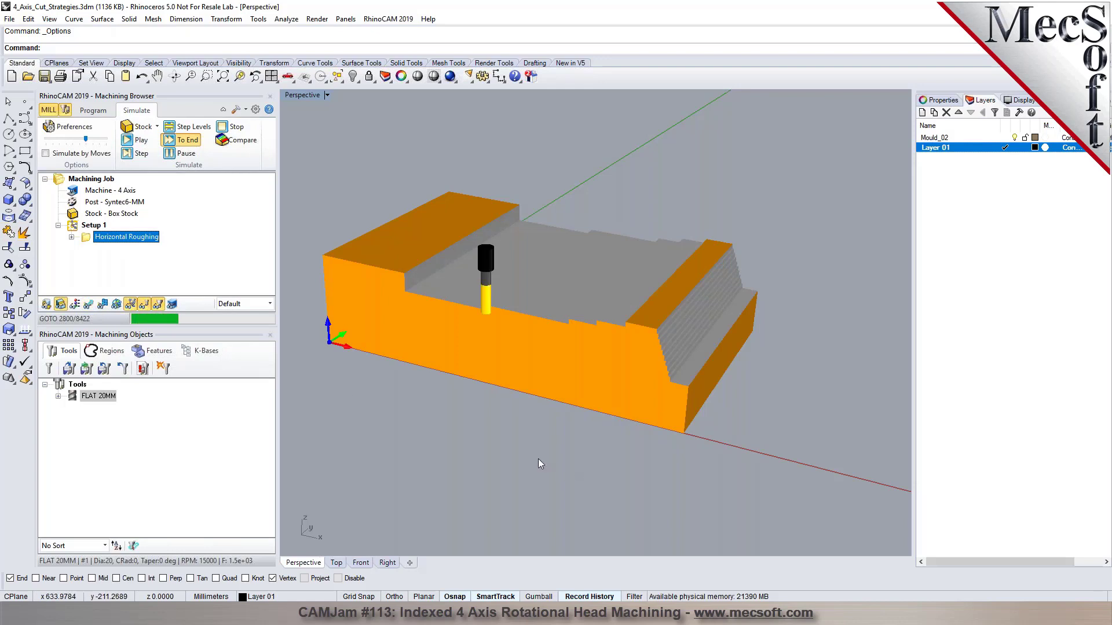
scroll(499, 381, up, 3)
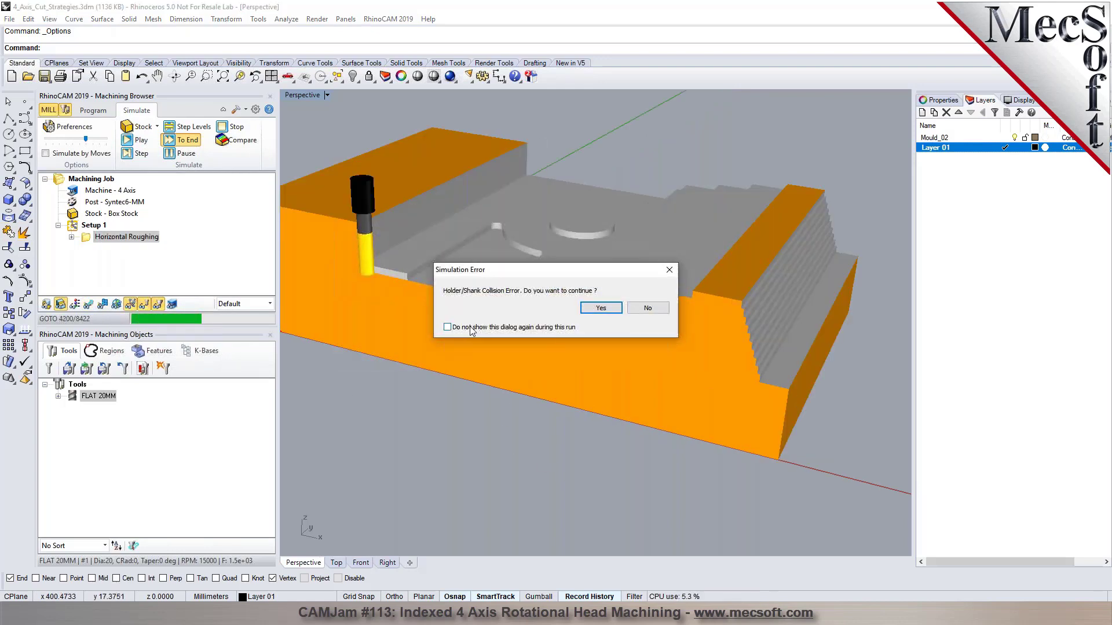
click(463, 330)
click(600, 307)
Step: Examine the tool and the red collision area along the upper edge of the raised block in the simulated stock
right_drag(566, 318, 507, 353)
scroll(381, 342, up, 5)
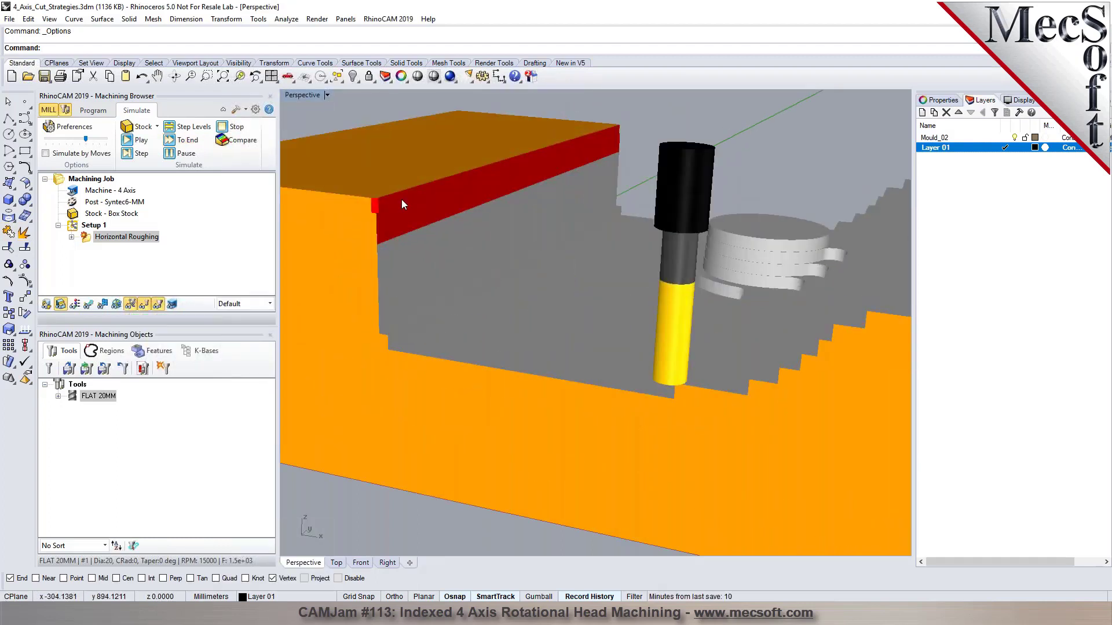
scroll(417, 221, down, 5)
right_drag(550, 288, 571, 346)
scroll(524, 237, up, 6)
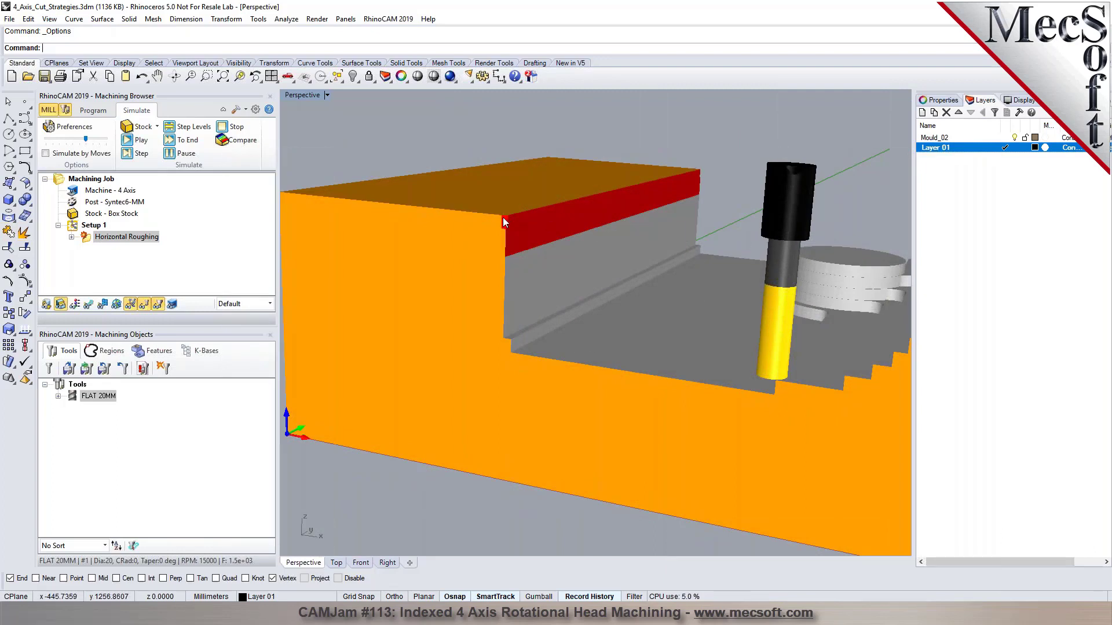
scroll(503, 222, up, 5)
scroll(487, 228, down, 4)
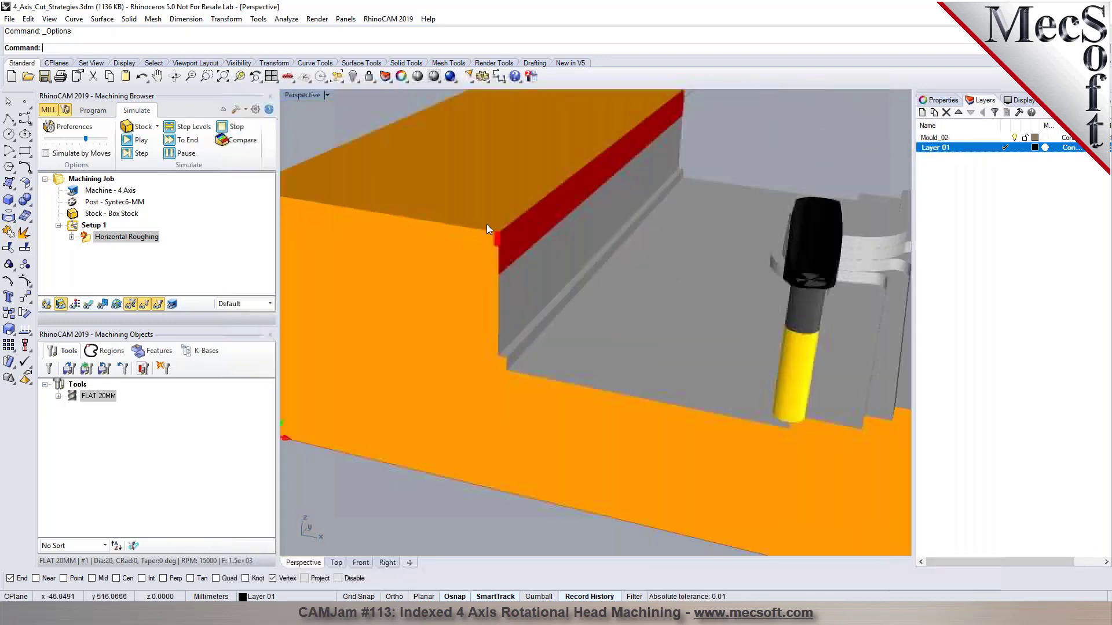
scroll(486, 225, down, 5)
Step: Set the tool length of the FLAT 20MM end mill to 120 mm and save the edits to the tool
click(75, 398)
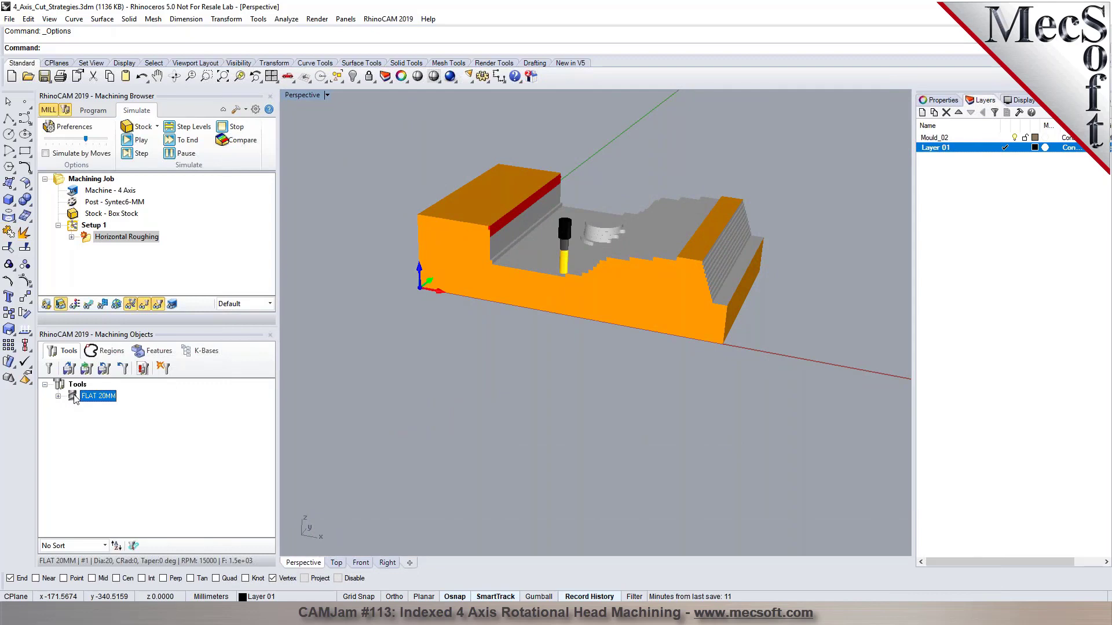
double_click(75, 399)
double_click(451, 401)
text(120)
key(Tab)
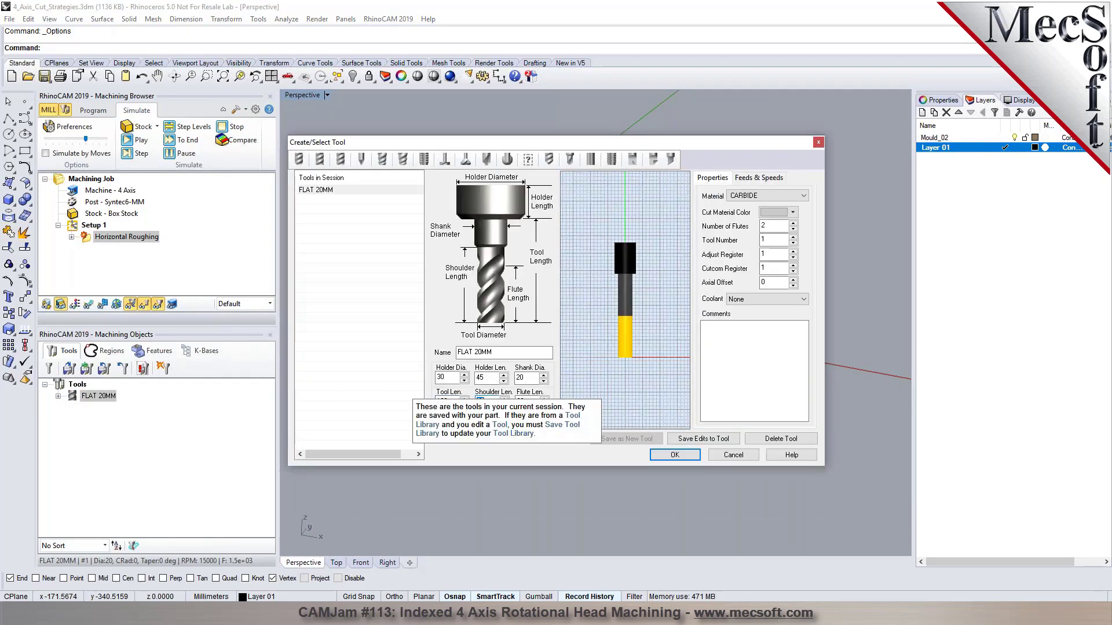
click(690, 442)
click(586, 345)
click(674, 455)
Step: Regenerate Horizontal Roughing with the lengthened tool and simulate it to the end, continuing past the holder/shank collision
right_click(148, 238)
click(171, 245)
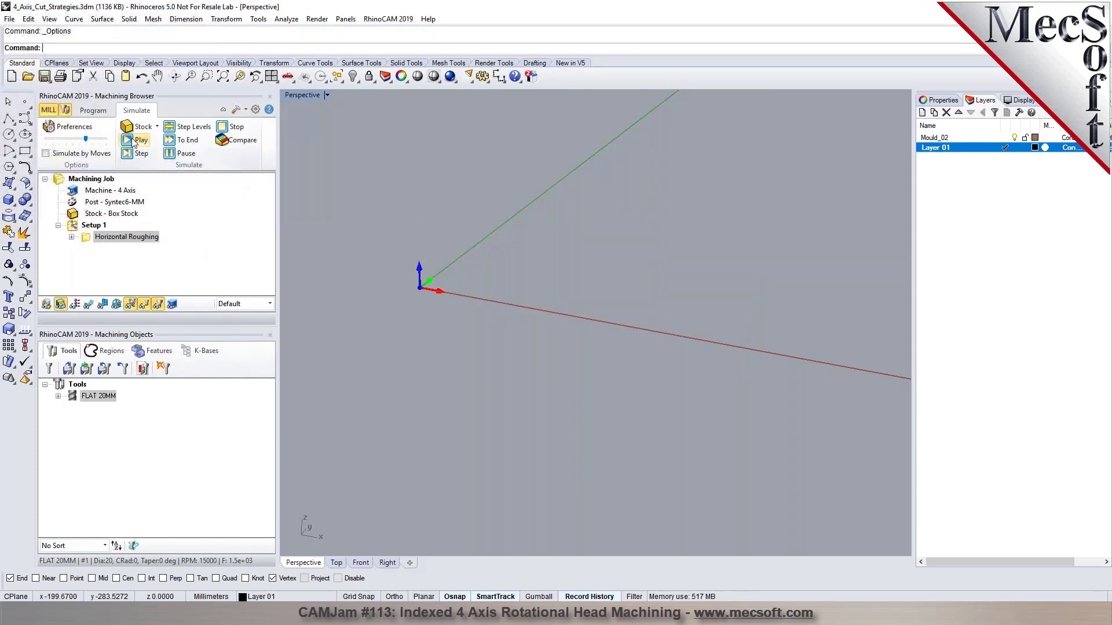
click(134, 141)
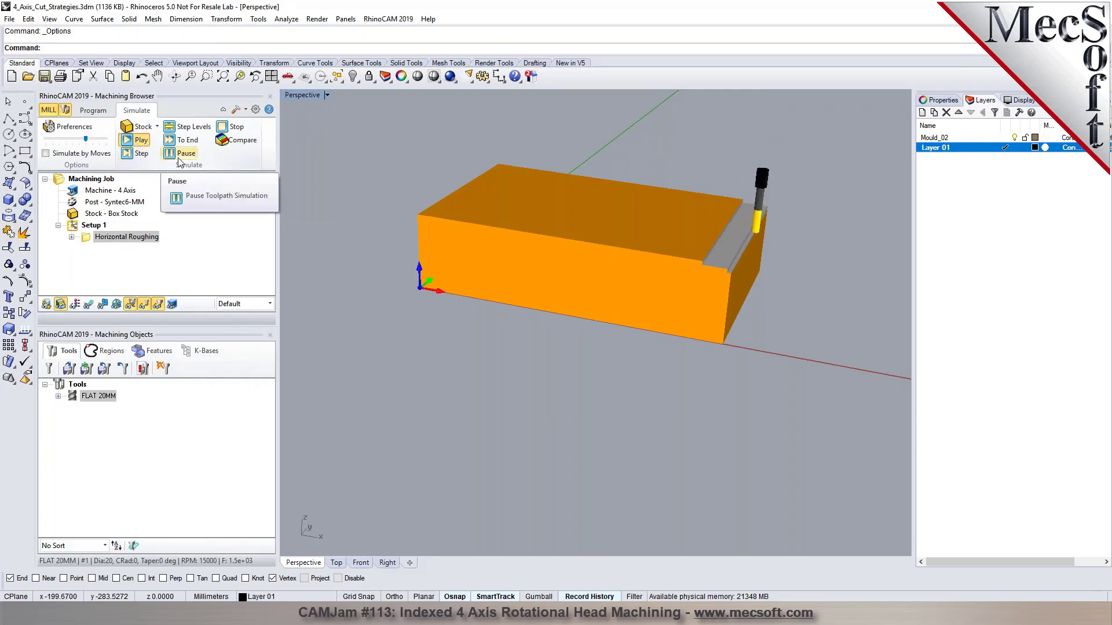
click(185, 139)
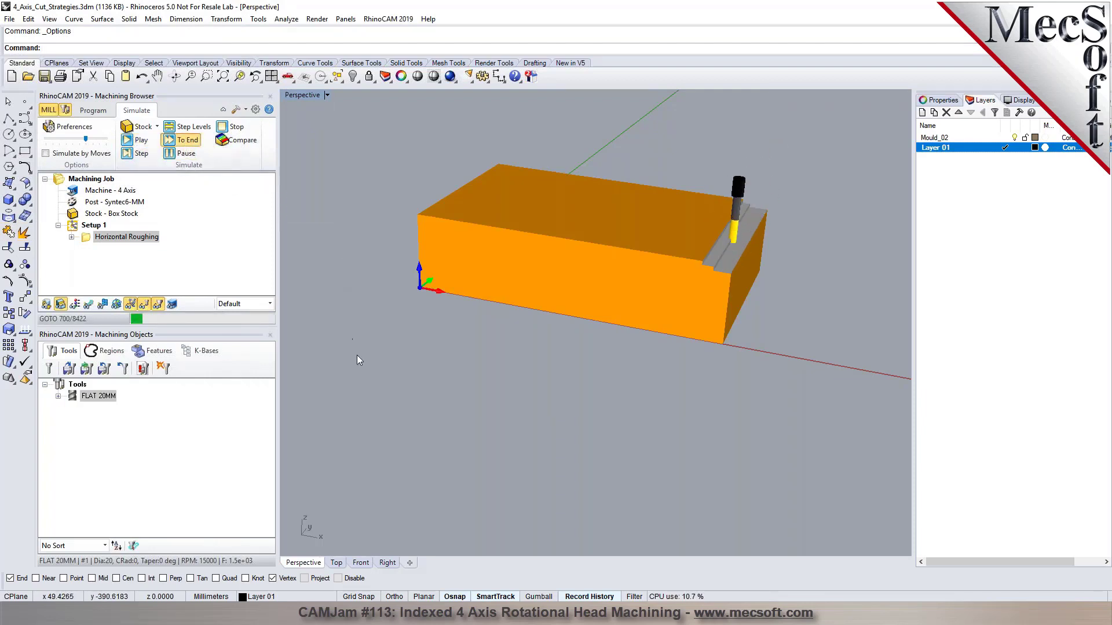
scroll(579, 111, up, 3)
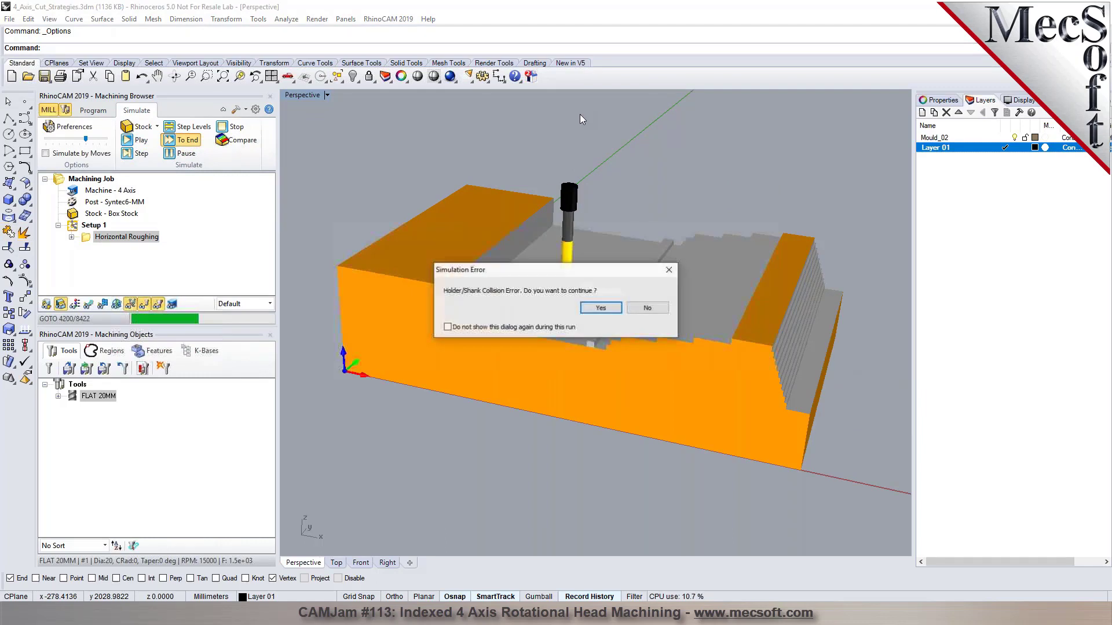
click(468, 328)
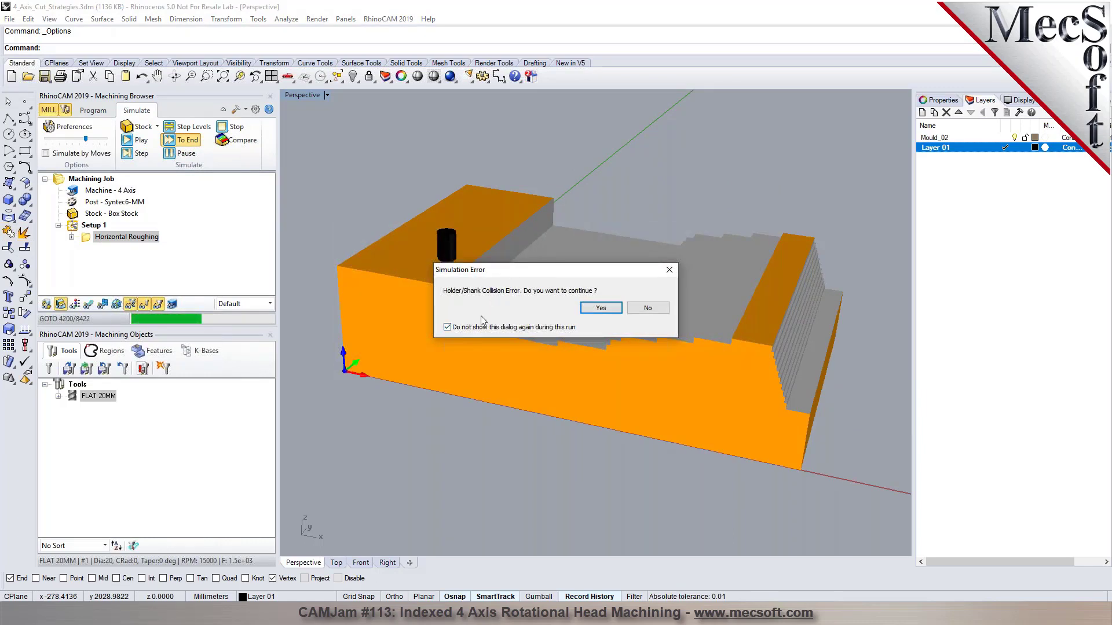
click(601, 308)
scroll(495, 290, up, 2)
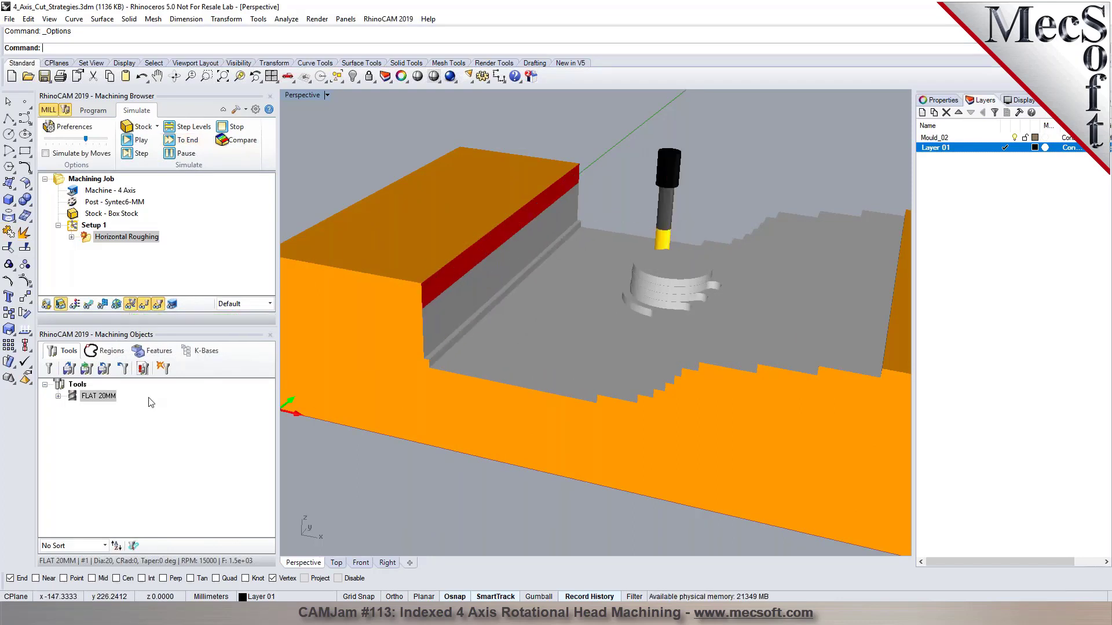
Step: Set the FLAT 20MM end mill's shoulder length to 110 mm and flute length to 100 mm, and save the edits
double_click(74, 399)
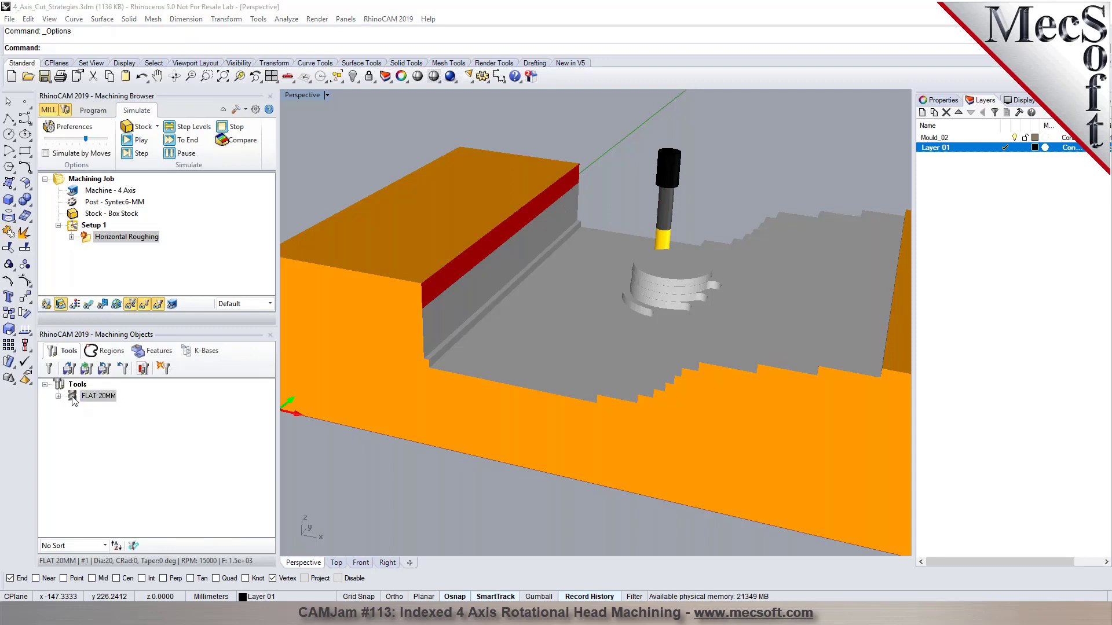
double_click(474, 403)
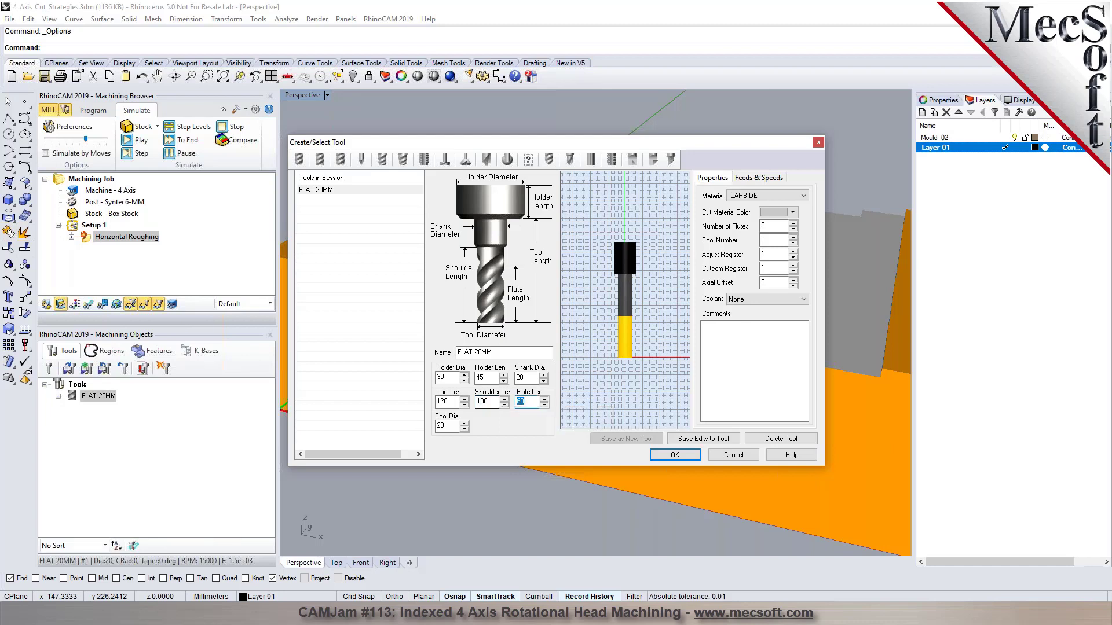
double_click(488, 404)
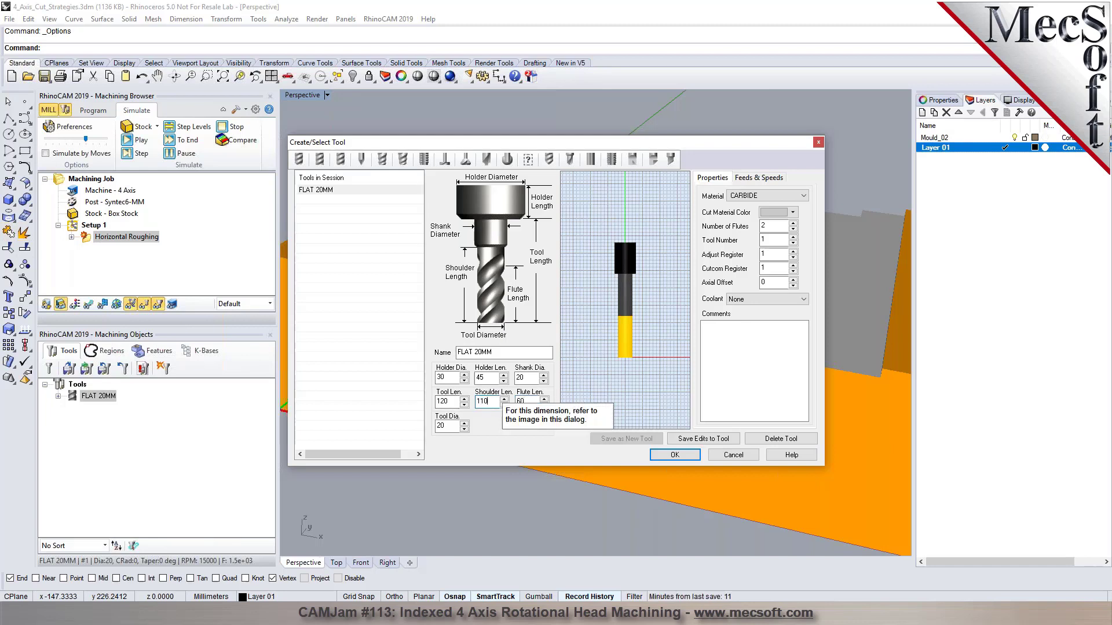
text(100)
key(Tab)
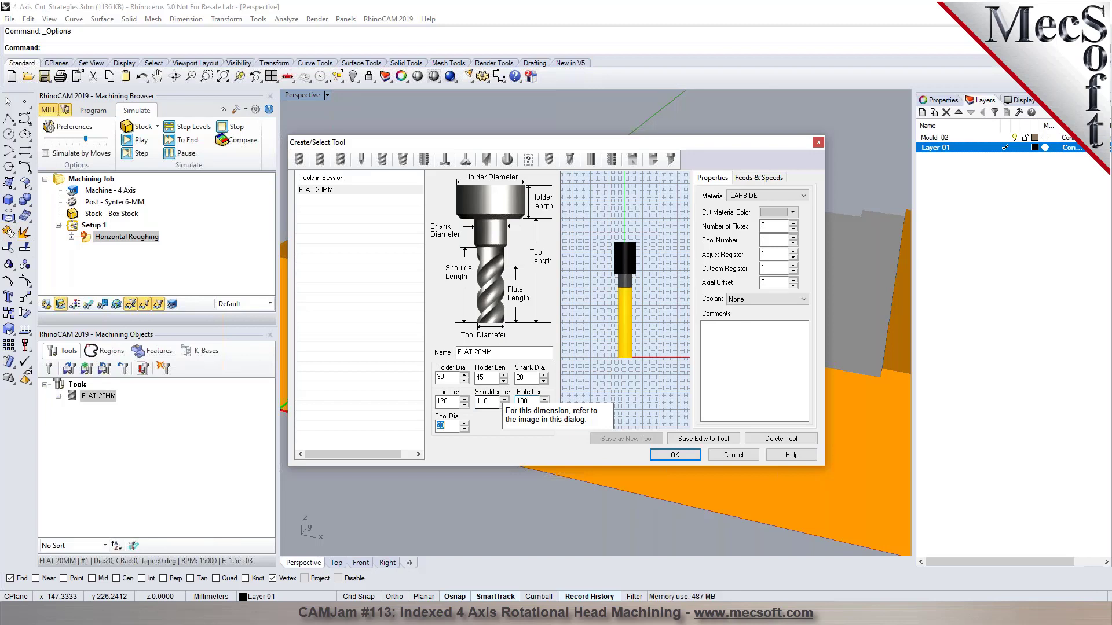
click(699, 439)
click(585, 346)
click(675, 455)
Step: Regenerate Horizontal Roughing with the longer shoulder and flutes, and simulate its material removal to the end
click(155, 256)
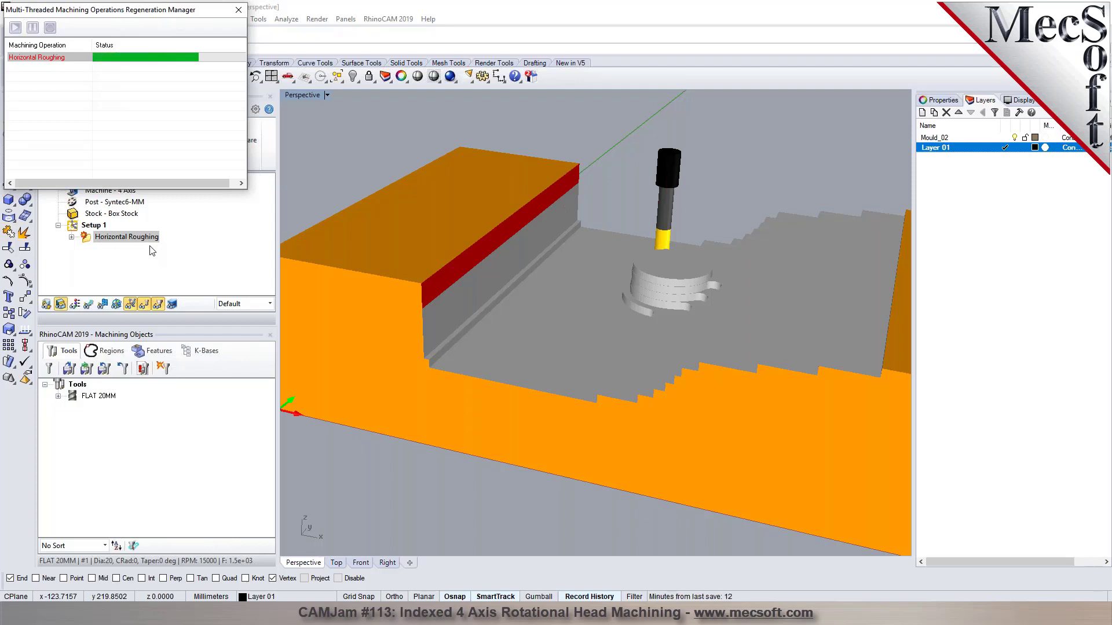
click(177, 141)
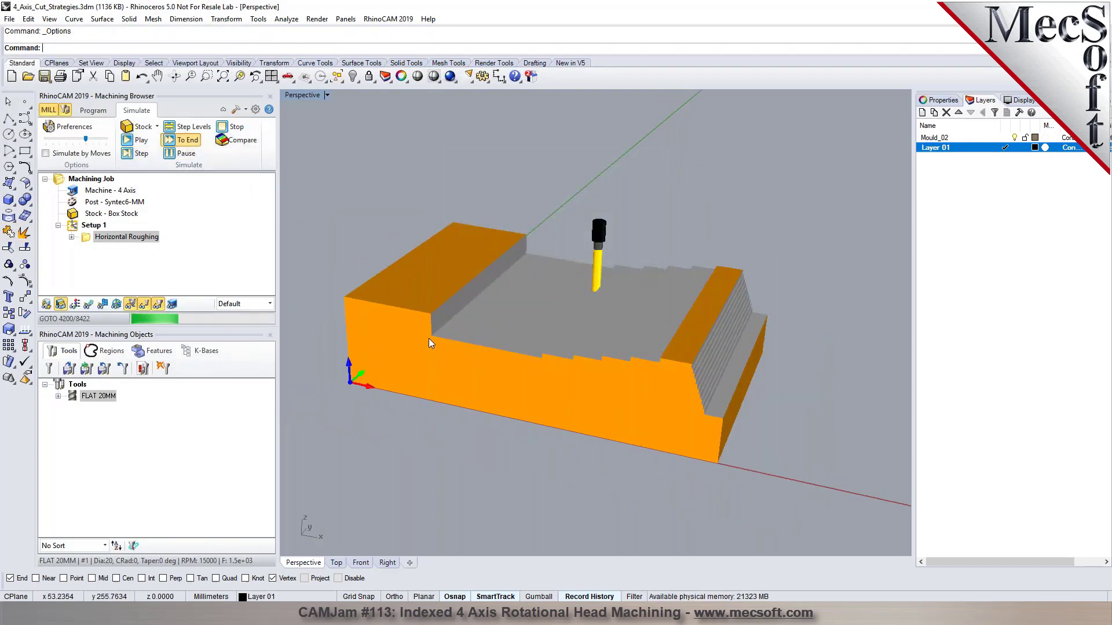
scroll(428, 338, up, 5)
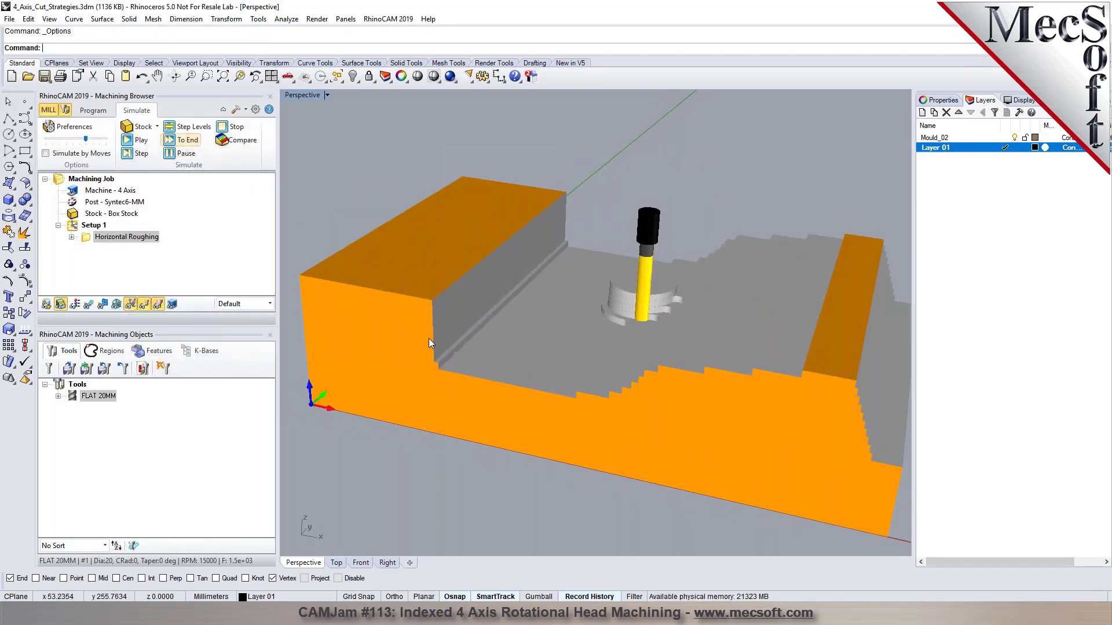
Step: Compare the part model and the Horizontal Roughing toolpath with the simulated stock around the undercut wall and the sloped end
click(91, 115)
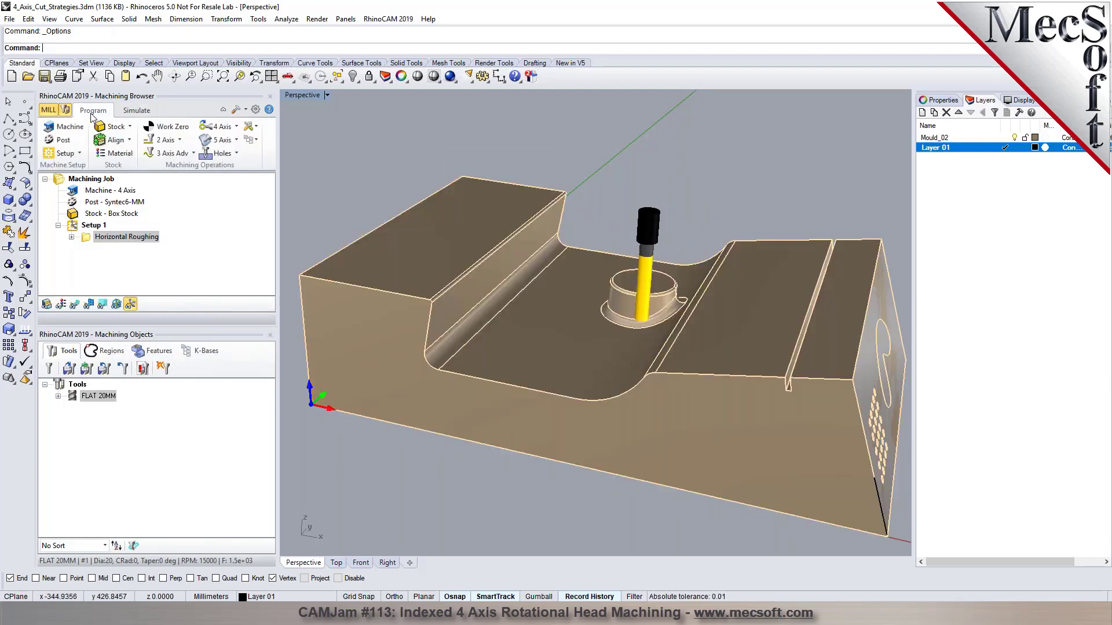
right_drag(585, 313, 615, 307)
right_drag(609, 303, 441, 313)
click(74, 305)
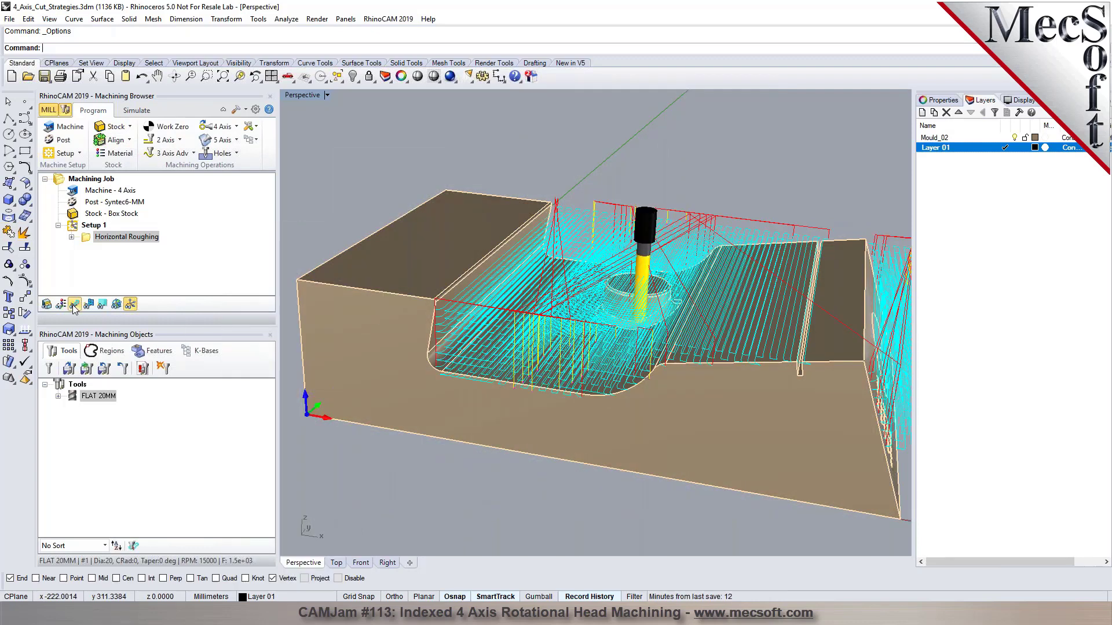
click(74, 307)
click(138, 110)
right_drag(597, 343, 502, 301)
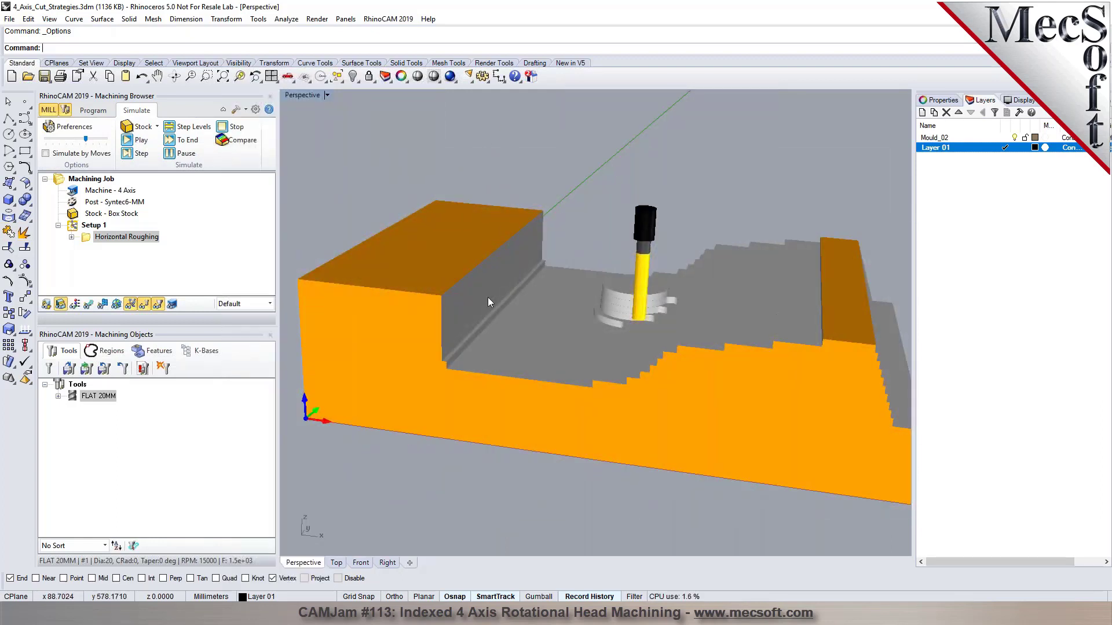
scroll(548, 325, down, 2)
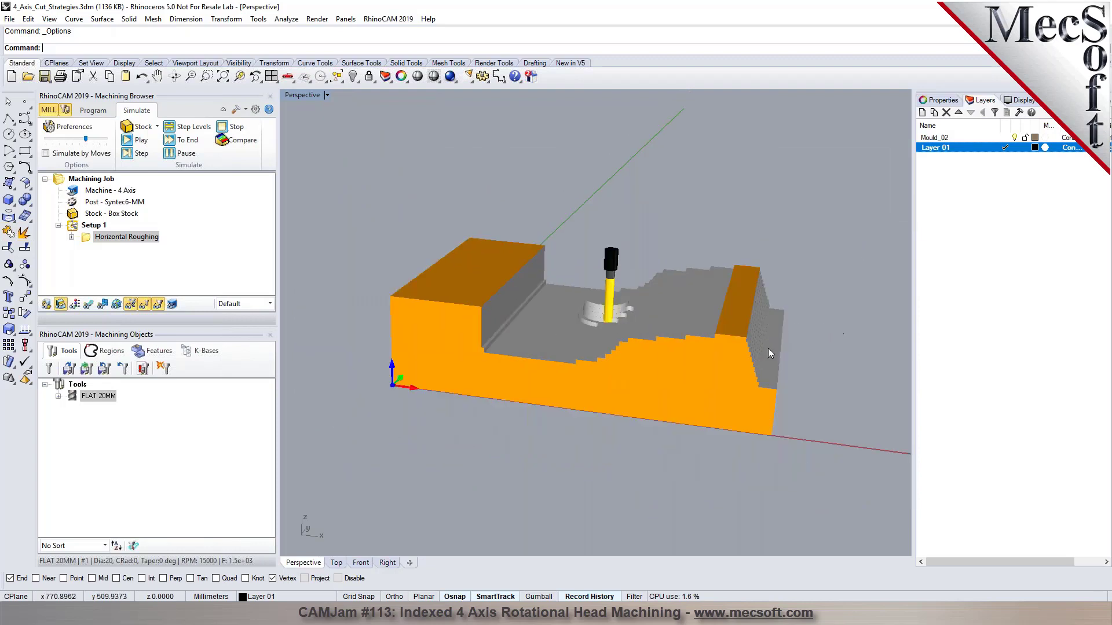
scroll(554, 307, up, 2)
mouse_move(568, 330)
right_down()
mouse_move(611, 330)
mouse_move(557, 329)
right_up()
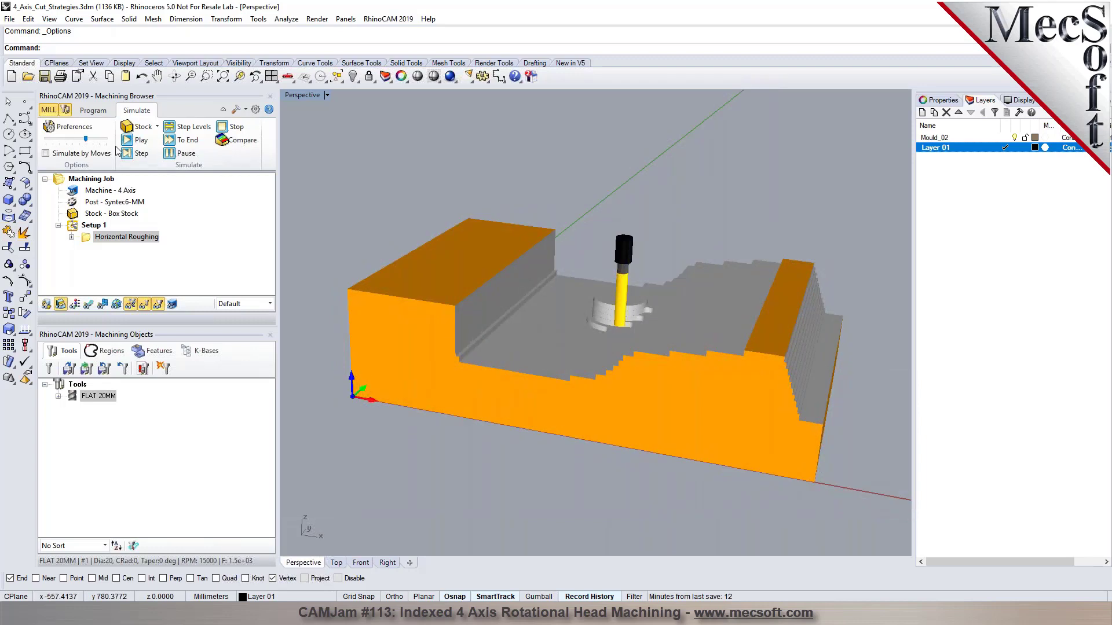
Step: Start a new machining setup and align its orientation to the undercut wall of the raised block
click(96, 112)
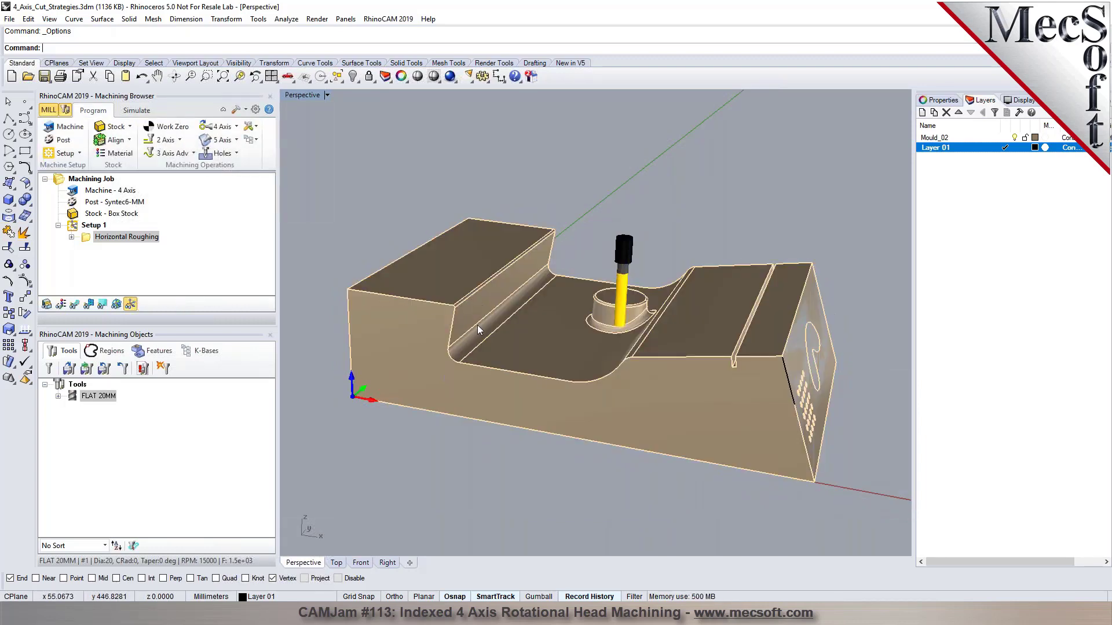
scroll(454, 297, up, 4)
scroll(515, 296, down, 5)
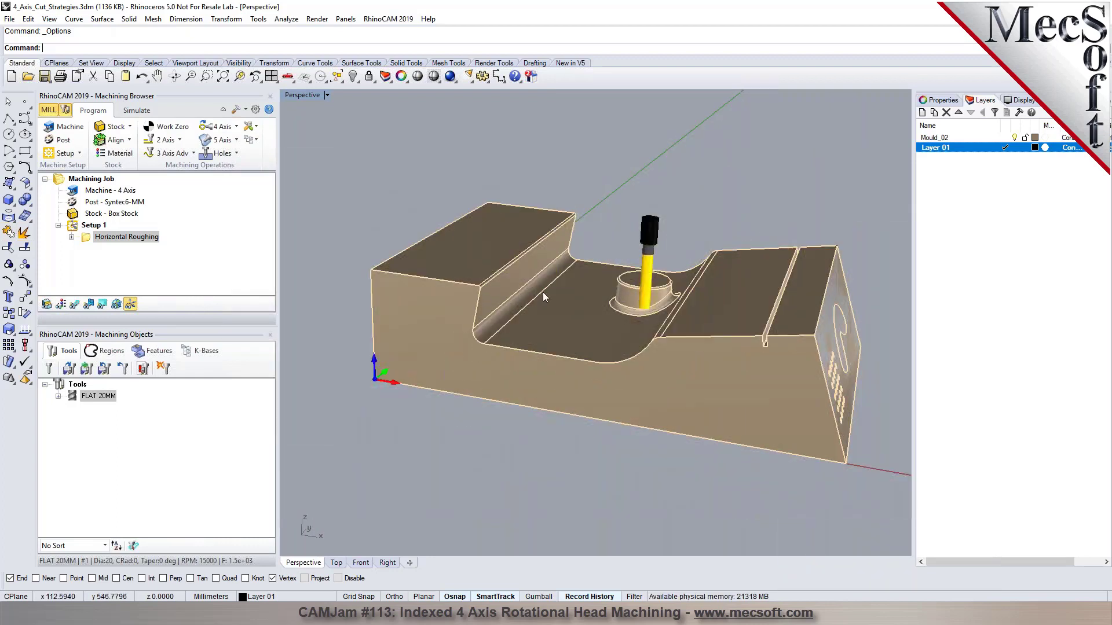
click(80, 153)
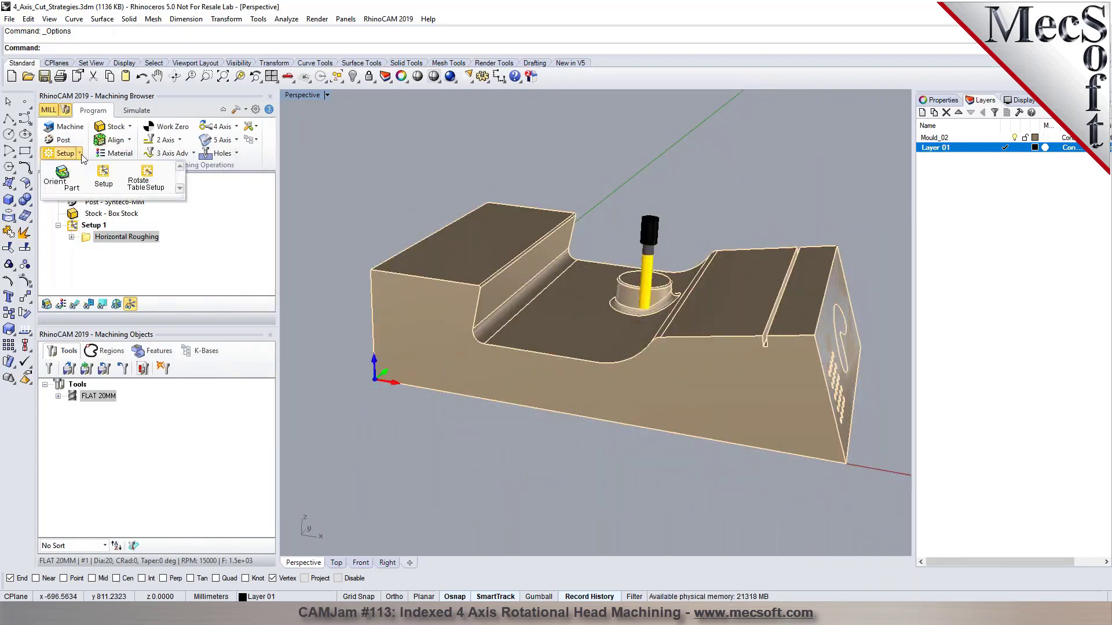
click(103, 179)
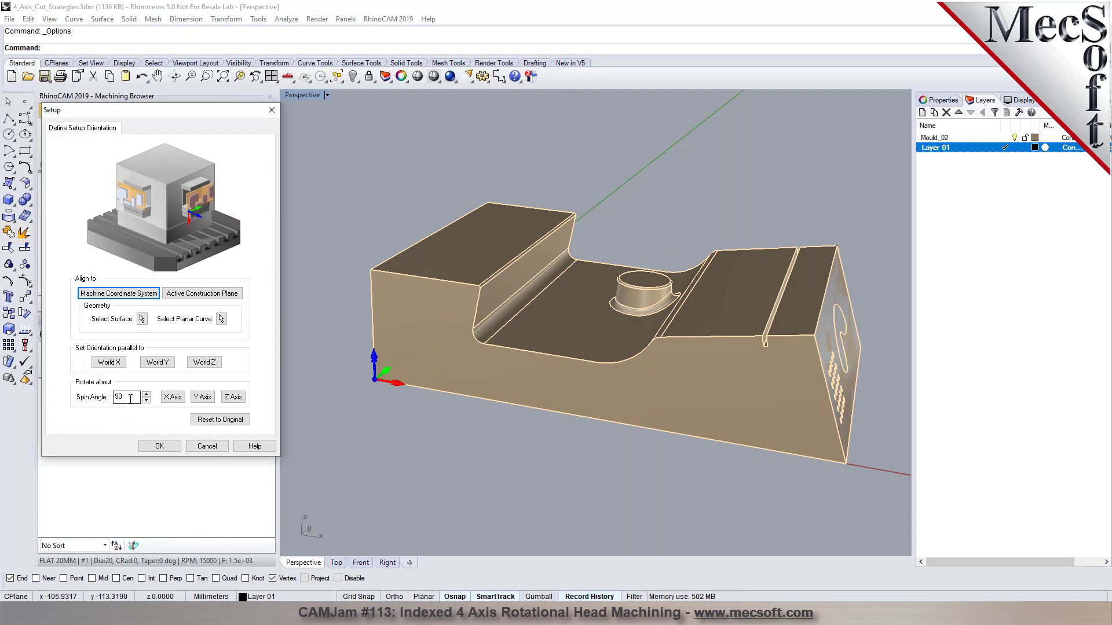
click(141, 320)
scroll(506, 290, up, 3)
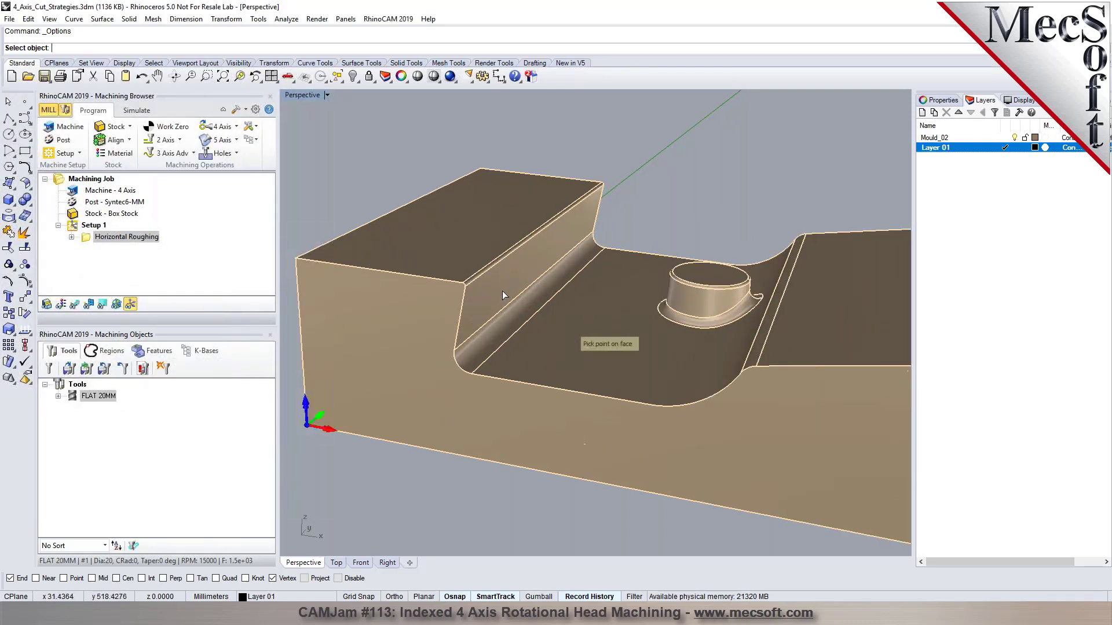
click(502, 290)
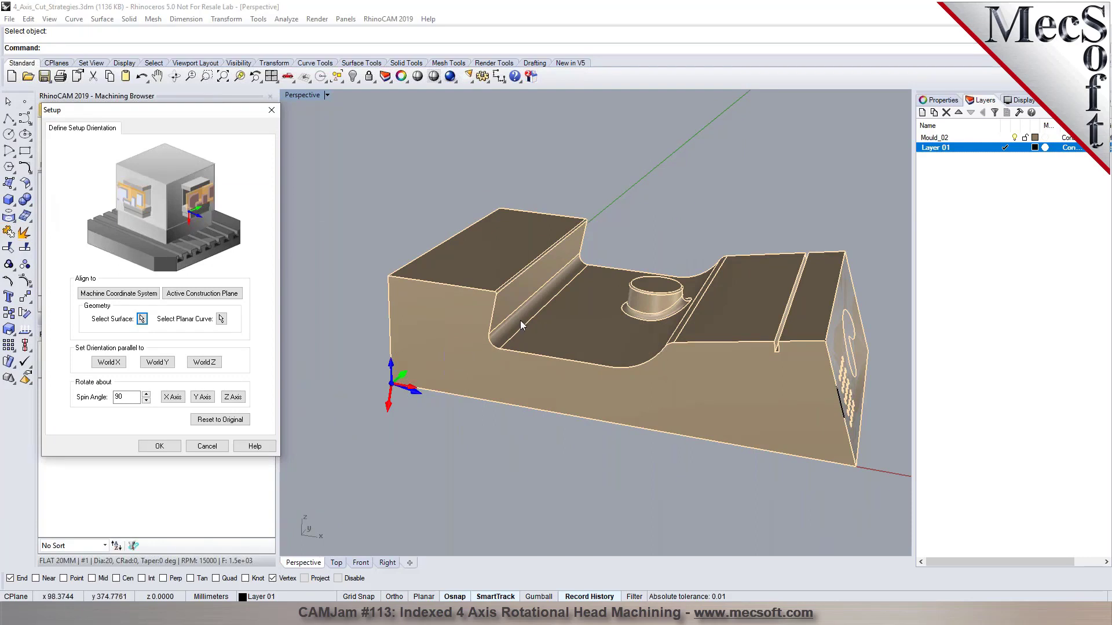
Step: Spin the setup orientation by -90 degrees about its Y axis and accept the new setup
click(115, 397)
text(-)
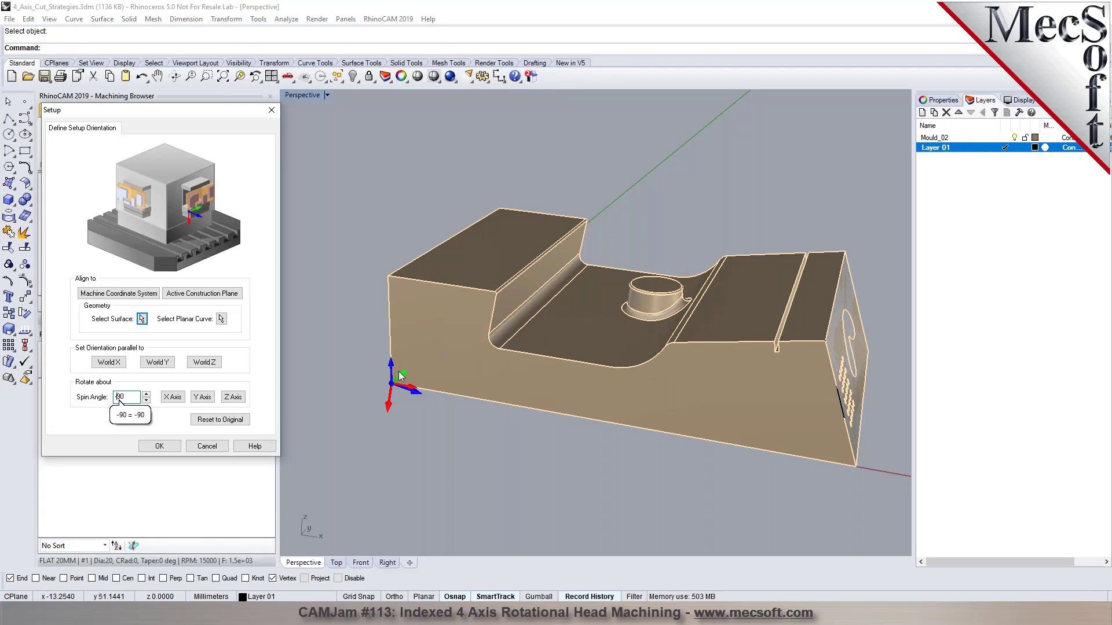
mouse_move(408, 401)
right_down()
mouse_move(369, 408)
mouse_move(398, 405)
right_up()
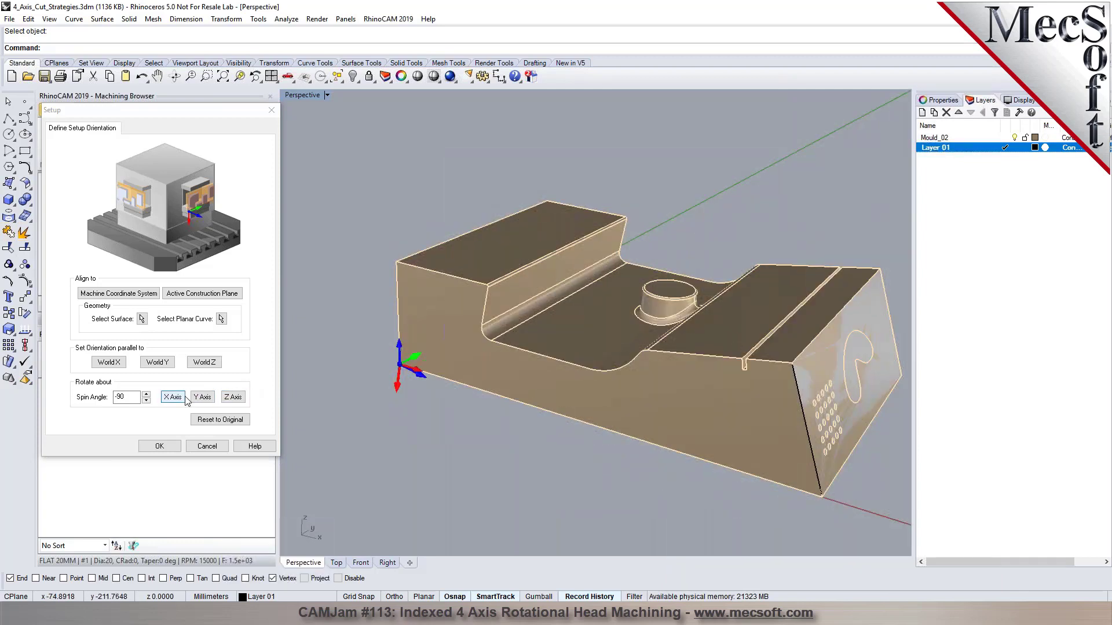
click(169, 449)
Step: Examine the Setup 2 axis orientation relative to the undercut wall and the rest of the part
right_drag(421, 443, 393, 401)
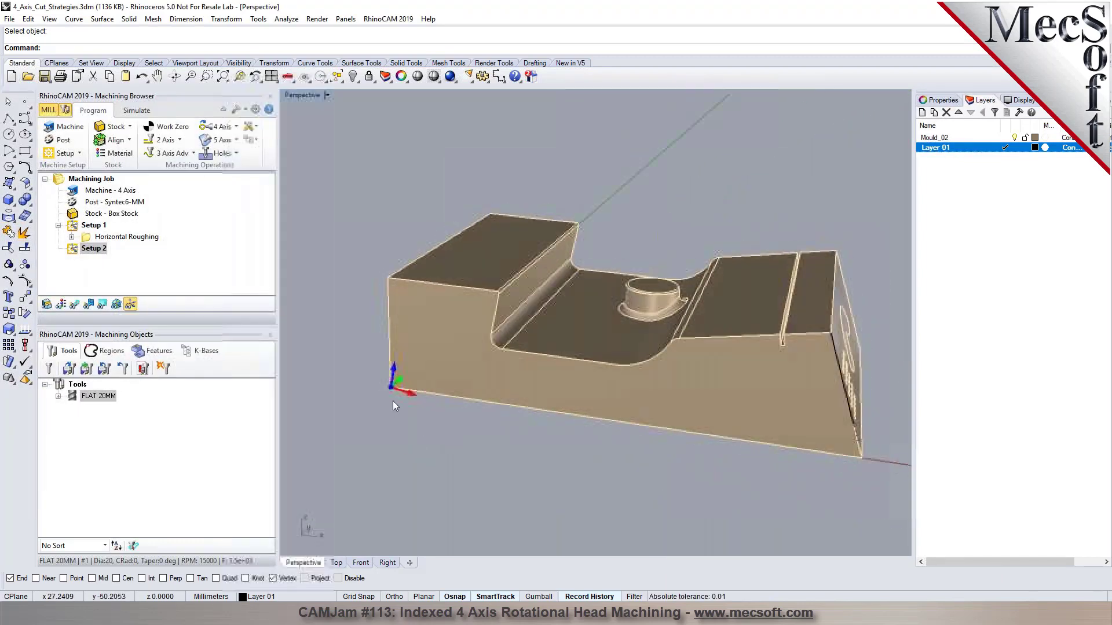
right_drag(524, 461, 432, 387)
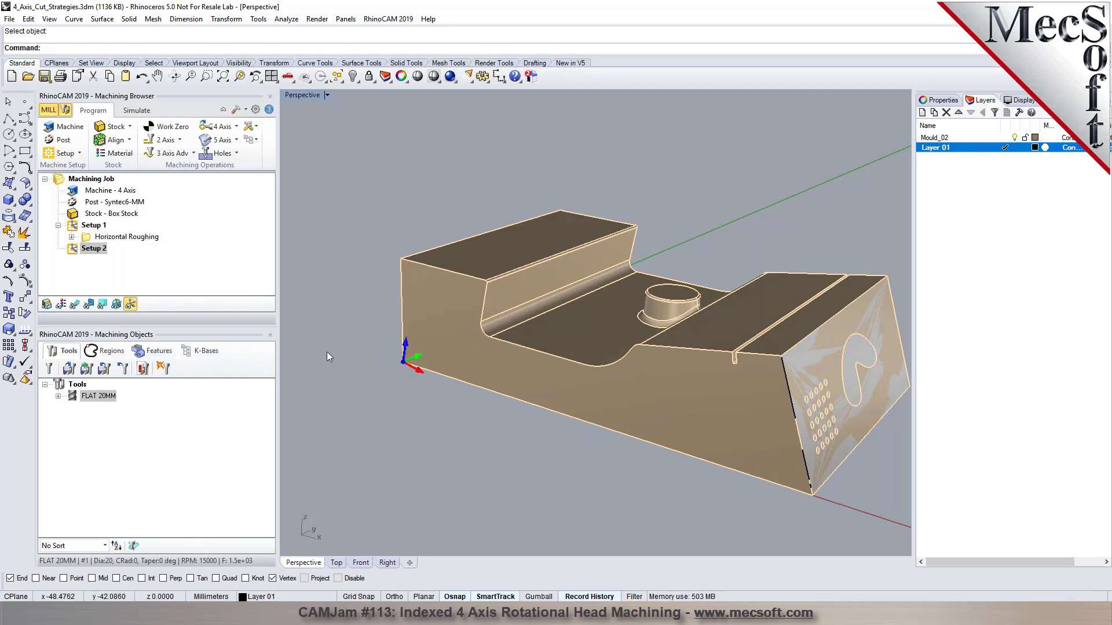
click(78, 153)
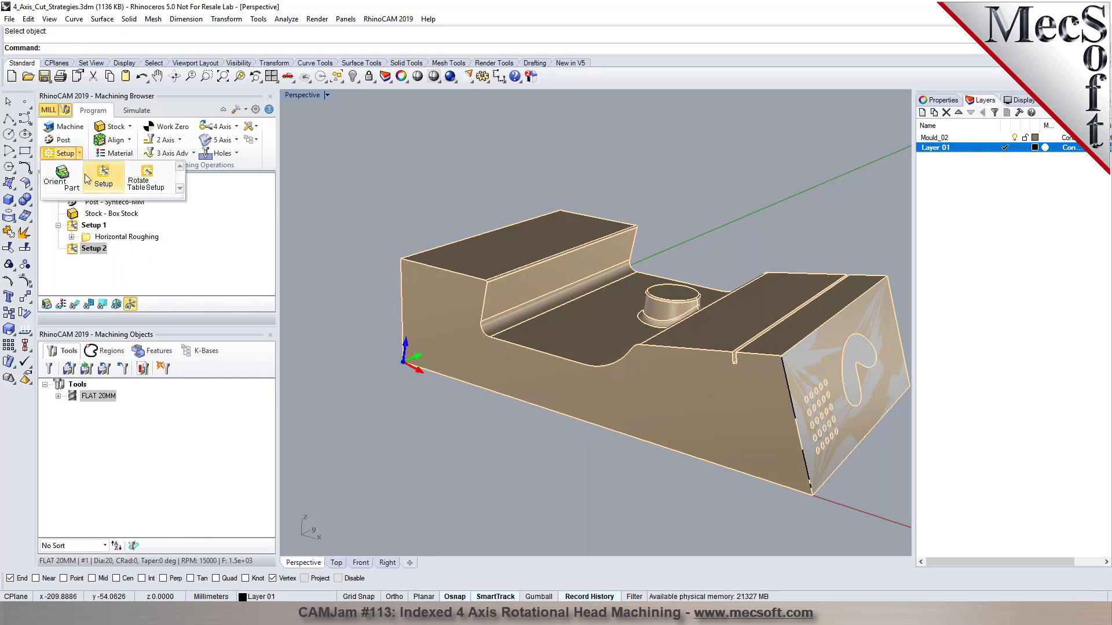
click(78, 253)
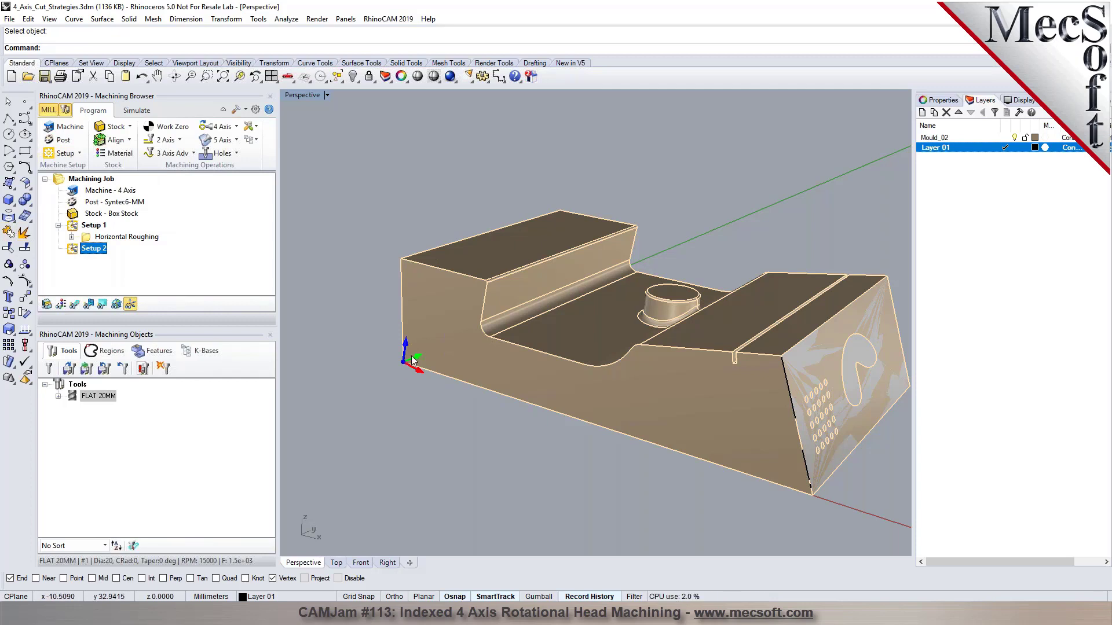
right_drag(561, 415, 546, 434)
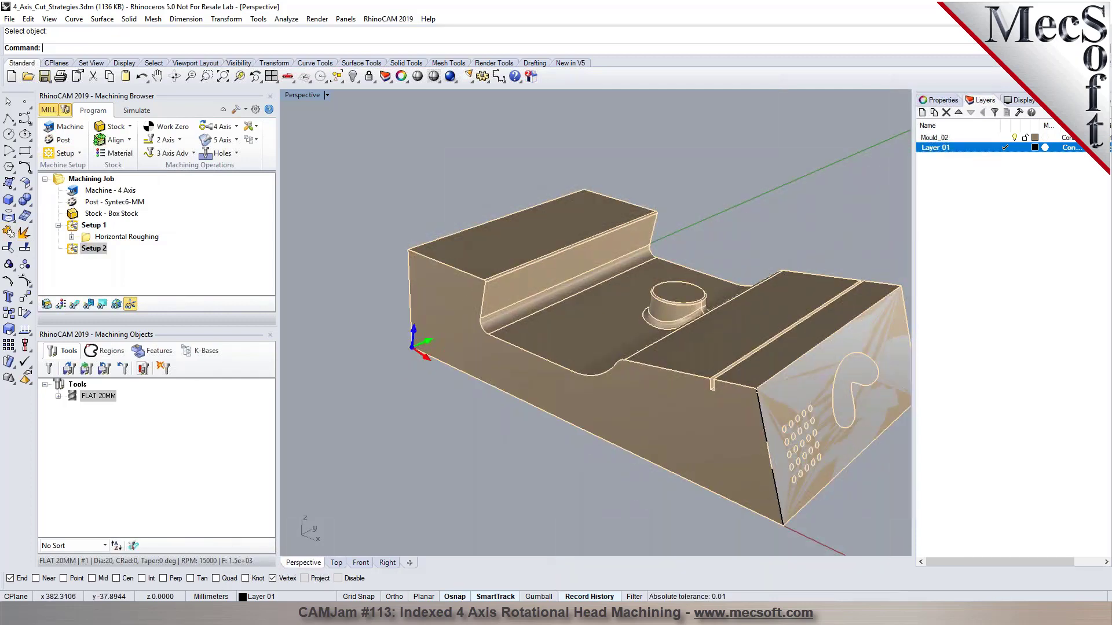
right_drag(526, 335, 527, 311)
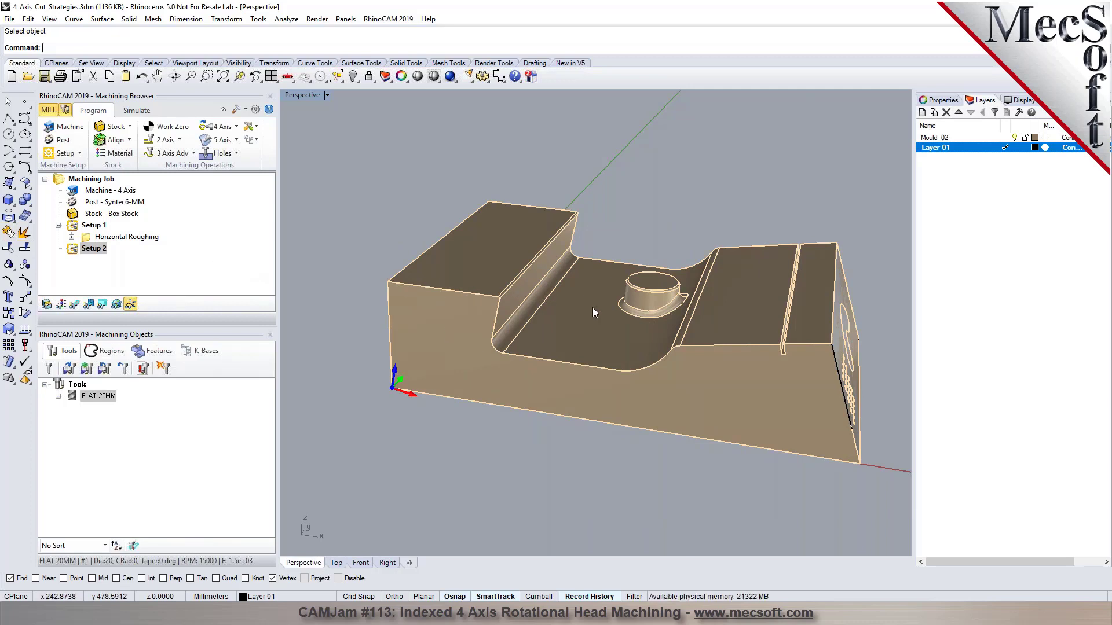
right_drag(592, 307, 631, 304)
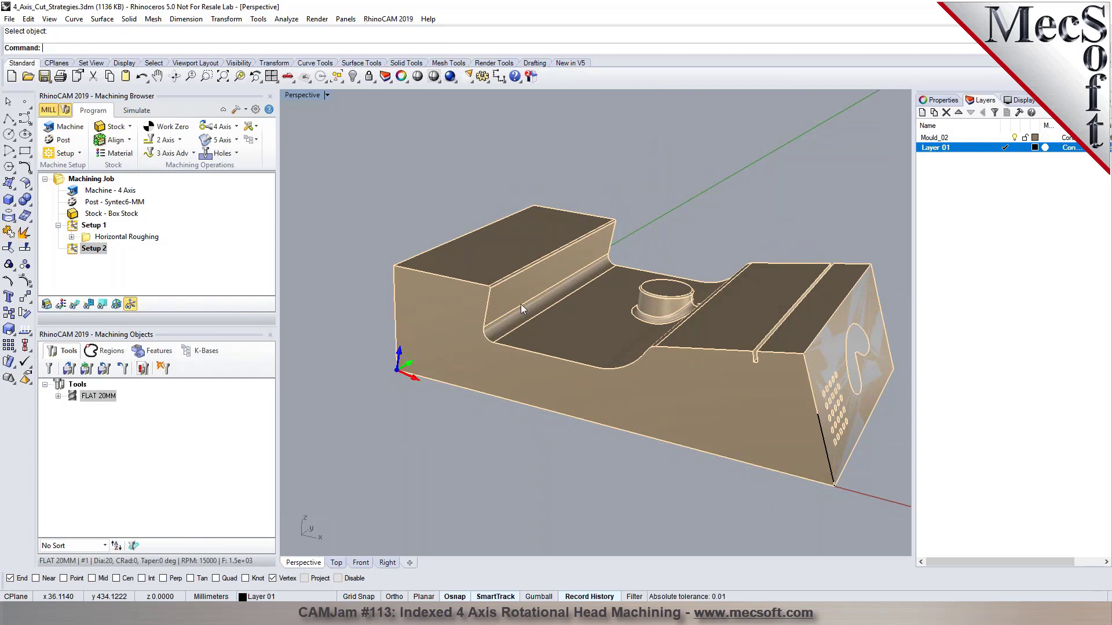
scroll(467, 284, up, 2)
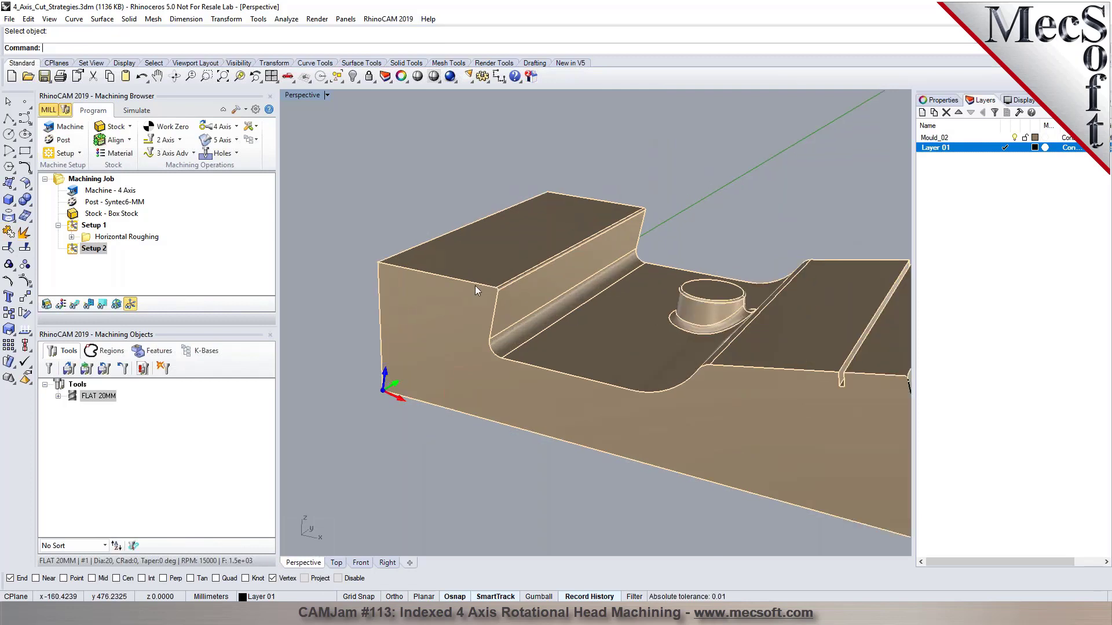
Step: Rotate the construction plane 10 degrees about the Y axis and align the perspective viewport to its plan view
click(304, 80)
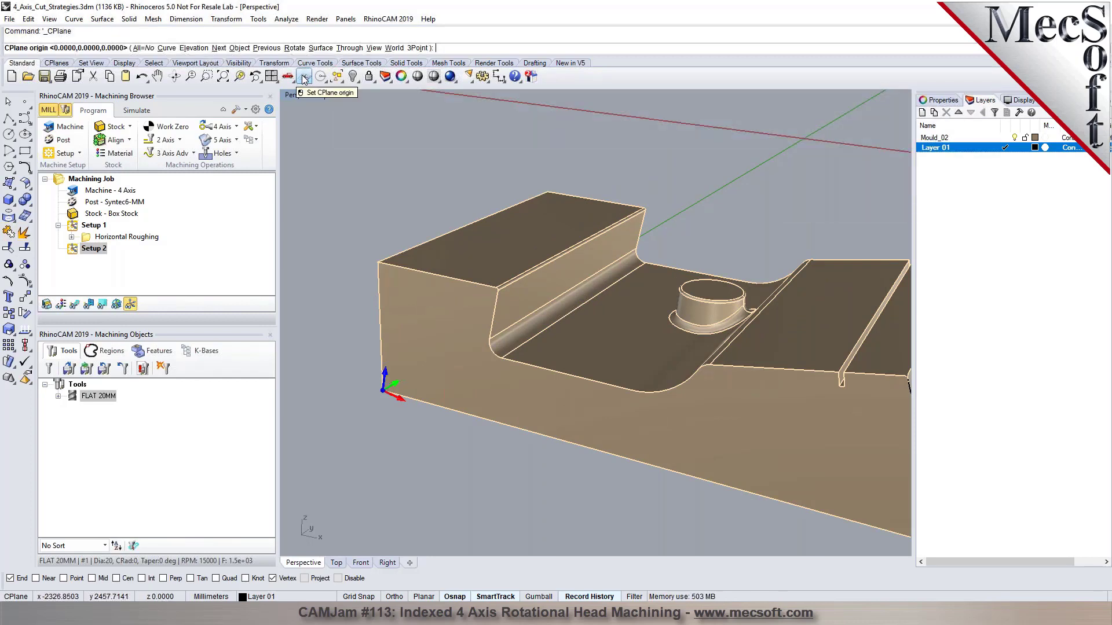
scroll(462, 227, down, 3)
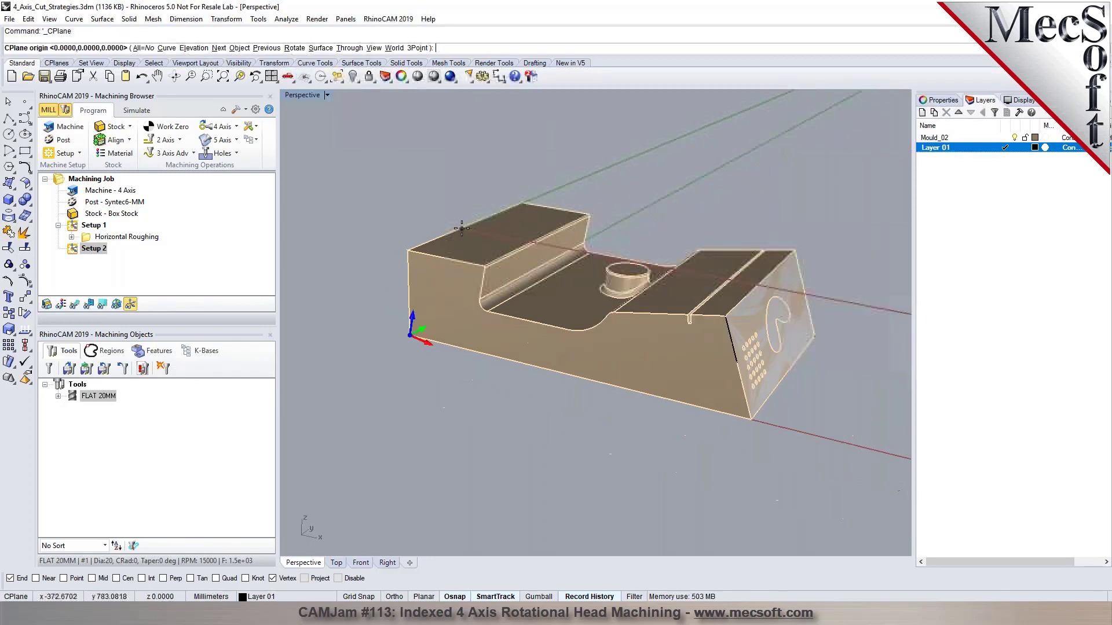
click(294, 48)
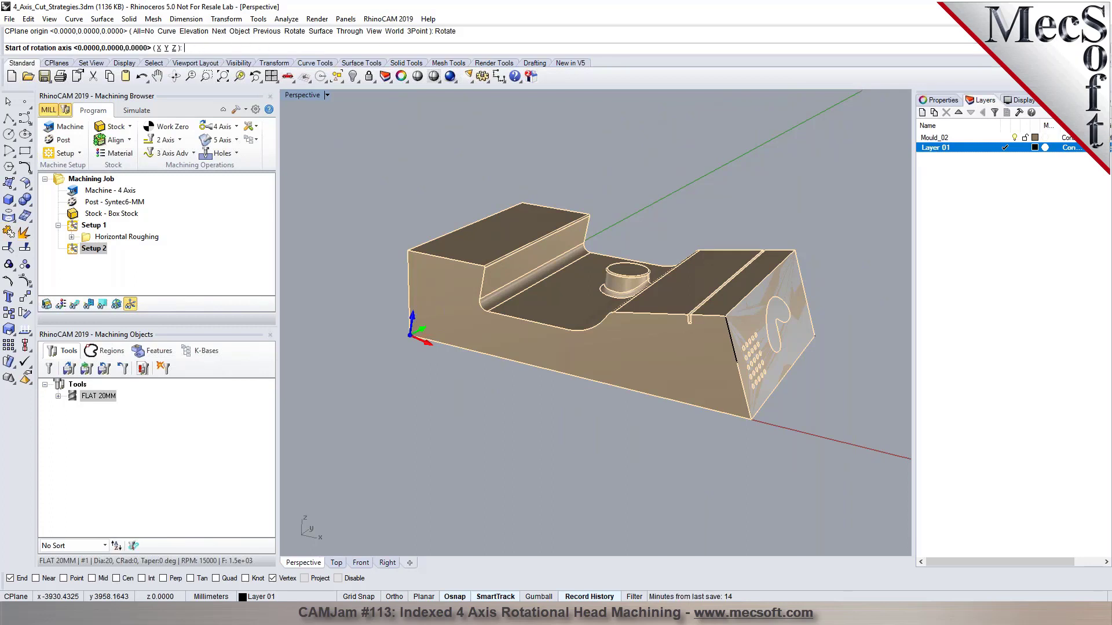
click(166, 49)
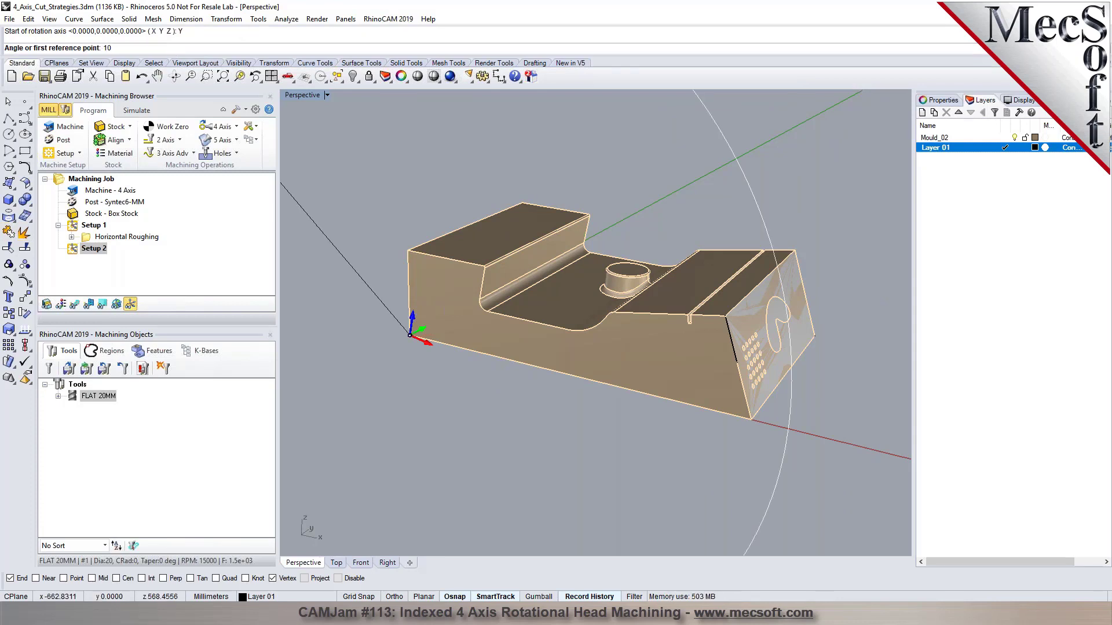
key(Return)
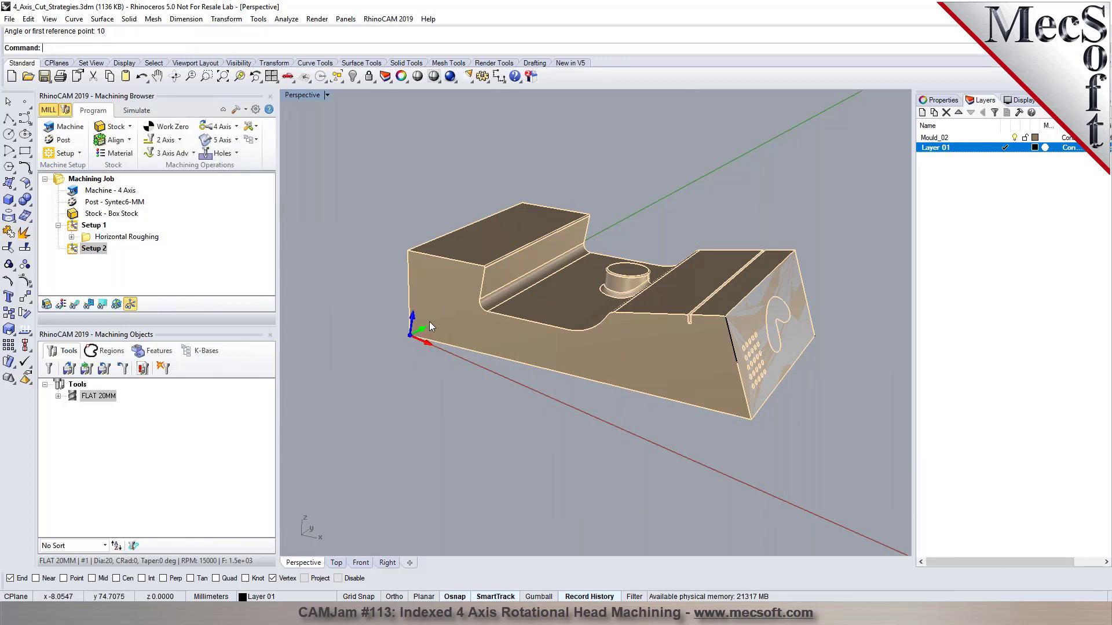
click(327, 95)
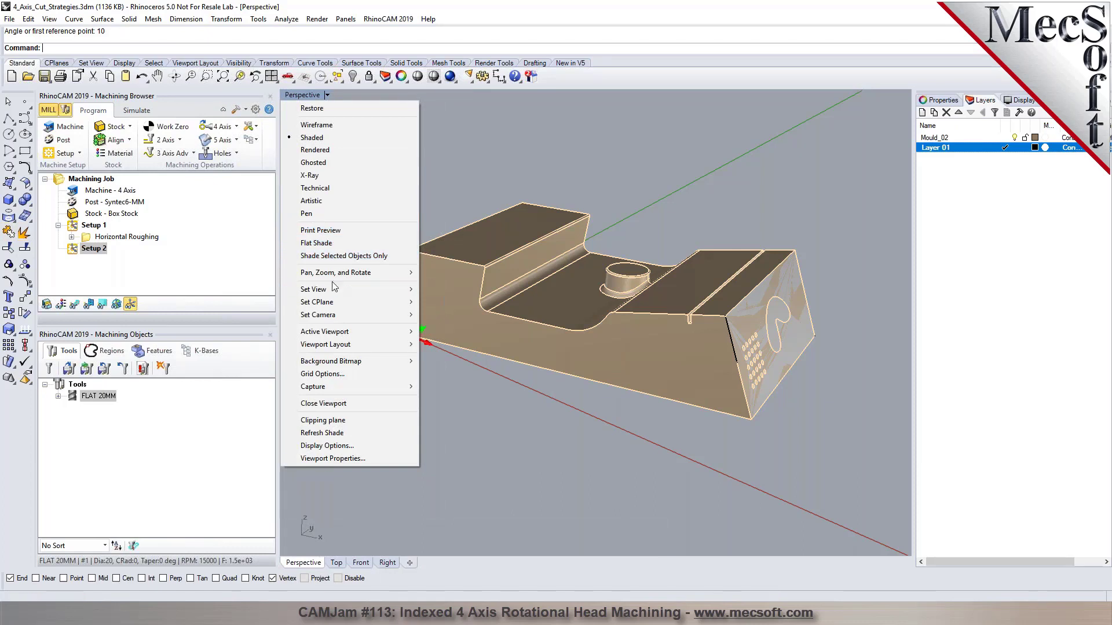
mouse_move(332, 287)
click(435, 288)
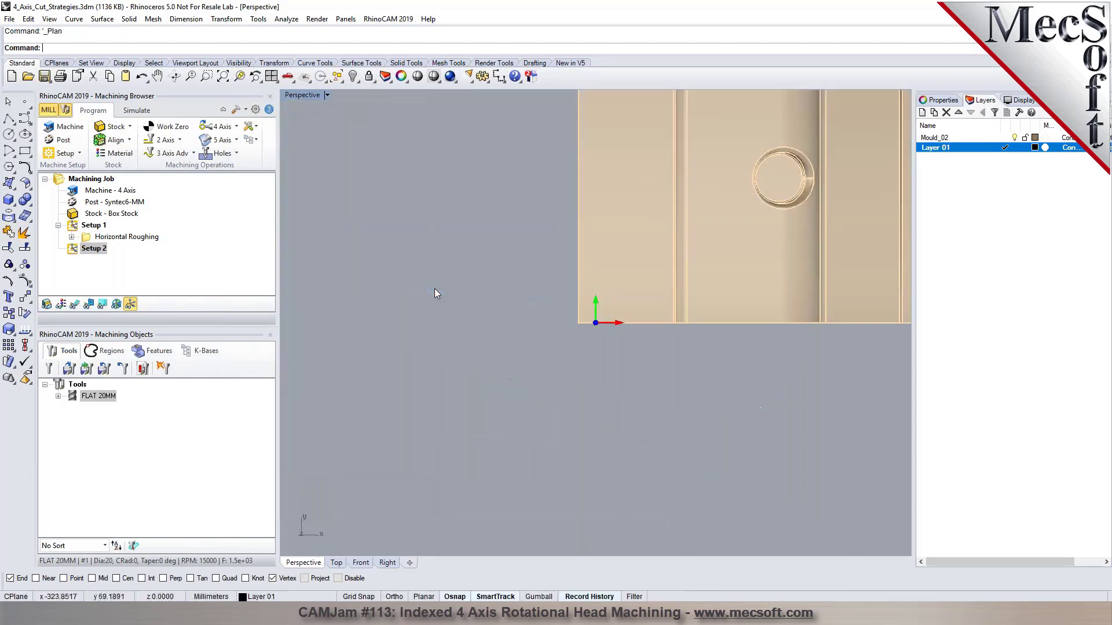
Step: Draw a rectangle over the undercut strip beside the raised block, spanning the full depth of the part
scroll(592, 297, down, 3)
scroll(512, 270, up, 3)
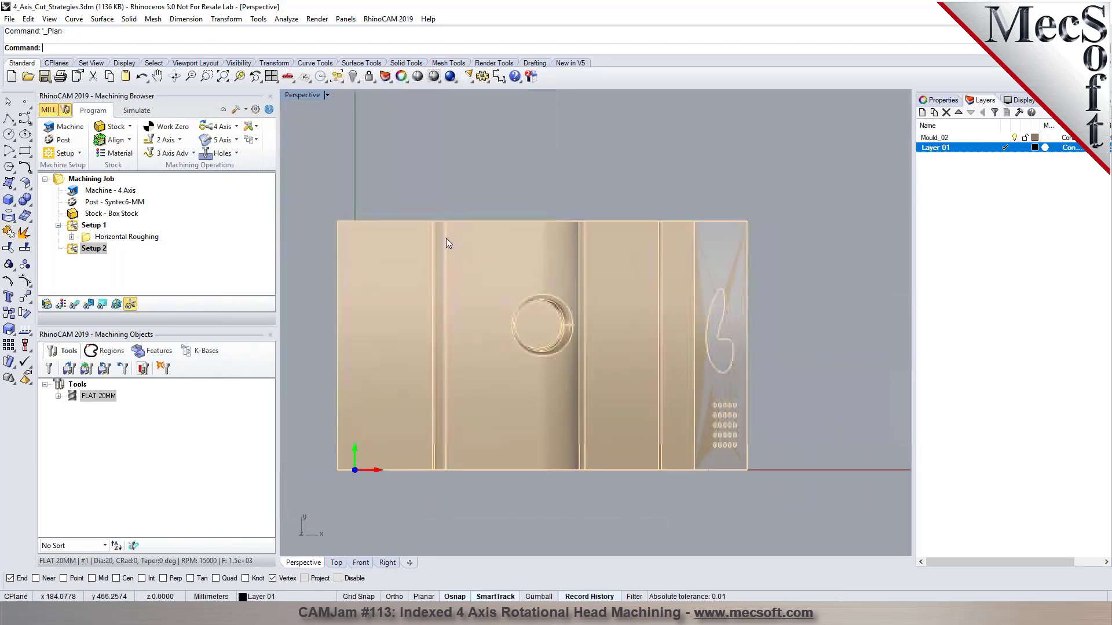
scroll(442, 243, up, 3)
scroll(450, 211, down, 2)
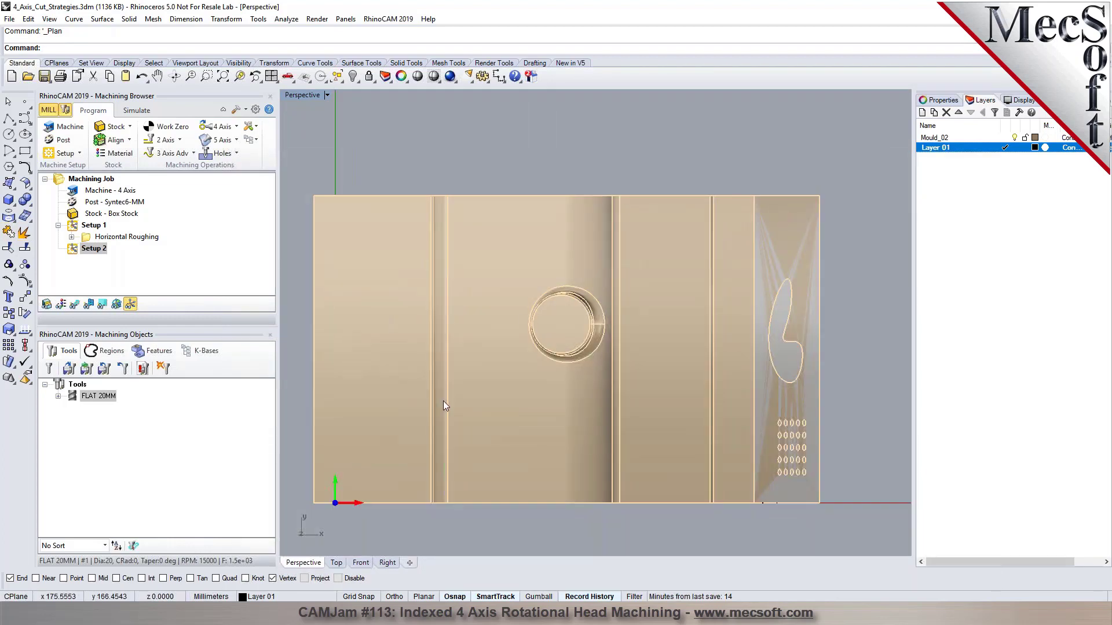
scroll(443, 401, up, 2)
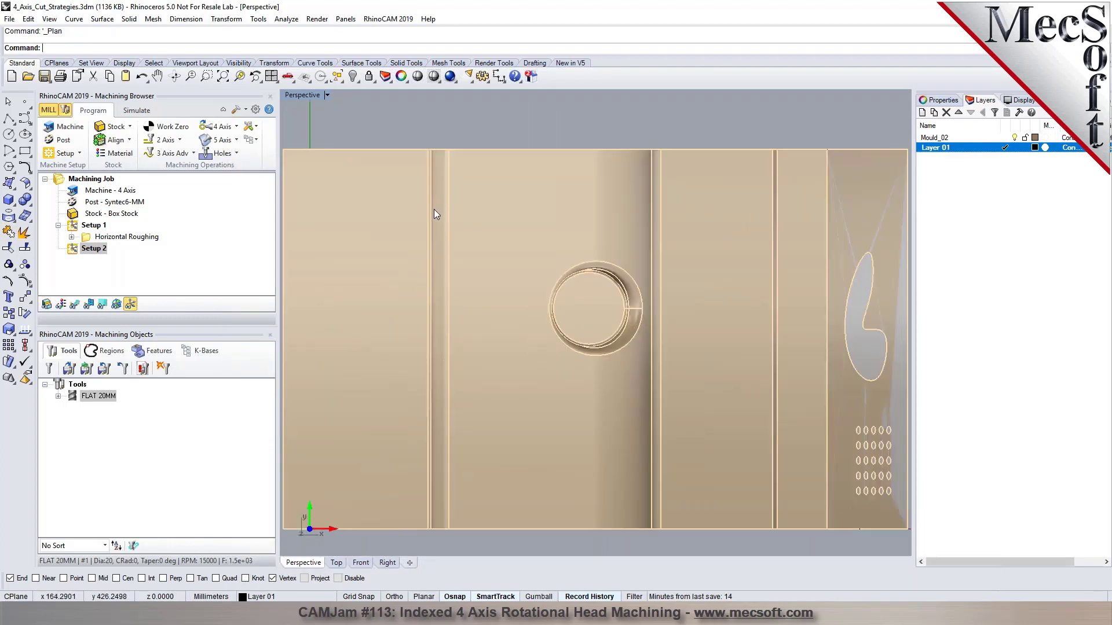
click(24, 152)
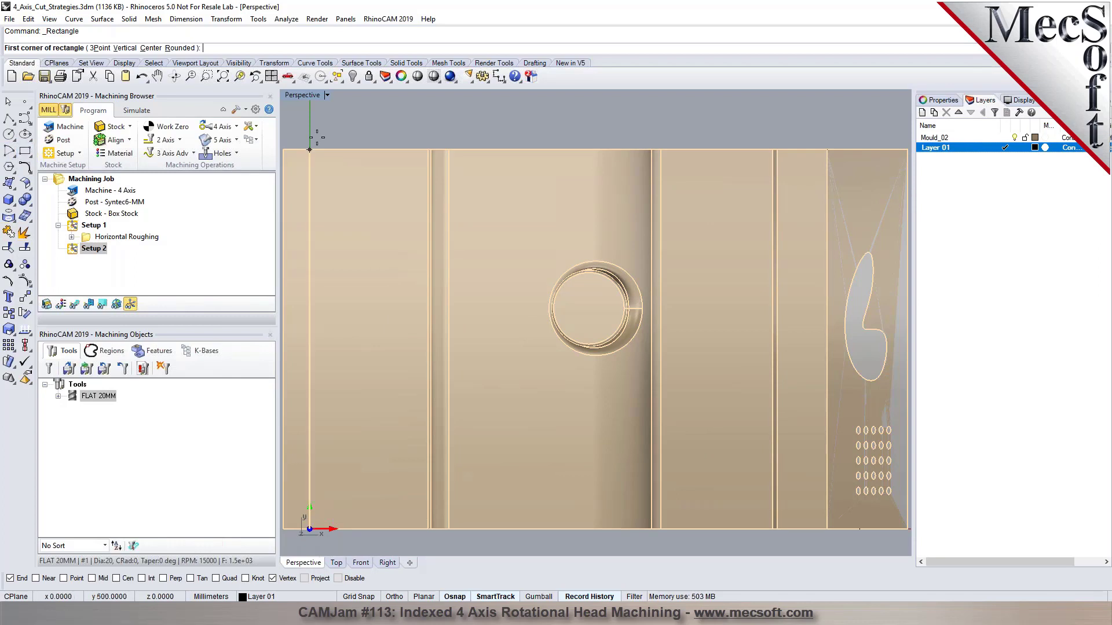
scroll(405, 121, up, 3)
click(443, 173)
scroll(444, 174, down, 4)
scroll(496, 486, up, 2)
scroll(495, 486, up, 1)
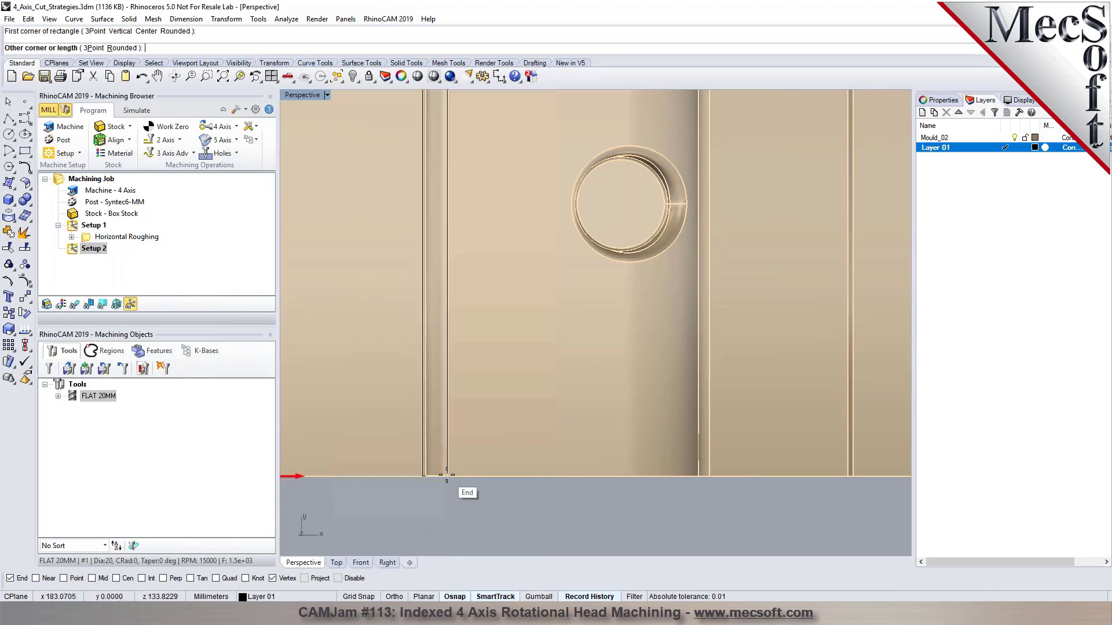
click(476, 476)
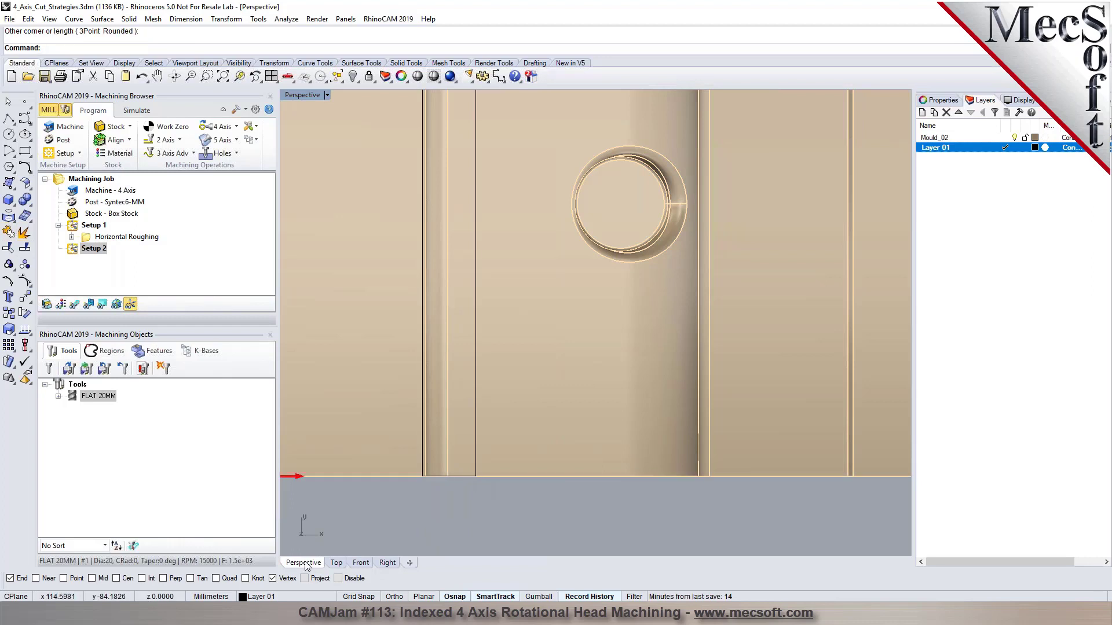
Step: Restore the standard four-view layout and maximize the perspective view of the part
scroll(510, 412, down, 4)
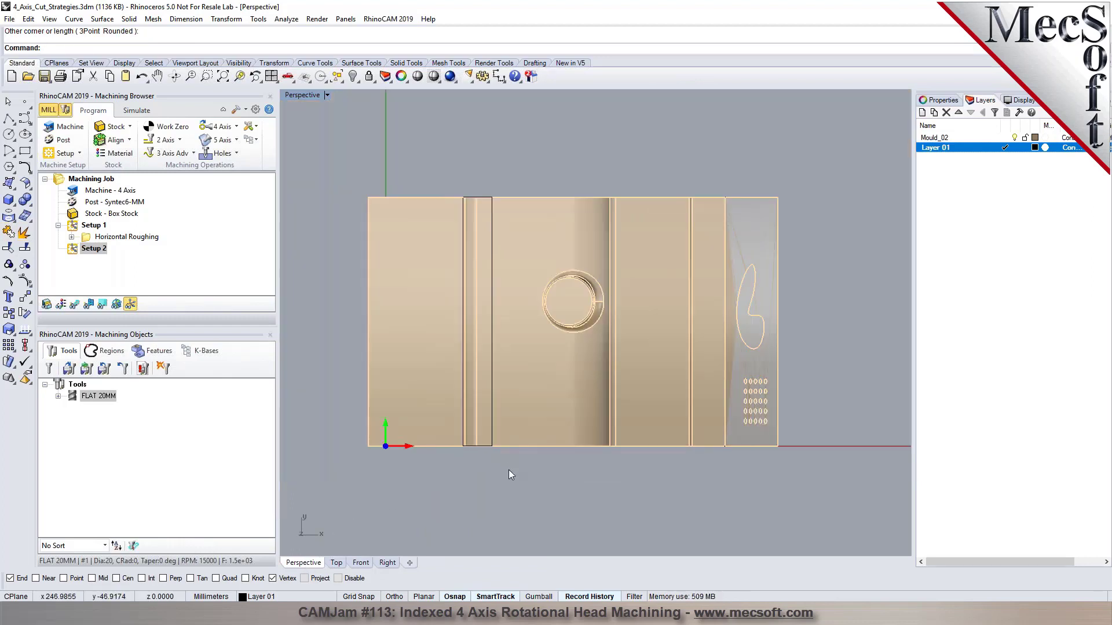
scroll(417, 429, down, 3)
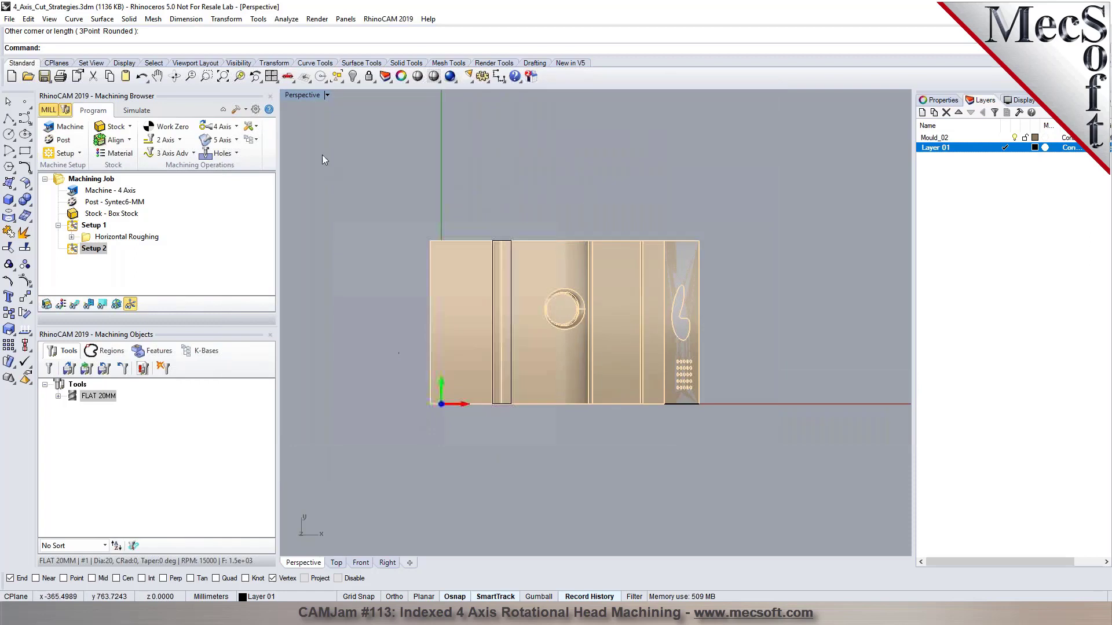
click(271, 75)
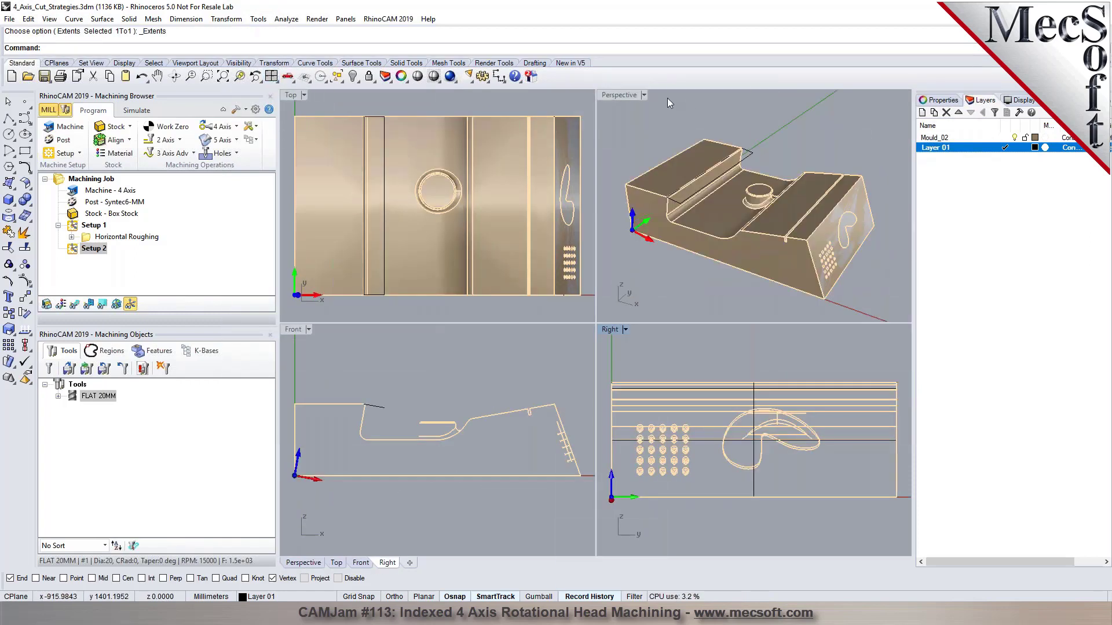
double_click(619, 94)
mouse_move(462, 316)
right_down()
mouse_move(478, 336)
mouse_move(460, 309)
right_up()
Step: Check the rectangle's position and the simulated Horizontal Roughing stock along the undercut wall
click(460, 306)
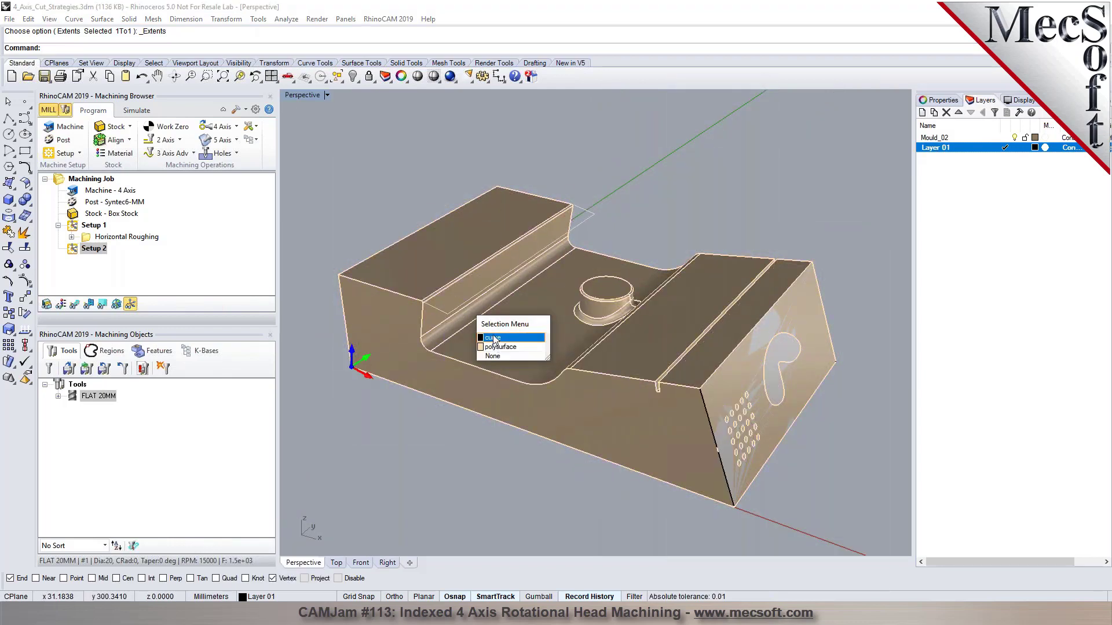
click(504, 340)
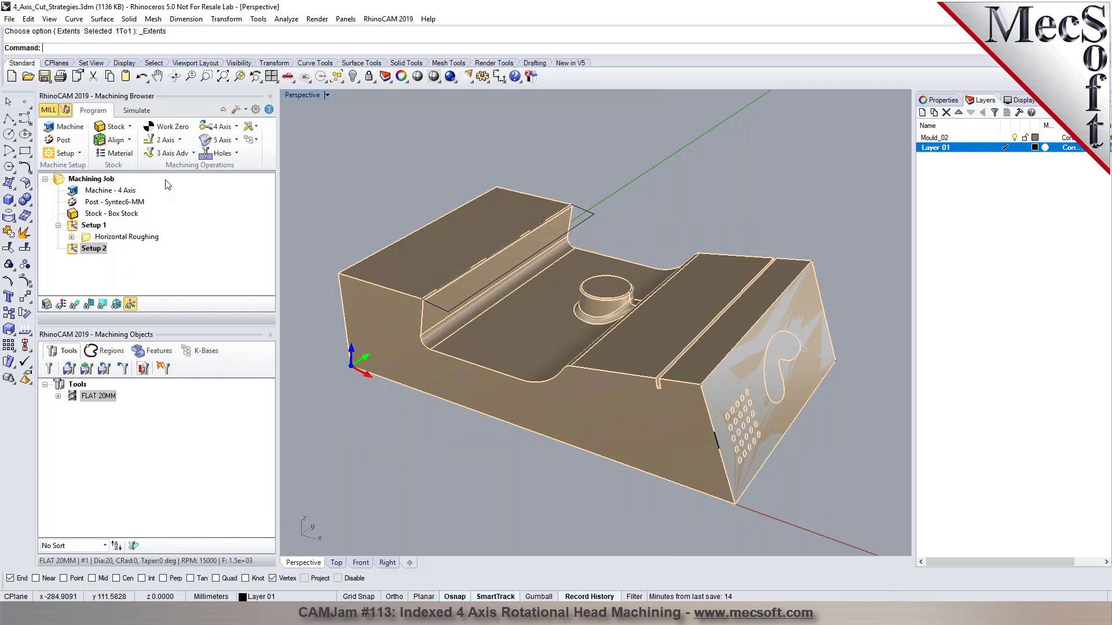
click(97, 239)
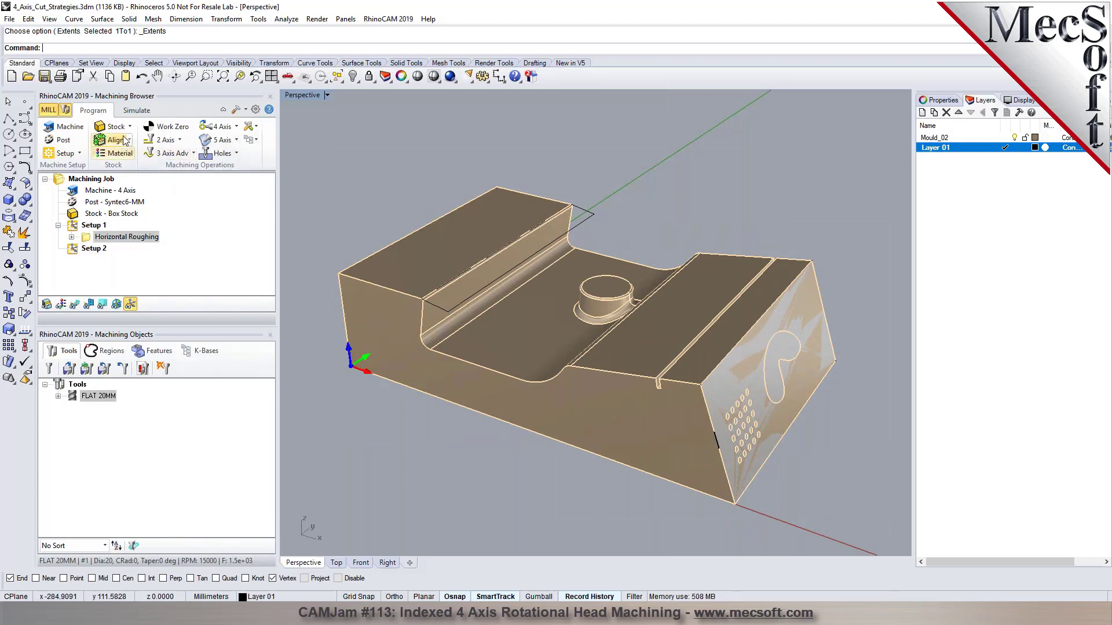
click(137, 110)
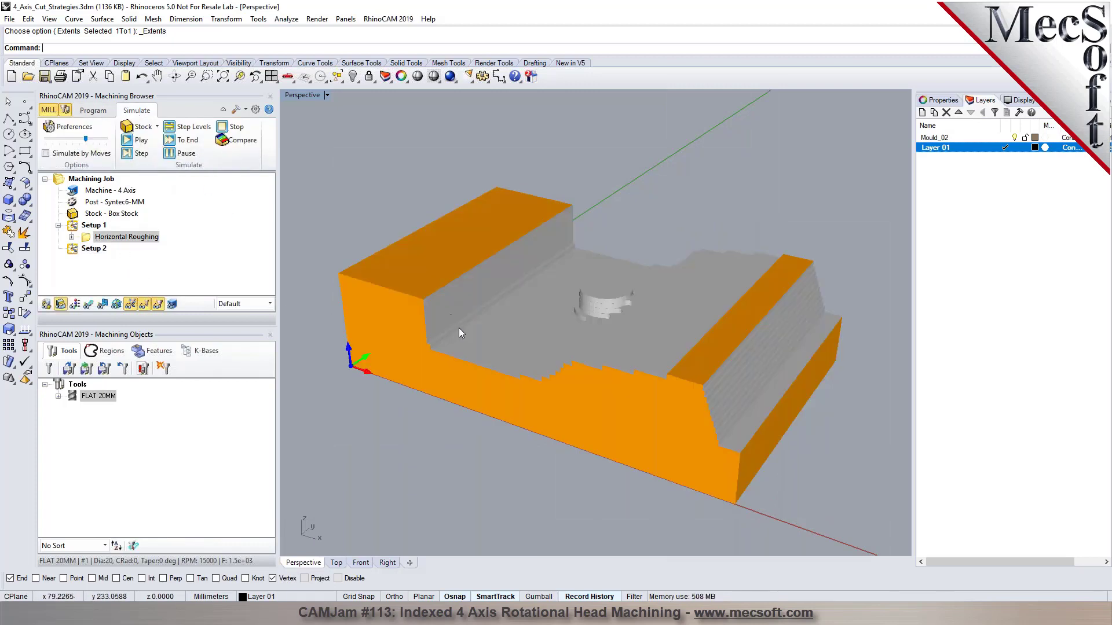
click(87, 110)
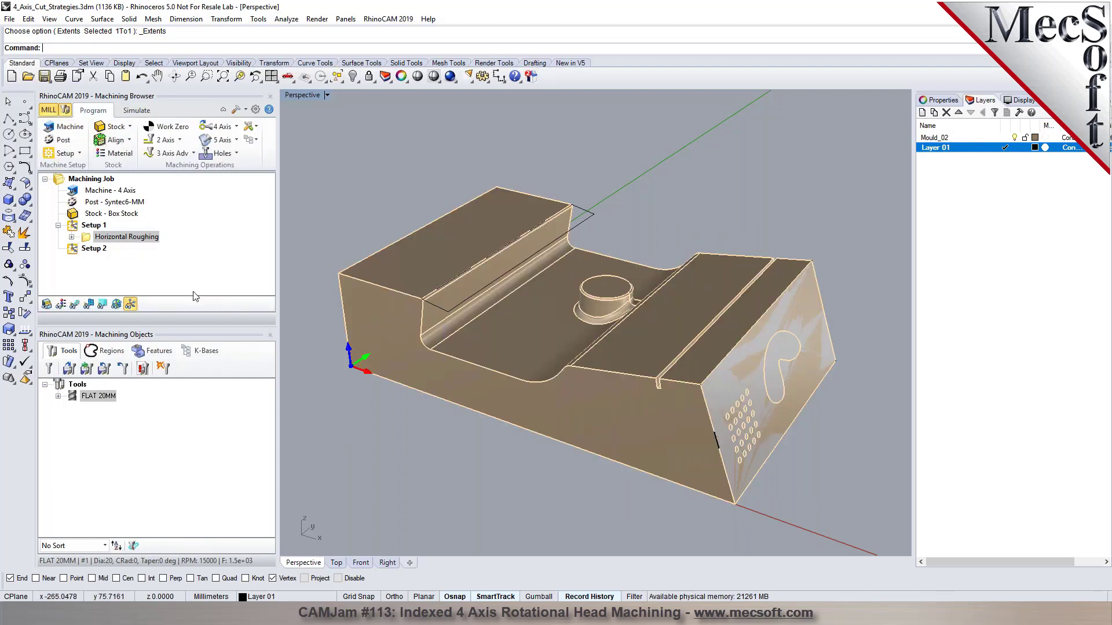
Step: Add a Horizontal Re-Roughing operation to Setup 2 and select the rectangle over the undercut strip as its part region
click(94, 249)
click(164, 153)
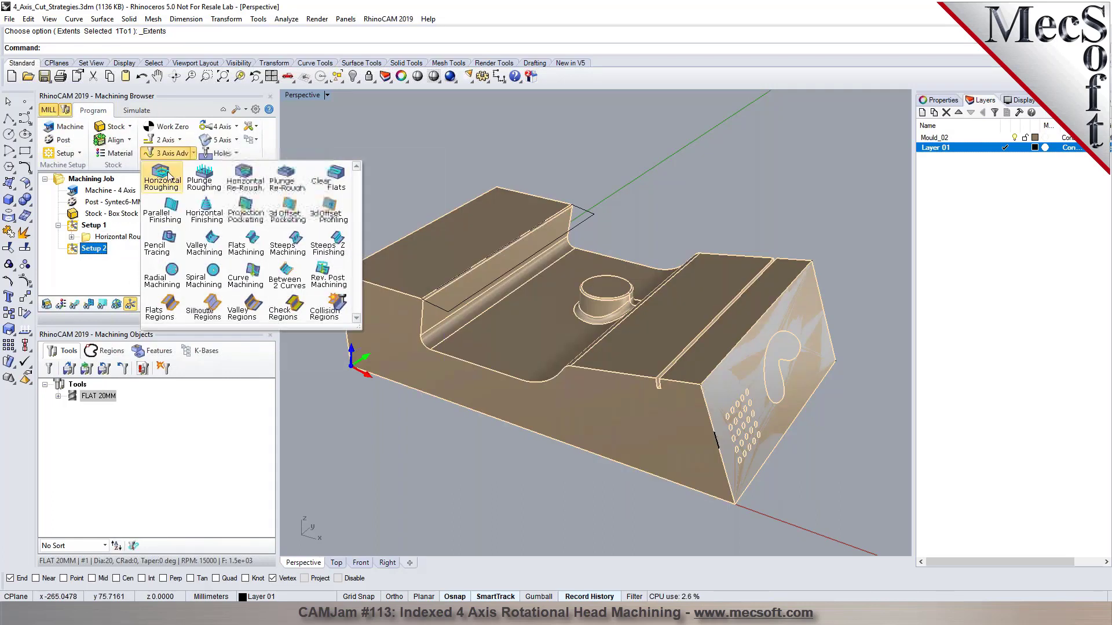
click(254, 194)
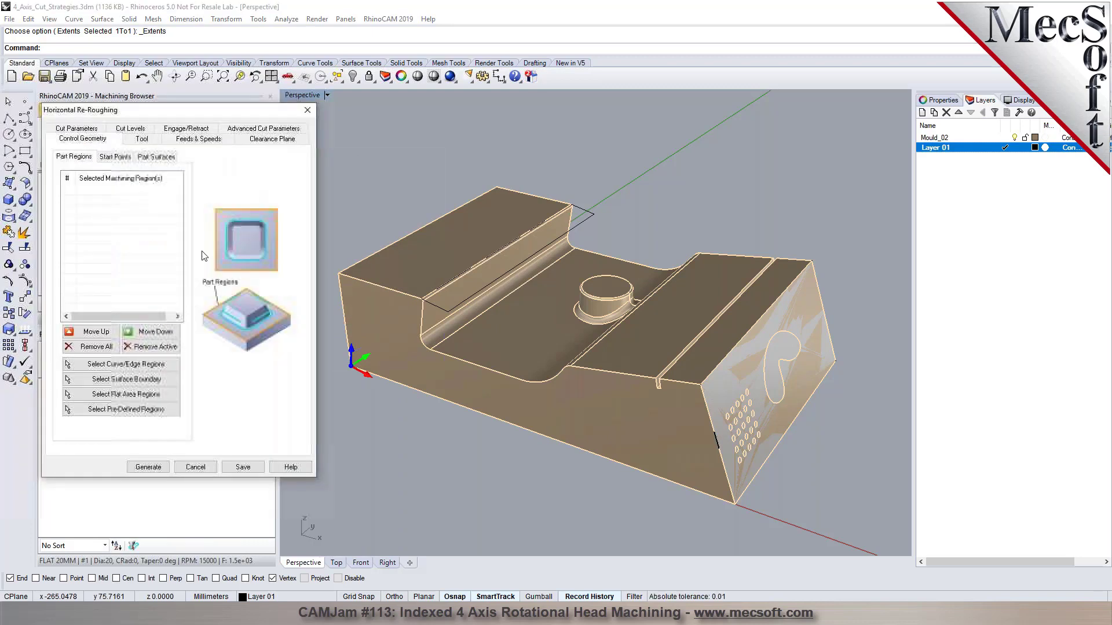
click(107, 361)
click(453, 313)
key(Return)
Step: Keep the FLAT 20MM tool for re-roughing, set the inward and outward tolerances to 0.1, and enter a new stock allowance
click(142, 140)
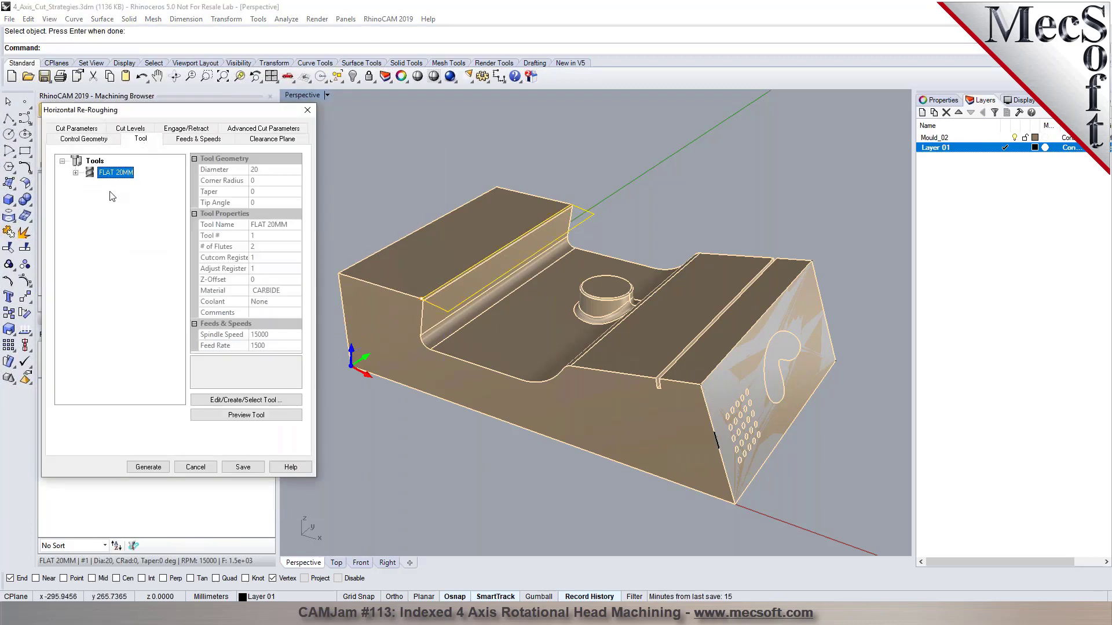
click(205, 139)
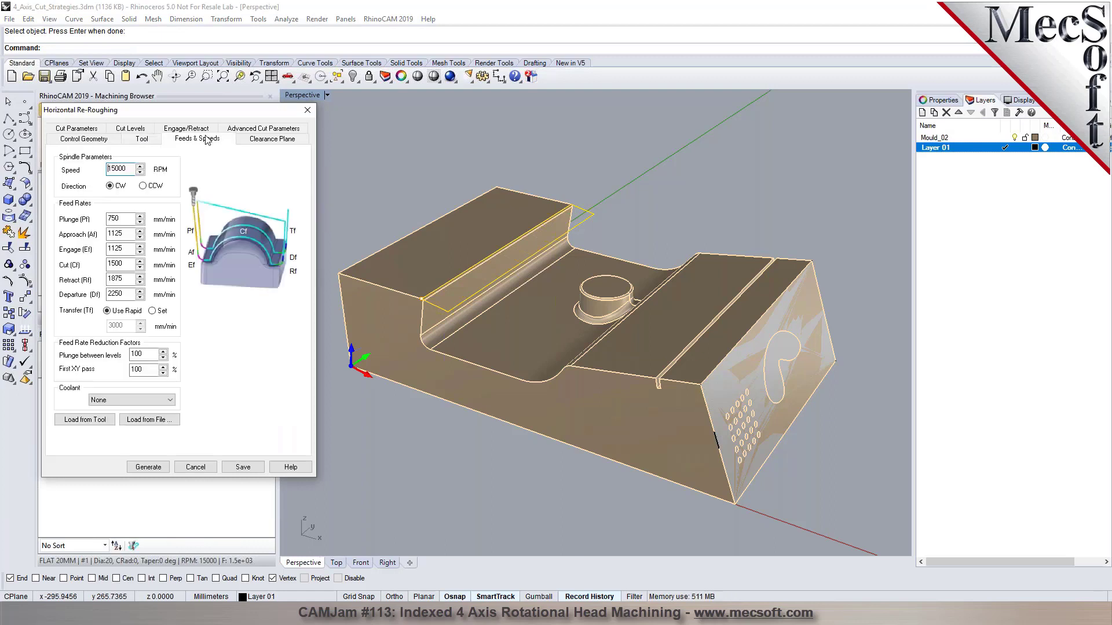
click(259, 141)
mouse_move(577, 325)
right_down()
mouse_move(620, 282)
mouse_move(589, 284)
mouse_move(576, 304)
right_up()
click(62, 126)
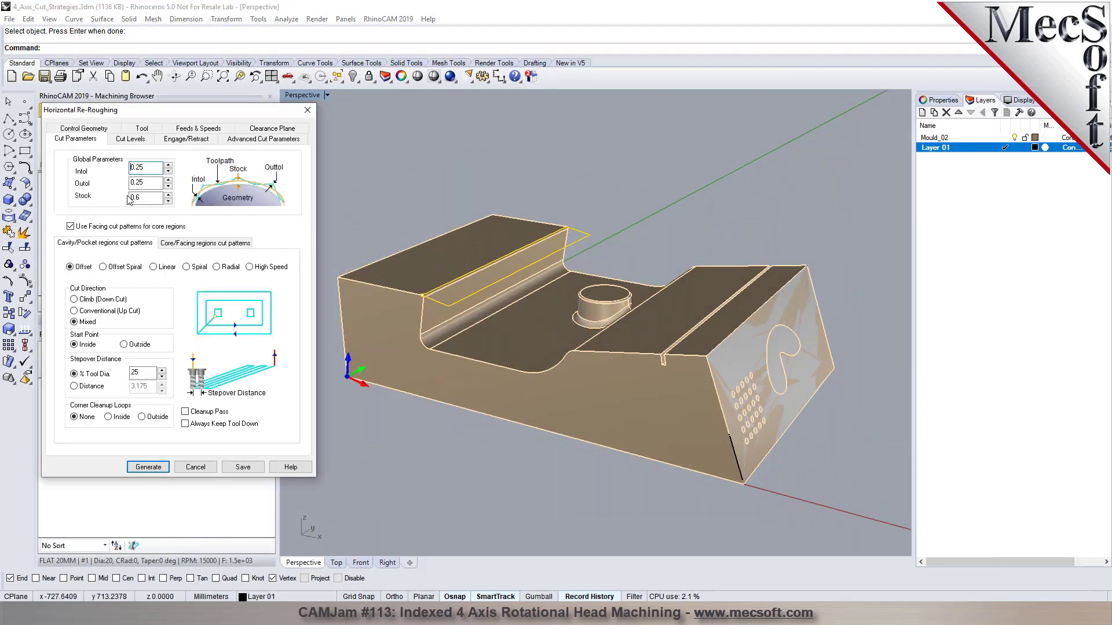
drag(133, 168, 147, 172)
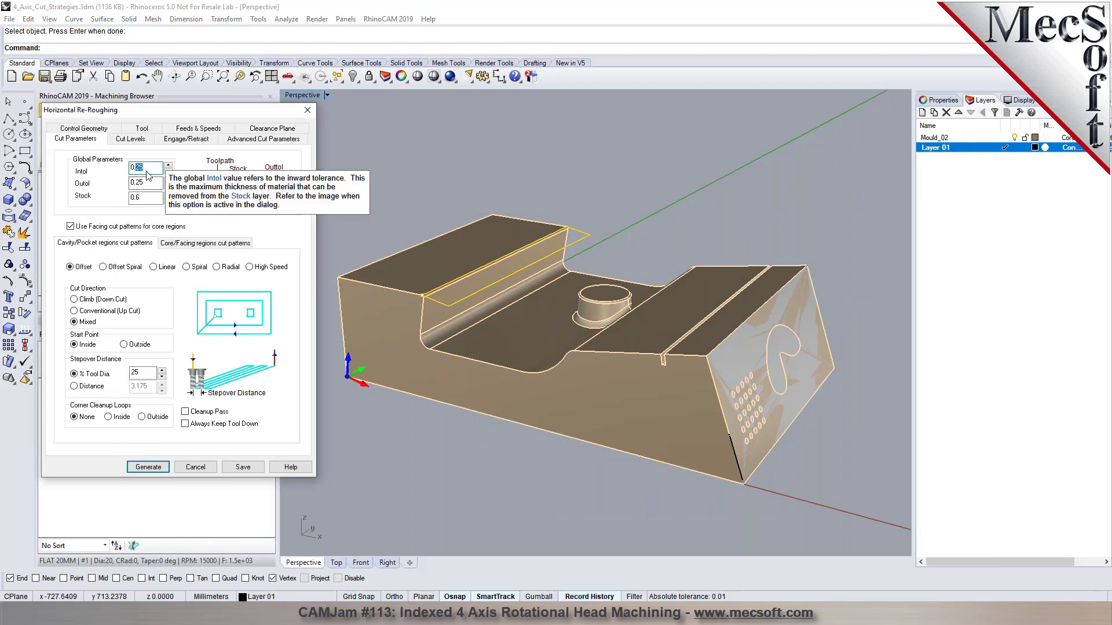
text(1)
key(Tab)
text(0.1)
key(Tab)
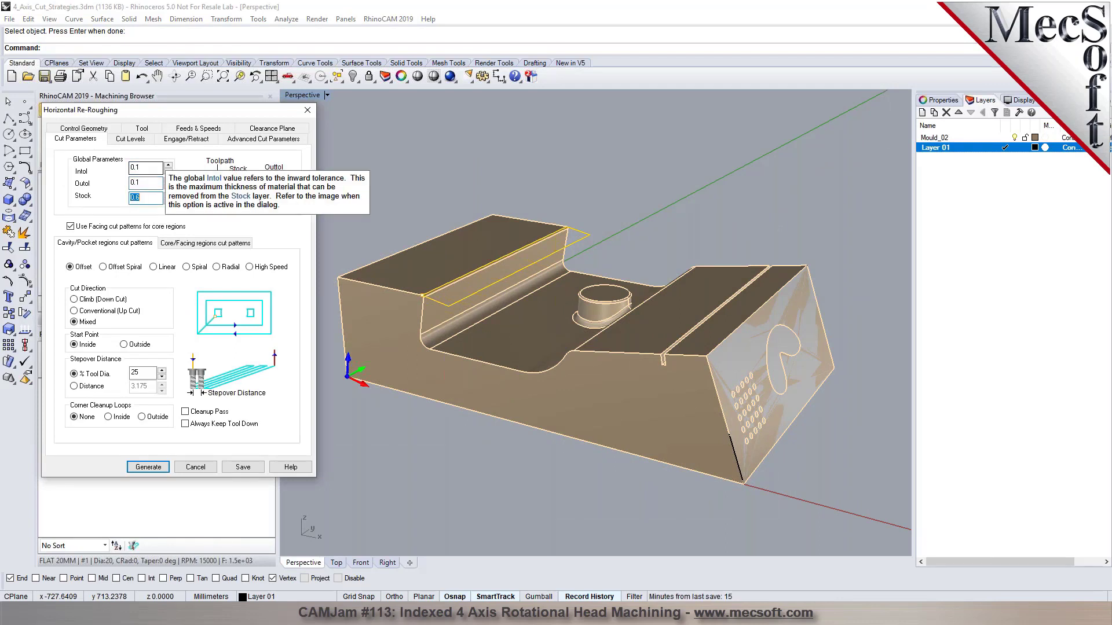
text(0.)
Step: Generate the Horizontal Re-Roughing toolpath and display it along the undercut wall
click(130, 140)
click(183, 140)
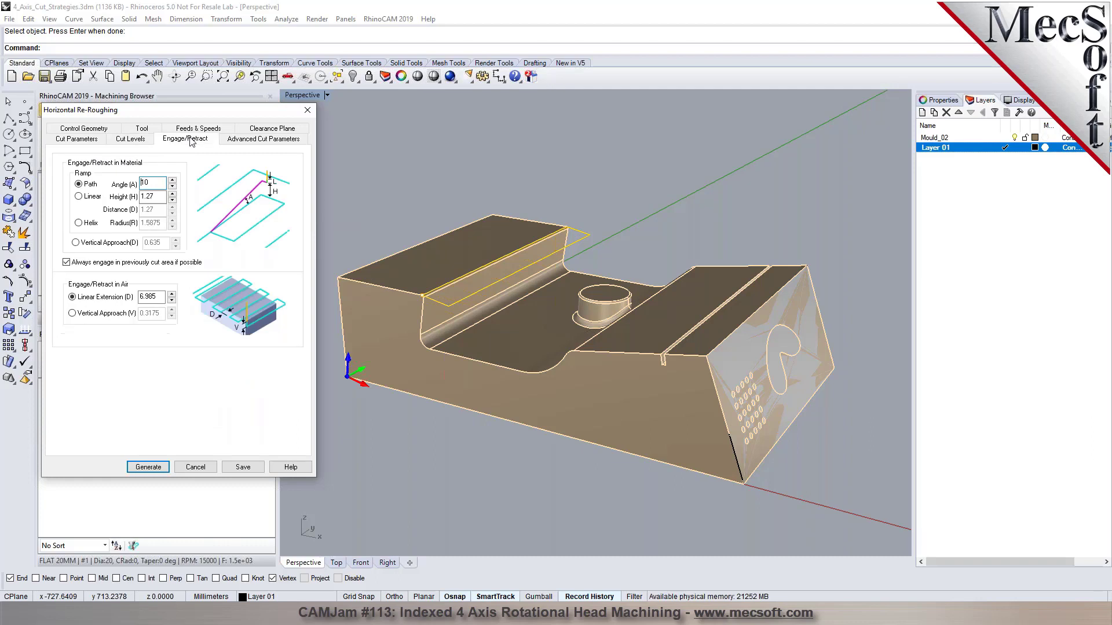
click(155, 471)
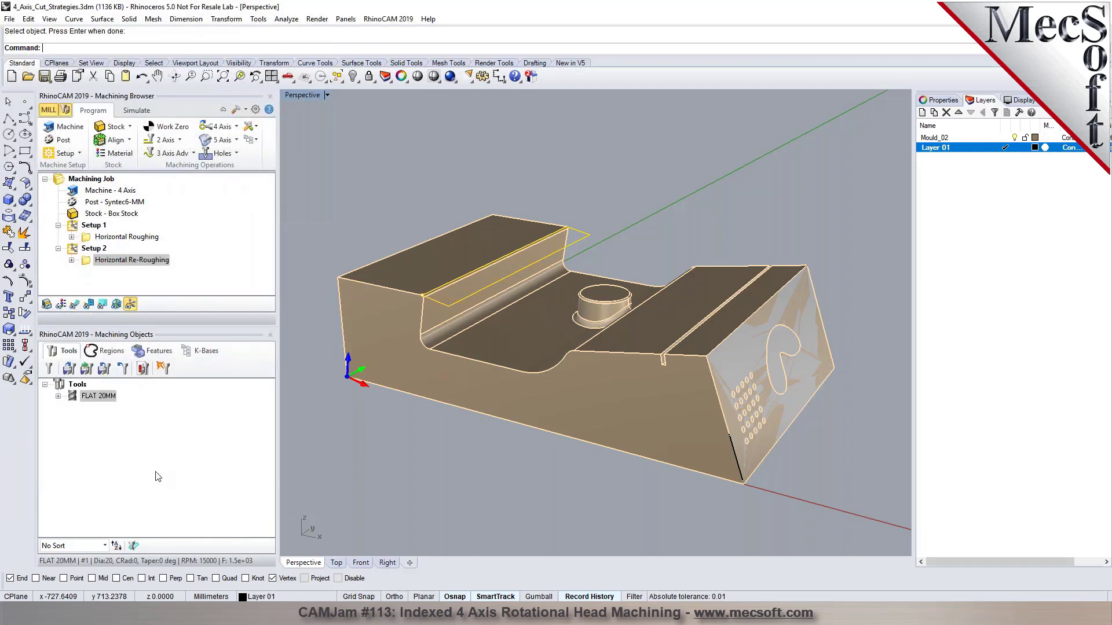
click(75, 305)
right_drag(370, 324, 466, 331)
scroll(467, 326, up, 6)
right_drag(541, 355, 510, 324)
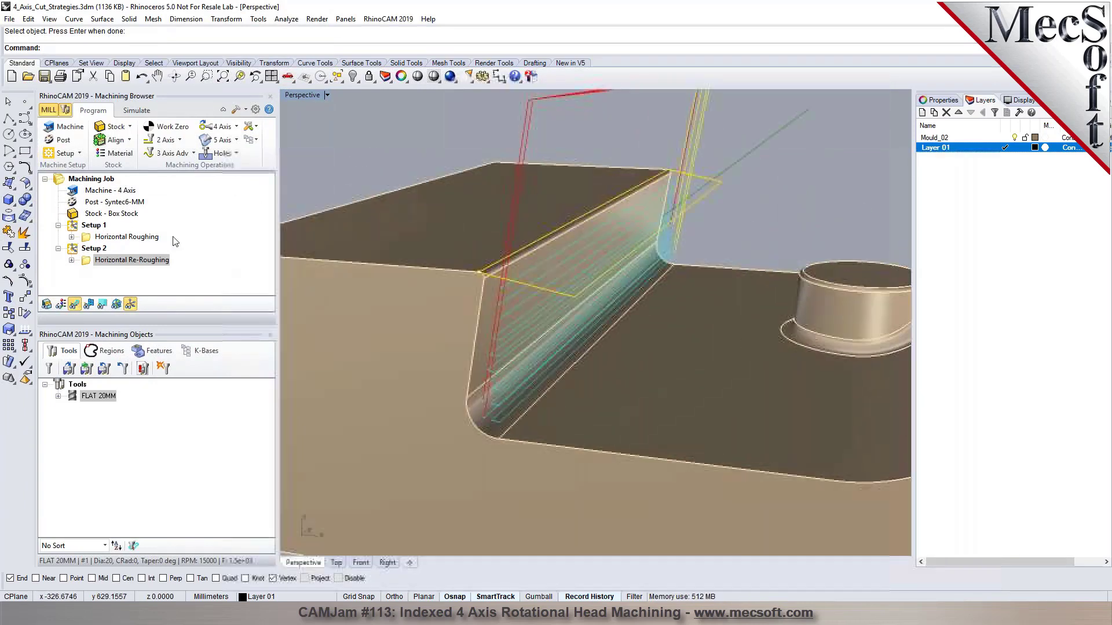
Step: Simulate the Horizontal Re-Roughing operation on the roughed stock and inspect the cut along the undercut wall
click(136, 110)
click(127, 237)
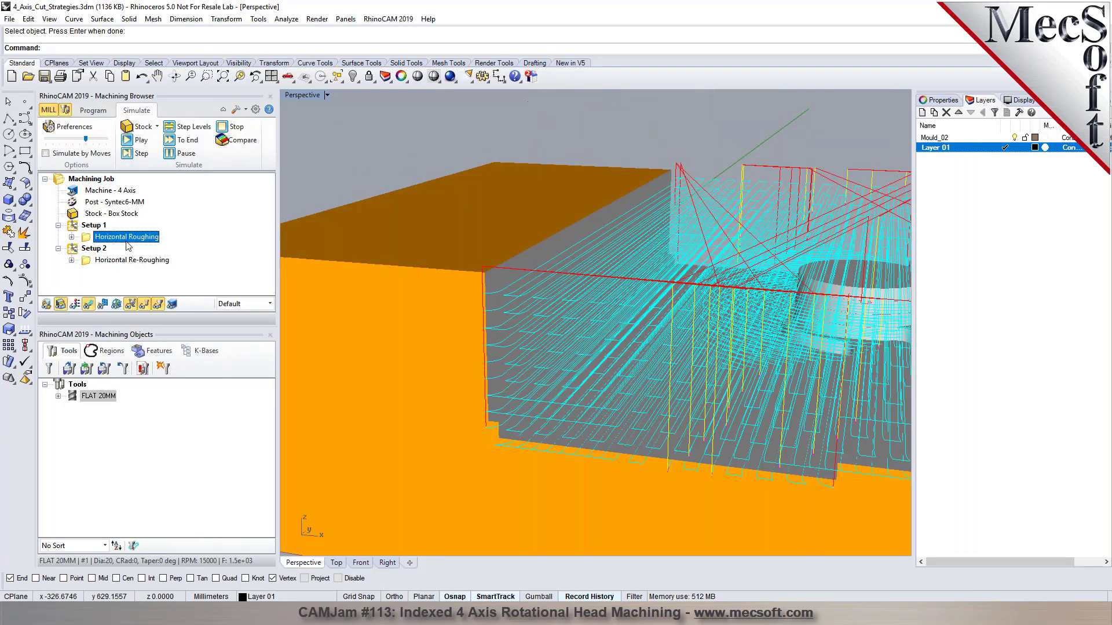
click(132, 260)
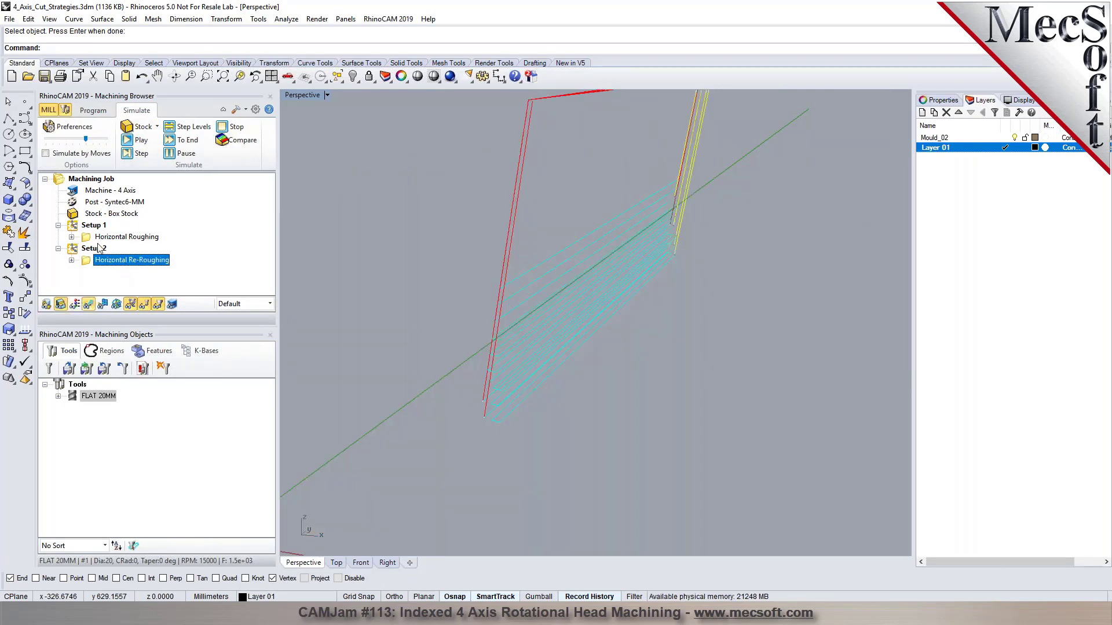
click(125, 142)
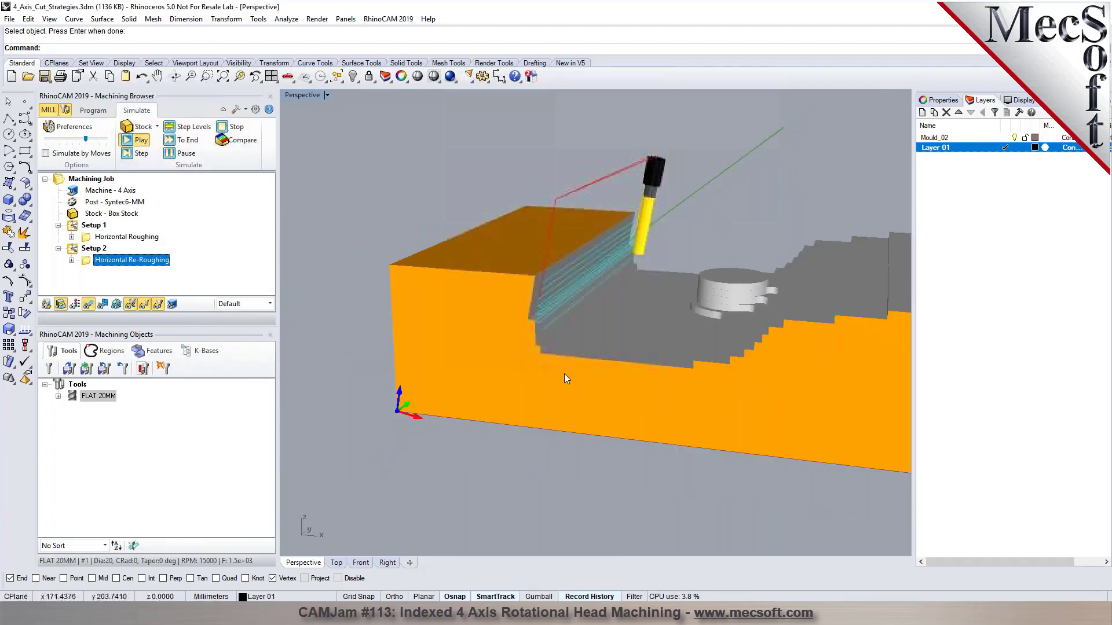
scroll(539, 348, up, 3)
right_drag(516, 311, 499, 345)
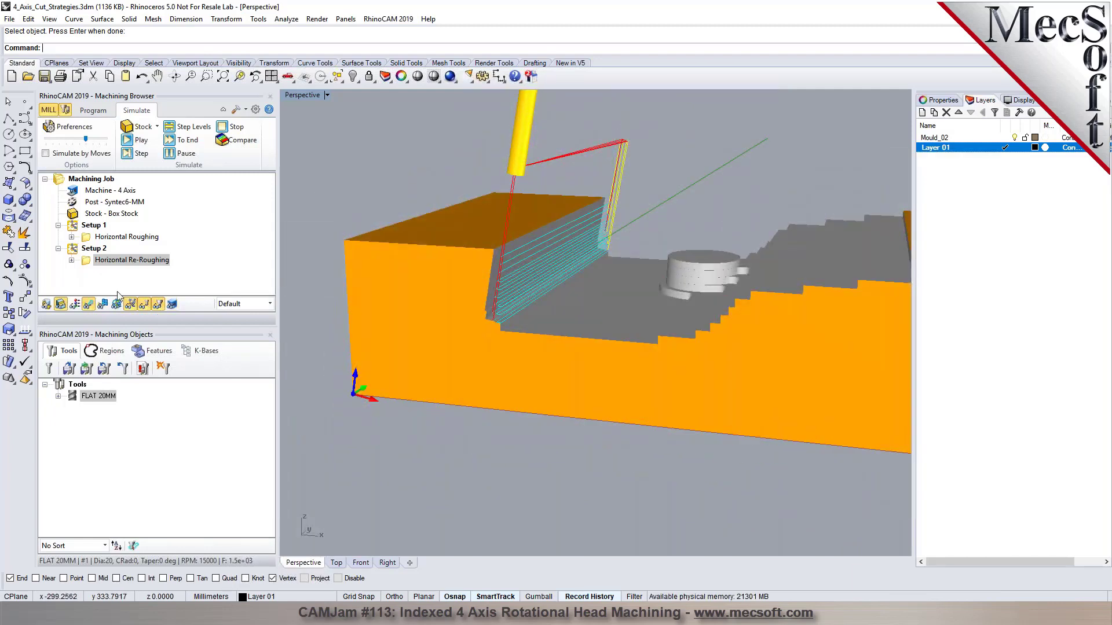
click(105, 237)
click(101, 261)
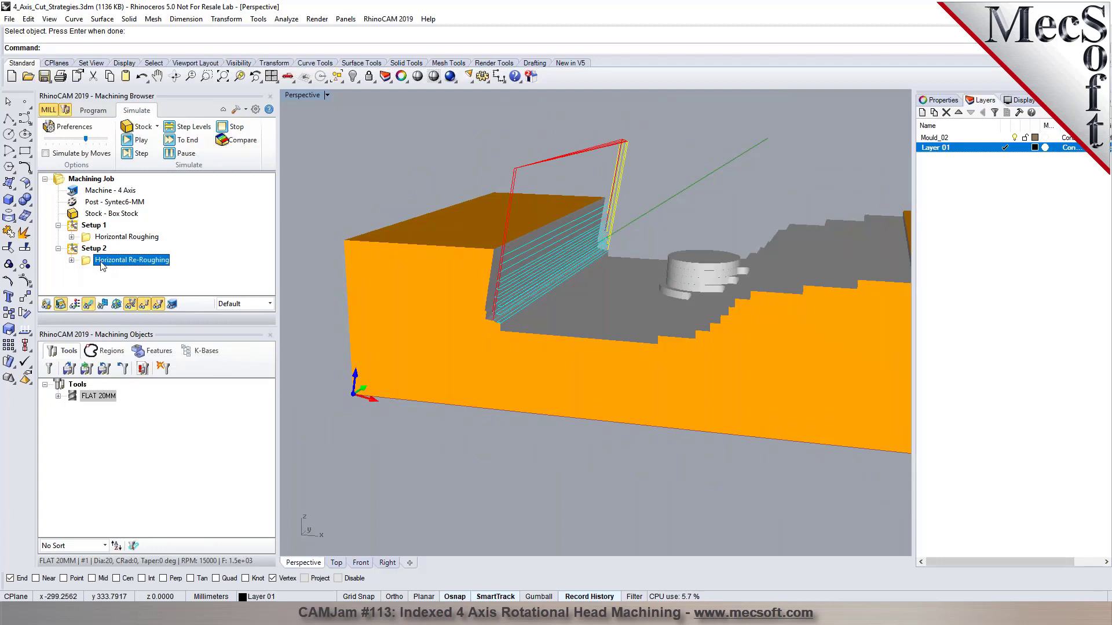
right_drag(513, 266, 537, 270)
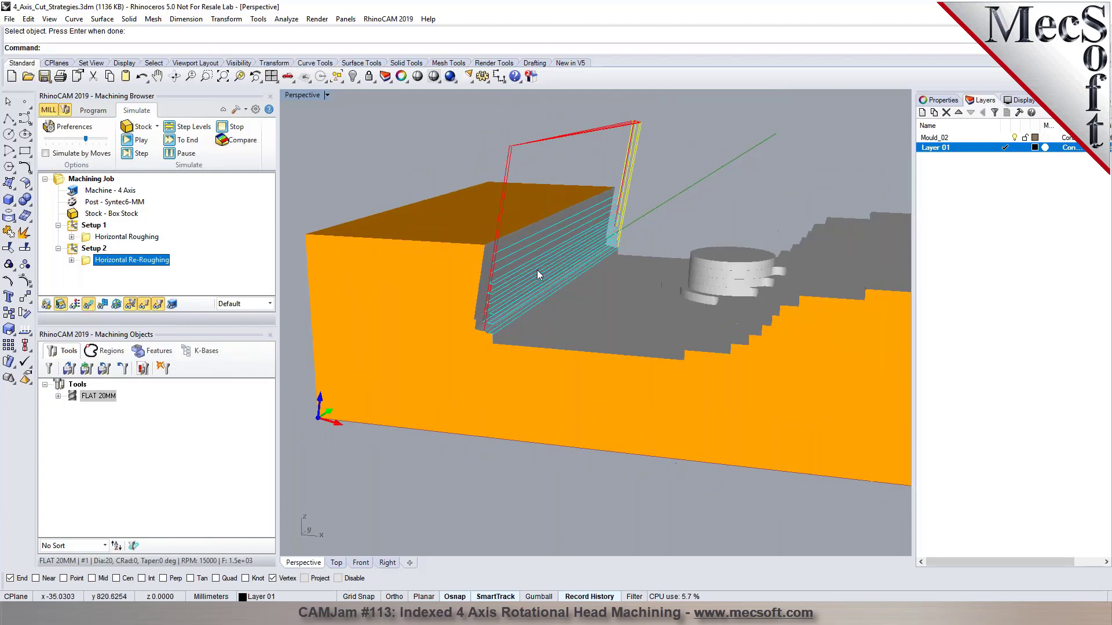
Step: Add a Horizontal Finishing operation to Setup 2, keeping the undercut rectangle as its part region
click(99, 114)
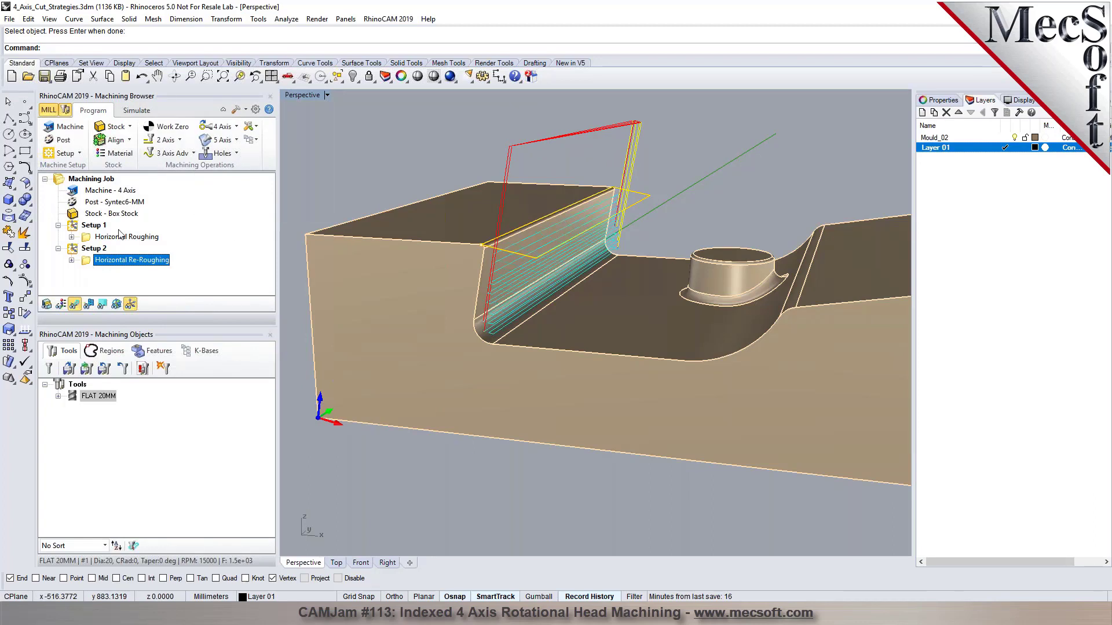
click(186, 155)
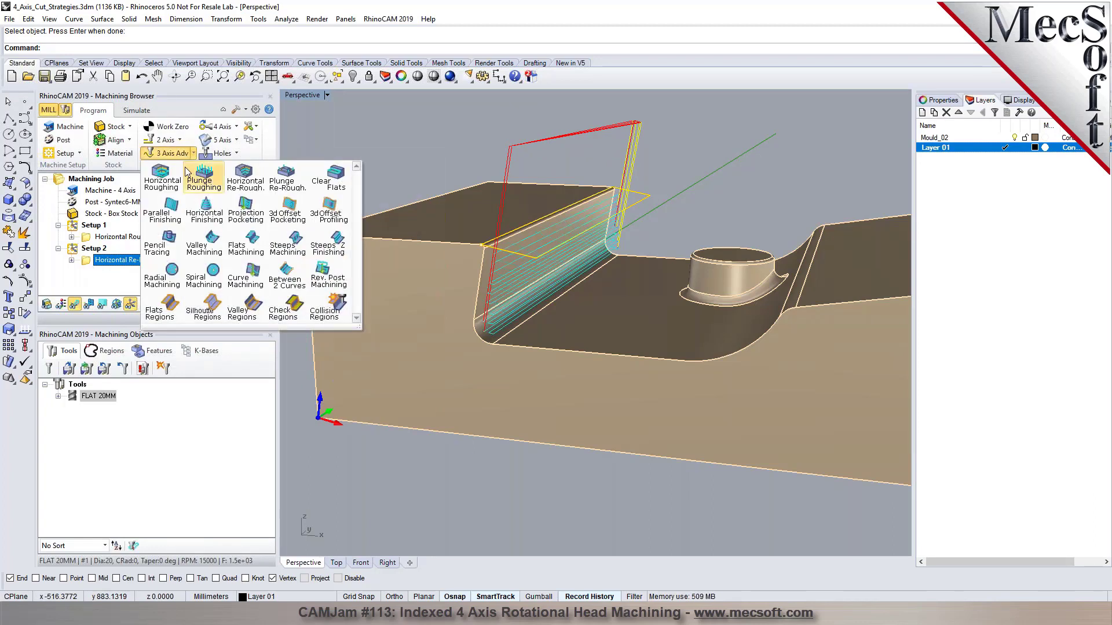
click(213, 216)
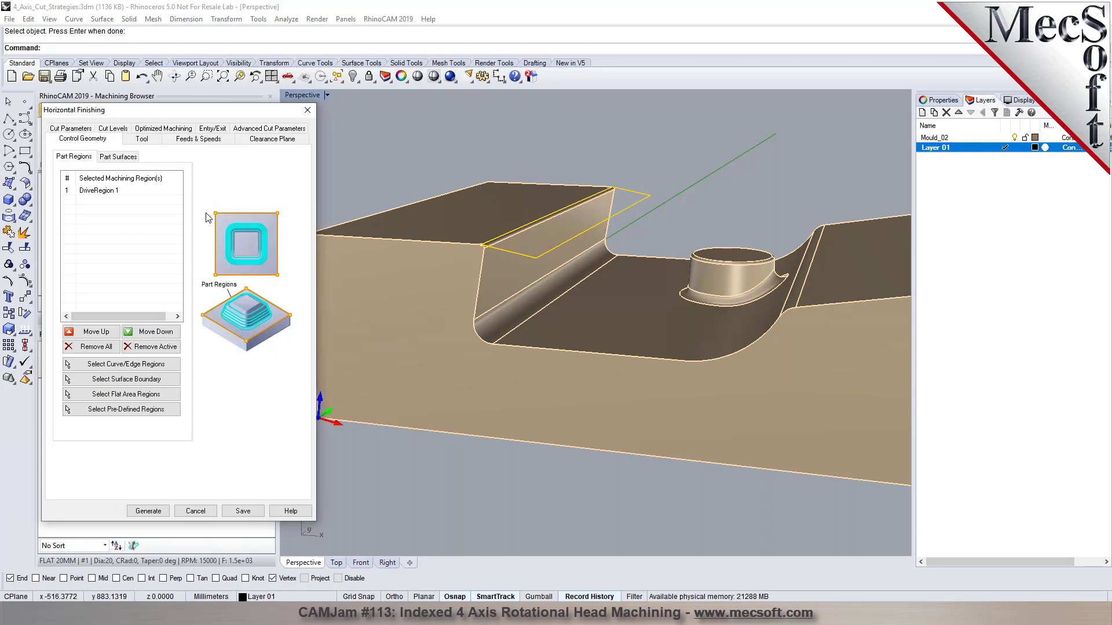
click(98, 190)
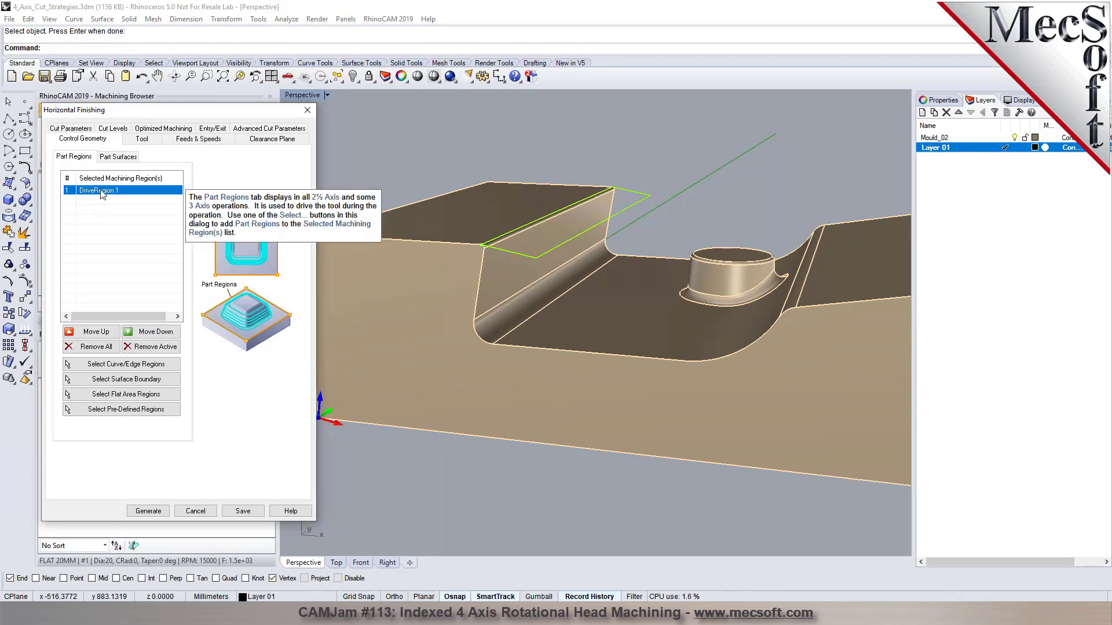
Step: Start a new ball mill for the finishing operation, named BALL 20, with a tool diameter of 20
click(141, 139)
click(211, 402)
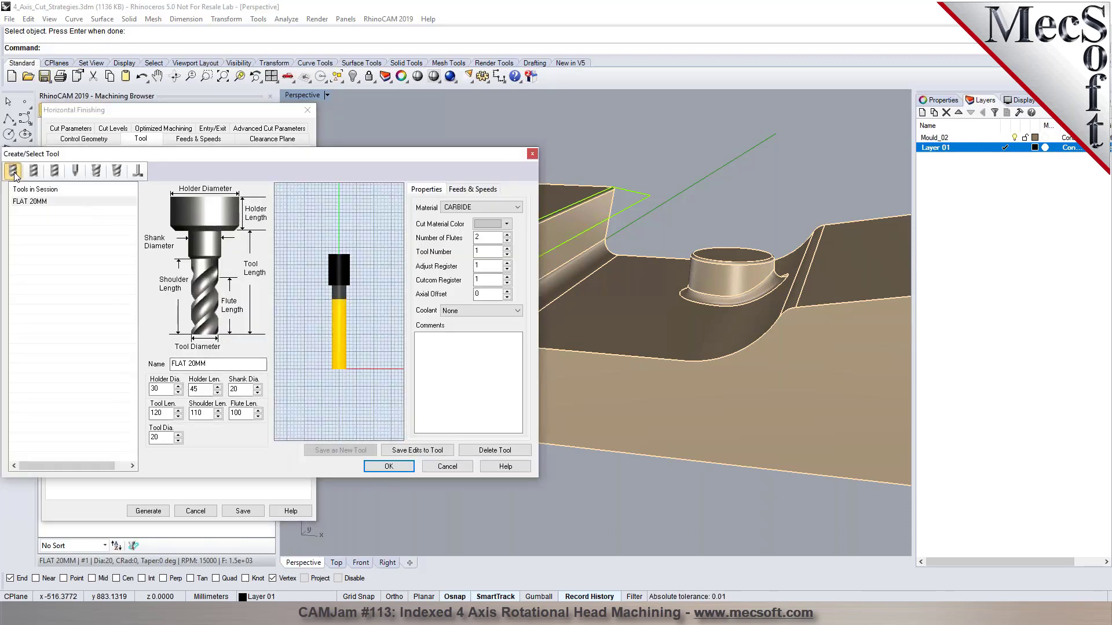
double_click(182, 364)
text(BALL 20)
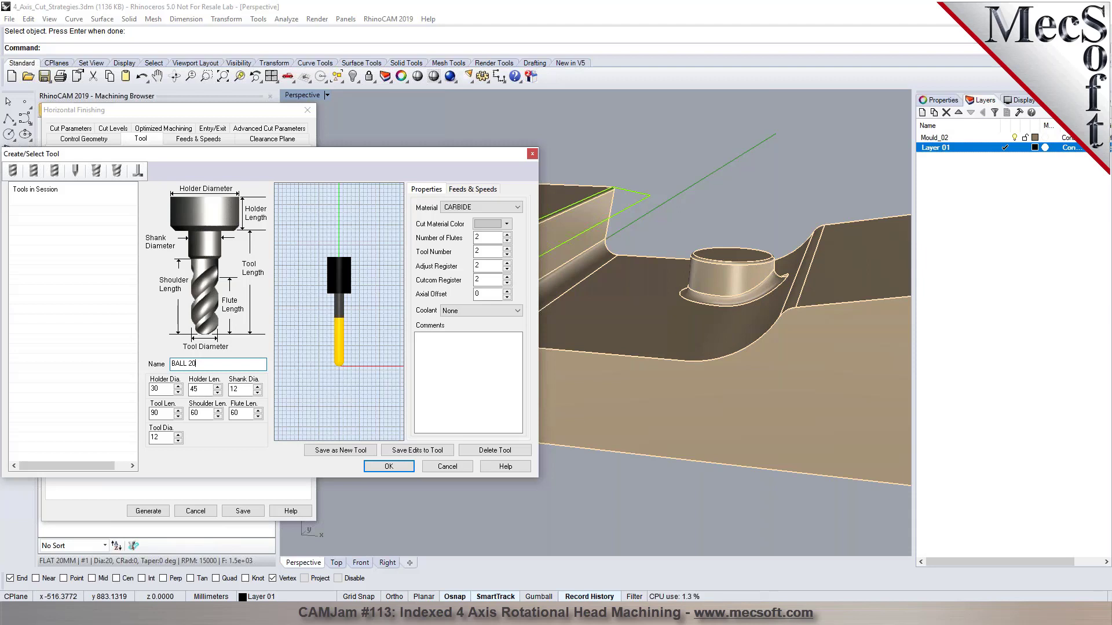
drag(163, 438, 118, 432)
text(20)
key(Tab)
Step: Set the ball mill's tool length to 120, shoulder length to 110 and flute length to 100, and save it as a new tool
double_click(159, 412)
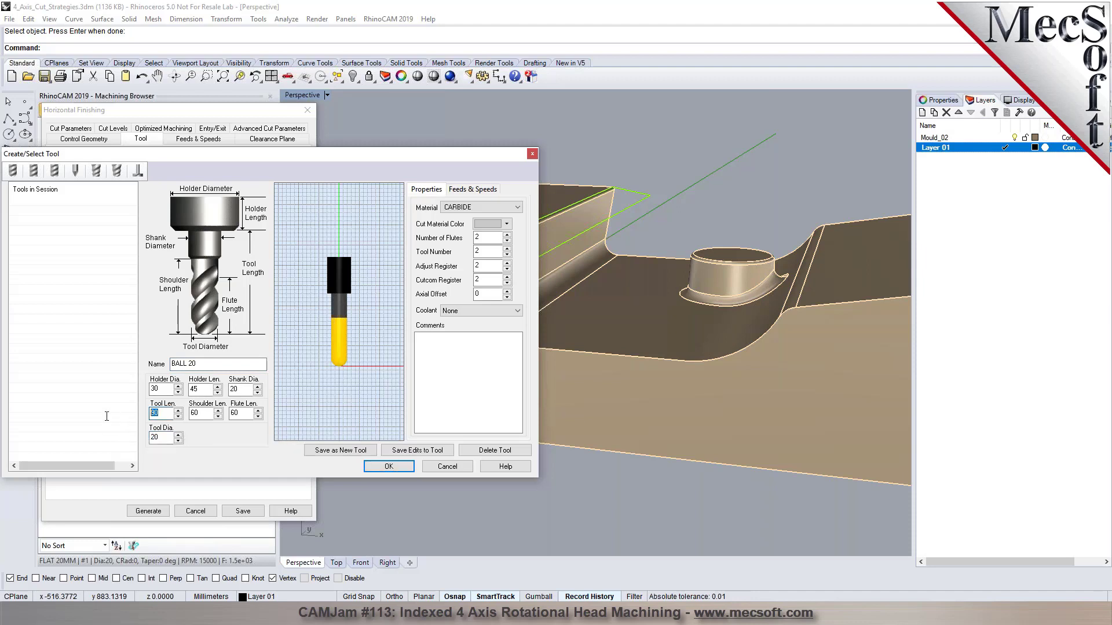
text(120)
key(Tab)
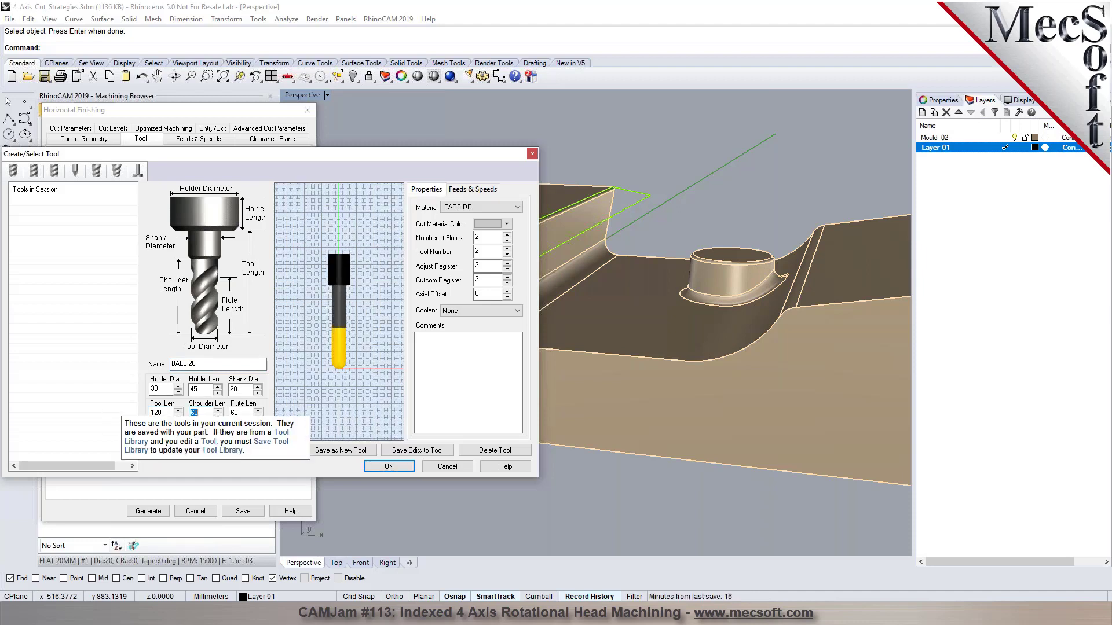
text(110)
key(Tab)
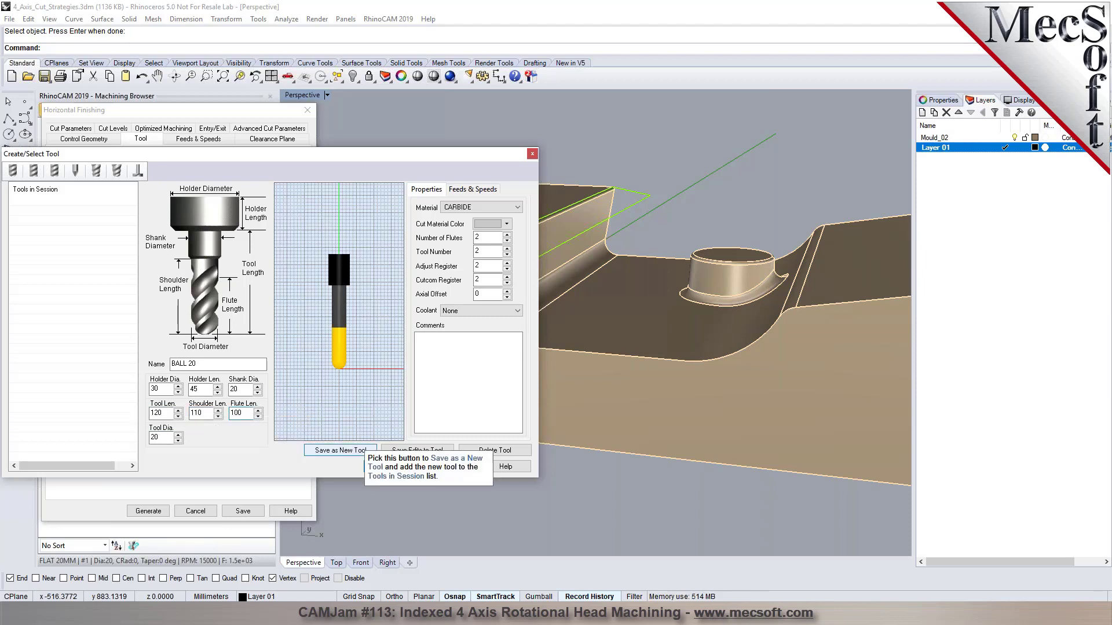
key(Tab)
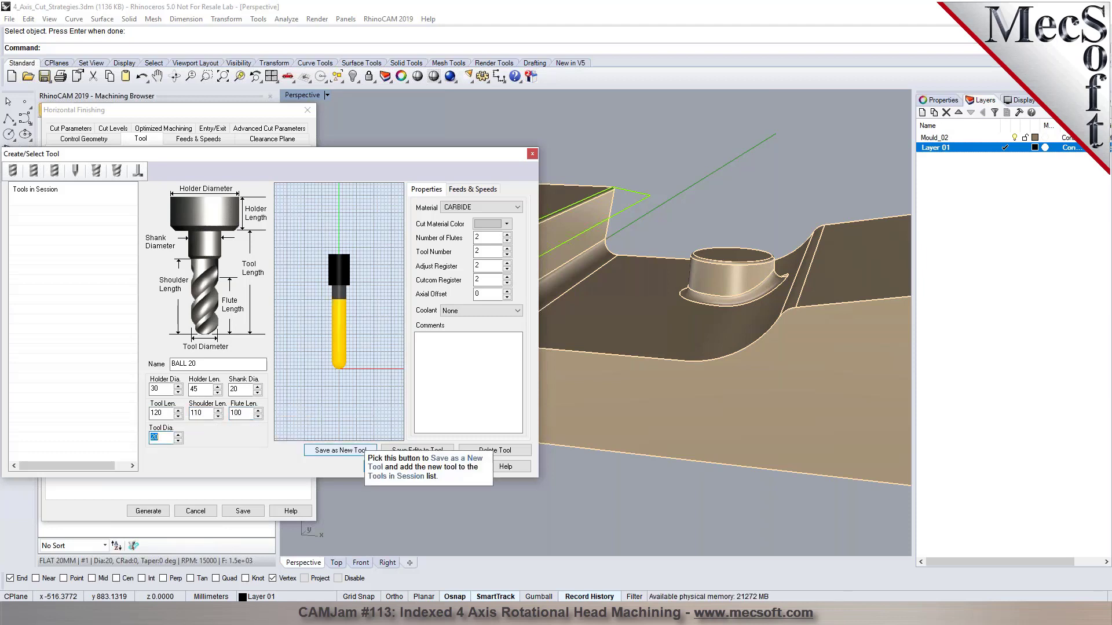
click(343, 451)
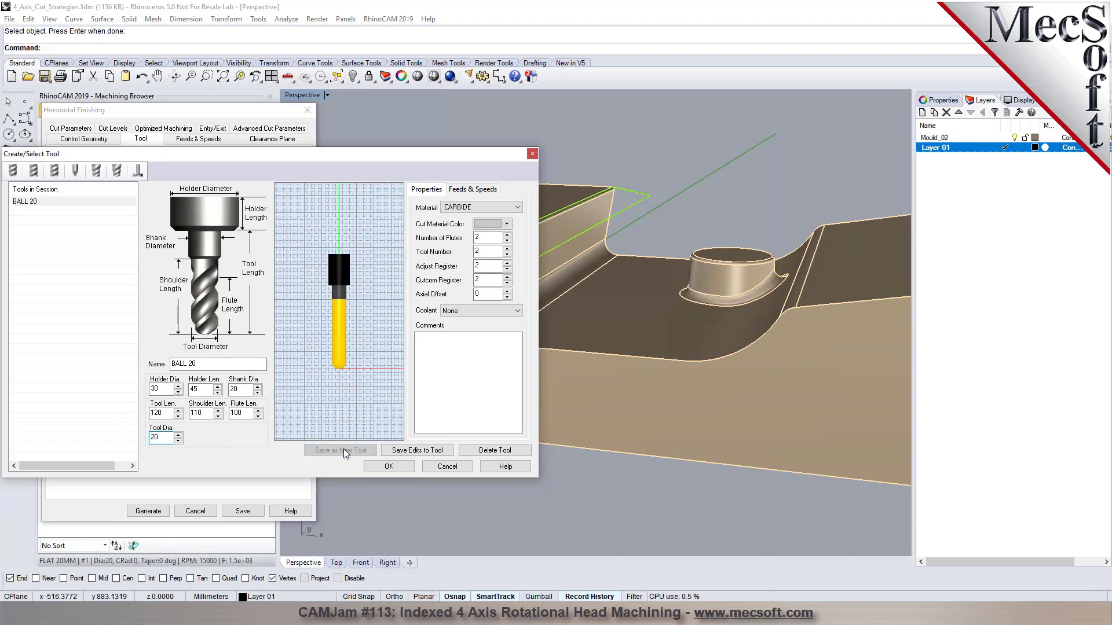
click(388, 466)
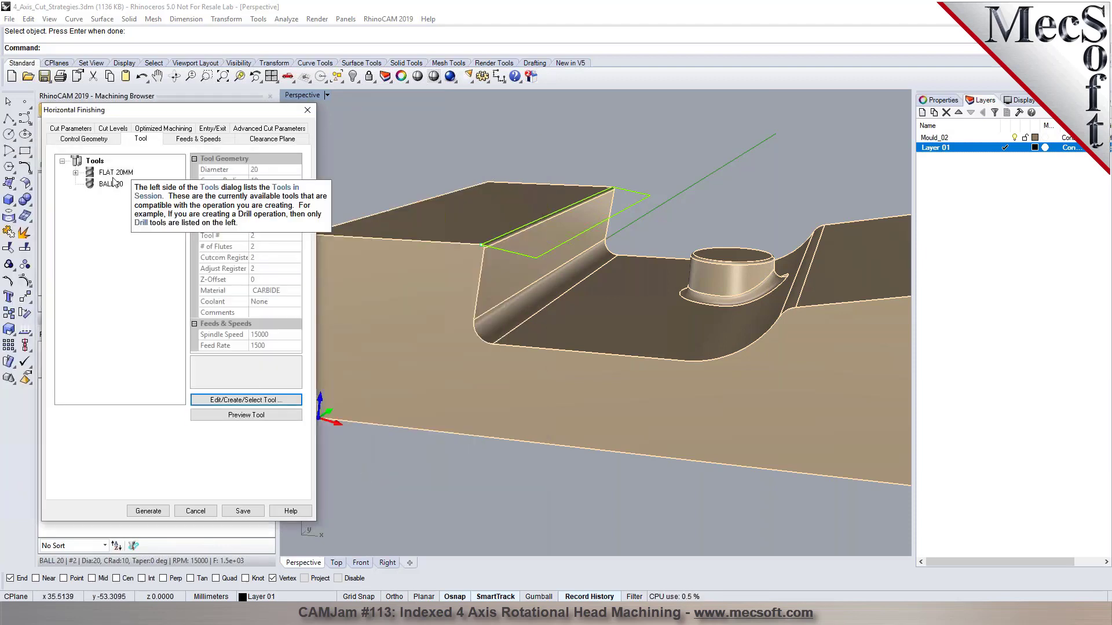
Step: Set the finishing stepdown to a distance of 3 and generate the Horizontal Finishing toolpath
click(187, 145)
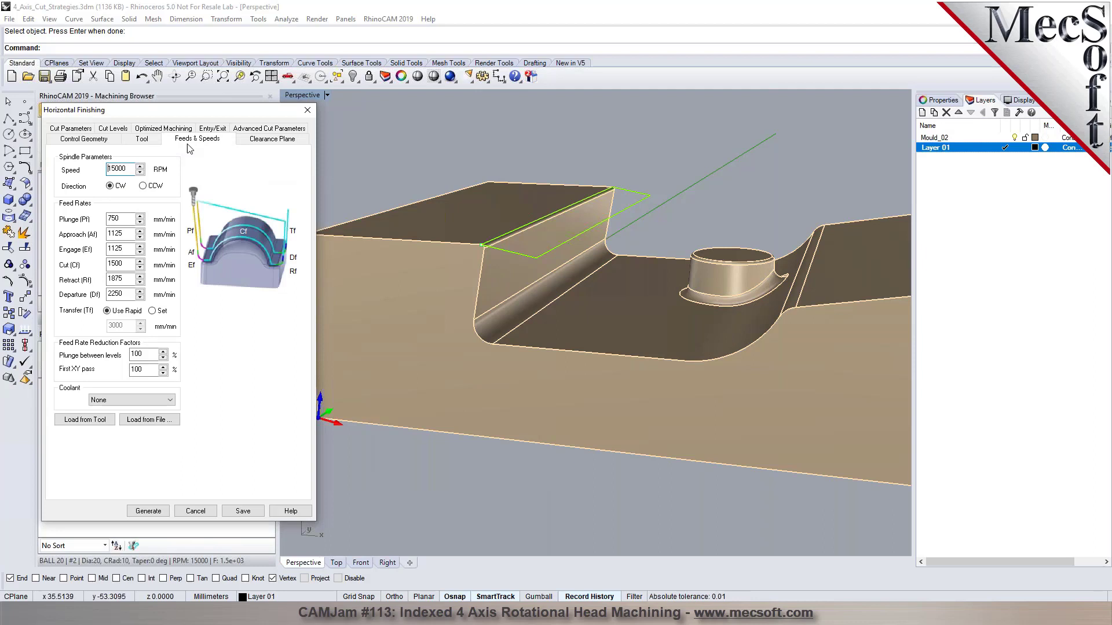
click(270, 144)
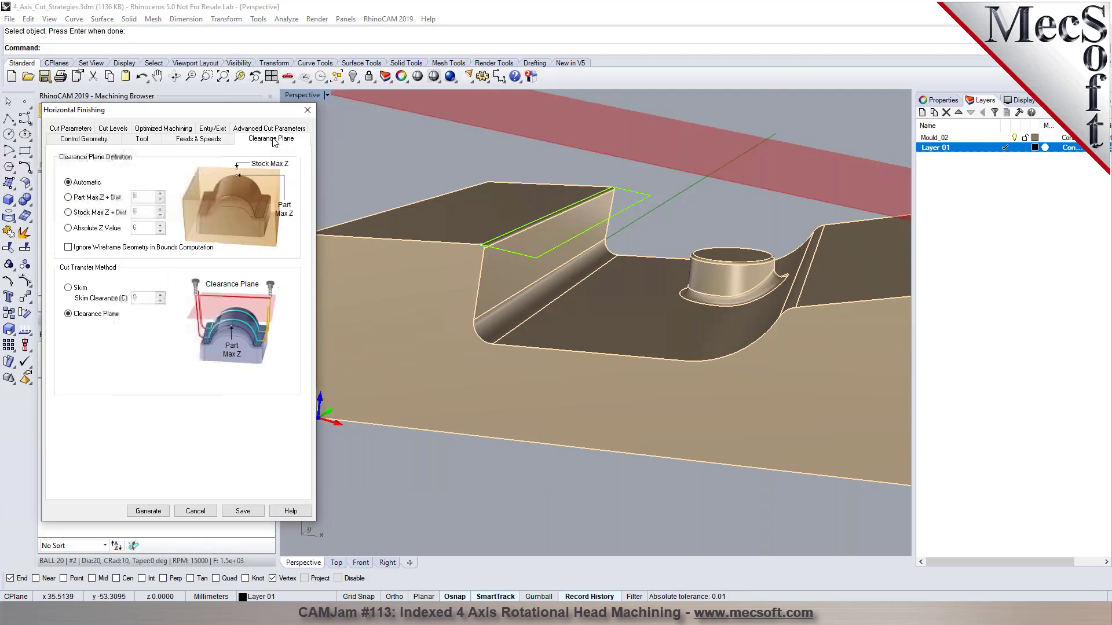
click(85, 130)
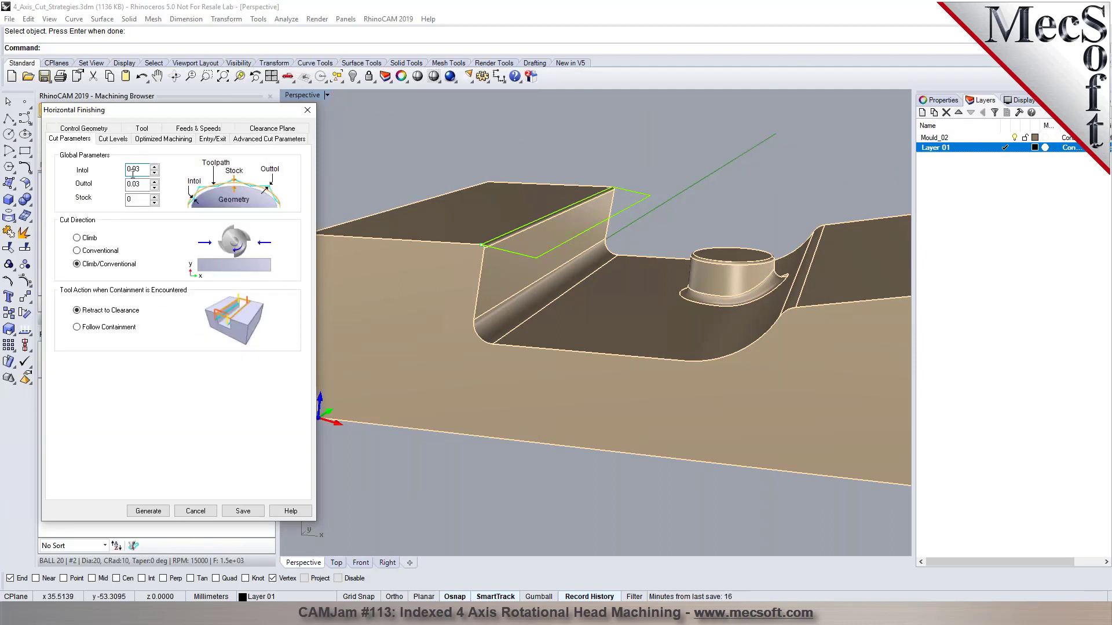
click(119, 141)
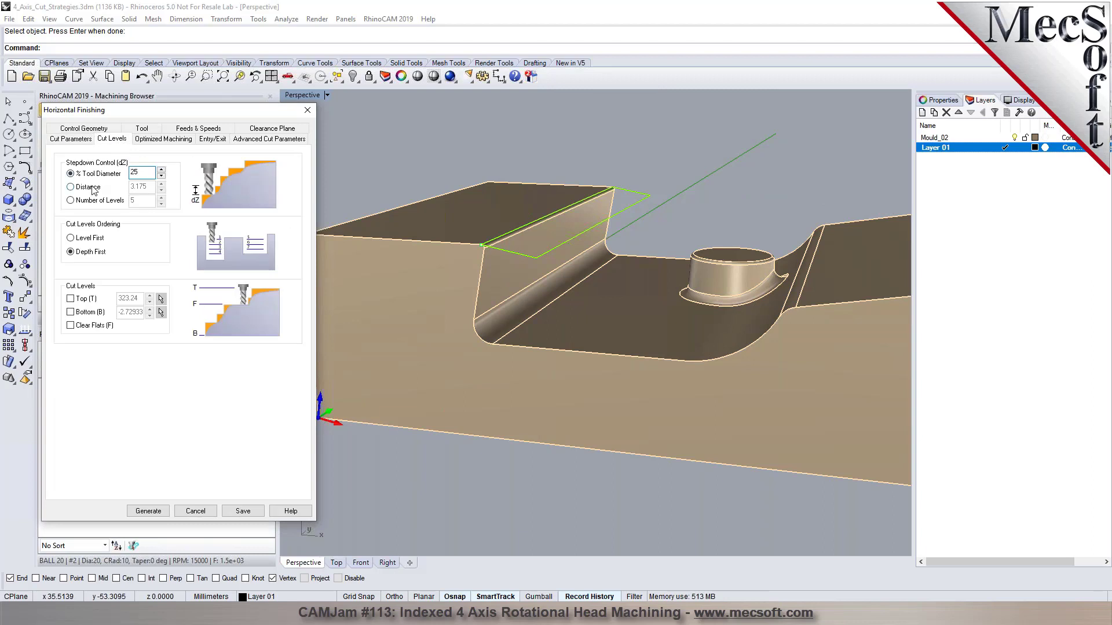
click(91, 189)
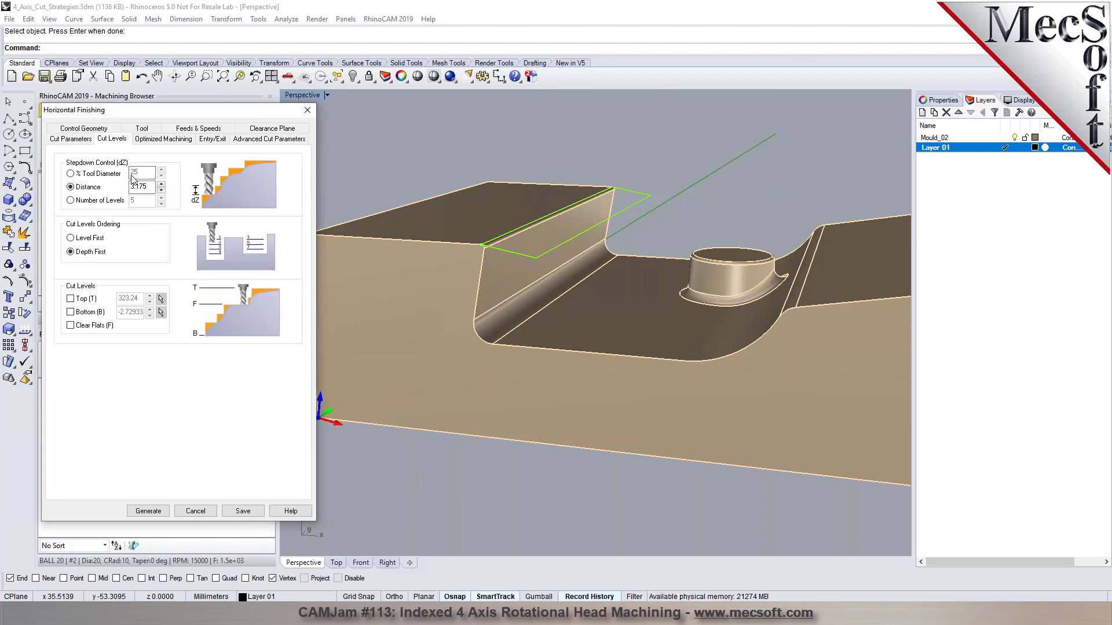
click(87, 175)
click(80, 189)
text(3)
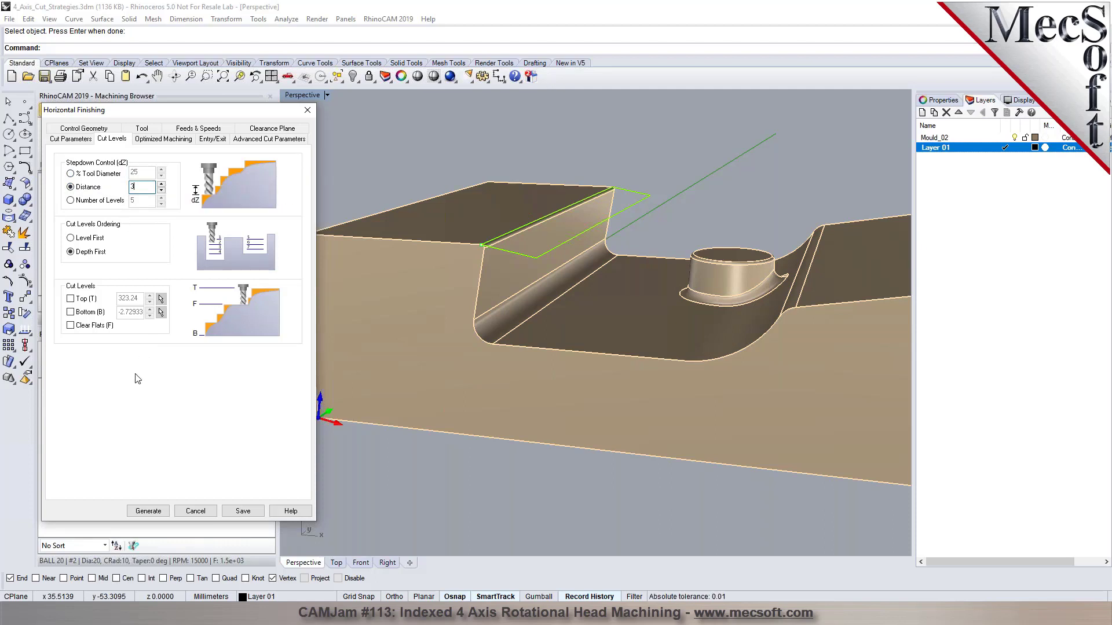
click(148, 512)
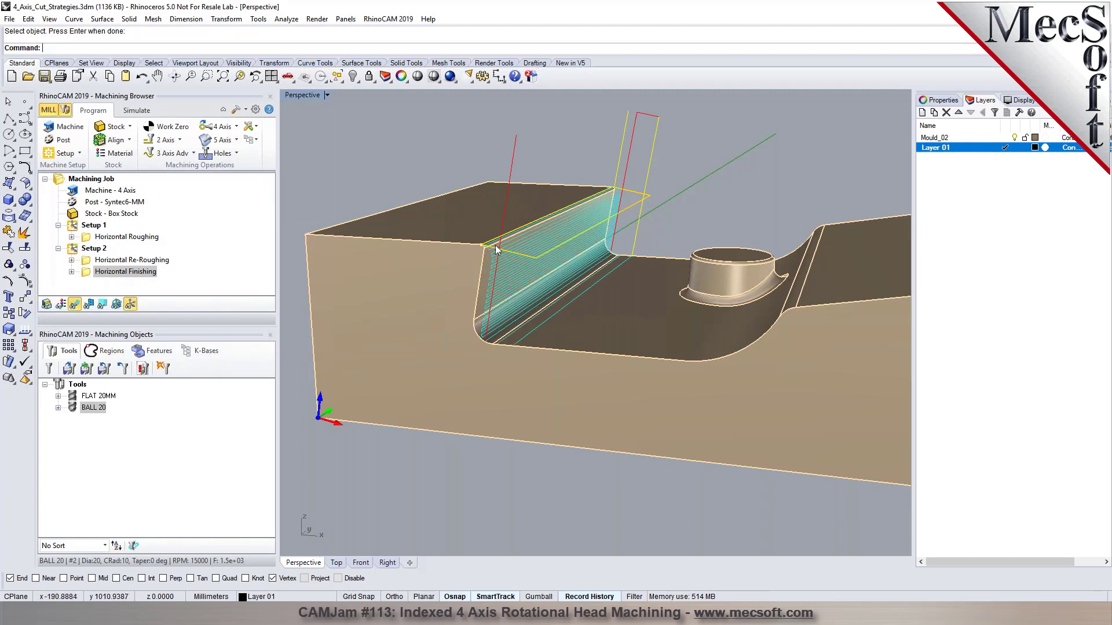
Step: Simulate the Horizontal Finishing toolpath at an adjusted playback speed and examine the ball mill along the undercut wall in the front and perspective views
click(137, 110)
click(134, 141)
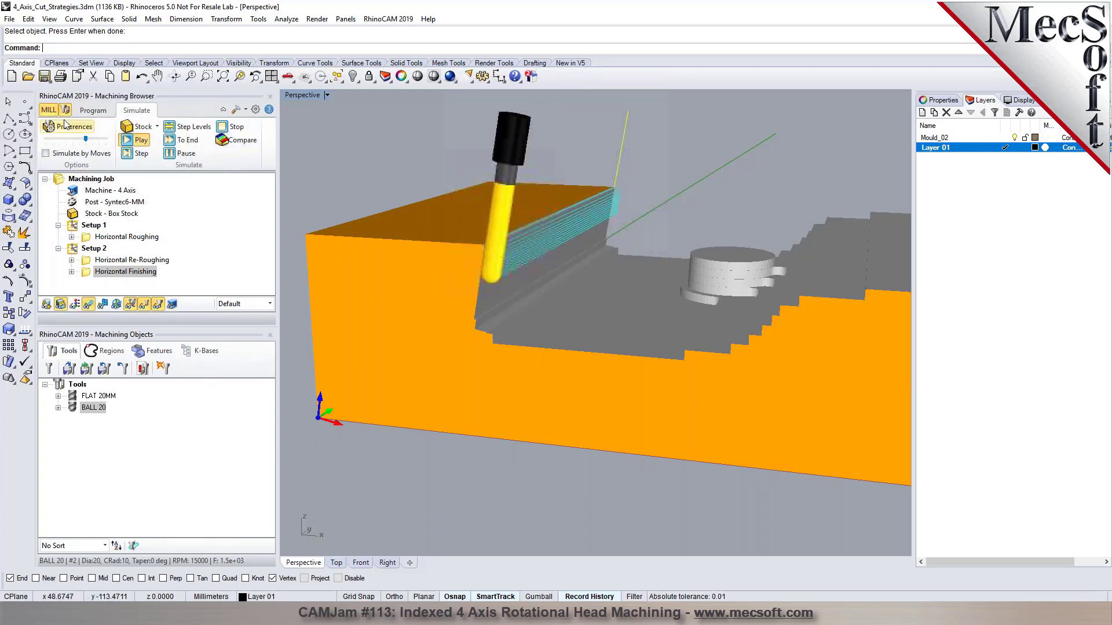
drag(86, 139, 72, 140)
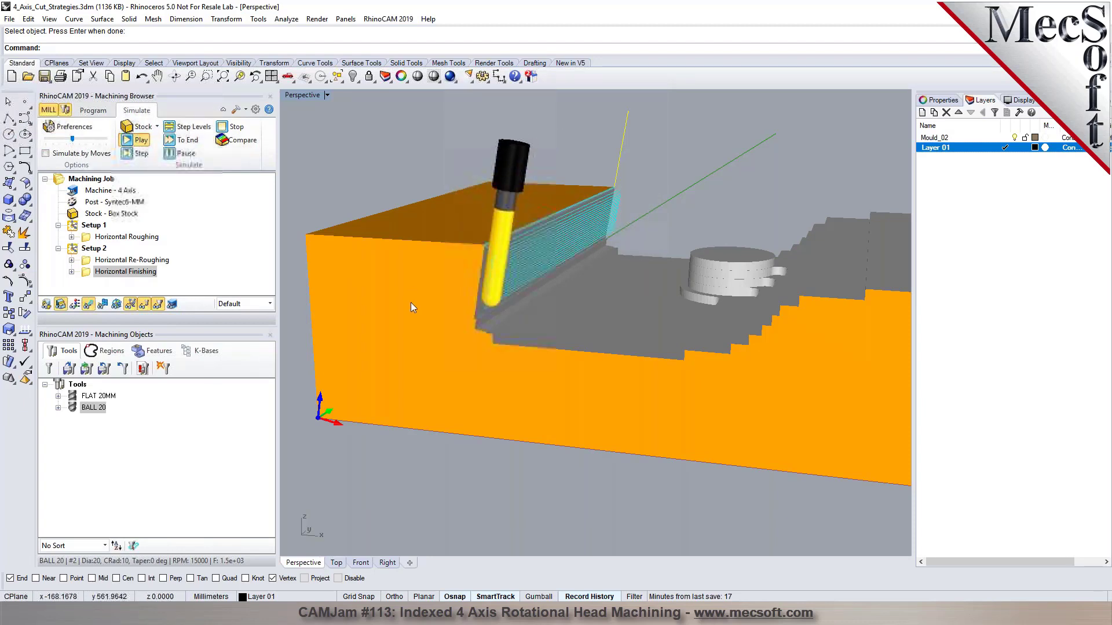
click(361, 564)
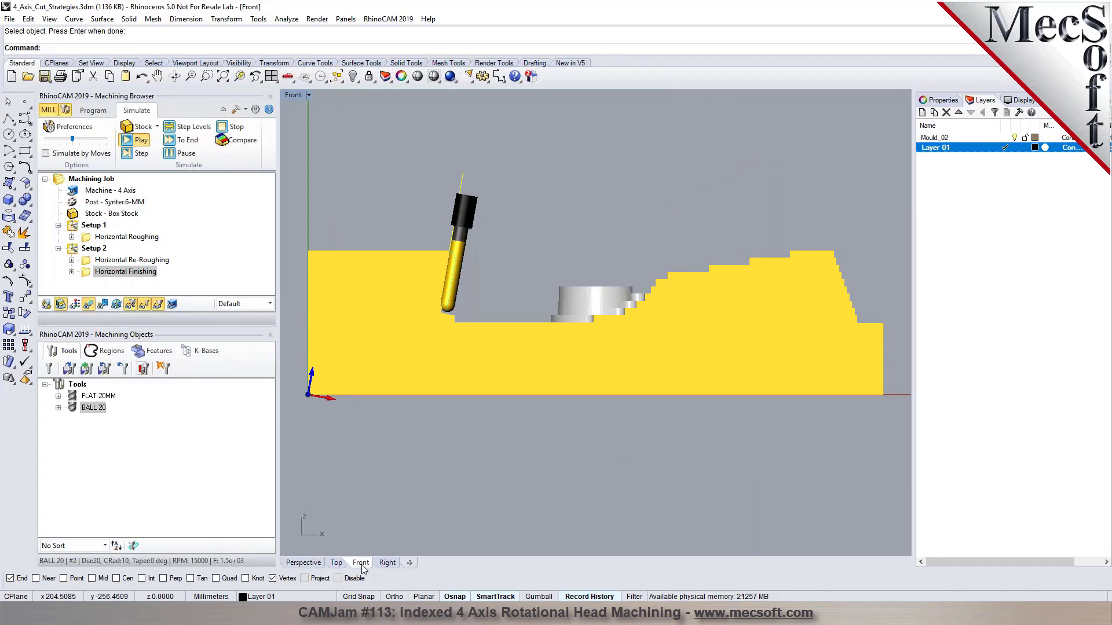
click(312, 564)
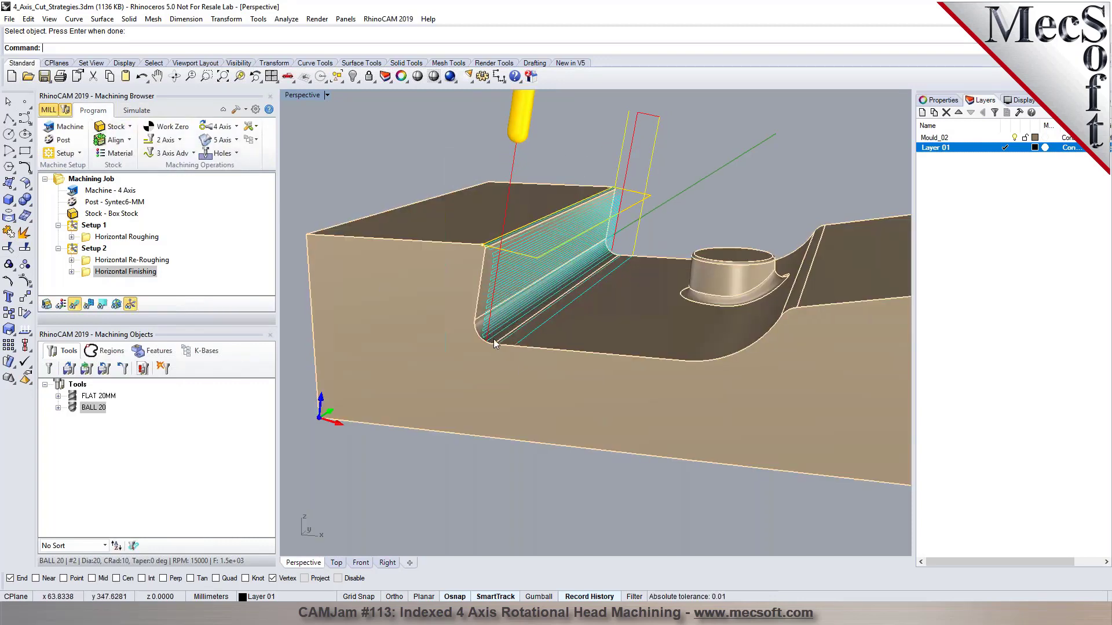
scroll(496, 336, up, 2)
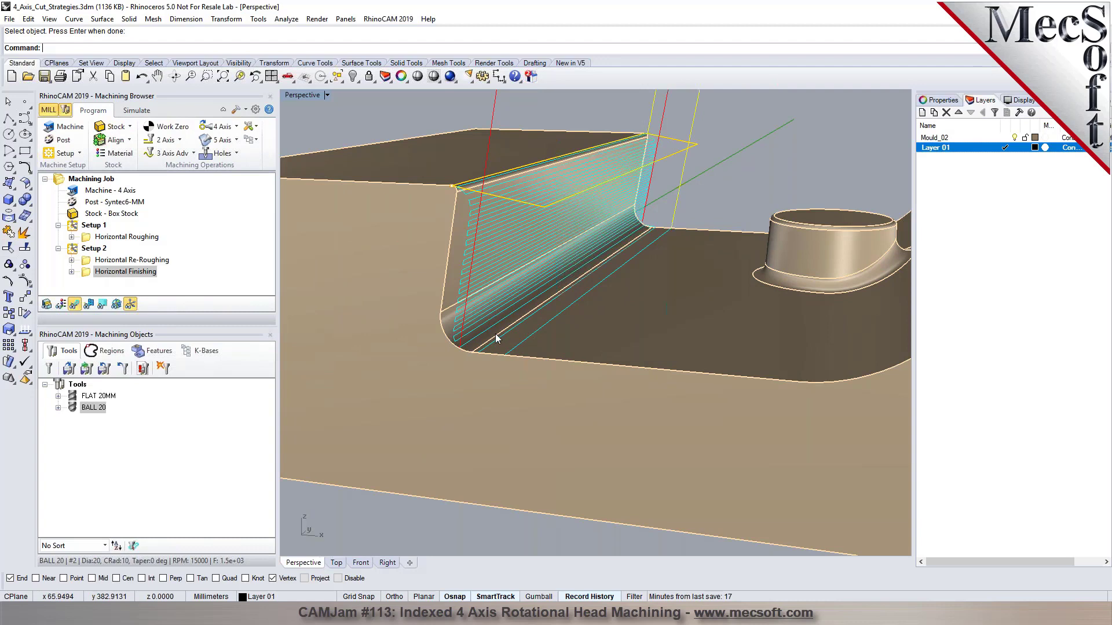
click(170, 153)
click(174, 213)
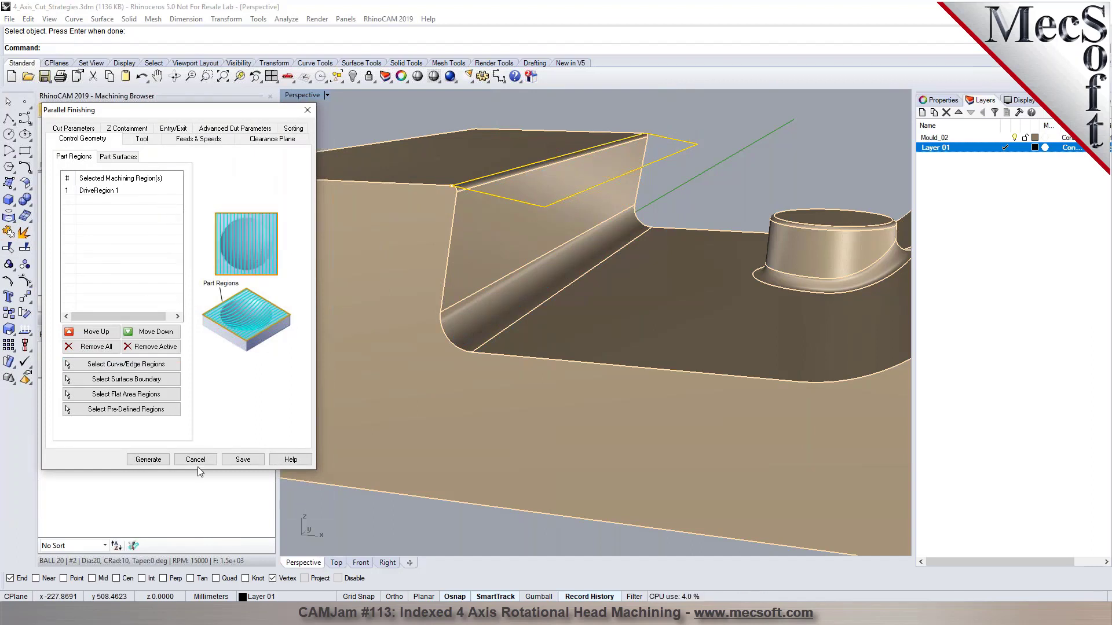
click(148, 459)
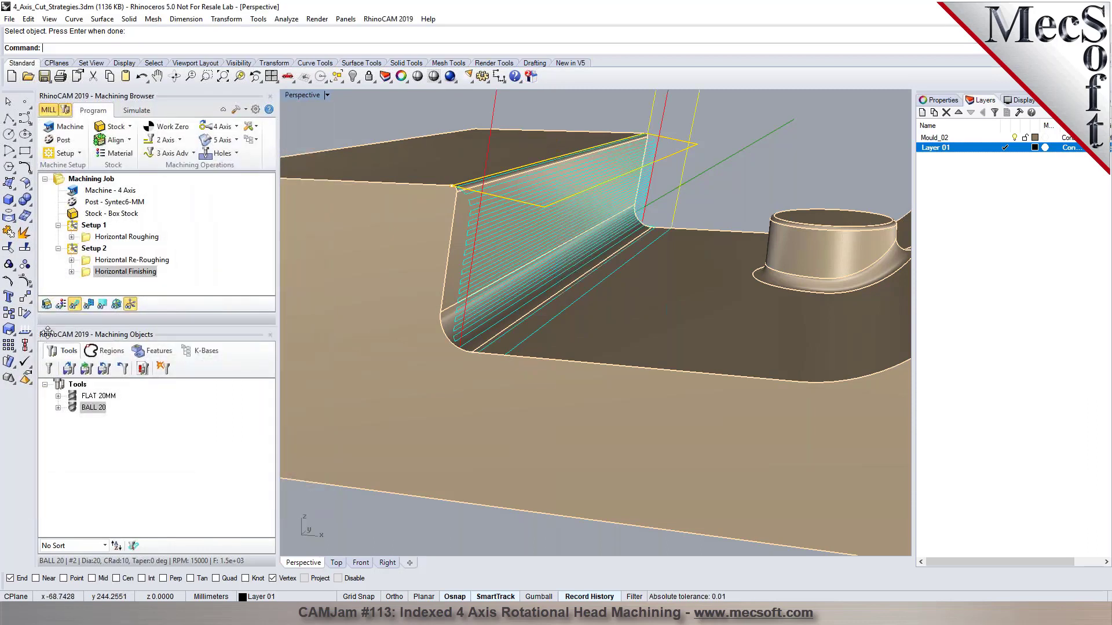
Step: Hide the toolpath and duplicate the two long edges of the fillet at the foot of the undercut wall with DupEdge
click(74, 304)
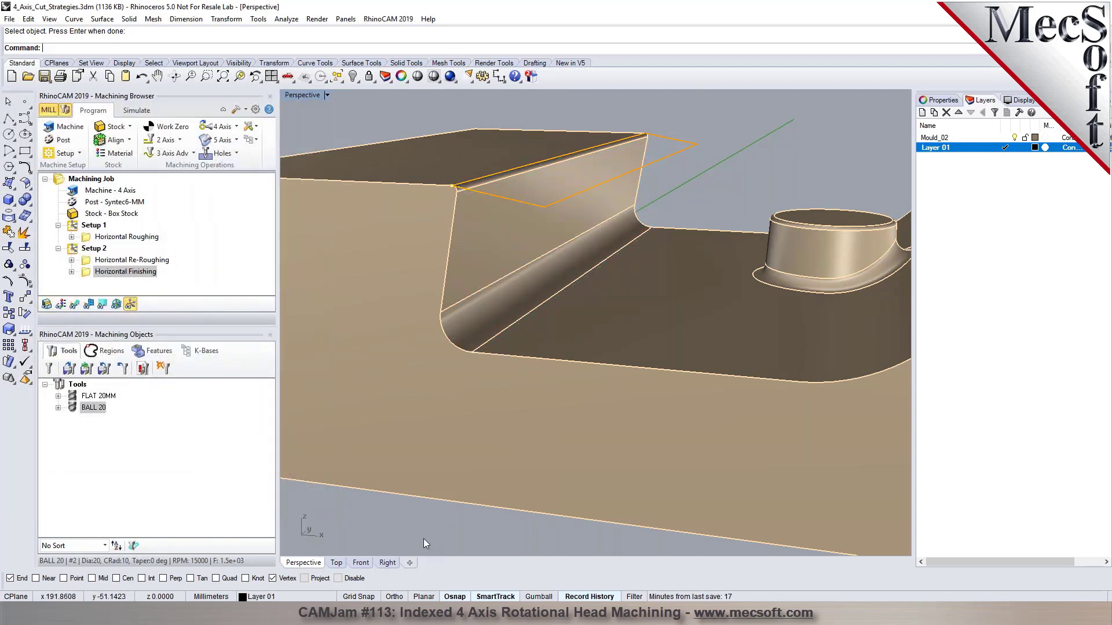
text(upEdge)
key(Return)
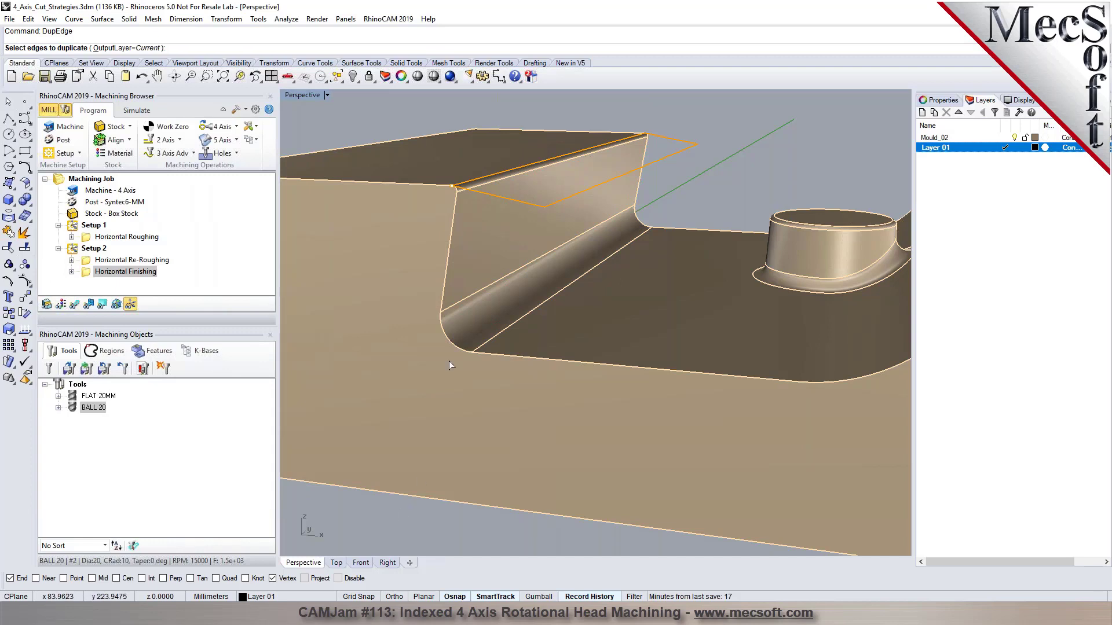
click(458, 306)
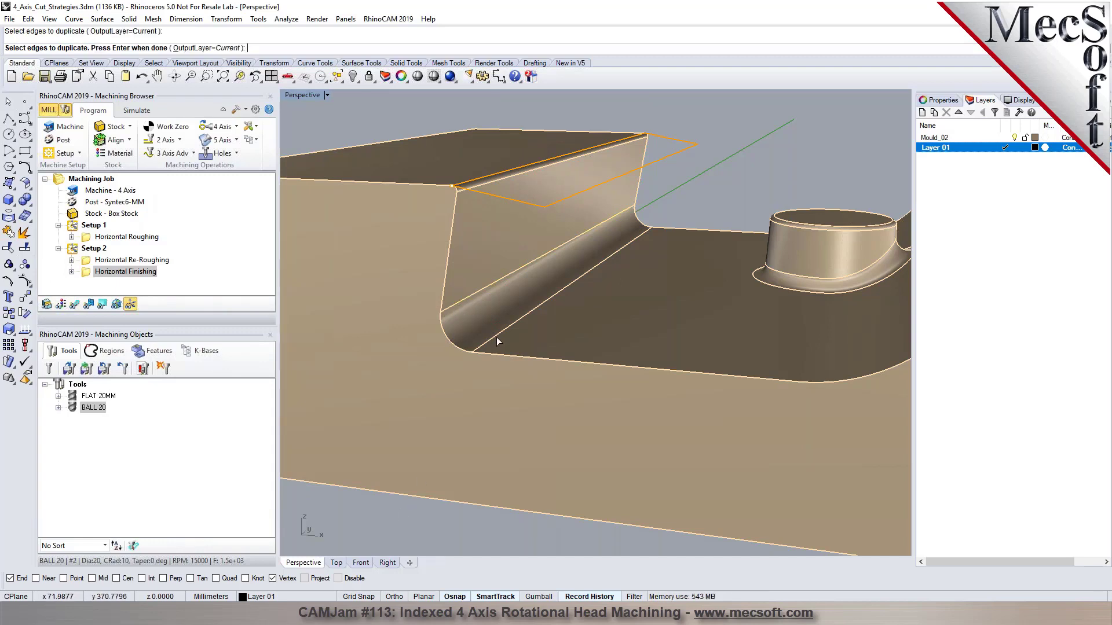
key(Return)
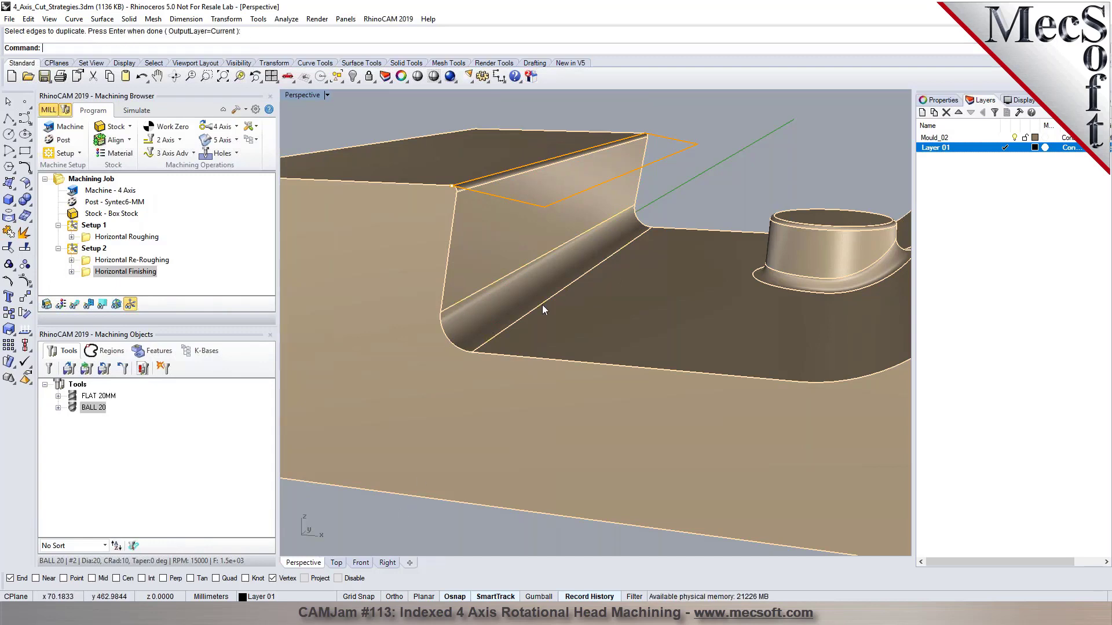
Step: Turn on the Gumball and move the duplicated lower fillet edge curve 10 mm along X onto the pocket floor
click(626, 246)
click(598, 224)
click(690, 195)
click(623, 212)
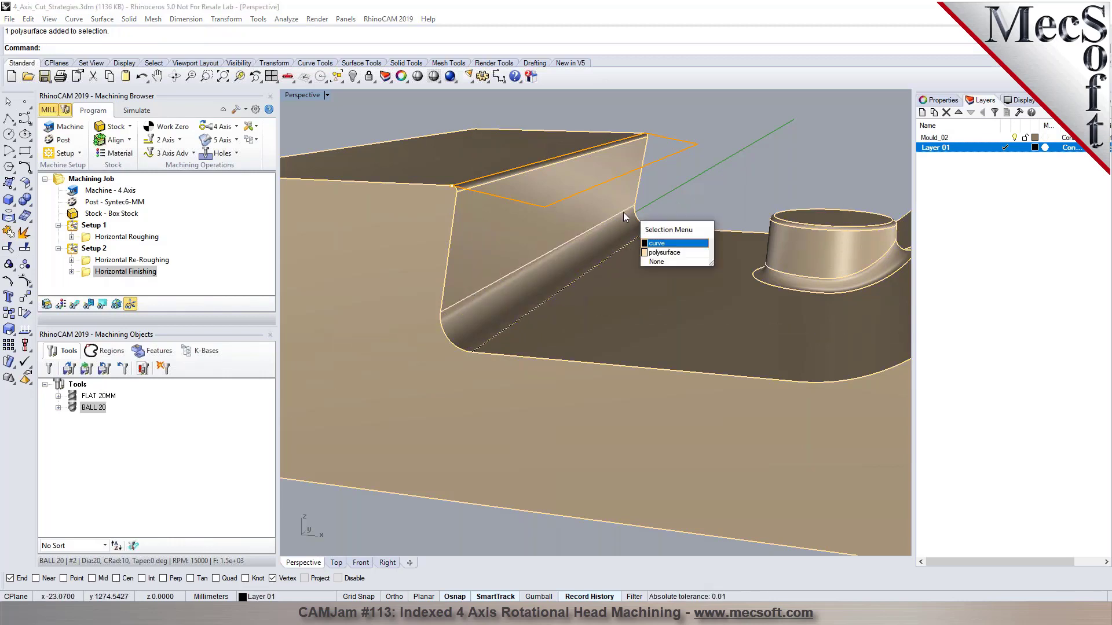
click(655, 243)
click(648, 231)
click(672, 262)
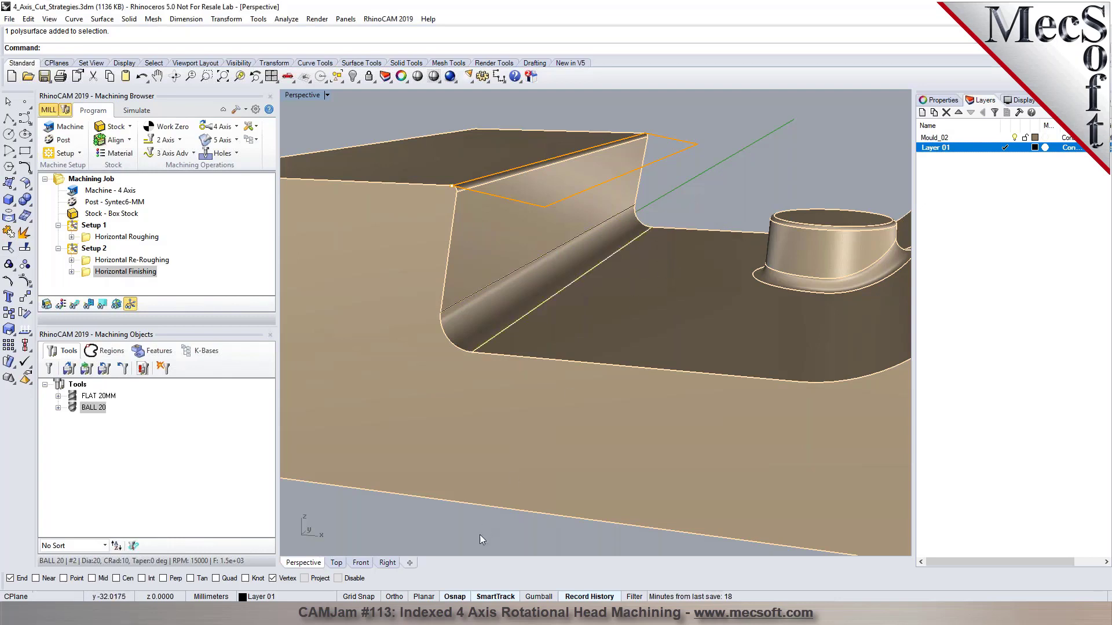
click(537, 597)
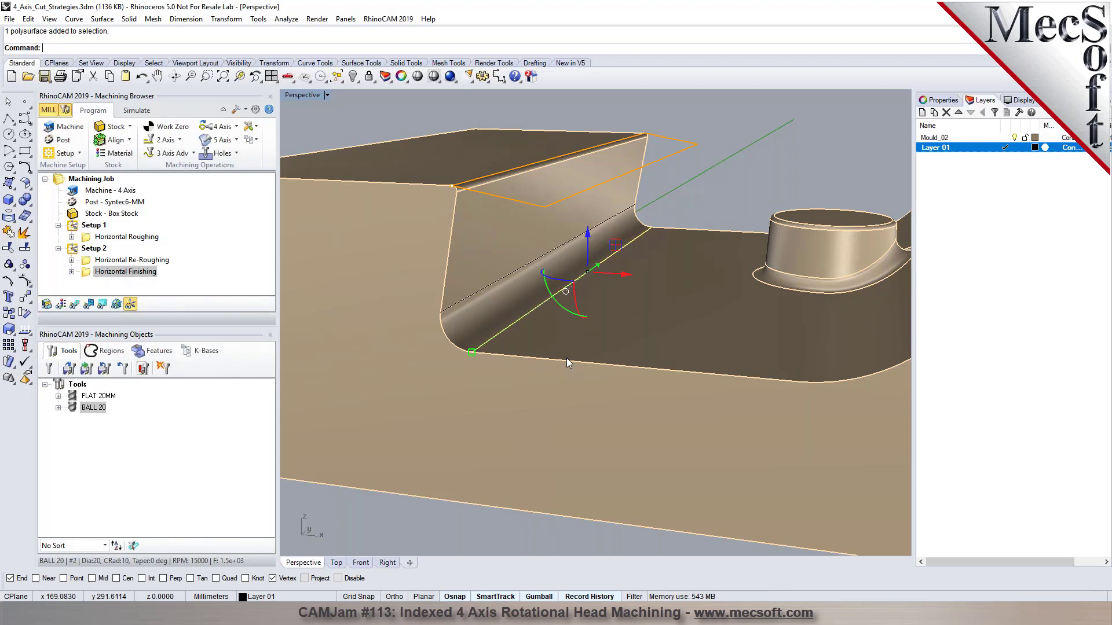
click(624, 274)
text(10)
key(Return)
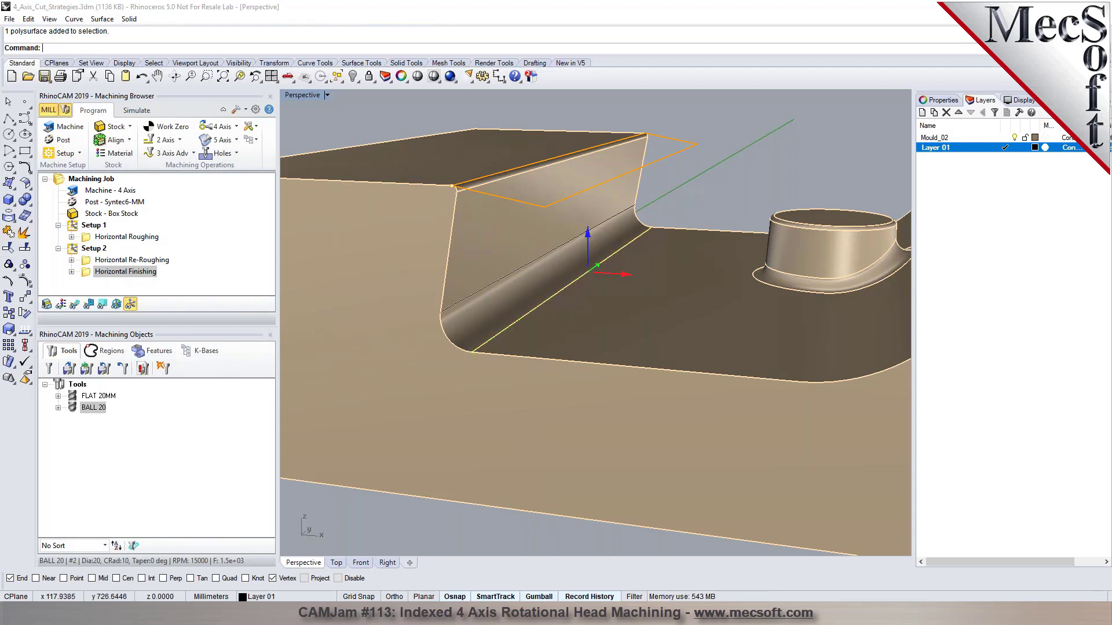
Step: Check the directions of the two duplicated fillet edge curves with the Dir command
click(609, 221)
click(639, 258)
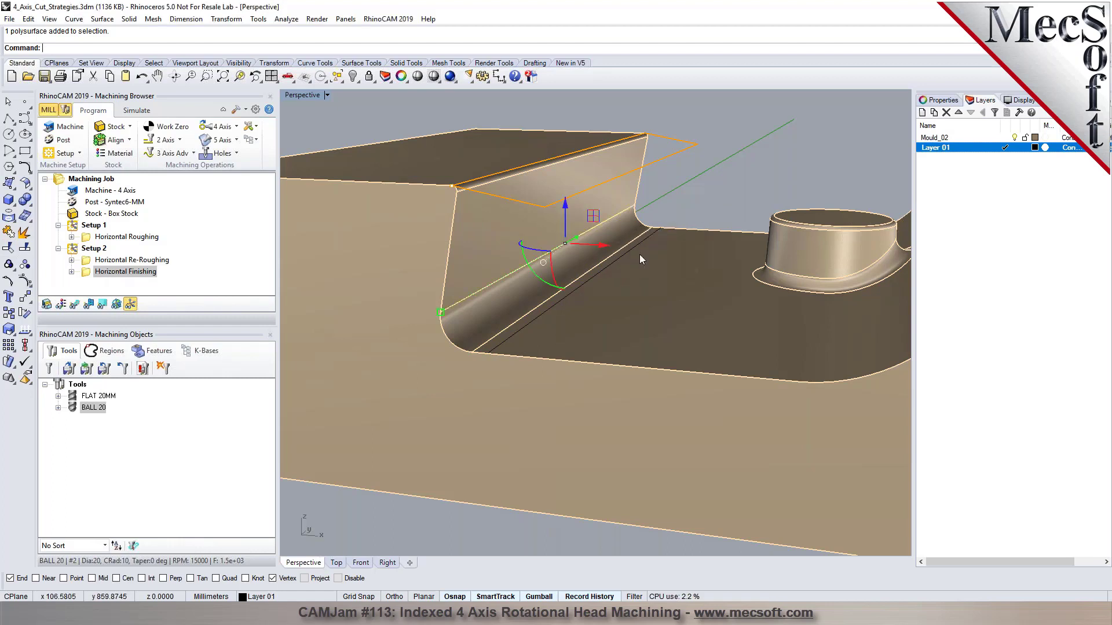
click(636, 250)
text(Dir)
key(Return)
key(Return)
Step: Add a Between 2 Curves Finishing operation to Setup 2, using the two duplicated curves at the fillet as its part regions
click(171, 153)
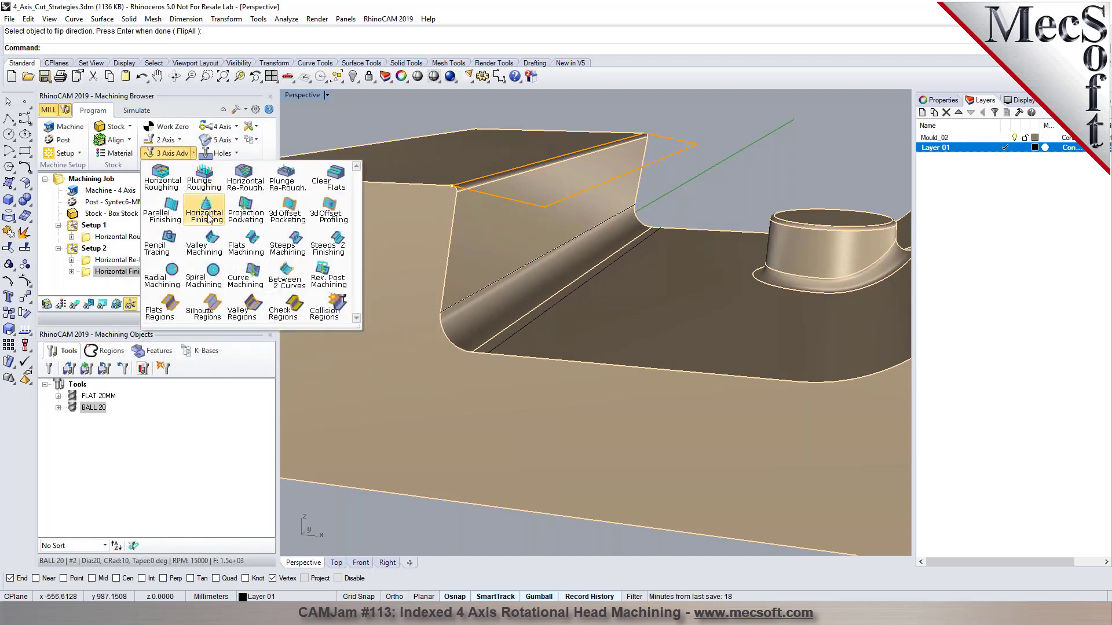
click(278, 278)
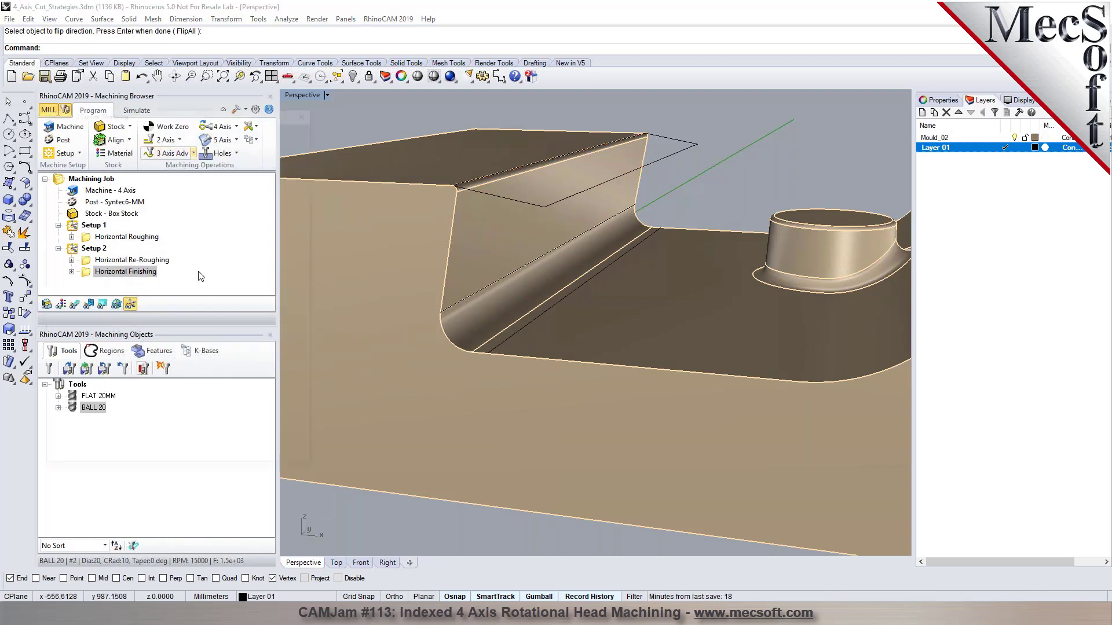
click(142, 369)
click(475, 294)
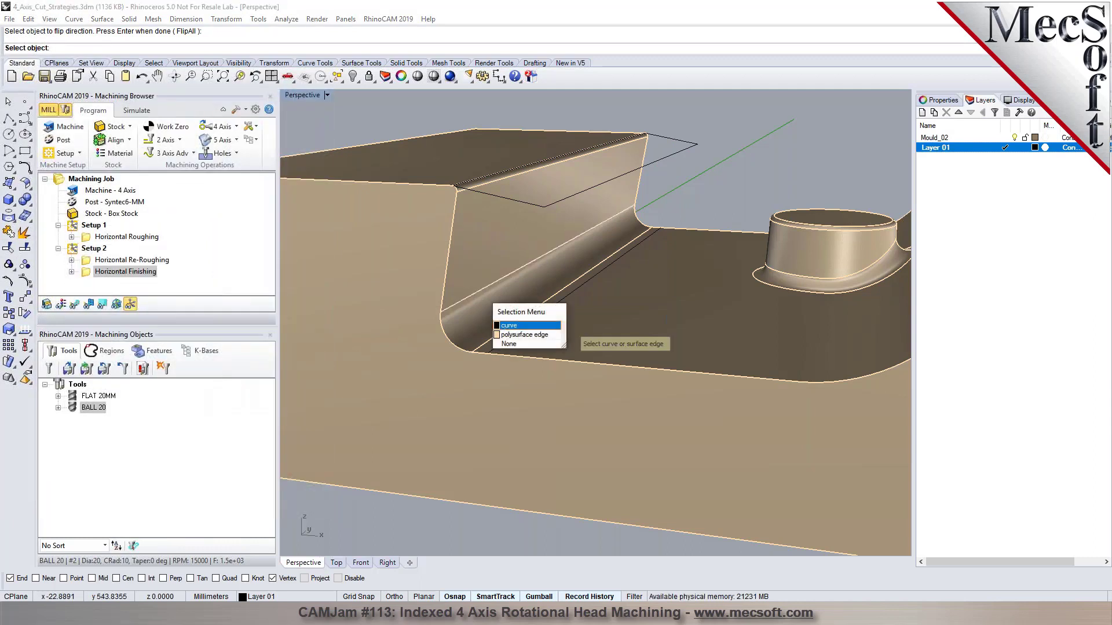
click(509, 325)
key(Return)
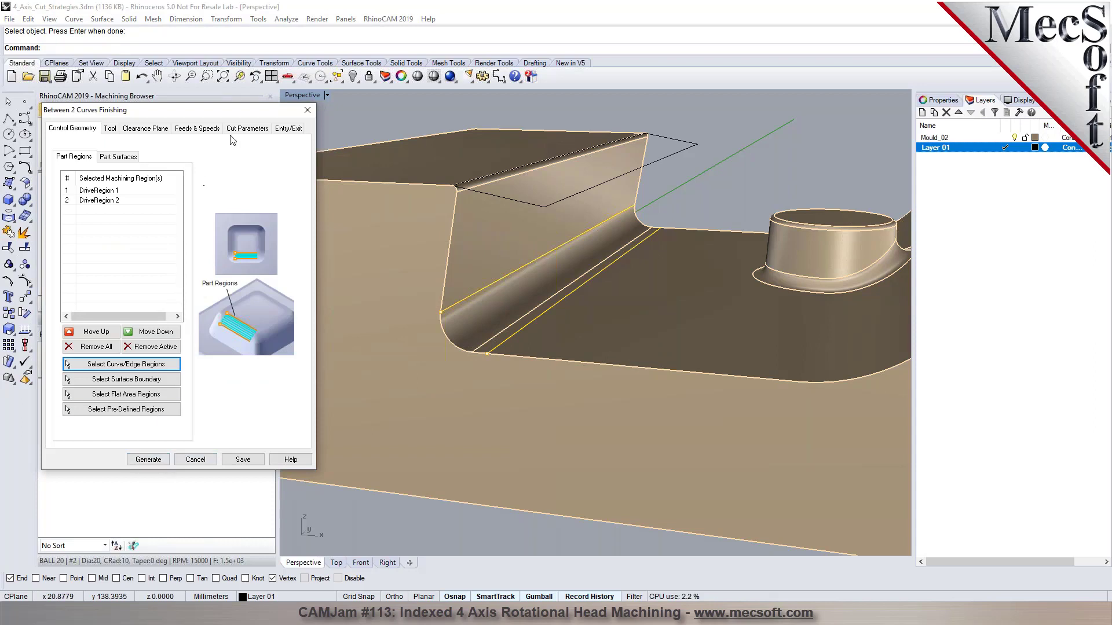
Step: Set the stepover to 15 % of the tool diameter and generate the Between 2 Curves Finishing toolpath
click(246, 128)
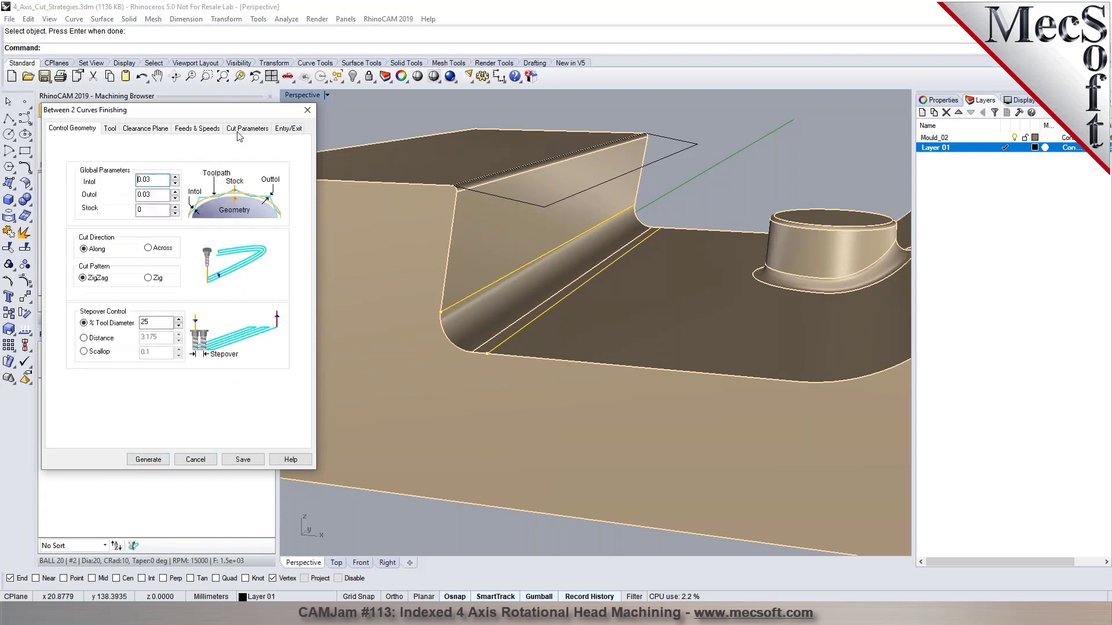
double_click(146, 323)
text(15)
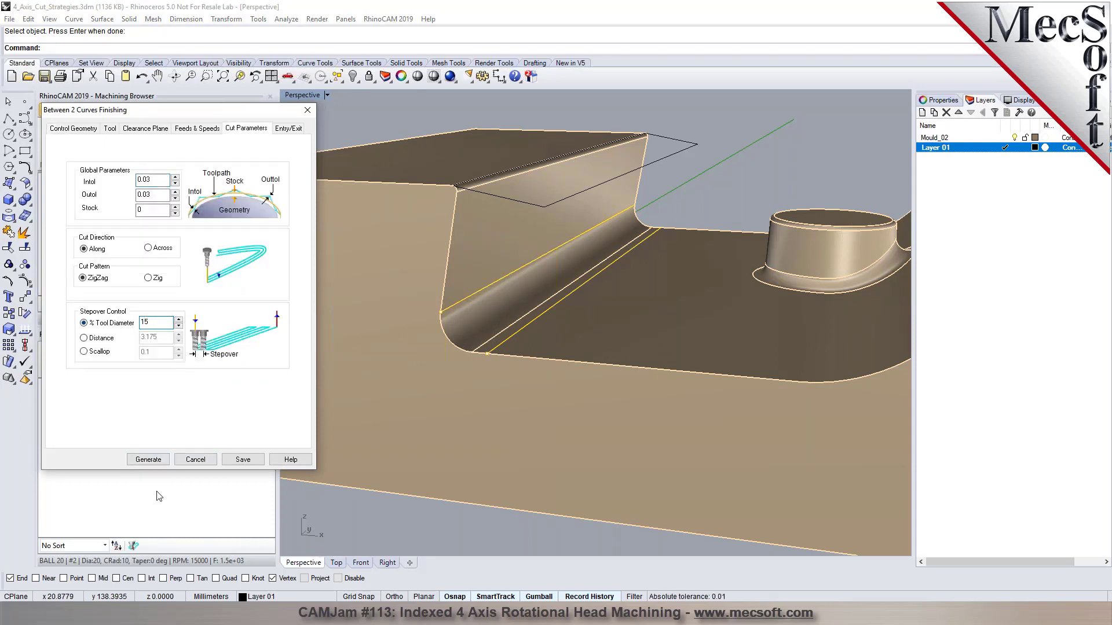
click(148, 459)
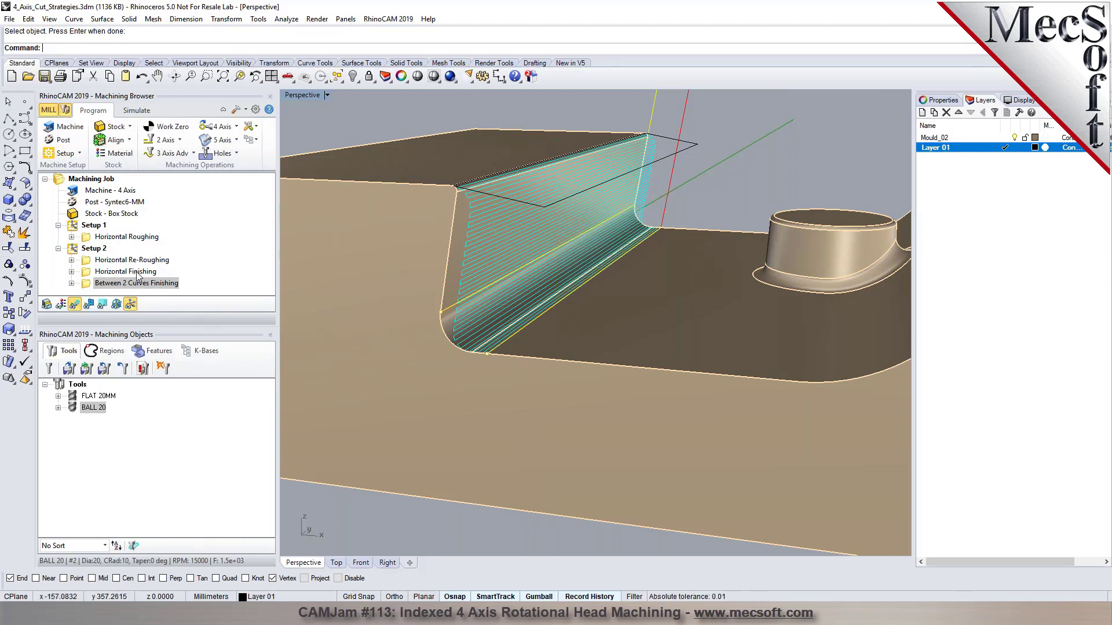
Step: Move Between 2 Curves Finishing ahead of Horizontal Finishing in Setup 2 and simulate its cut along the undercut fillet
drag(88, 285, 93, 271)
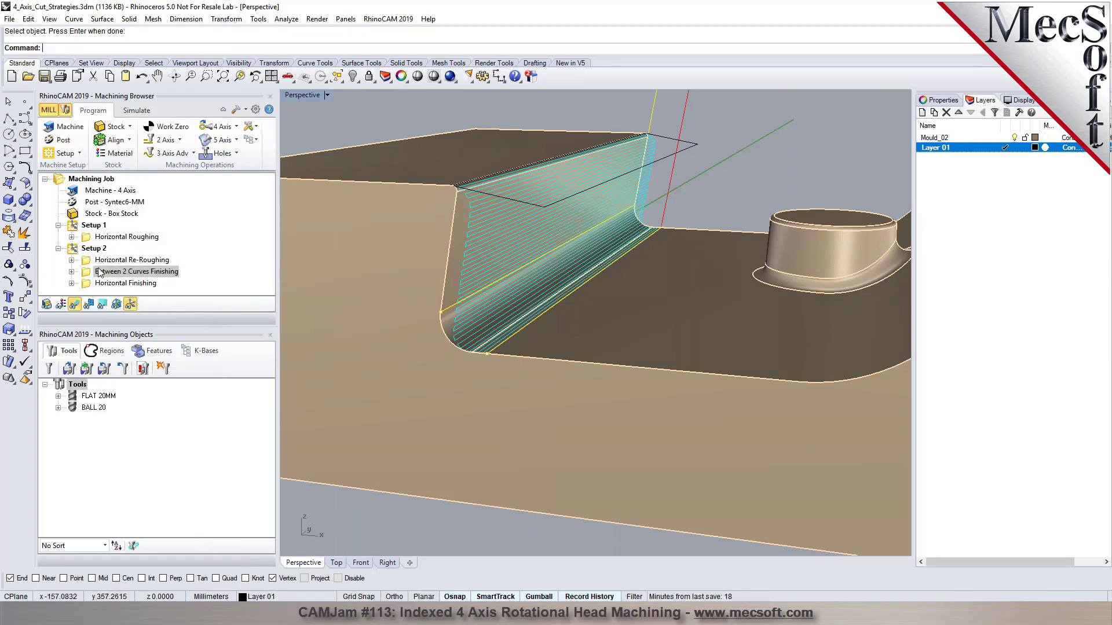
click(136, 111)
click(133, 140)
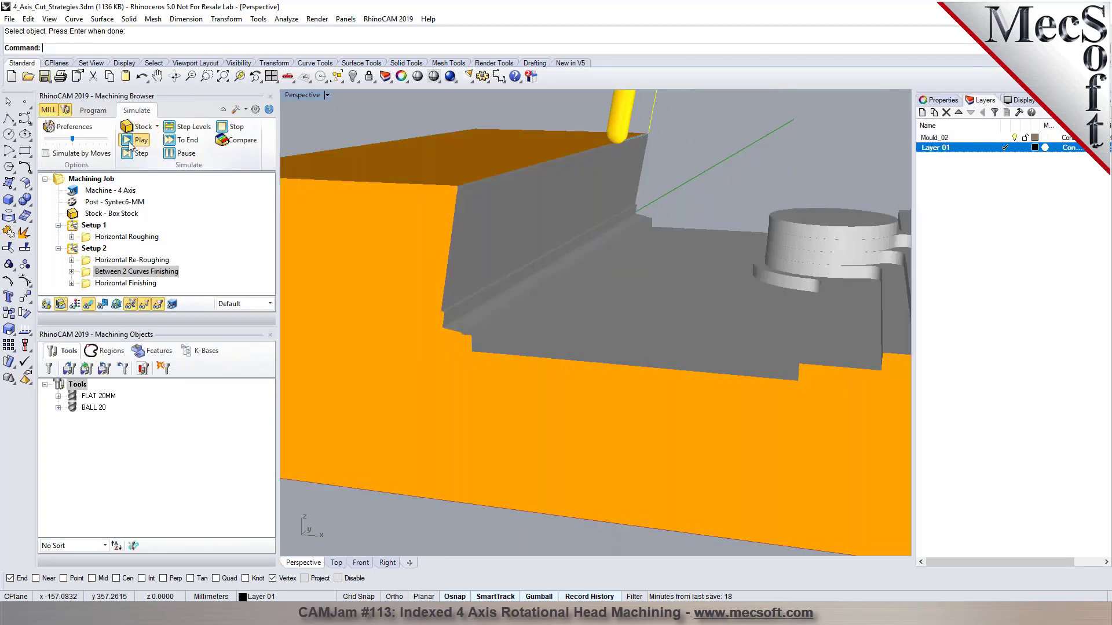
drag(70, 139, 89, 139)
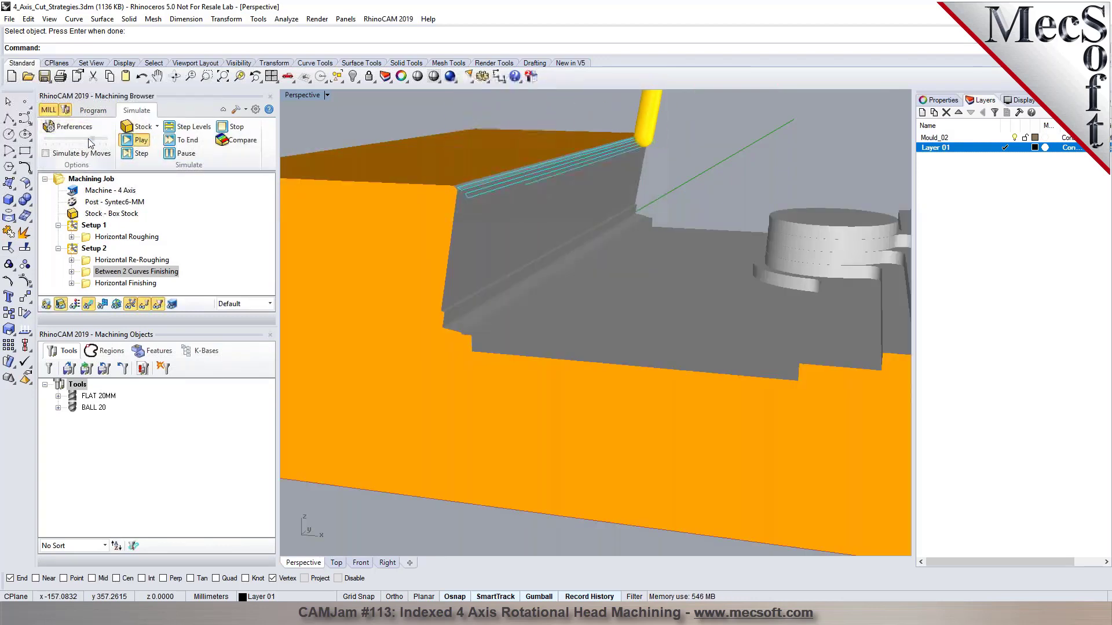
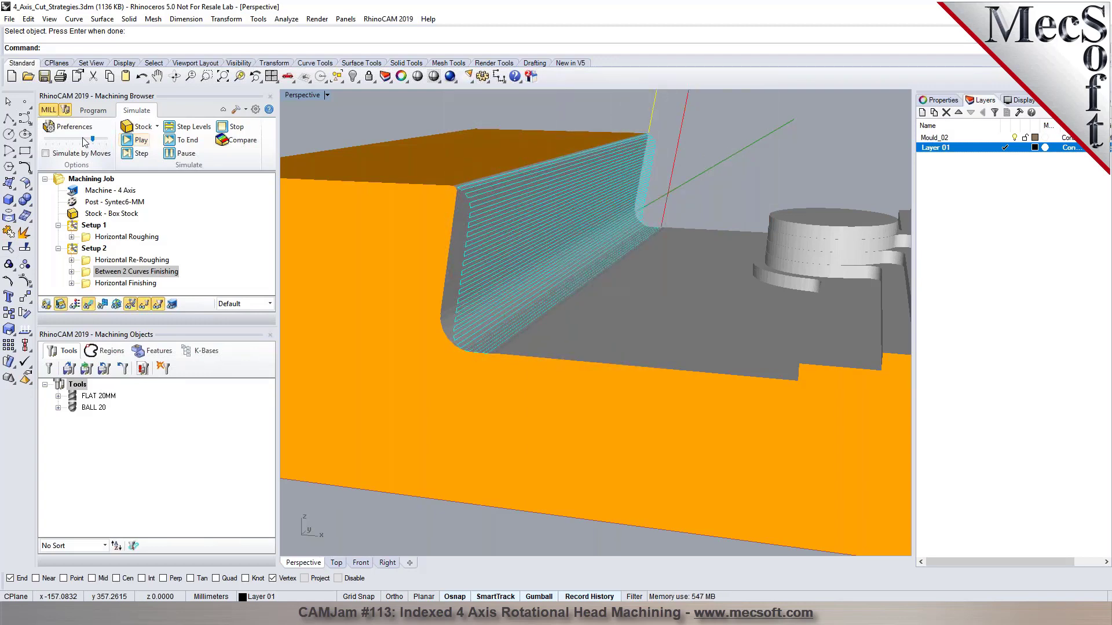
scroll(556, 248, down, 3)
right_drag(556, 247, 594, 268)
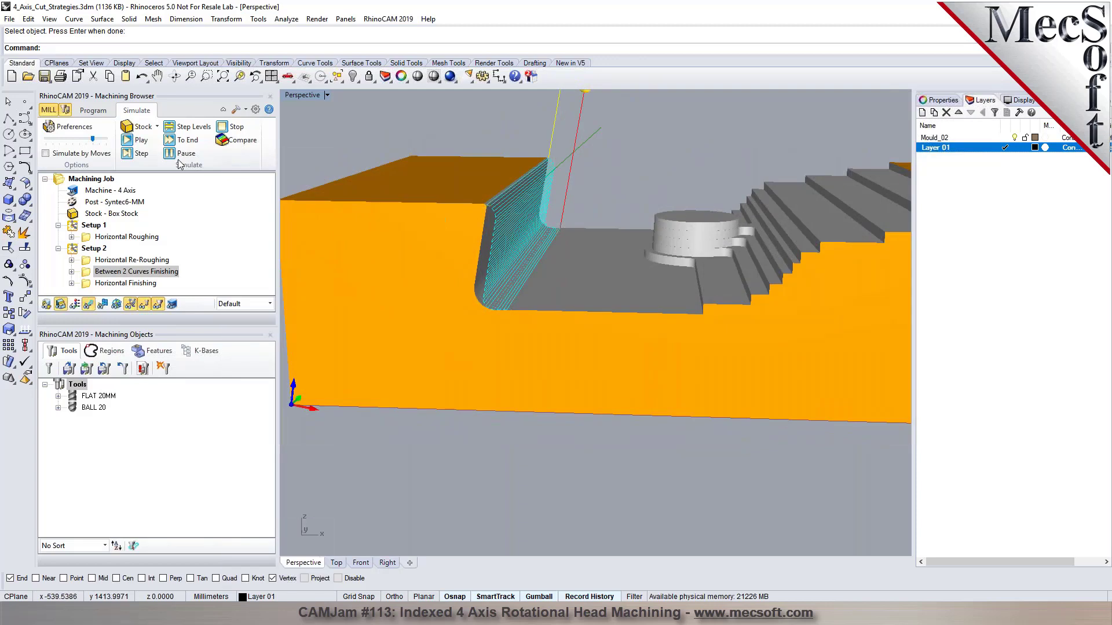
click(97, 111)
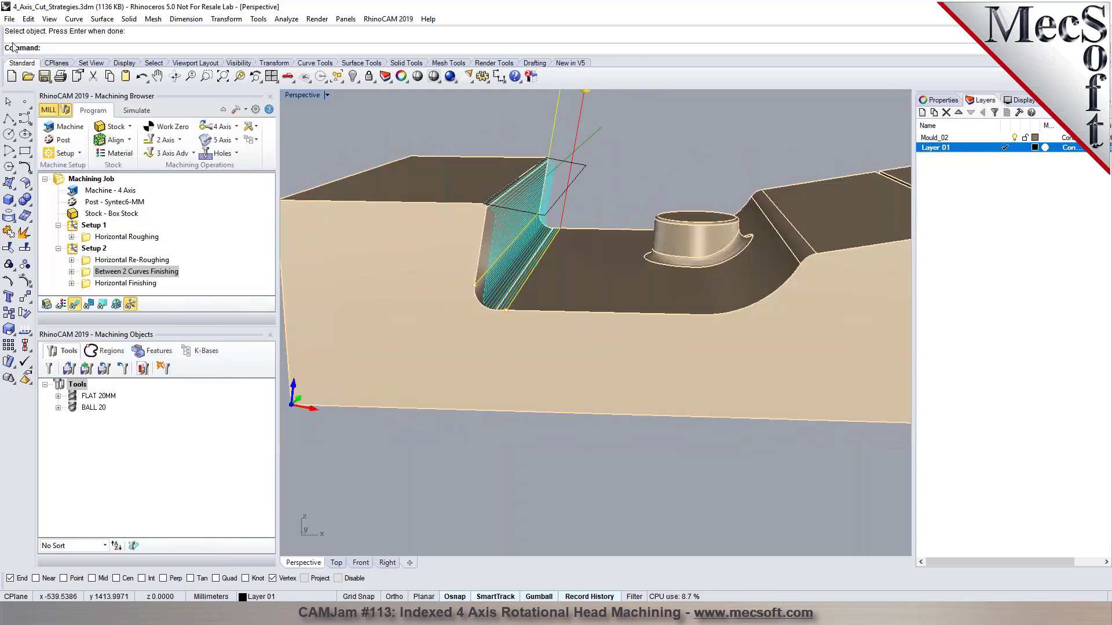
Step: Save the model as a new Rhino 5 file named 4_Axis_Cut_Strategies-REV1.3dm
click(44, 76)
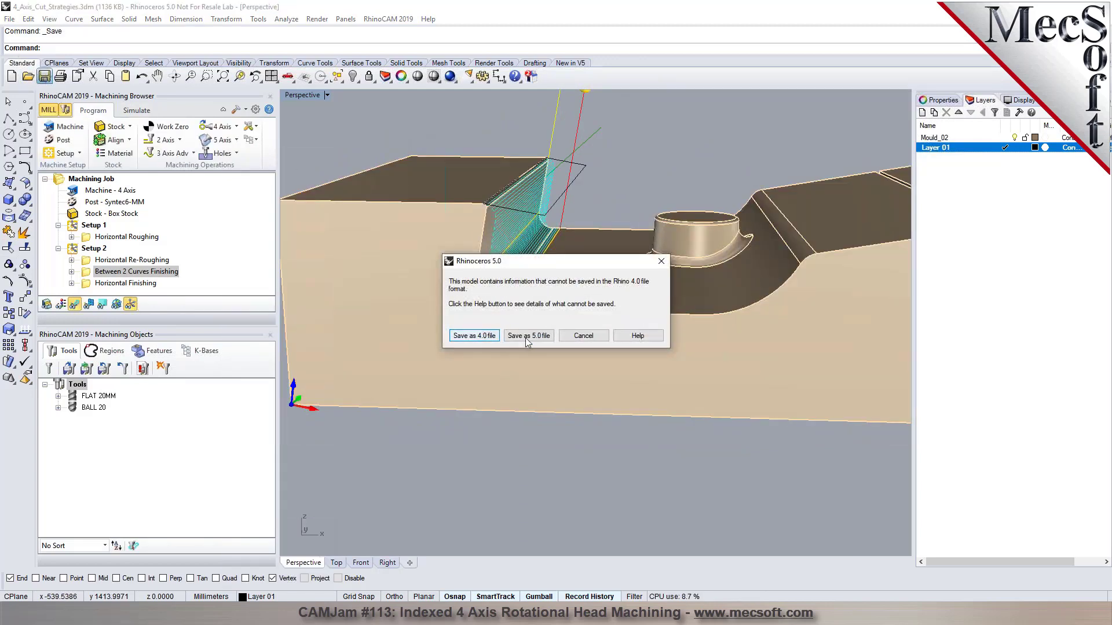
click(583, 335)
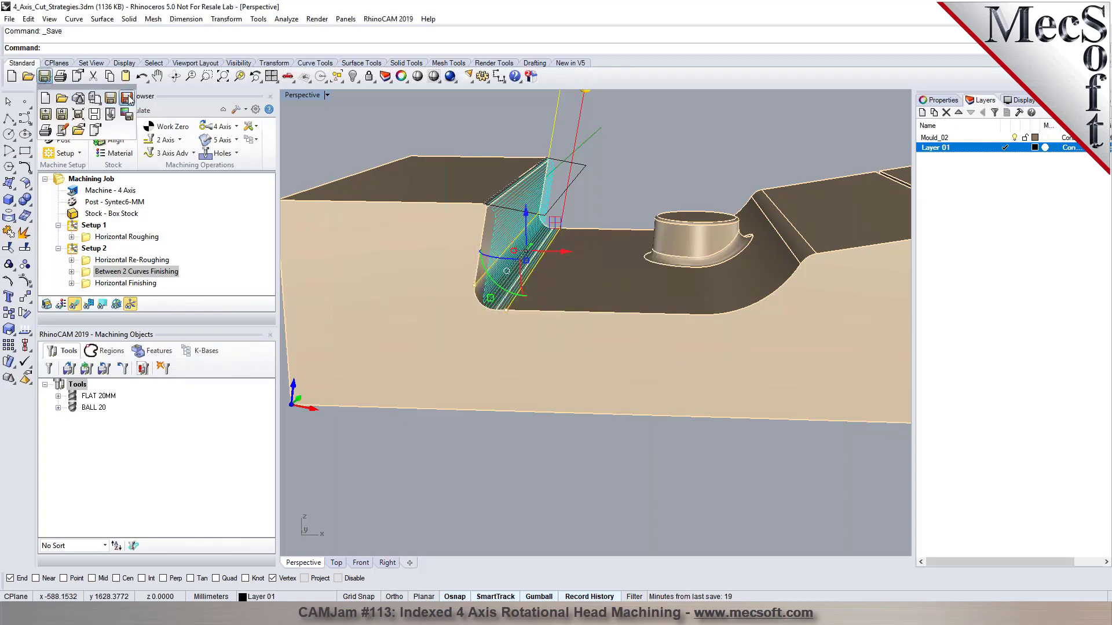
right_click(45, 79)
click(245, 386)
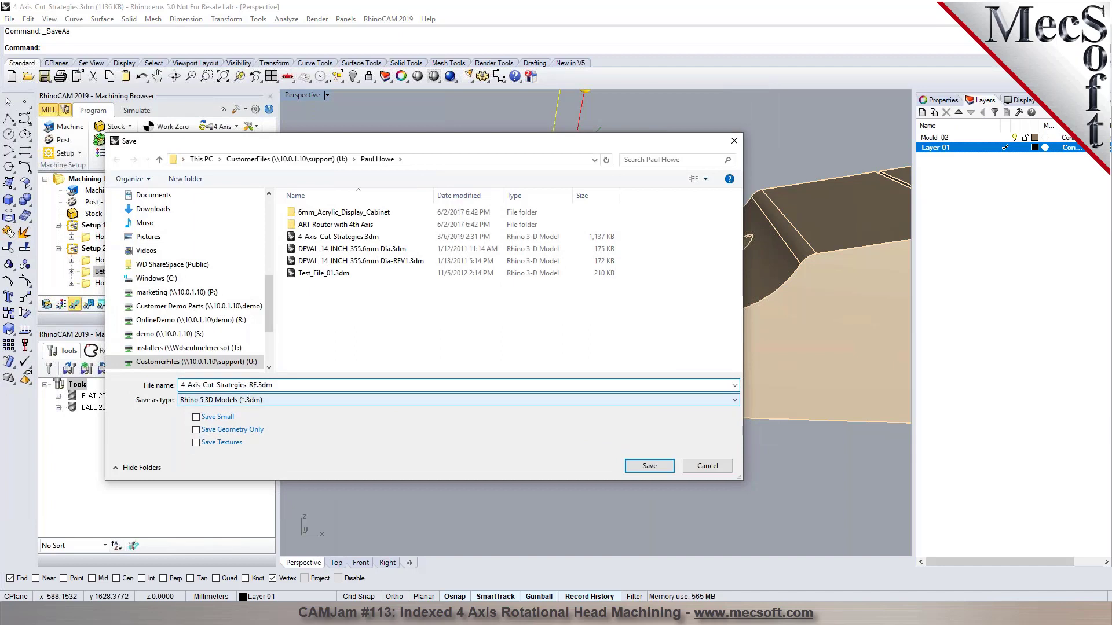
key(Return)
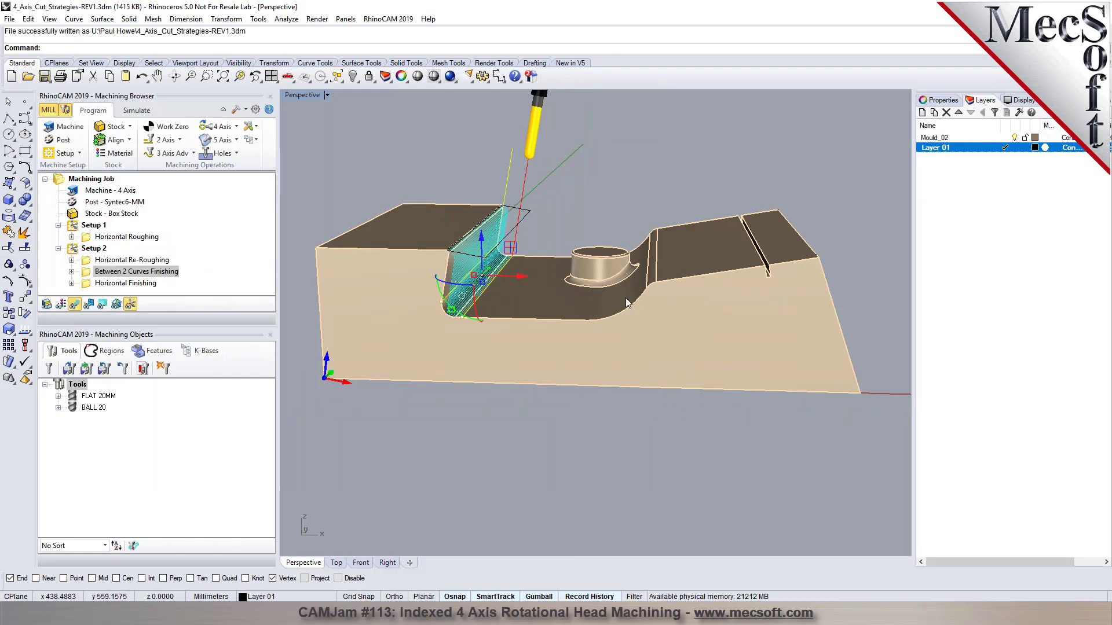
right_drag(576, 300, 673, 269)
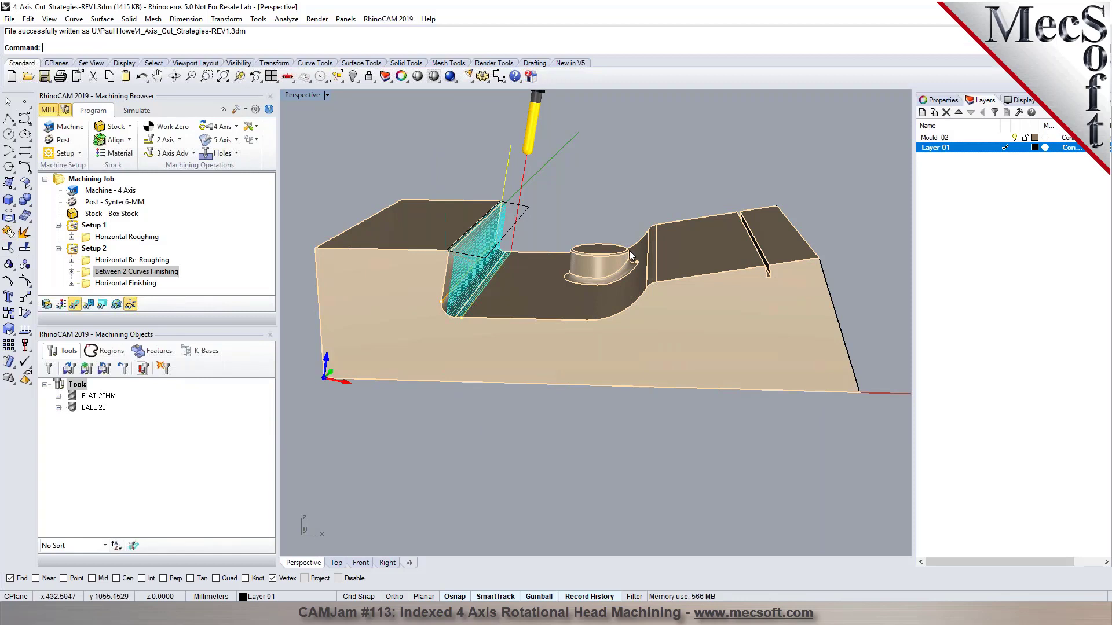
scroll(630, 304, up, 4)
right_drag(638, 303, 635, 302)
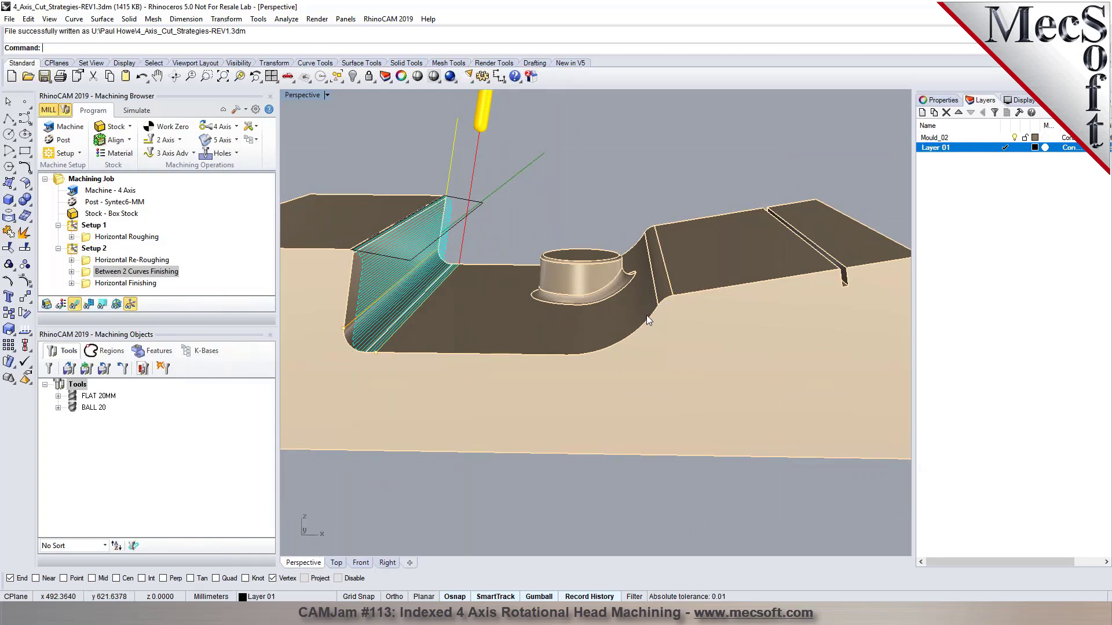
Step: Cut the Horizontal Finishing operation out of Setup 2
scroll(643, 314, down, 3)
right_drag(660, 307, 655, 311)
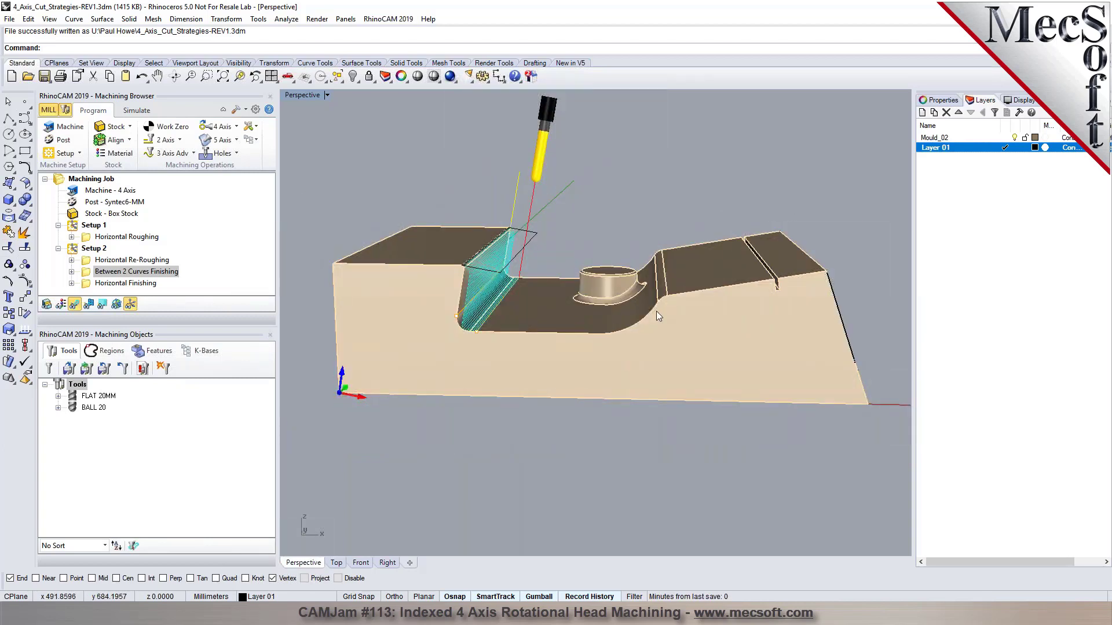
click(122, 283)
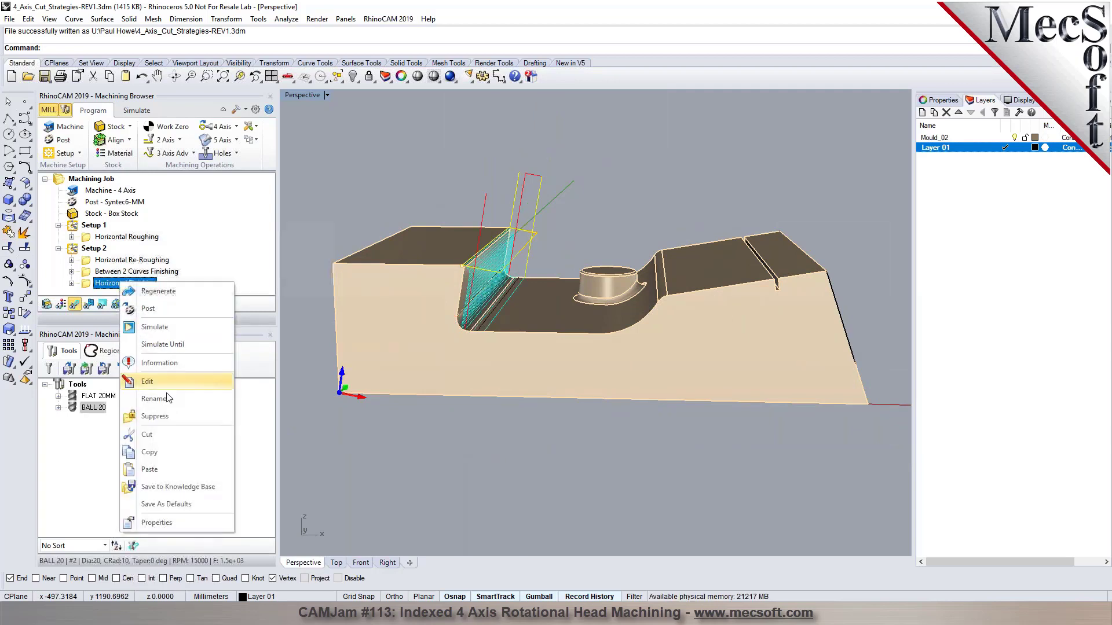
right_click(122, 284)
click(148, 435)
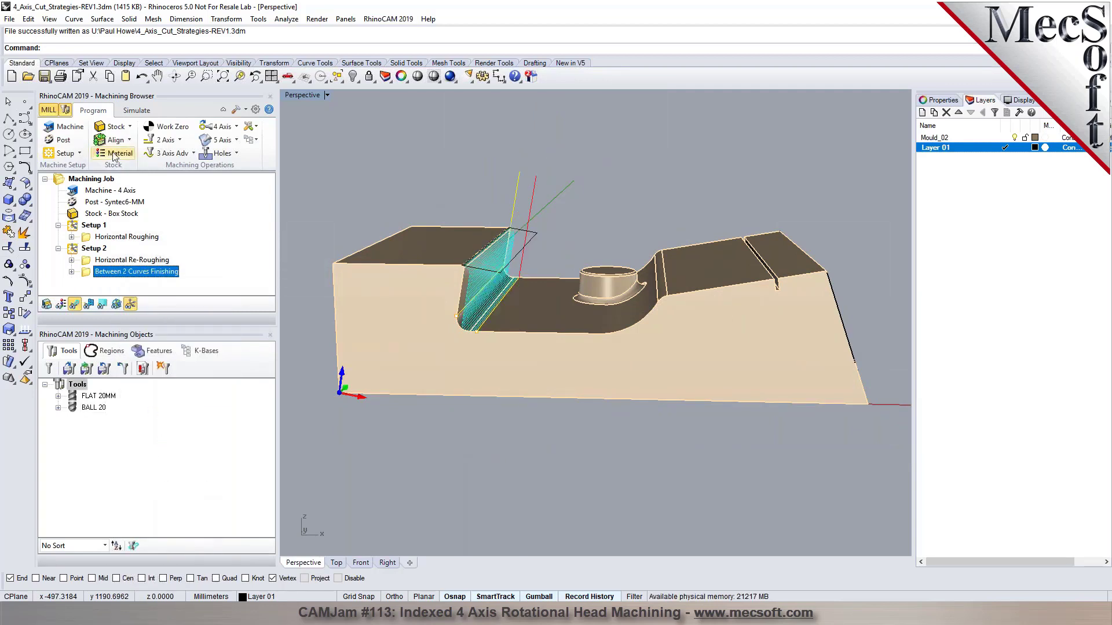
Step: Create a third setup with its orientation aligned to the large sloped top face between the fillet and the groove
click(79, 153)
click(63, 176)
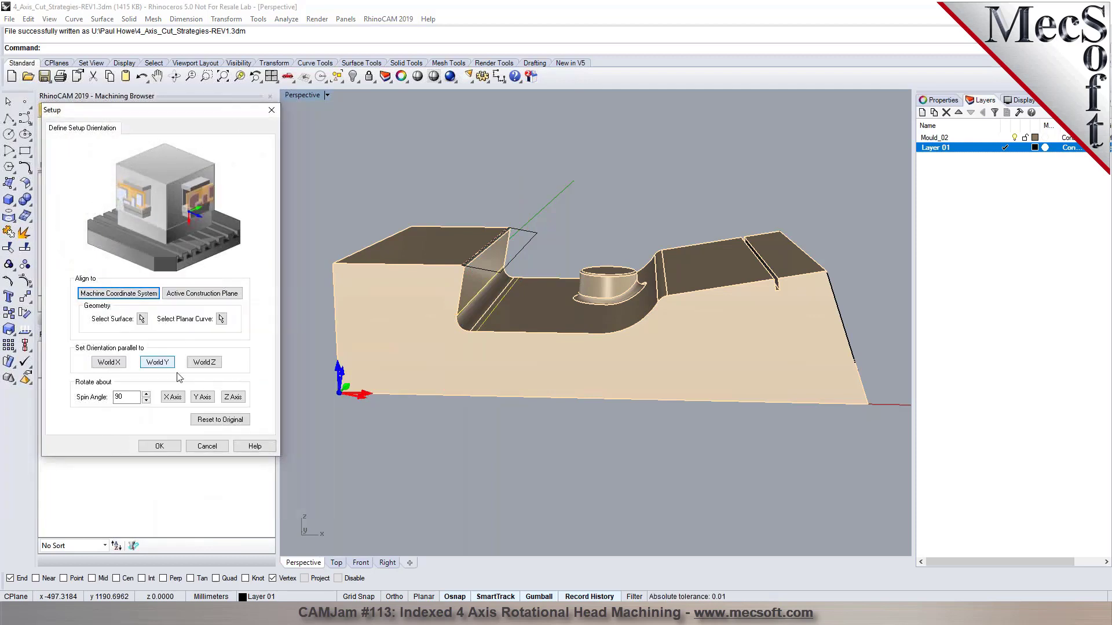
click(142, 320)
click(707, 259)
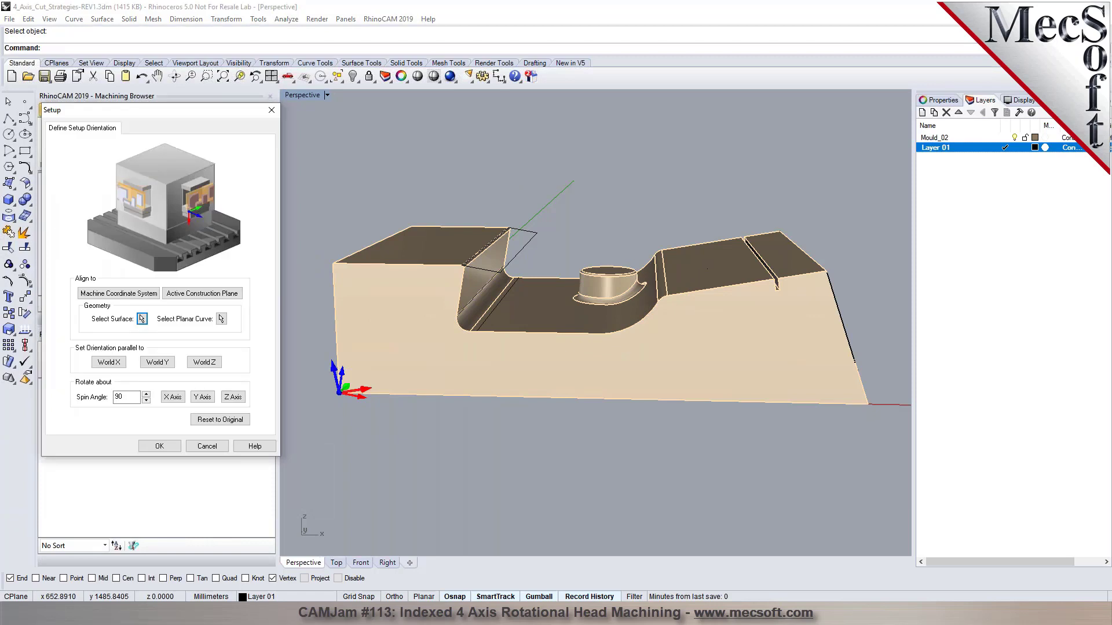
click(158, 446)
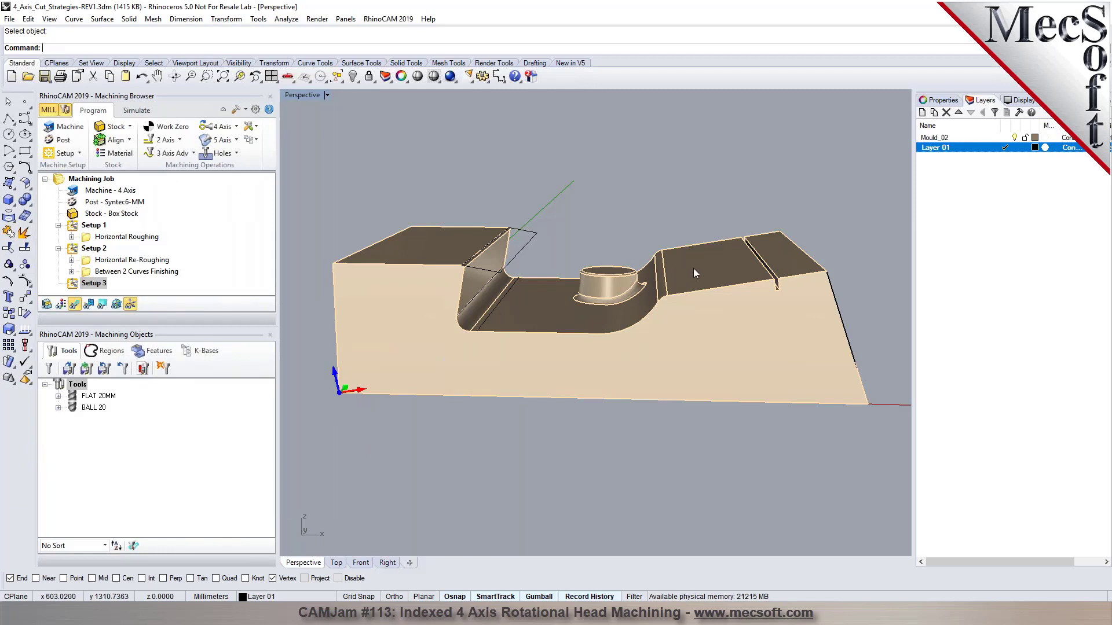
scroll(718, 259, up, 3)
right_drag(717, 259, 644, 275)
scroll(644, 274, down, 5)
scroll(691, 276, down, 2)
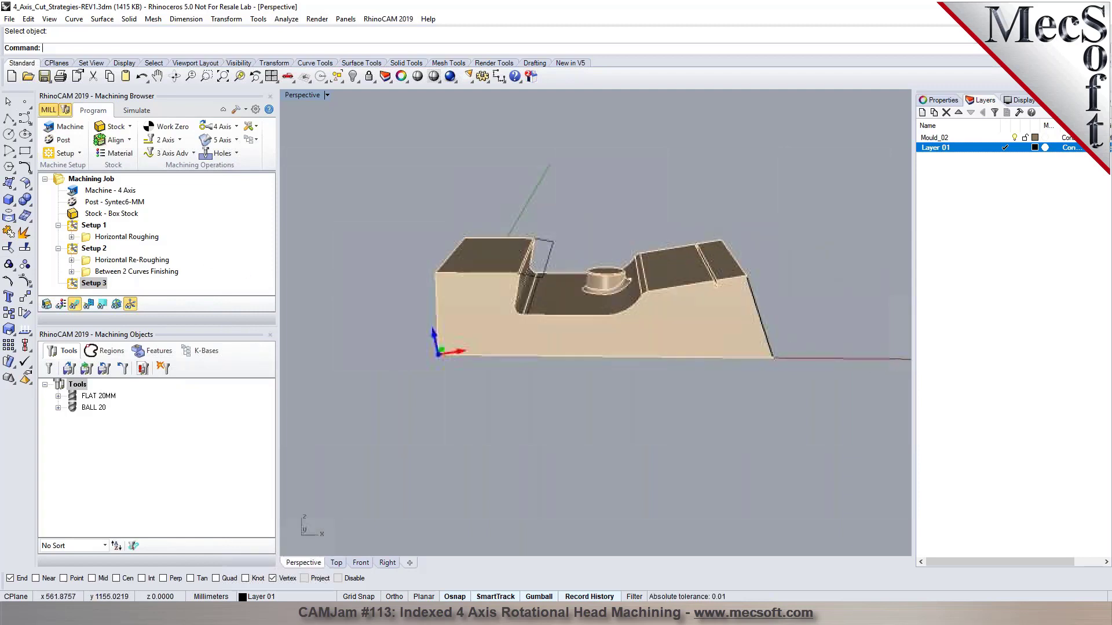
scroll(688, 263, up, 3)
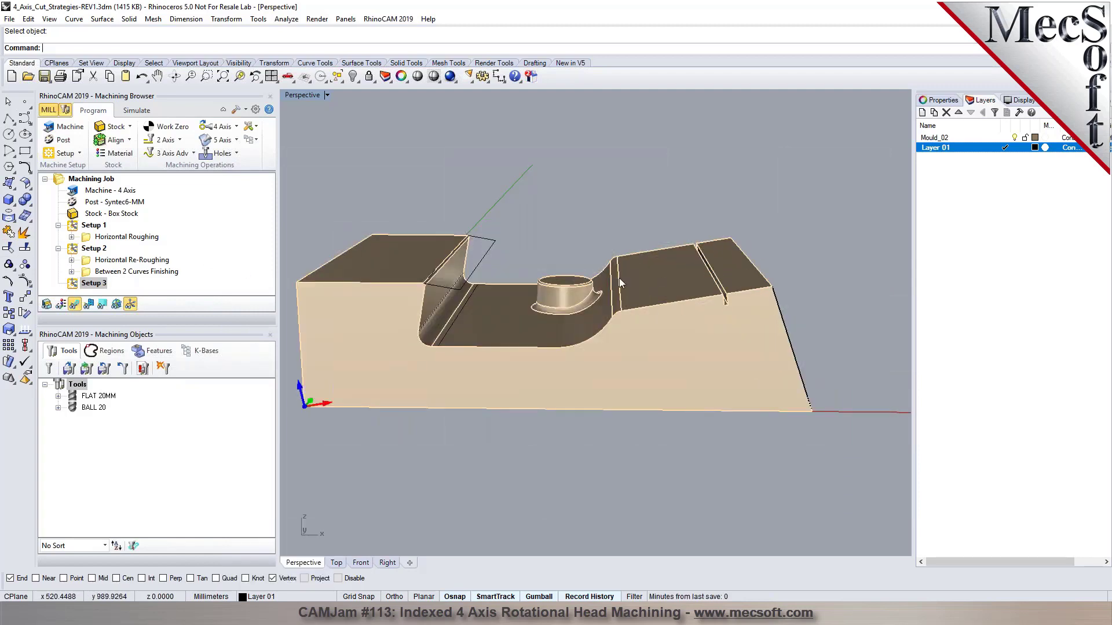
scroll(632, 290, up, 1)
scroll(662, 258, up, 3)
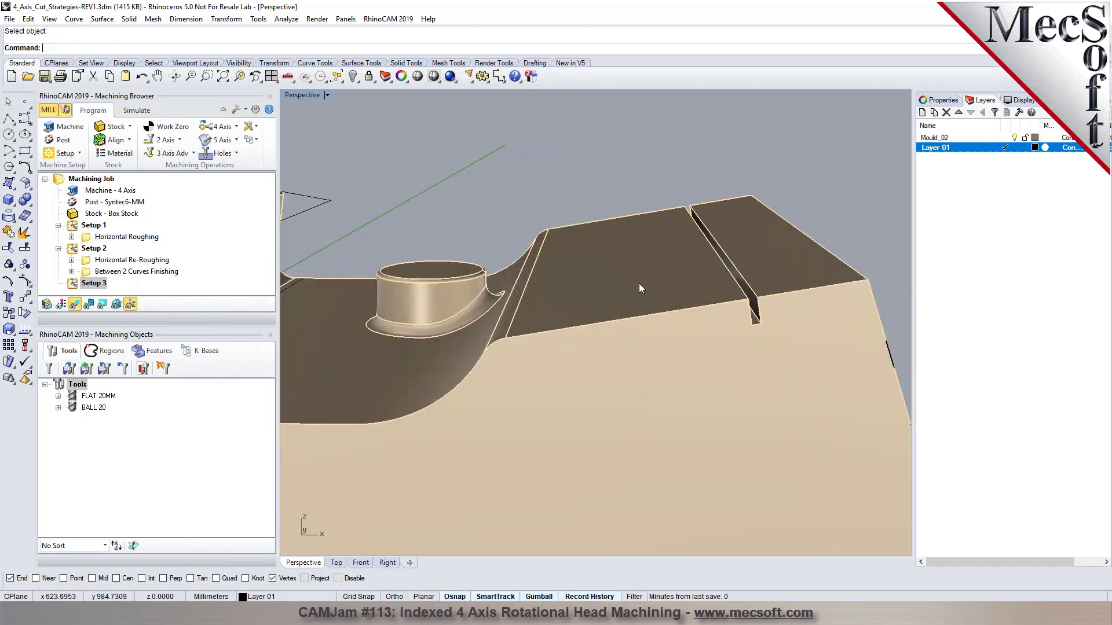
click(25, 151)
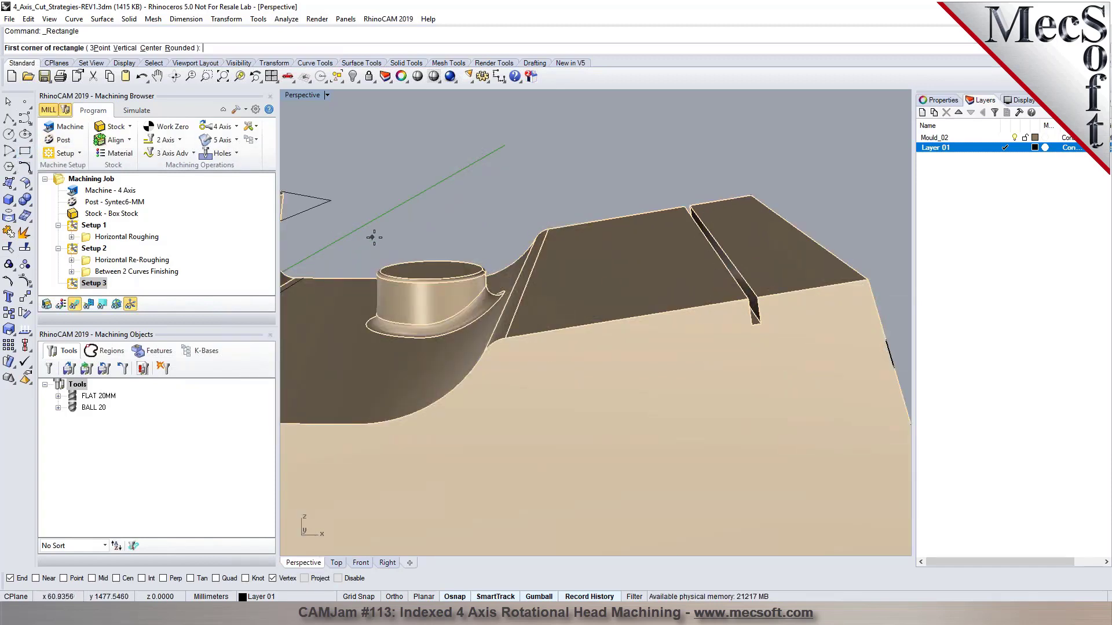
click(547, 229)
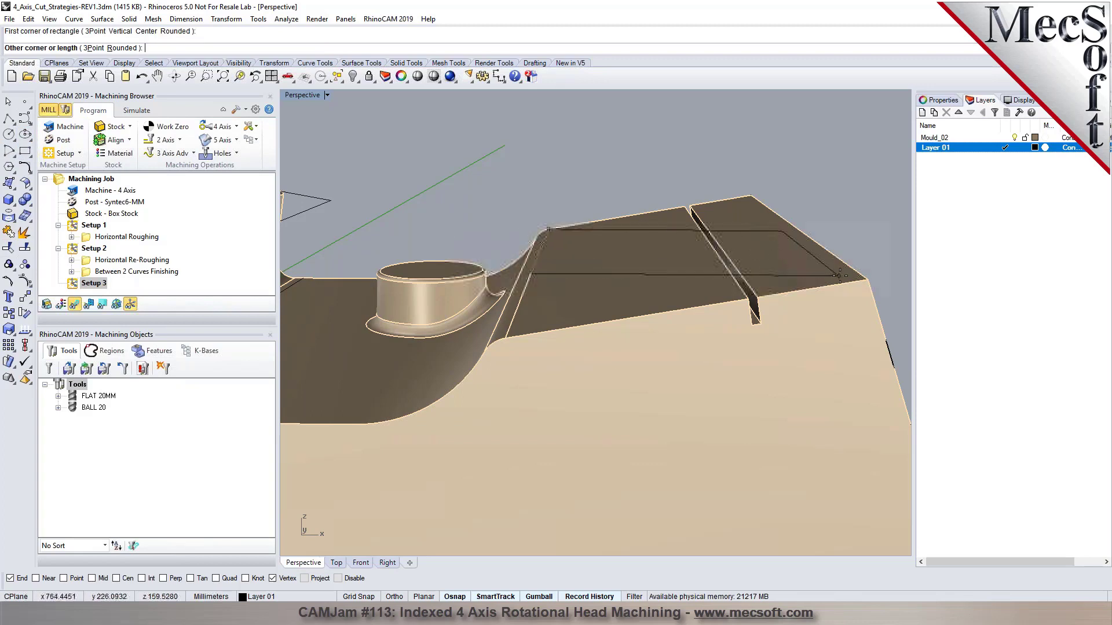
key(Escape)
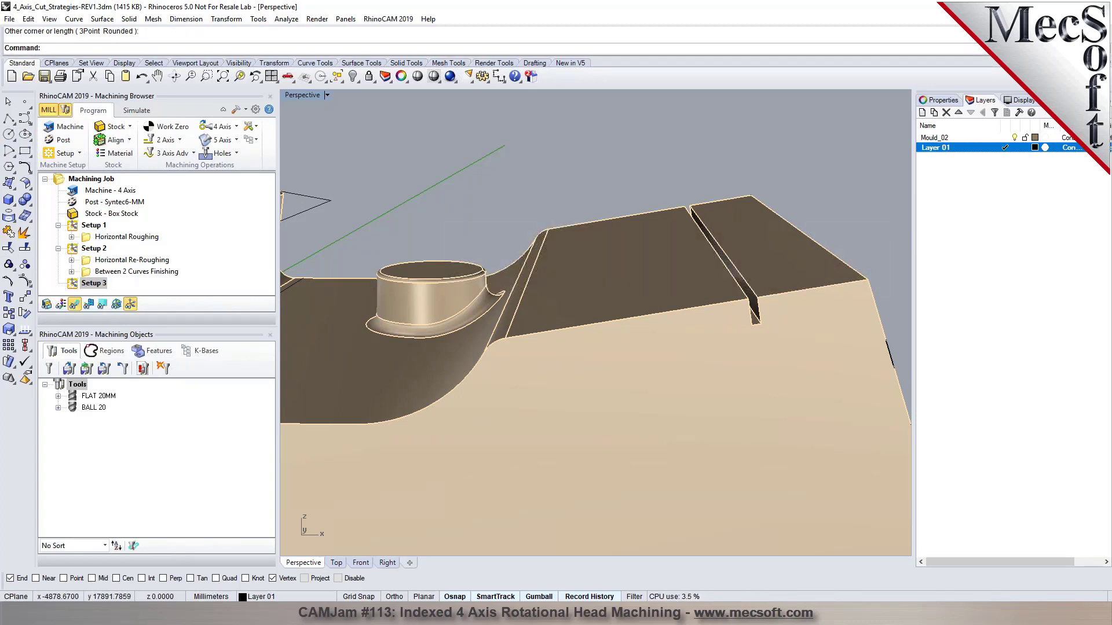
Step: Draw a closed polyline through the four outer corners of the sloped top area, spanning the groove
click(9, 119)
click(558, 247)
click(505, 339)
click(867, 280)
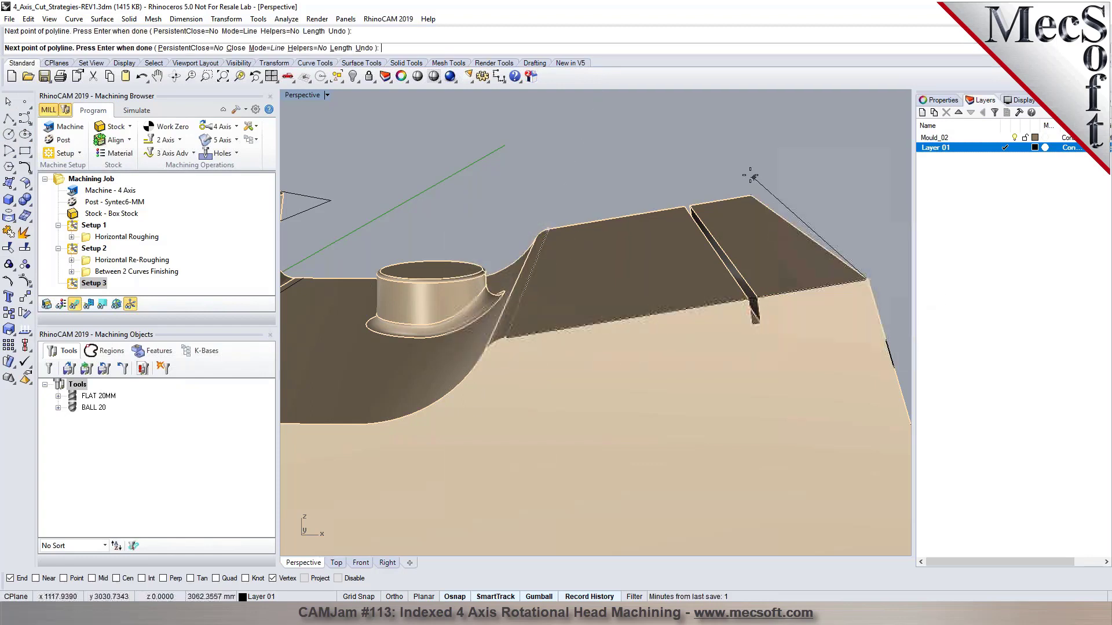
click(751, 187)
click(235, 47)
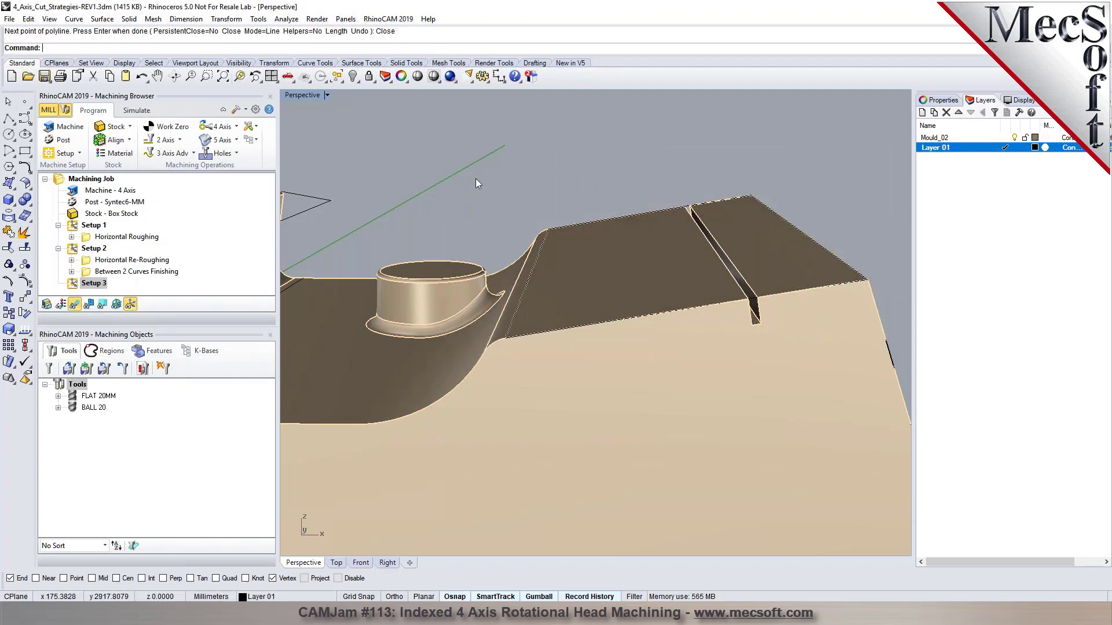
Step: Add a 2 1/2 Axis Facing operation to Setup 3, using the closed polyline as its part region and FLAT 20MM as its tool
click(179, 142)
click(202, 161)
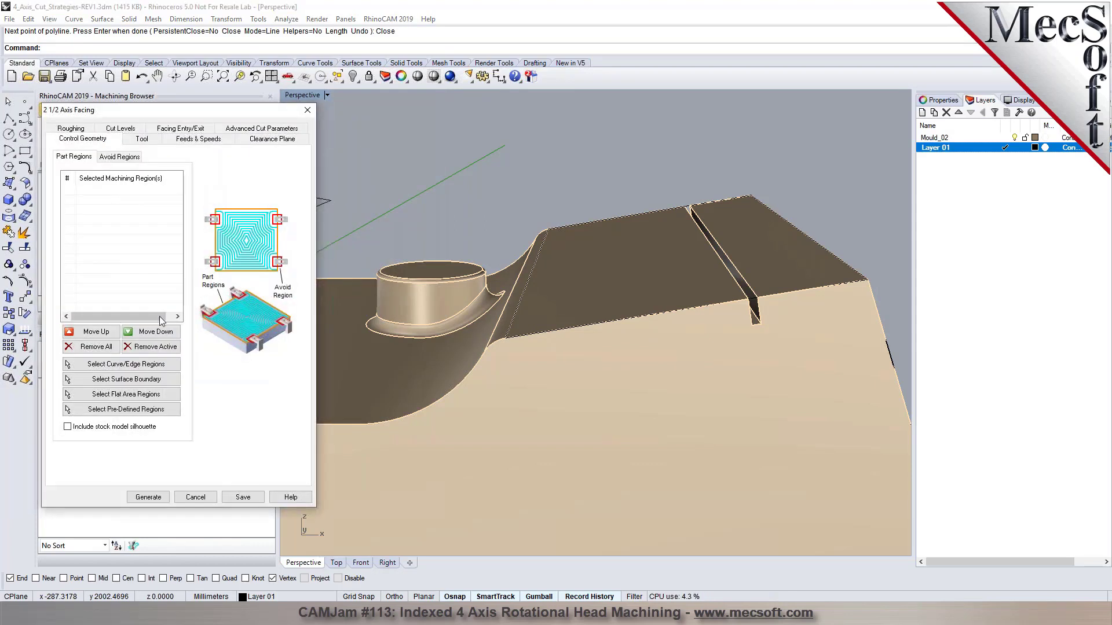
click(114, 364)
click(578, 225)
click(614, 249)
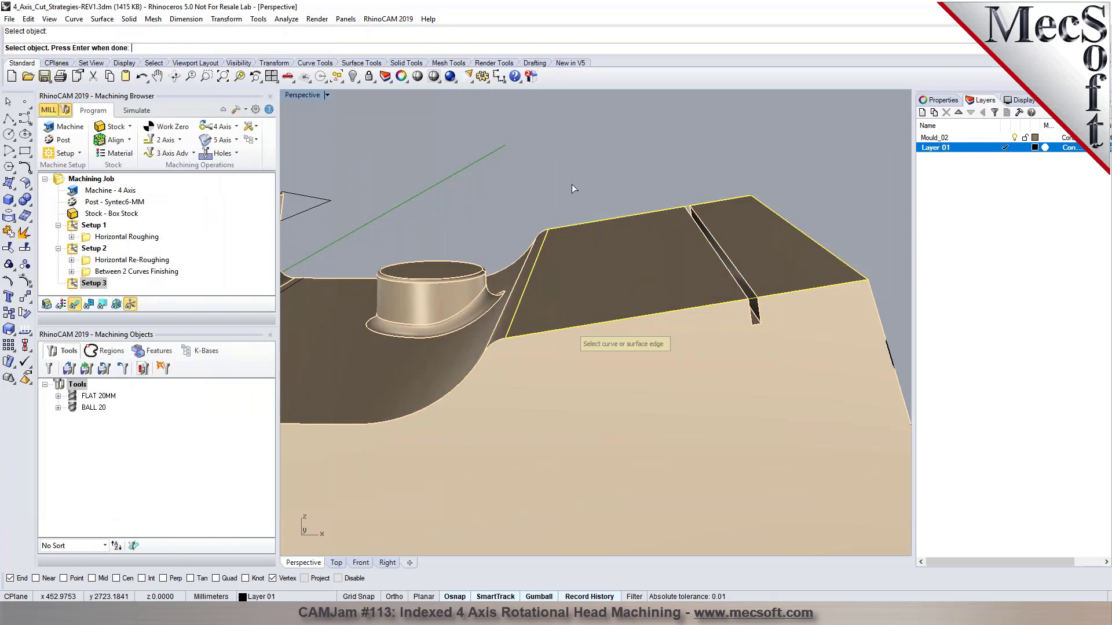
key(Return)
click(143, 139)
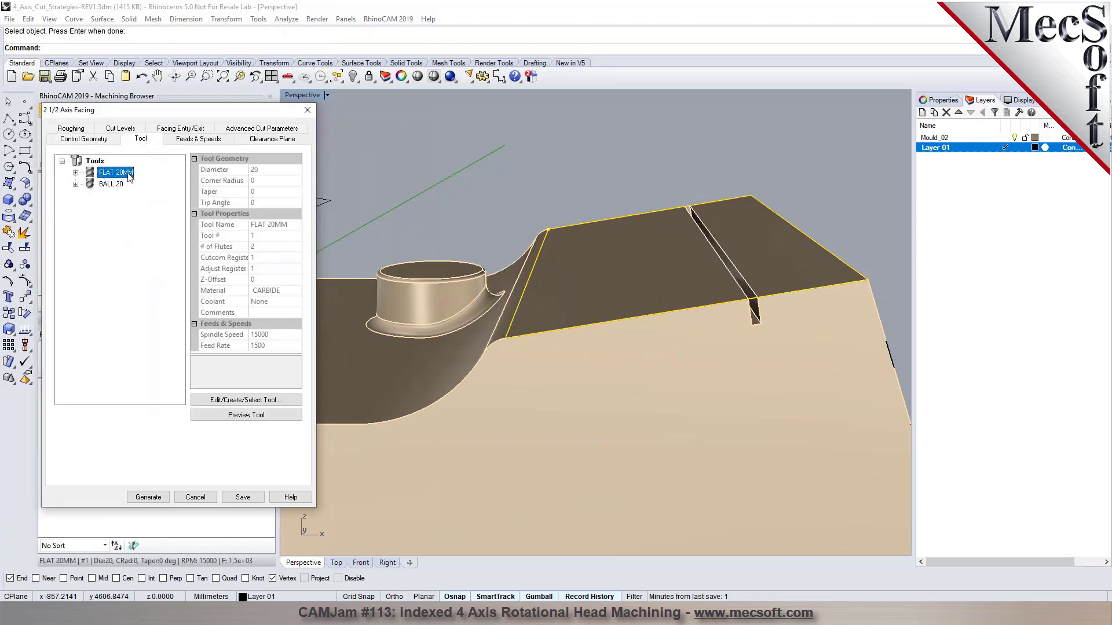
Step: Set the facing operation to linear cuts at a 90-degree angle with a 10% tool-diameter stepover and generate the toolpath
click(74, 129)
scroll(812, 315, down, 5)
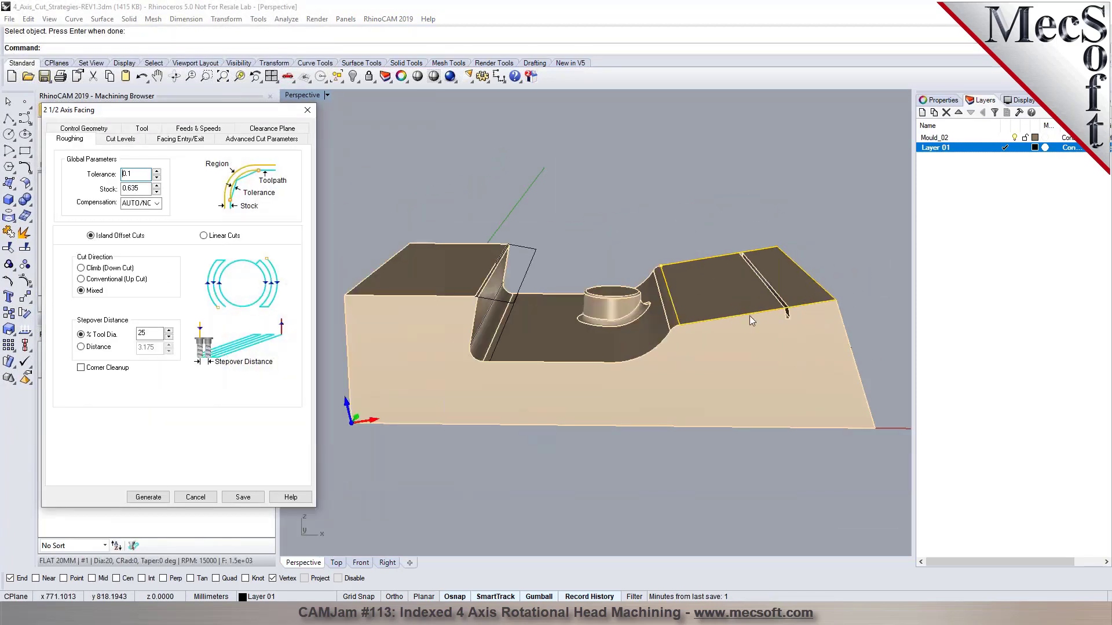
click(204, 235)
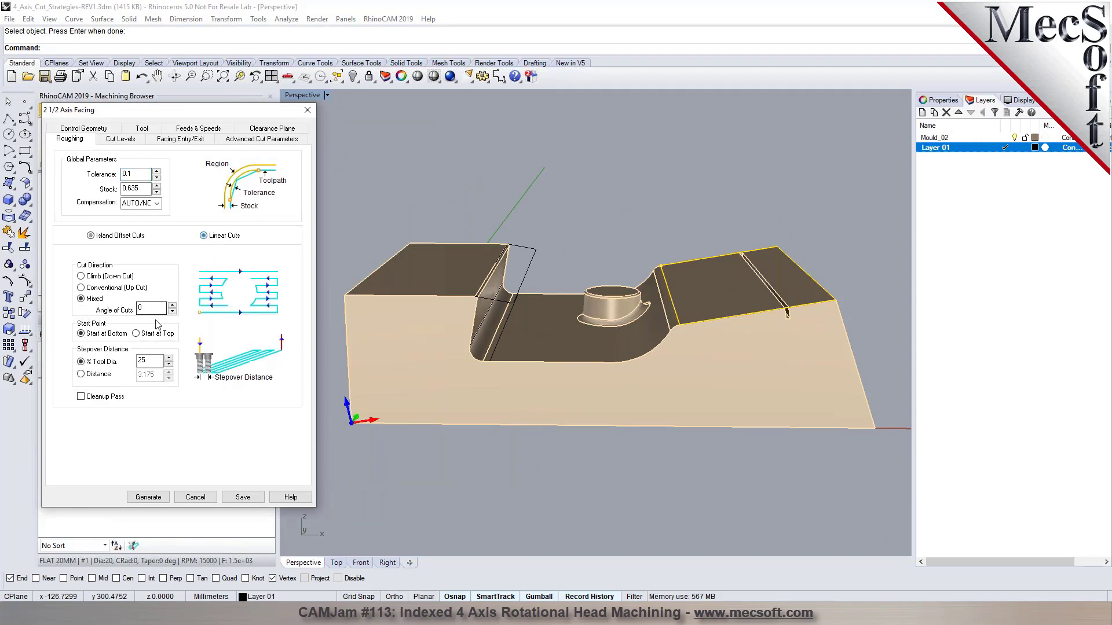
double_click(151, 310)
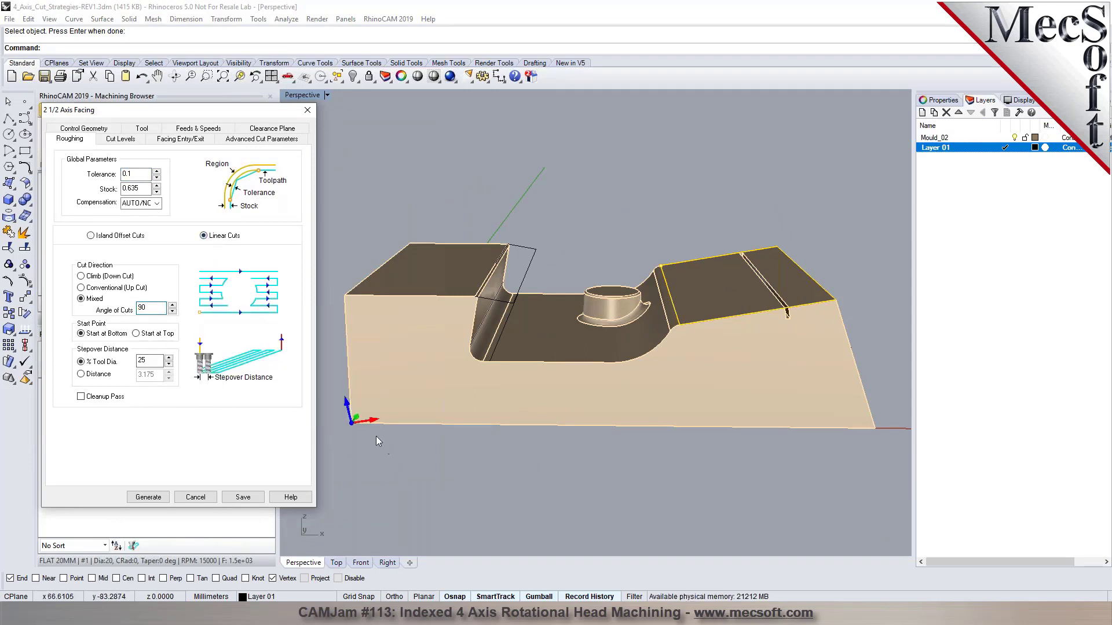
double_click(148, 360)
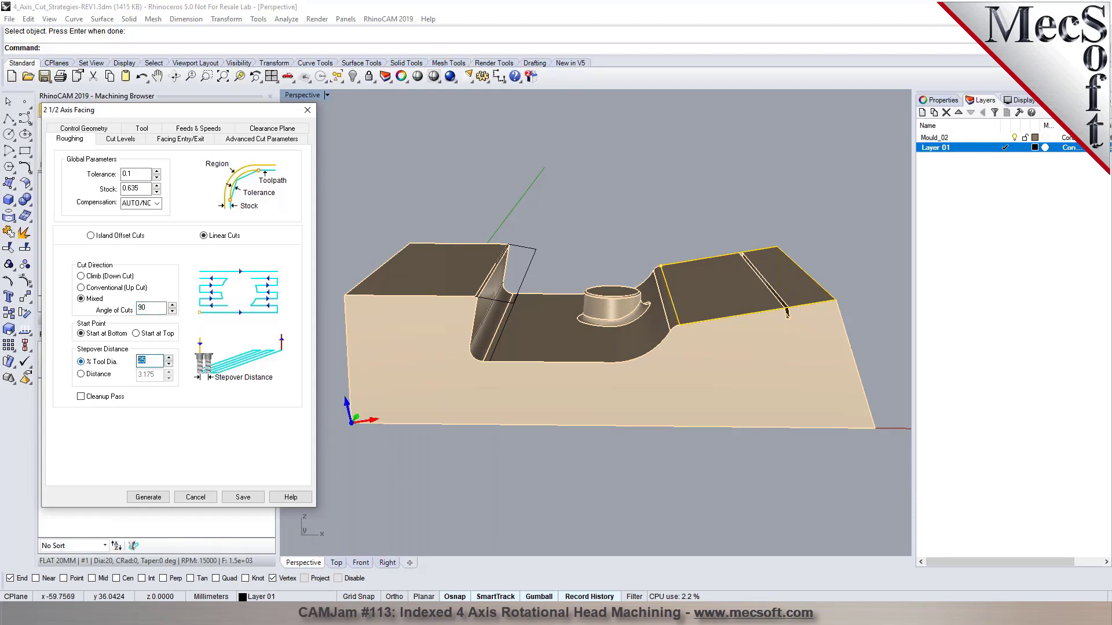
text(10)
click(147, 498)
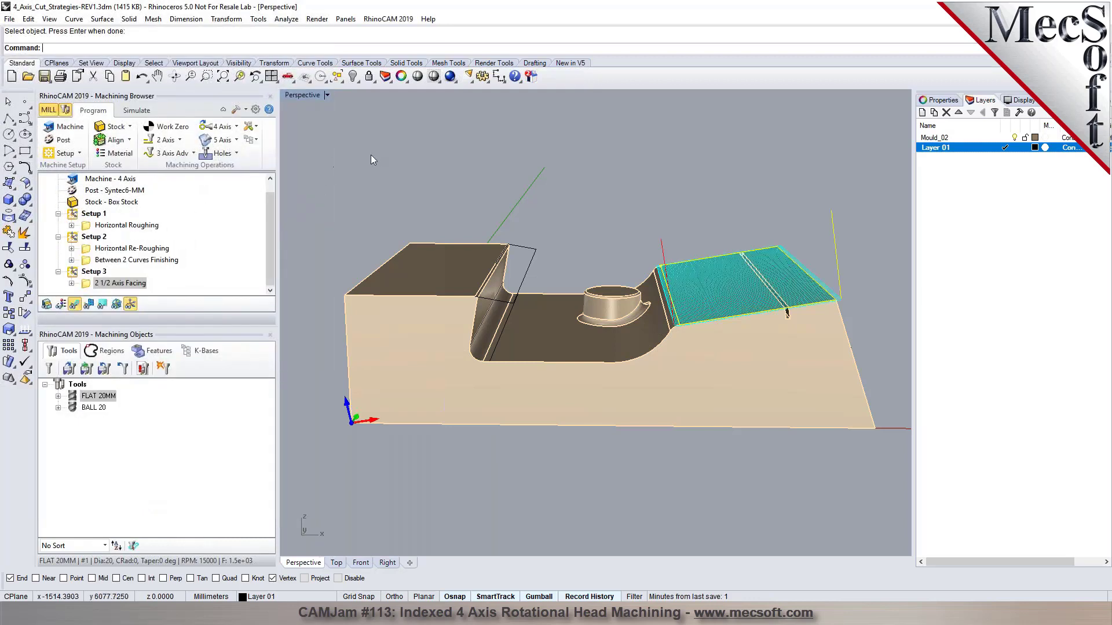
Step: Set the 2 1/2 Axis Facing stepover to 45% of the tool diameter and regenerate the toolpath
double_click(87, 284)
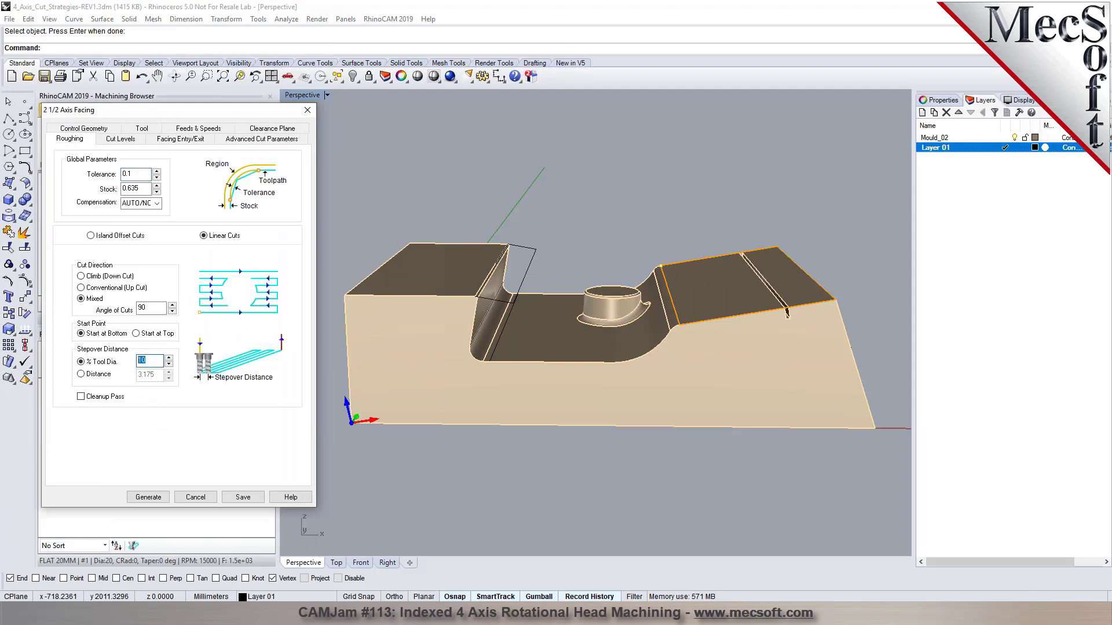
text(45)
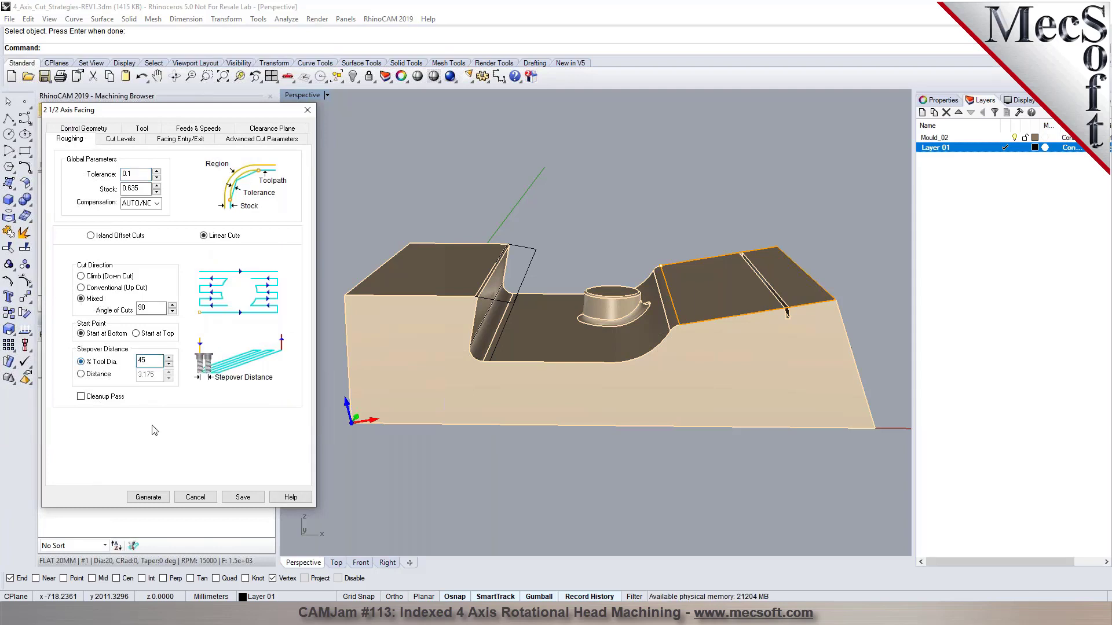
click(148, 497)
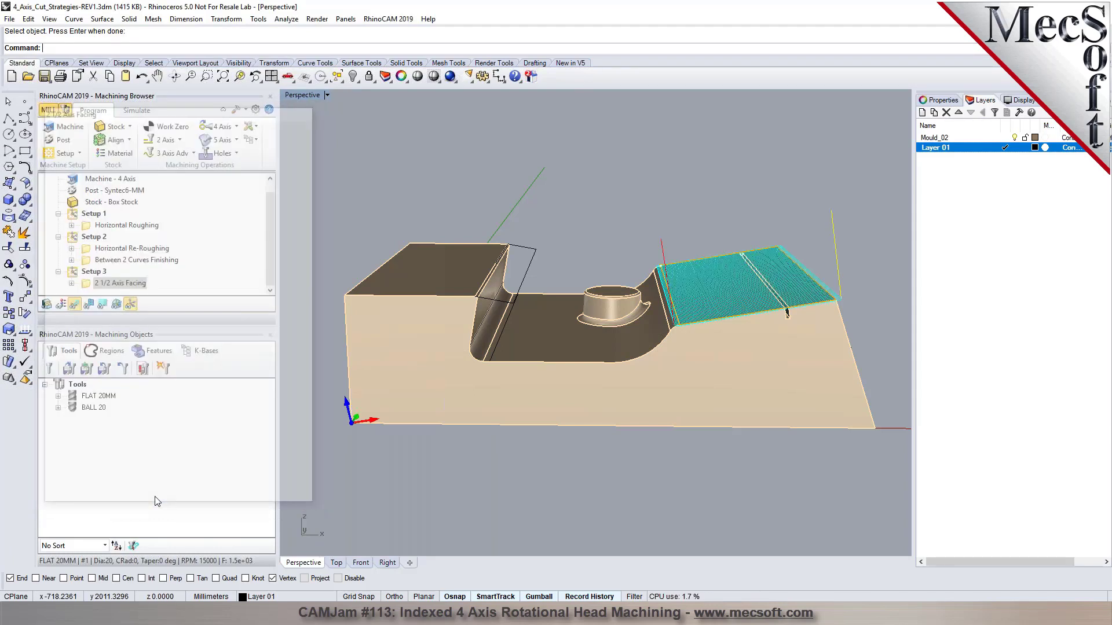
Step: Simulate the 2 1/2 Axis Facing cut in the Perspective view and replay it in the Front view
click(137, 110)
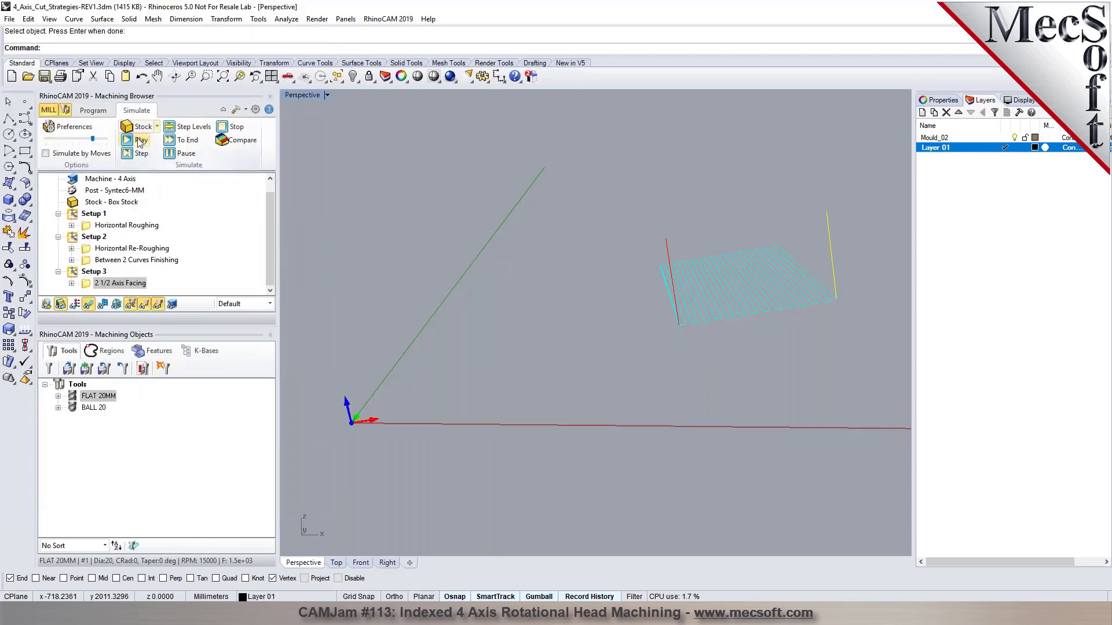
click(139, 141)
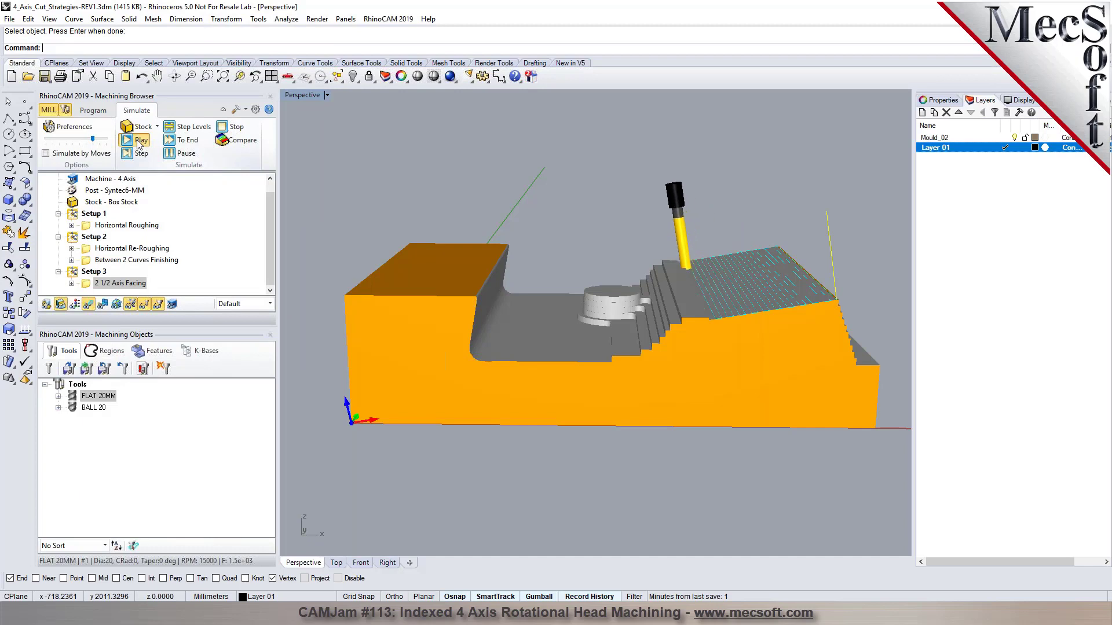
click(360, 563)
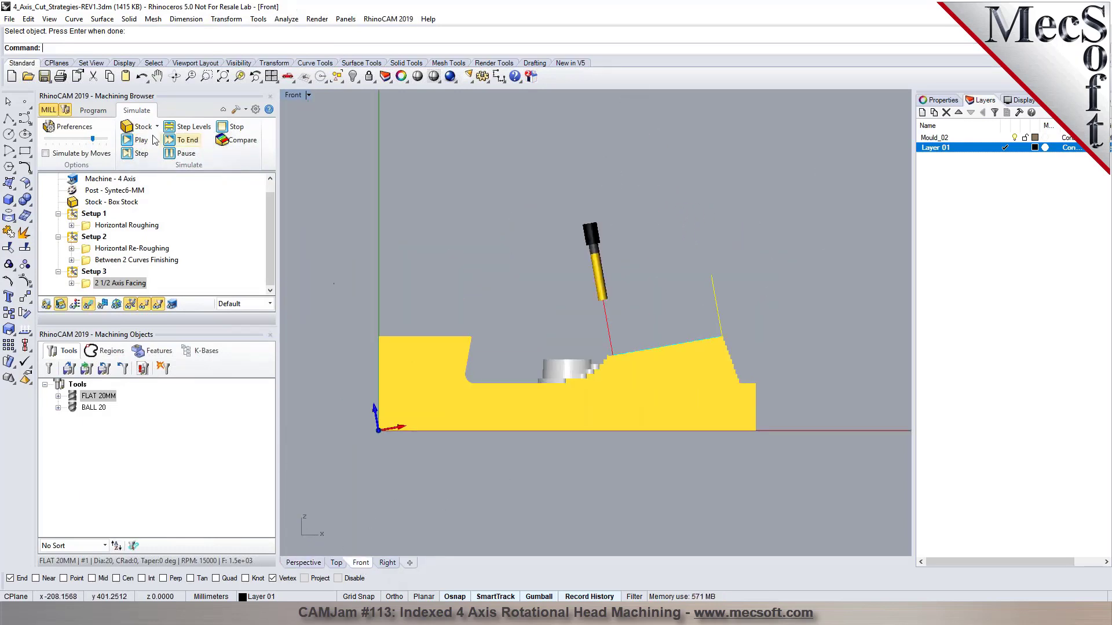
click(124, 141)
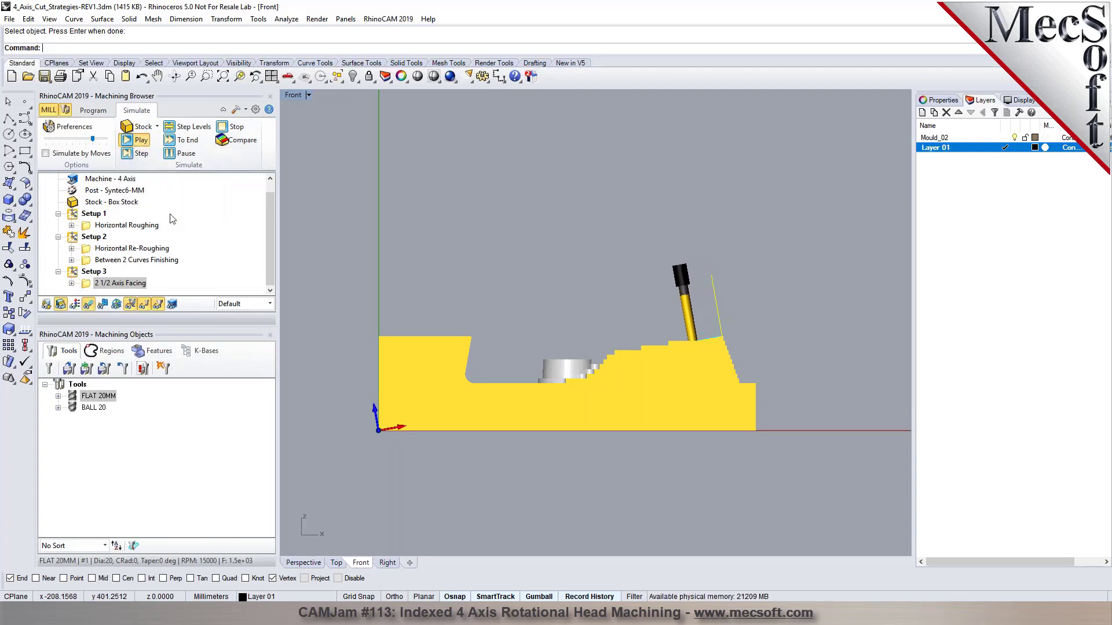
click(311, 565)
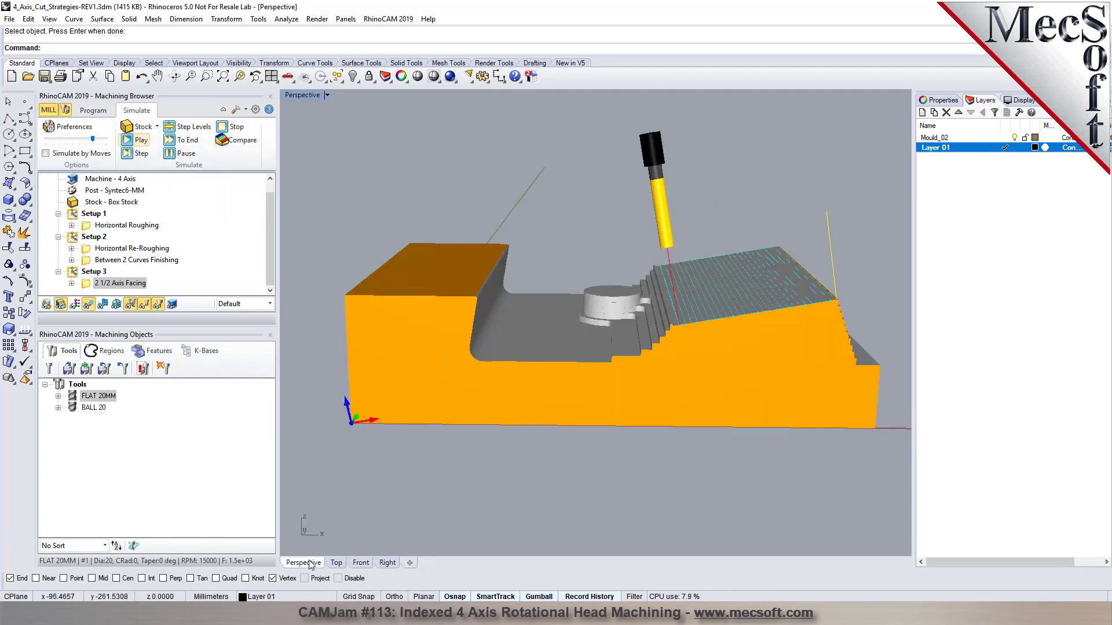
Step: Start a Between 2 Curves Finishing operation for Setup 3 and remove all of its preselected machining regions
click(89, 113)
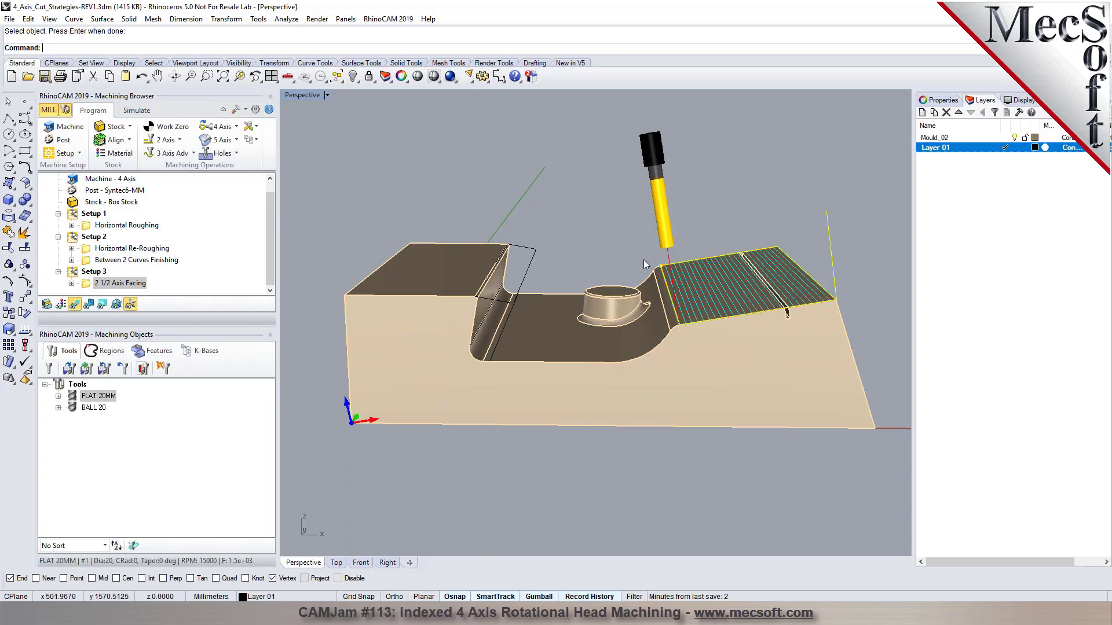
scroll(665, 293, up, 4)
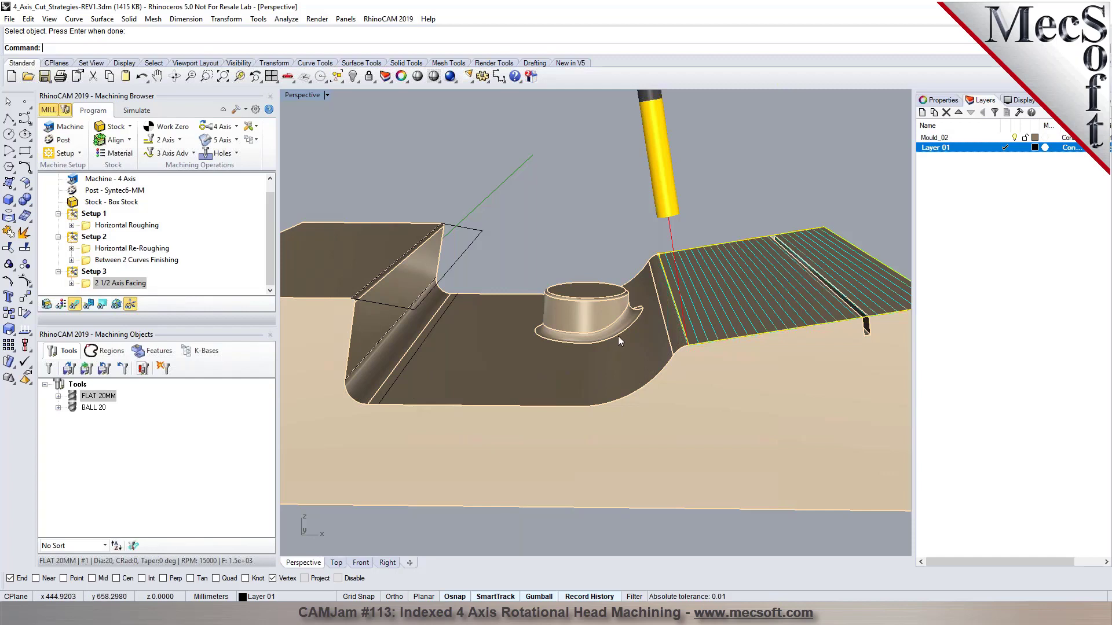
scroll(604, 325, down, 3)
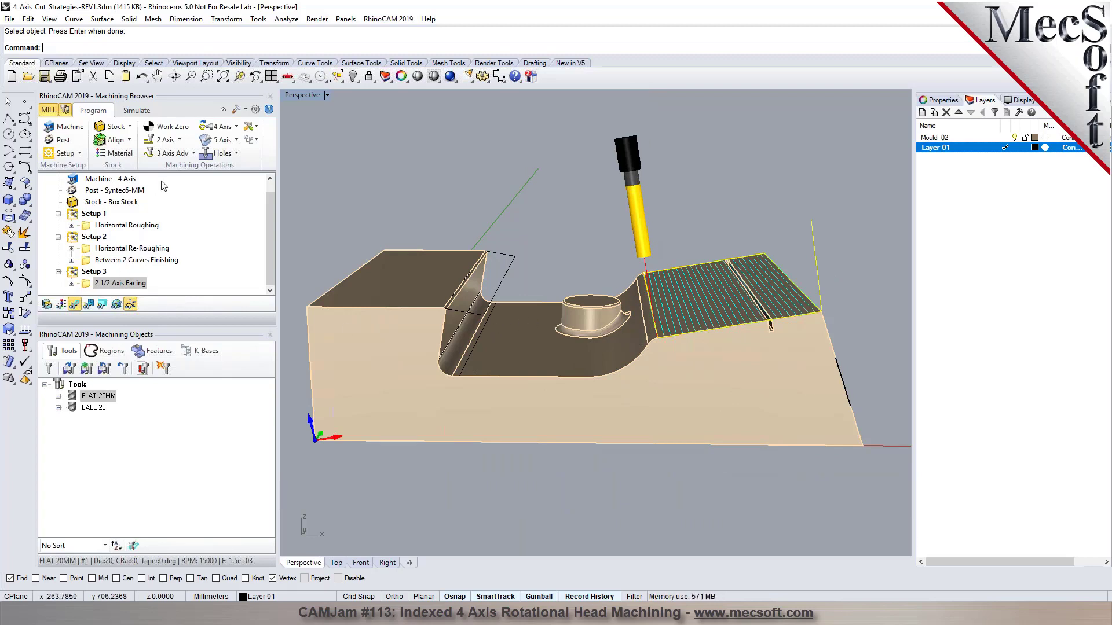
click(189, 152)
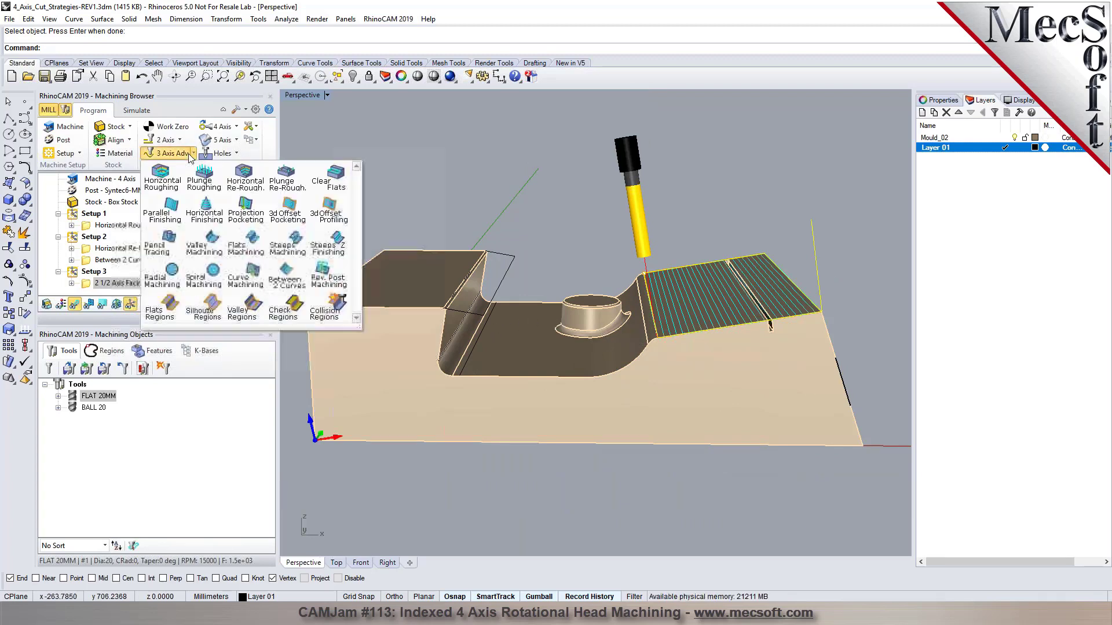
click(285, 276)
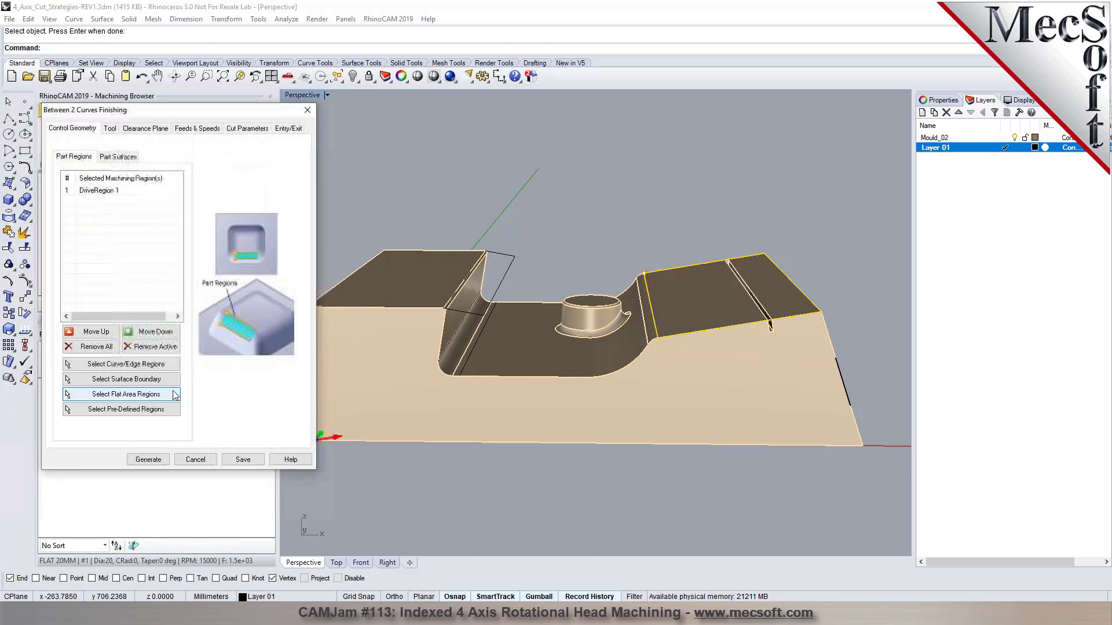
click(96, 346)
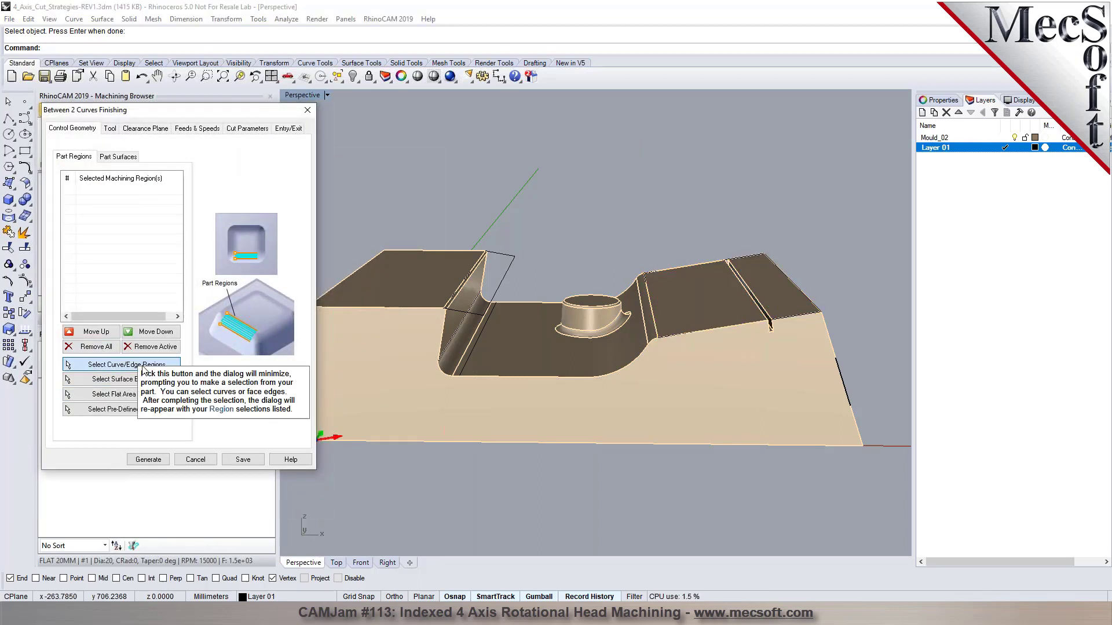
click(127, 364)
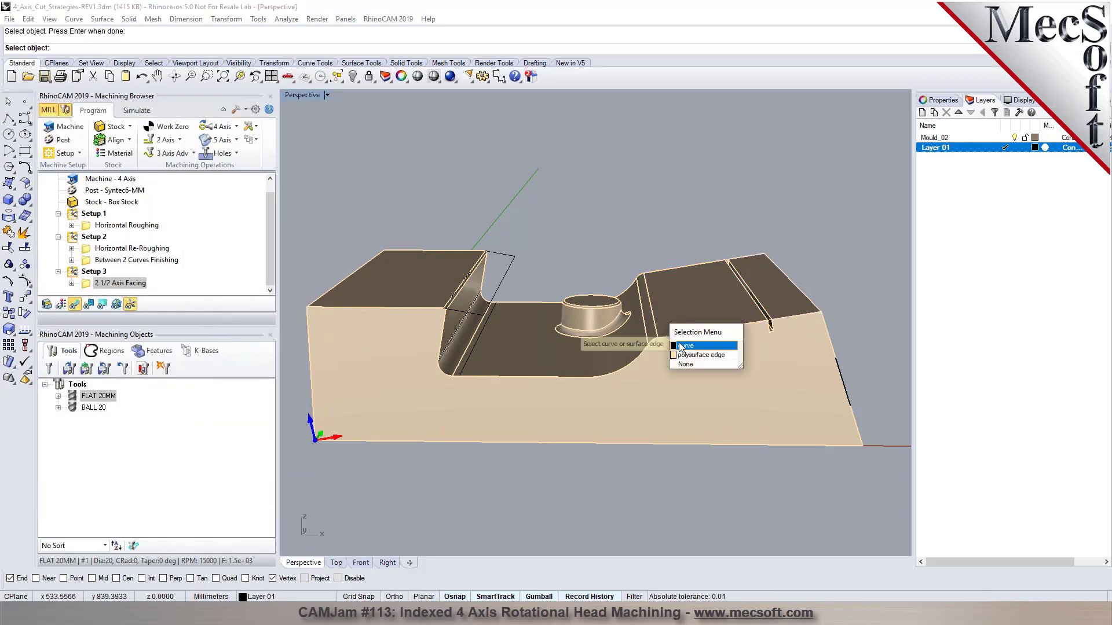
click(684, 356)
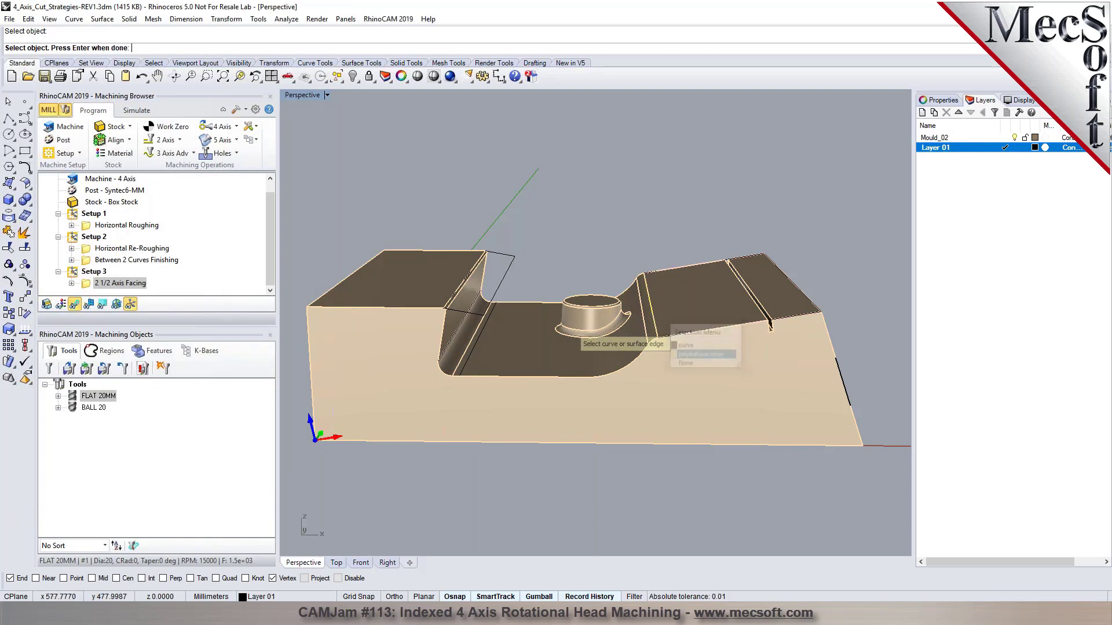
click(468, 345)
key(Return)
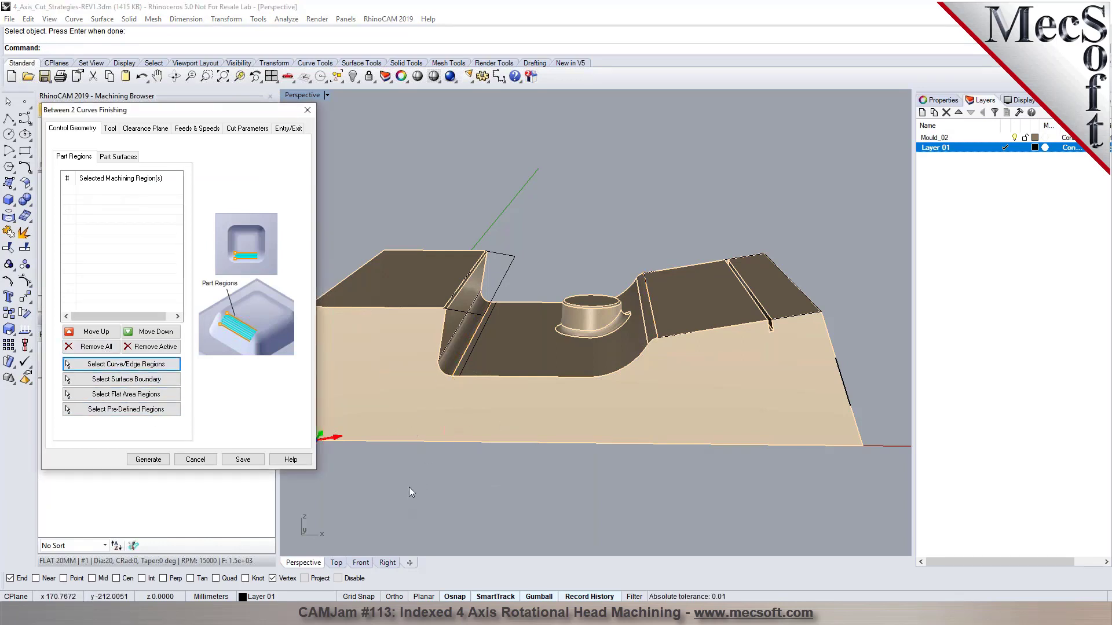
Step: Move the straight curve on the pocket floor, beside the fillet, 10 mm along the X direction
click(485, 355)
click(514, 381)
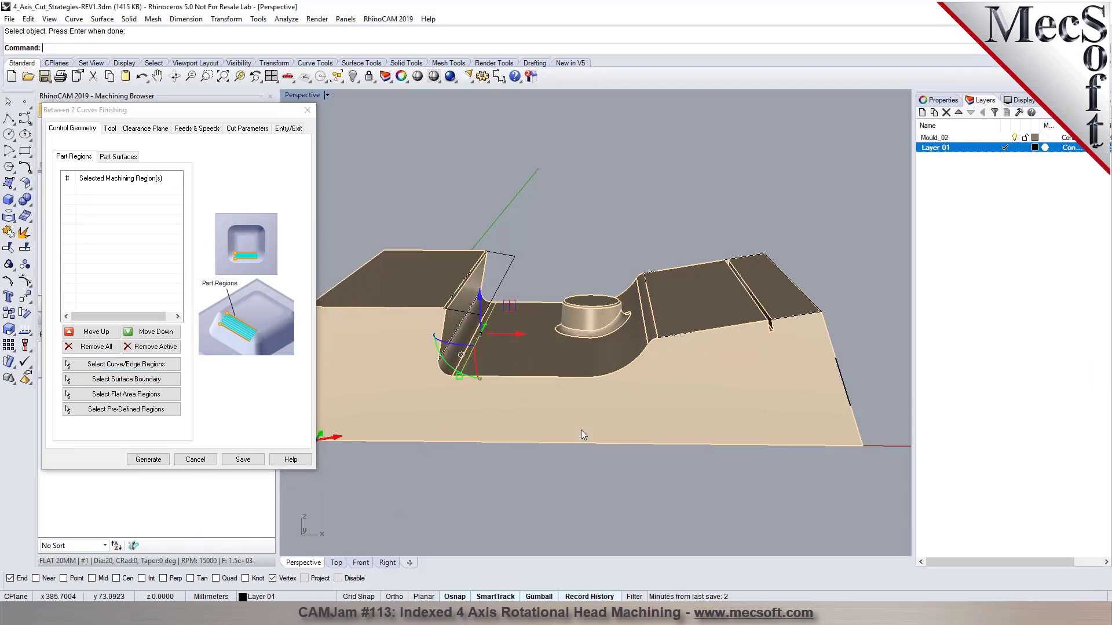
click(521, 336)
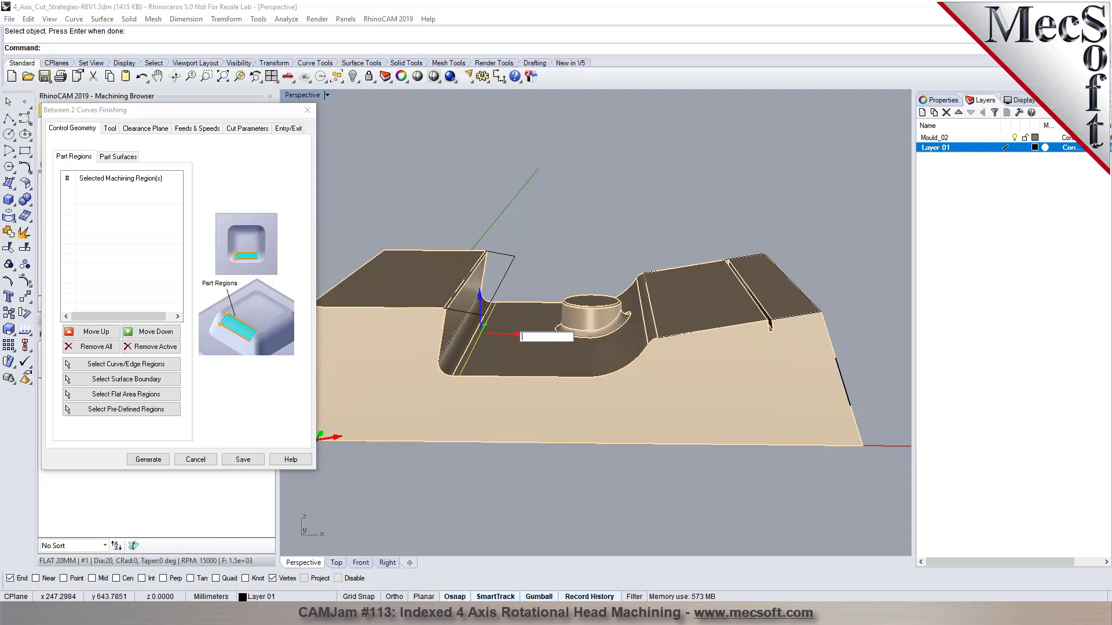
text(10)
key(Return)
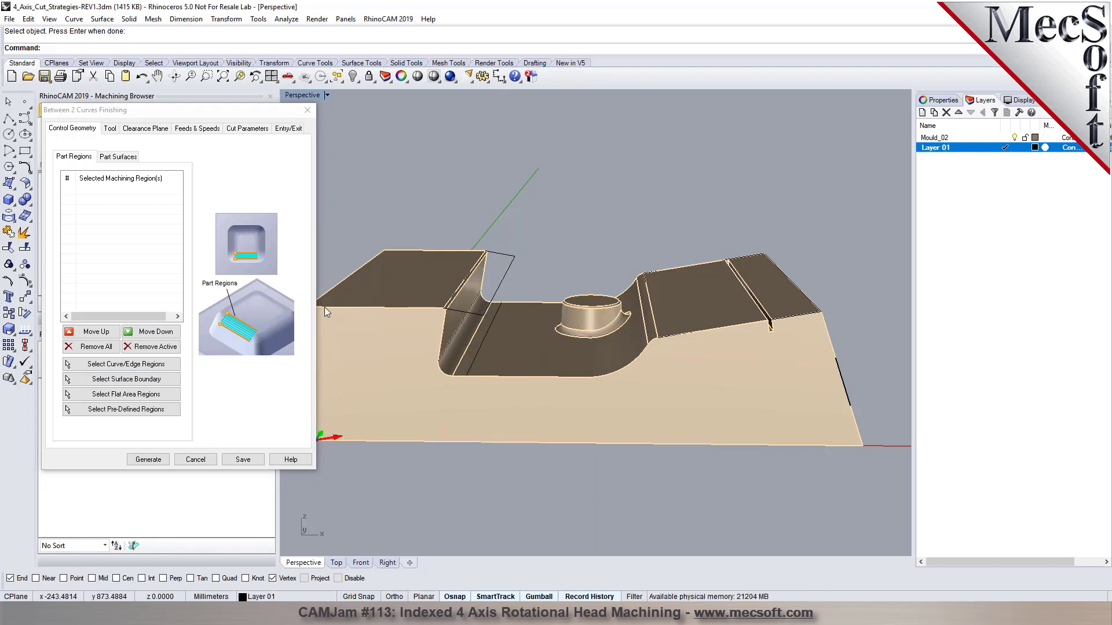
Step: Draw a straight polyline along the lower edge of the sloped top face, where it meets the pocket's curved wall
scroll(571, 281, up, 3)
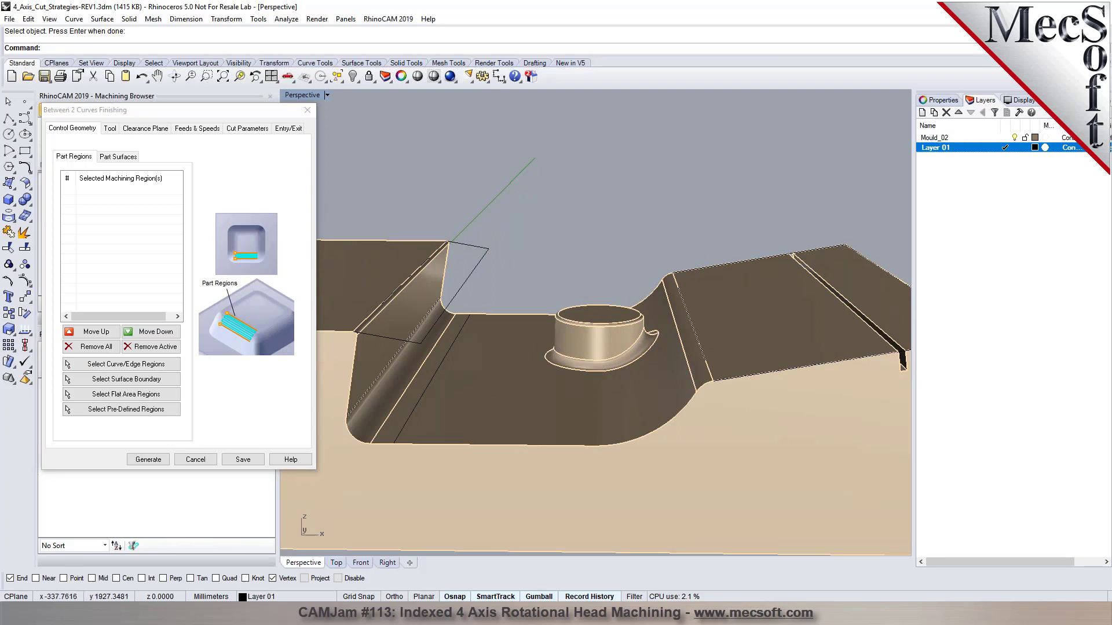
click(9, 120)
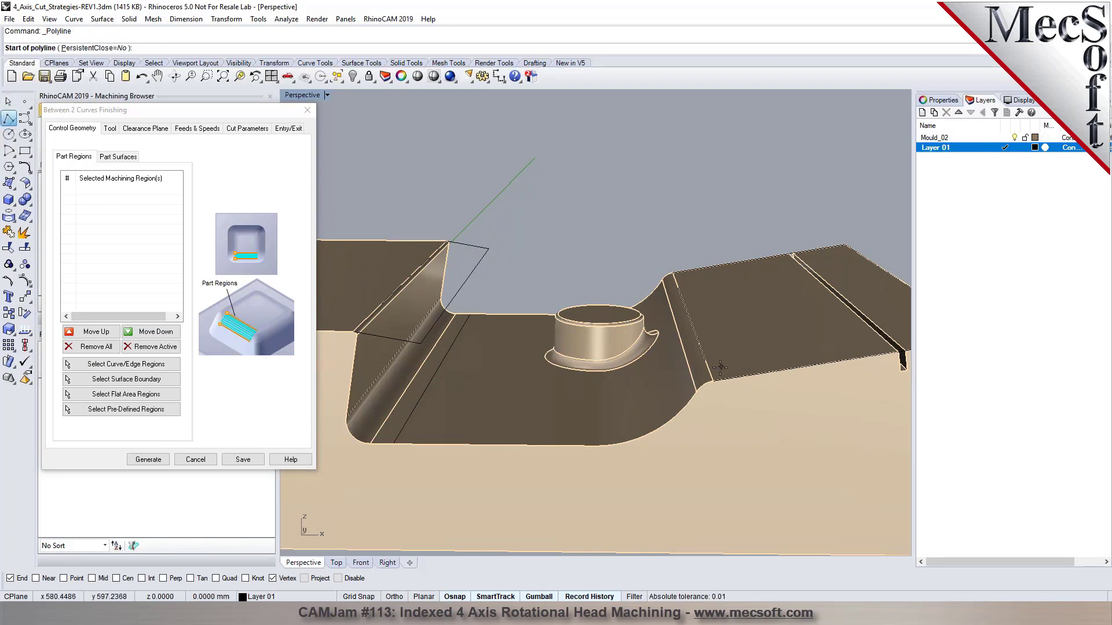
click(731, 317)
click(677, 269)
key(Return)
Step: Select the line on the sloped face's lower edge and the pocket floor curve as the two drive regions
click(122, 363)
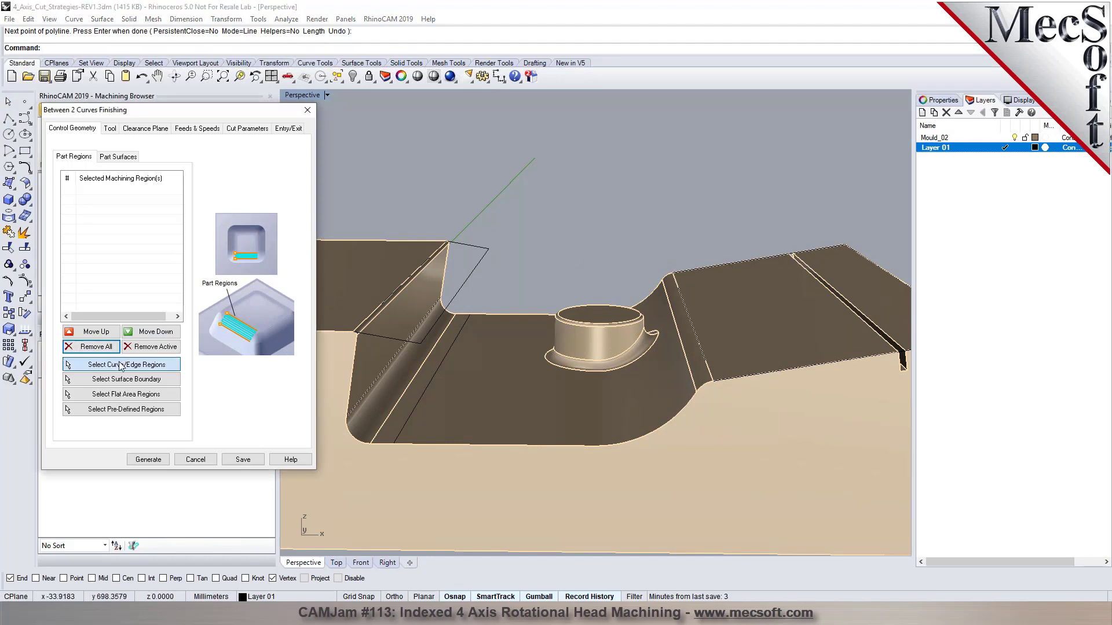
click(708, 374)
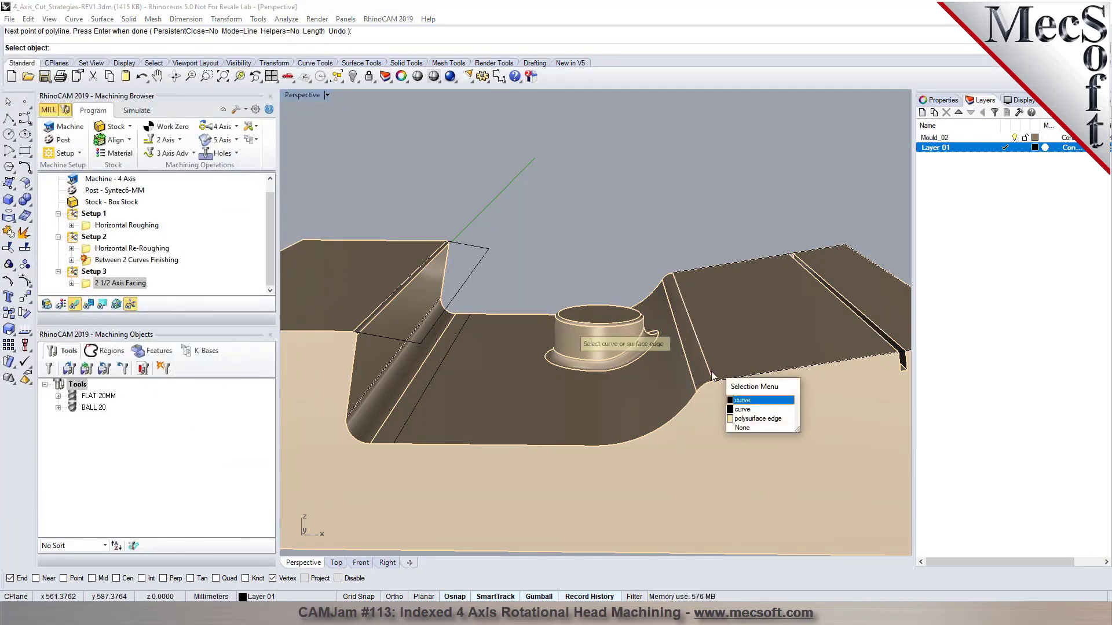
click(747, 398)
click(426, 388)
key(Return)
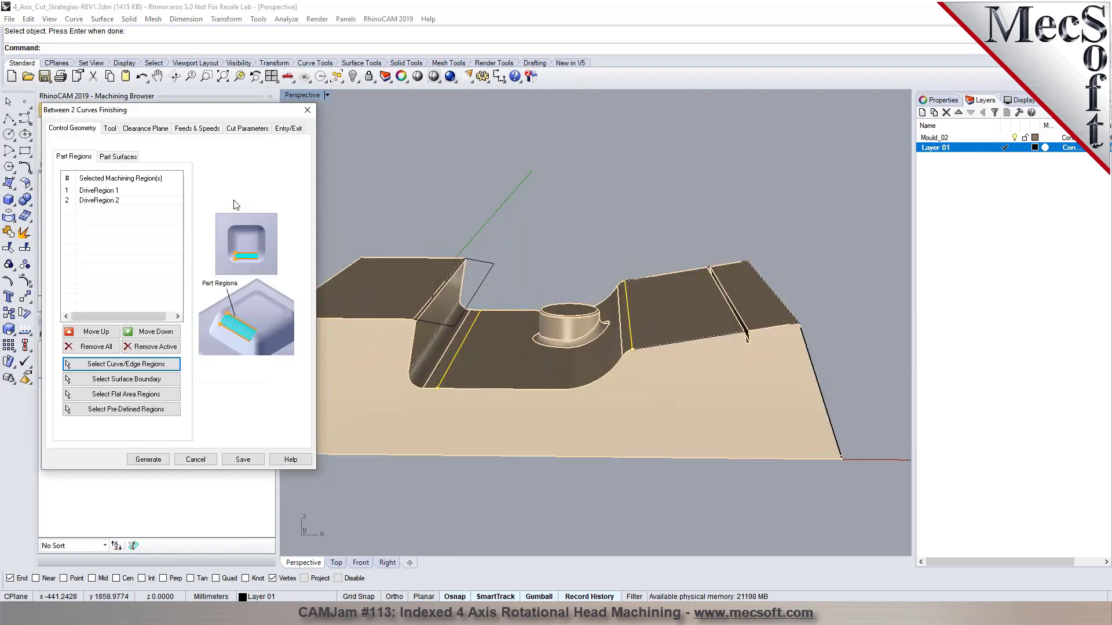
Step: Set the Between 2 Curves Finishing stock to 0.2 and generate the toolpath
click(113, 132)
click(247, 130)
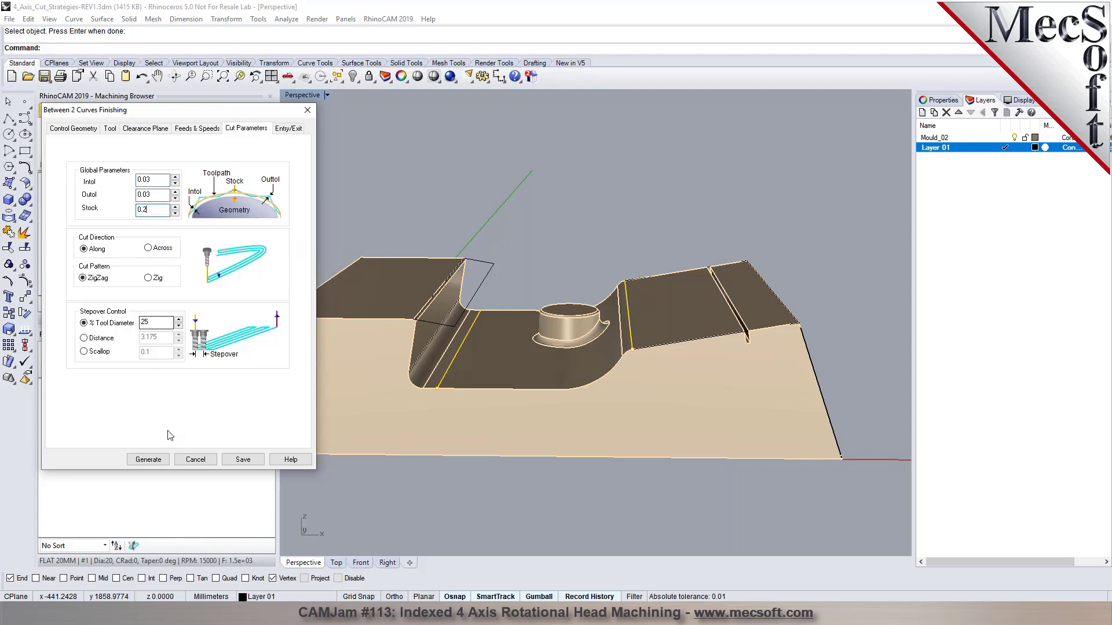
click(157, 463)
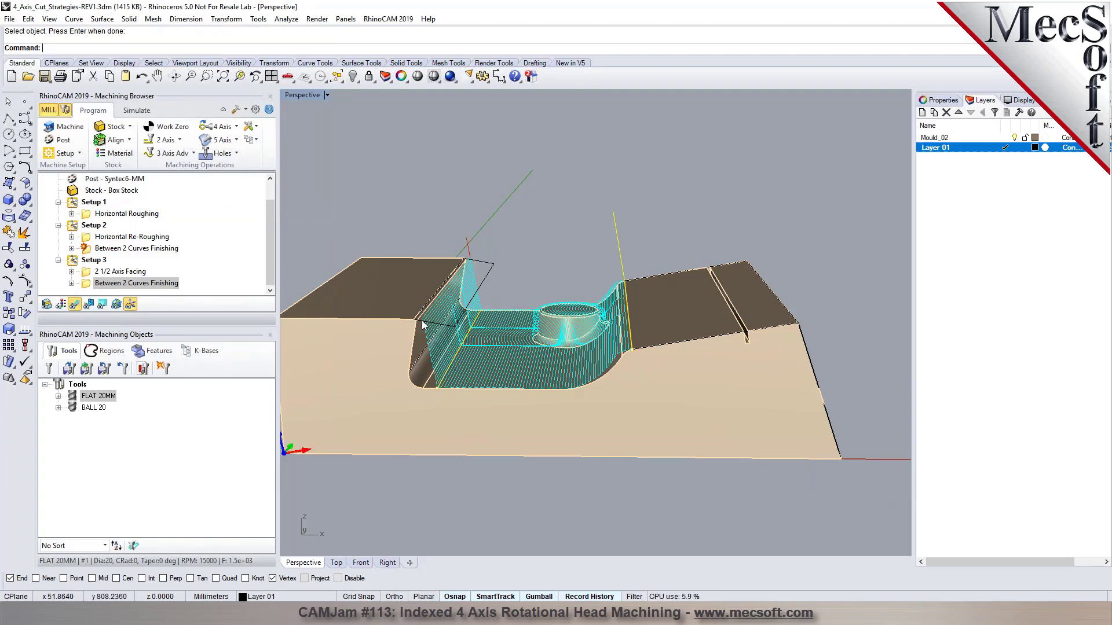
Step: Draw two straight polylines joining the ends of the pocket floor curve to the matching ends of the sloped face's lower edge
scroll(429, 319, up, 2)
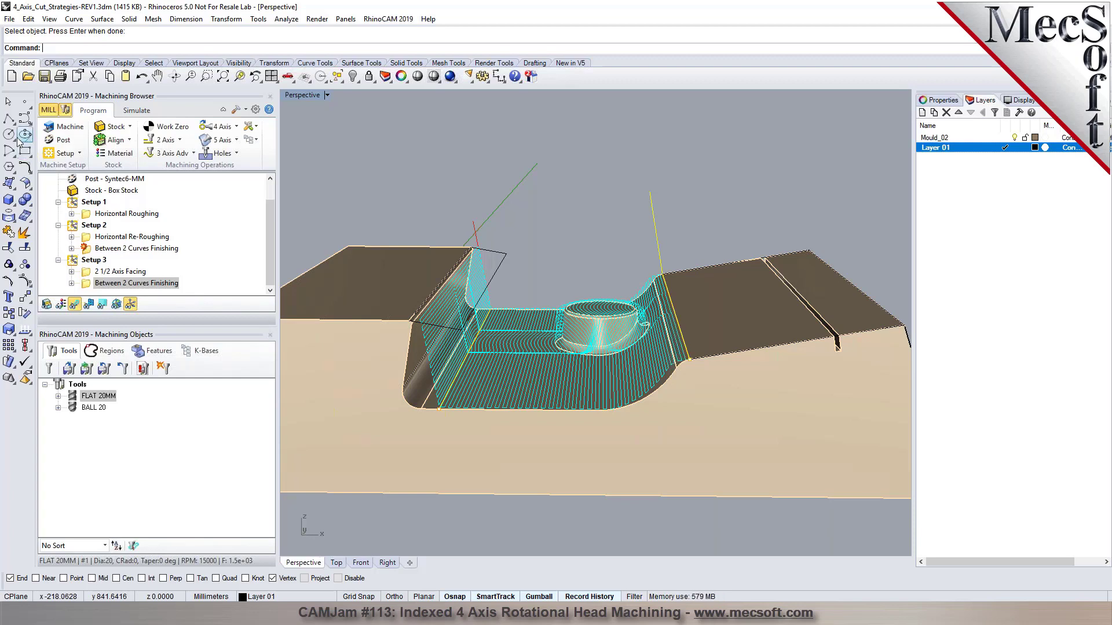
click(8, 118)
click(439, 410)
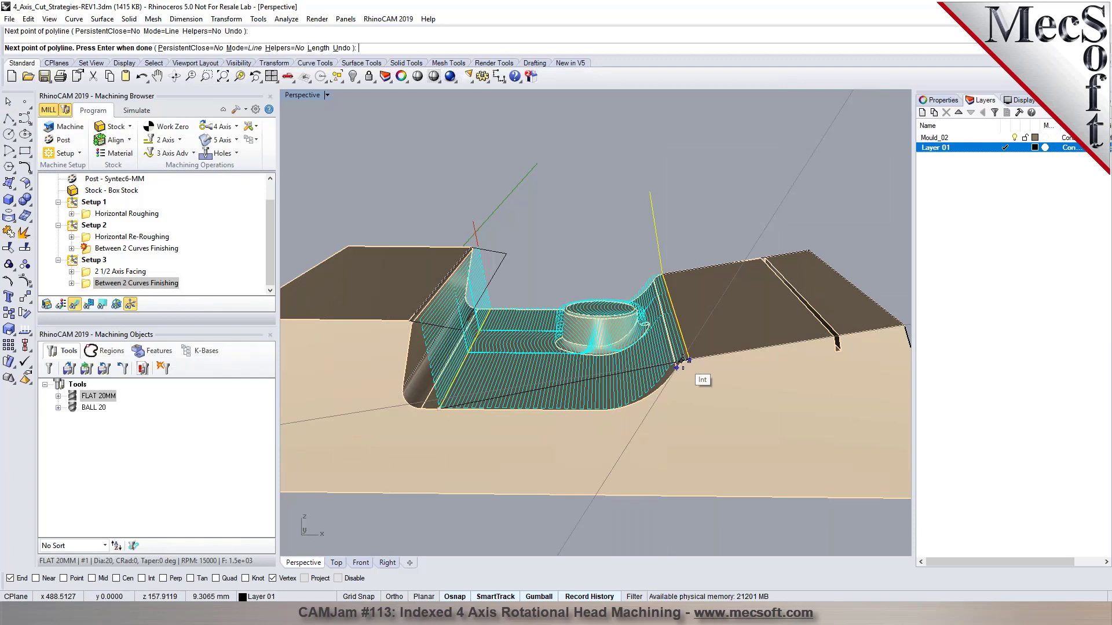
key(Return)
right_click(513, 251)
click(491, 301)
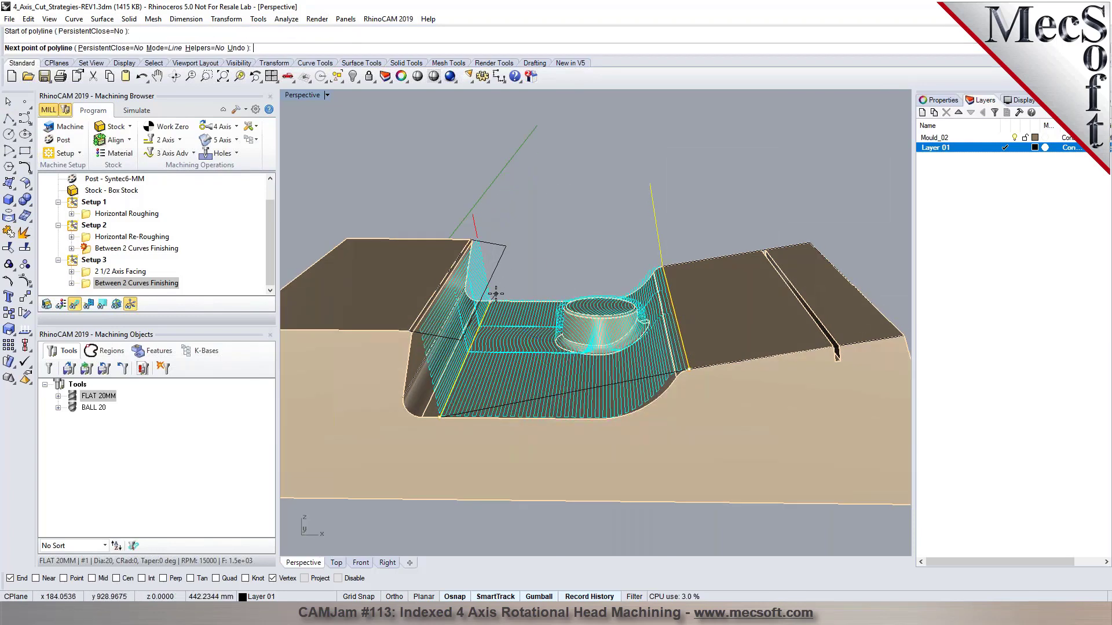
click(661, 267)
key(Return)
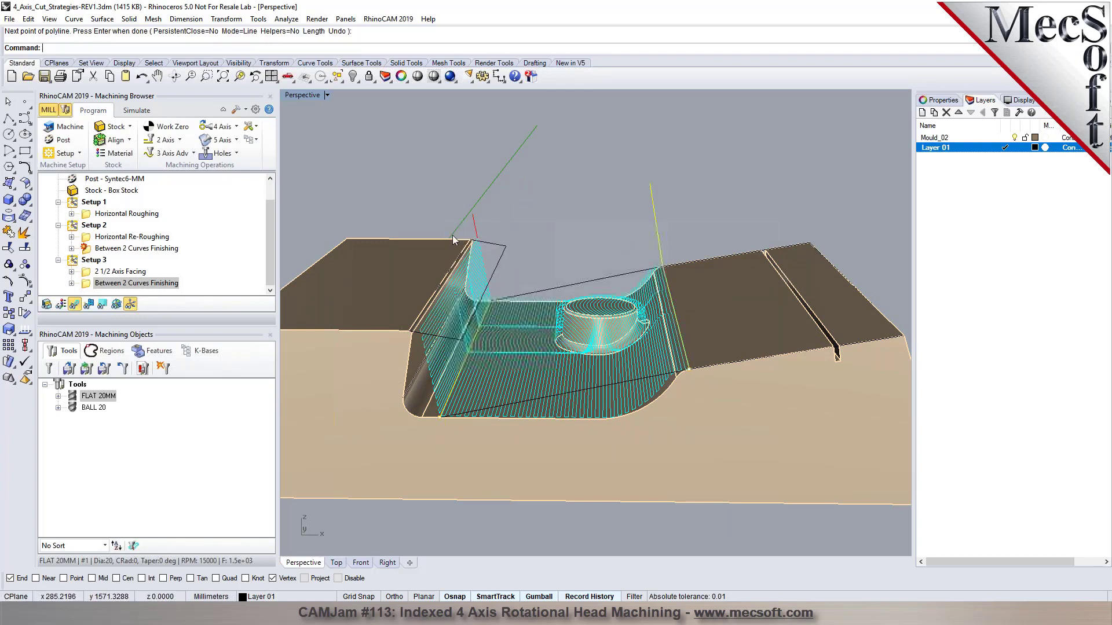
Step: Cut the Between 2 Curves Finishing operation from Setup 3 and add a 3-axis Parallel Finishing operation in its place
right_click(83, 283)
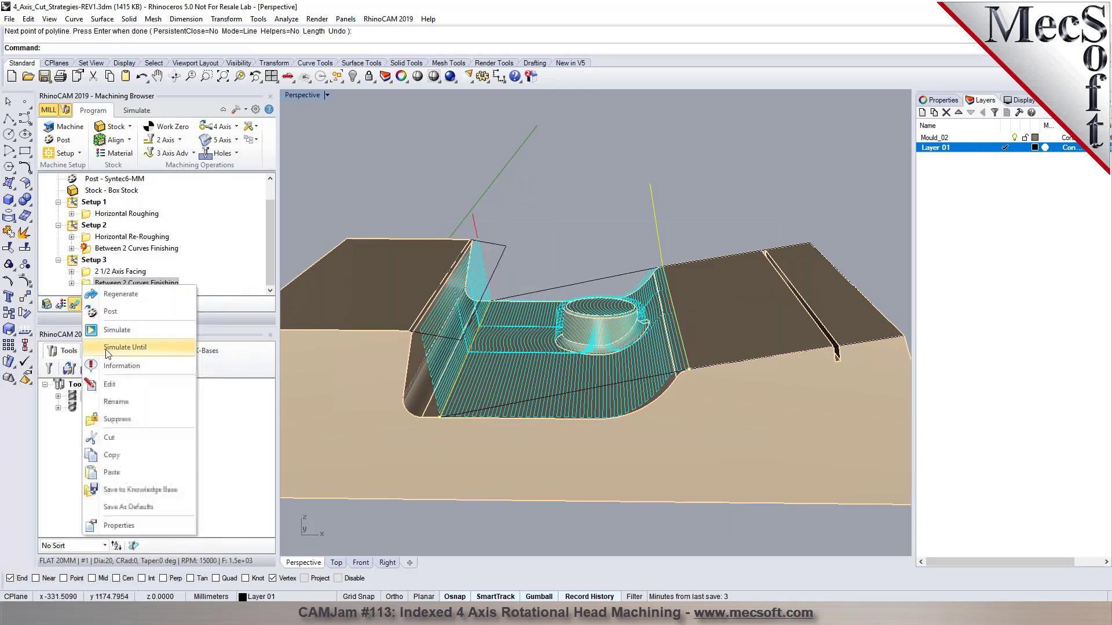
click(118, 435)
click(193, 153)
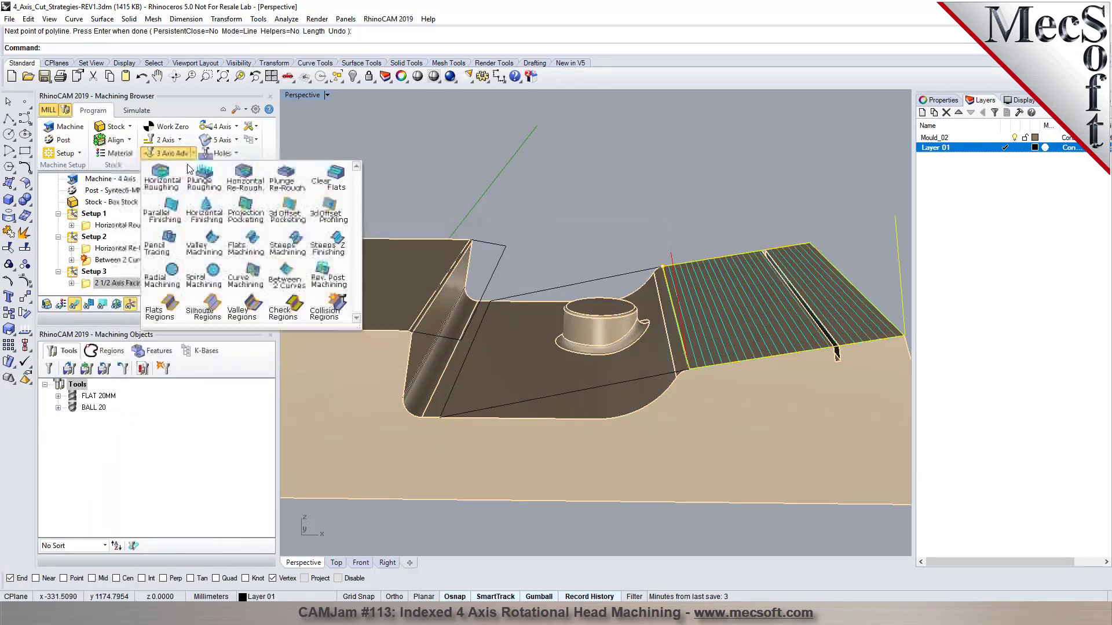
click(158, 220)
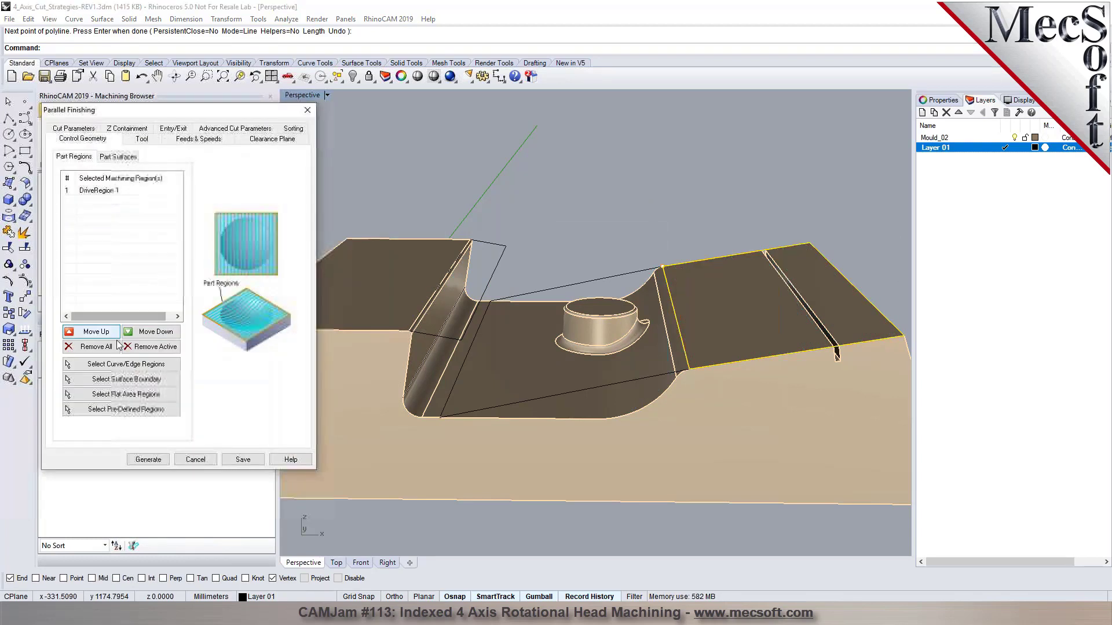
Step: Replace the Parallel Finishing machining region with the four curves enclosing the pocket floor and curved wall, and generate the toolpath
click(98, 348)
click(113, 367)
click(445, 405)
click(465, 410)
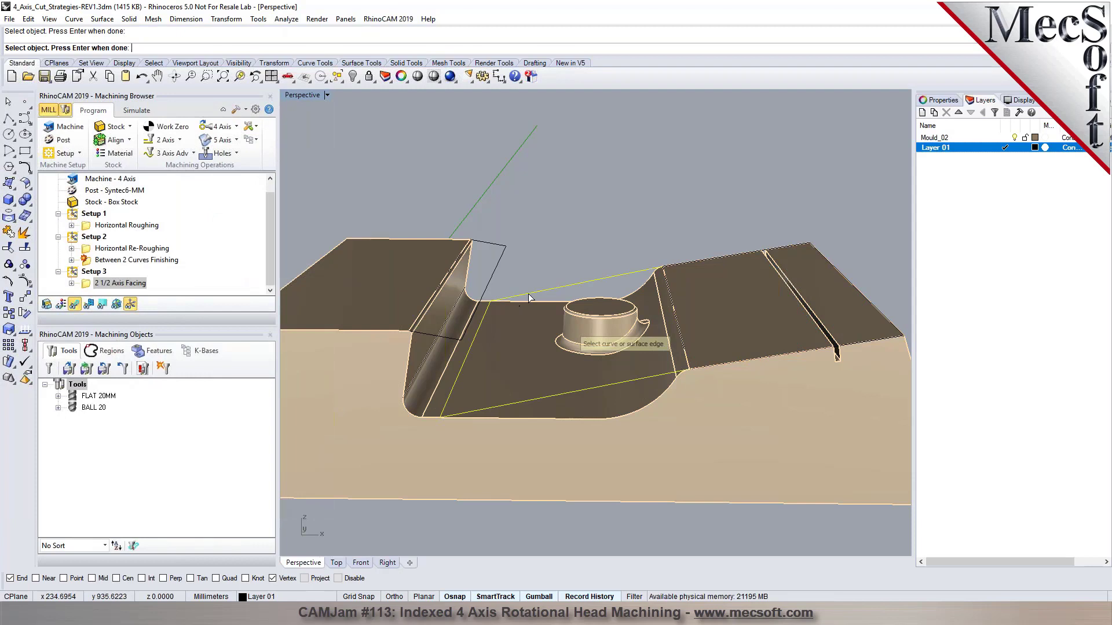
click(674, 308)
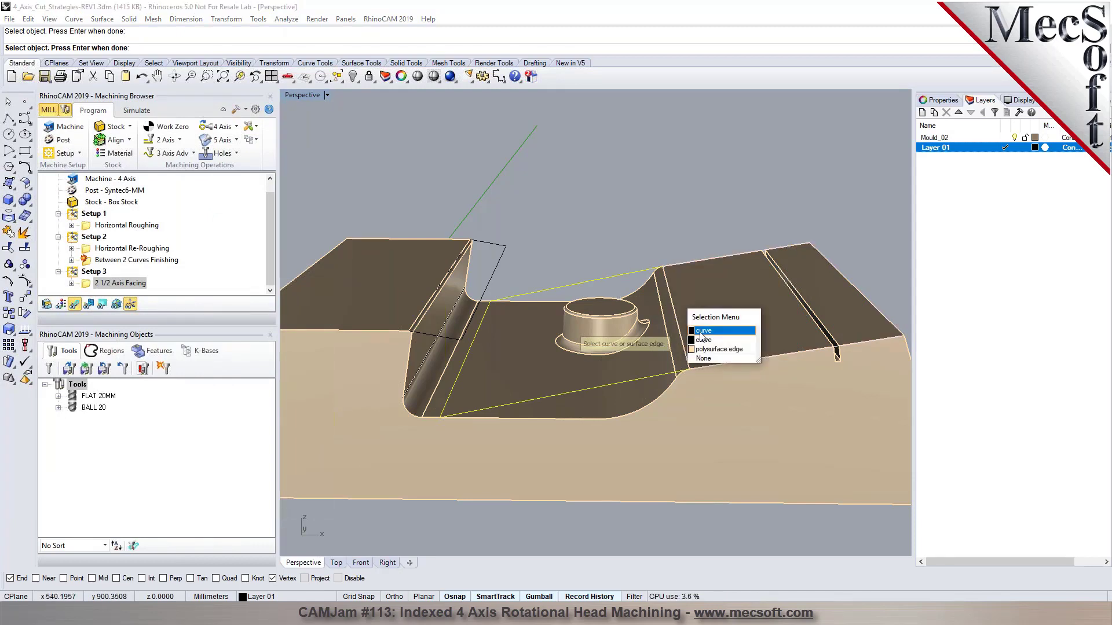
click(703, 341)
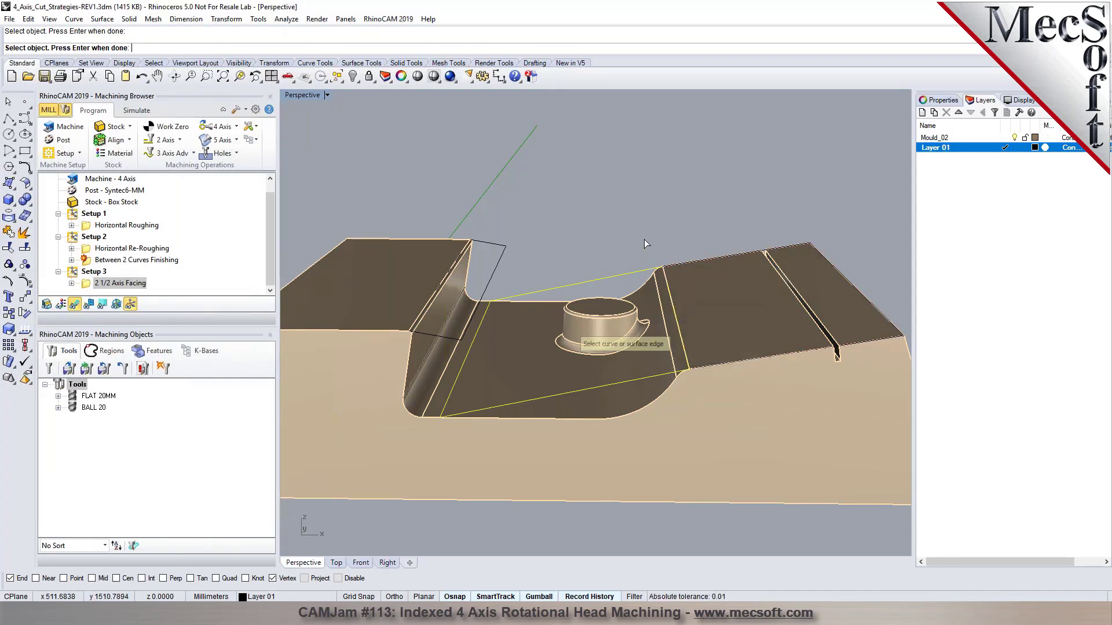
key(Return)
click(149, 460)
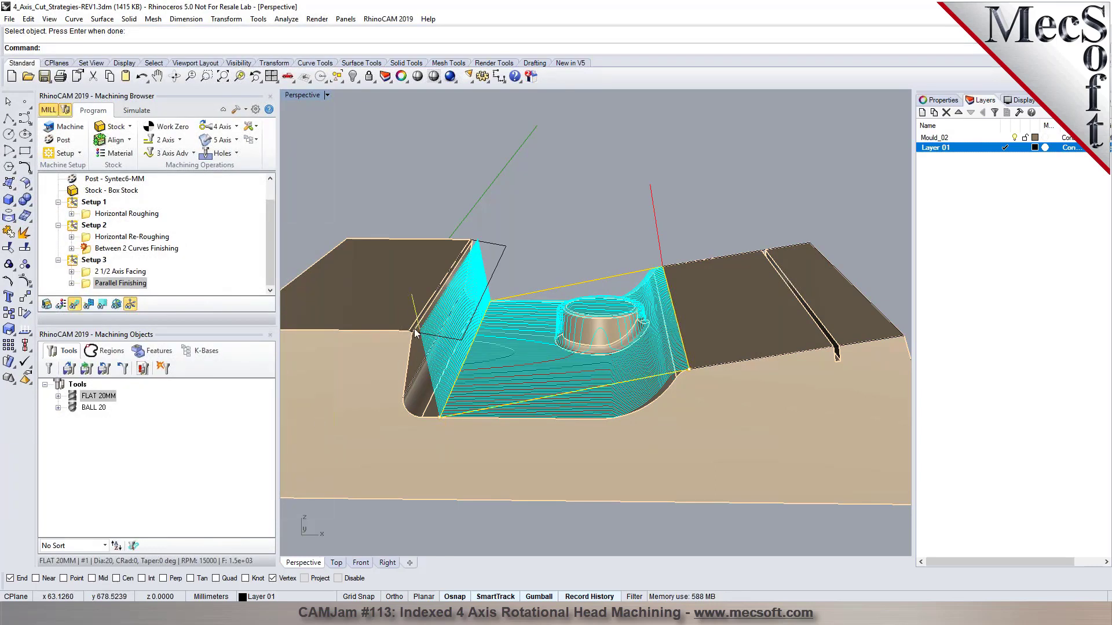
Step: Inspect the Parallel Finishing toolpath along the pocket wall, simulate it, and hide the toolpath display during the simulation
scroll(410, 349, up, 5)
right_drag(410, 344, 427, 330)
scroll(422, 333, down, 5)
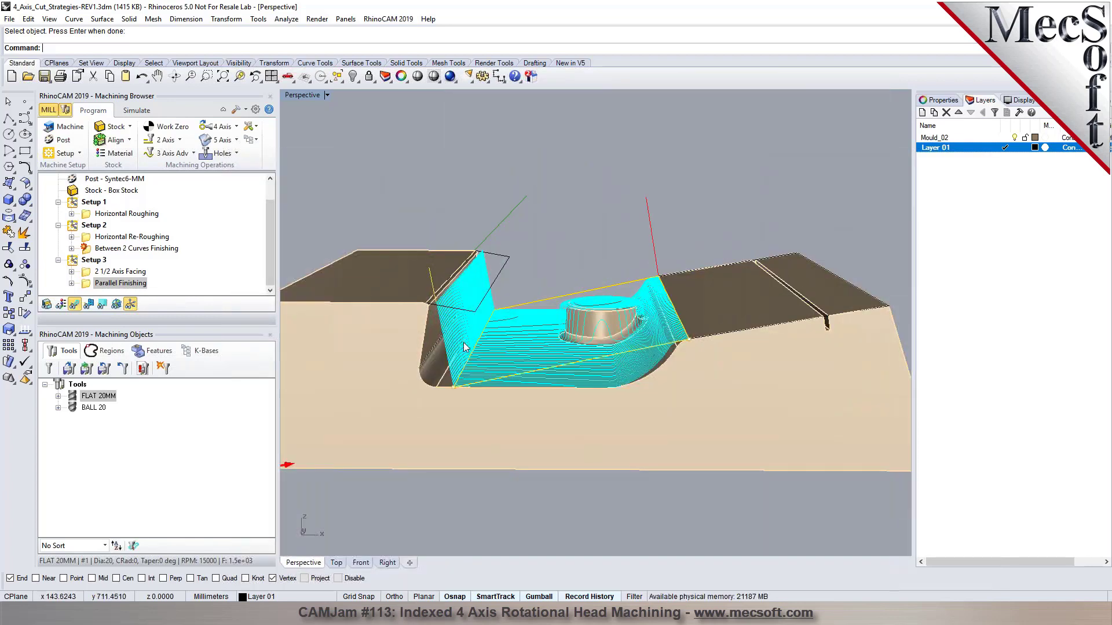
click(136, 110)
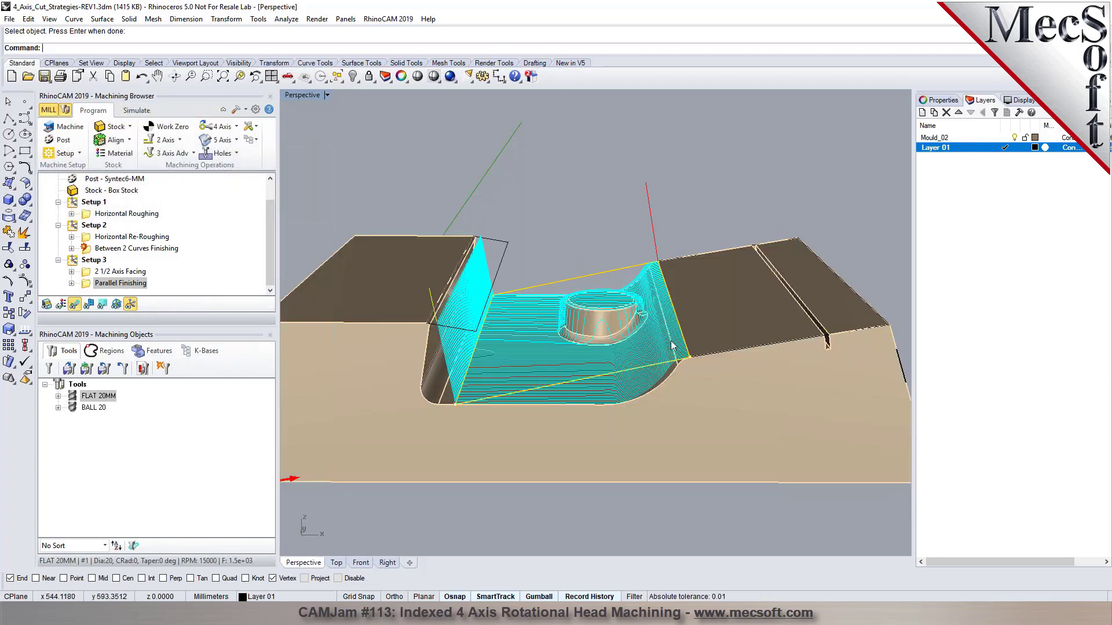
click(136, 110)
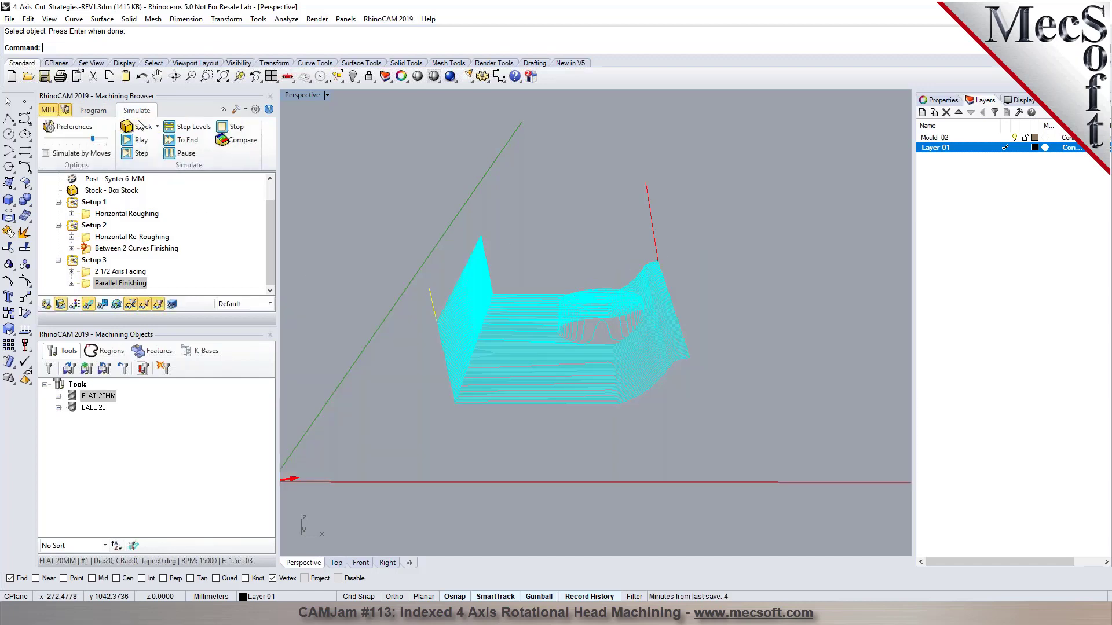
click(139, 141)
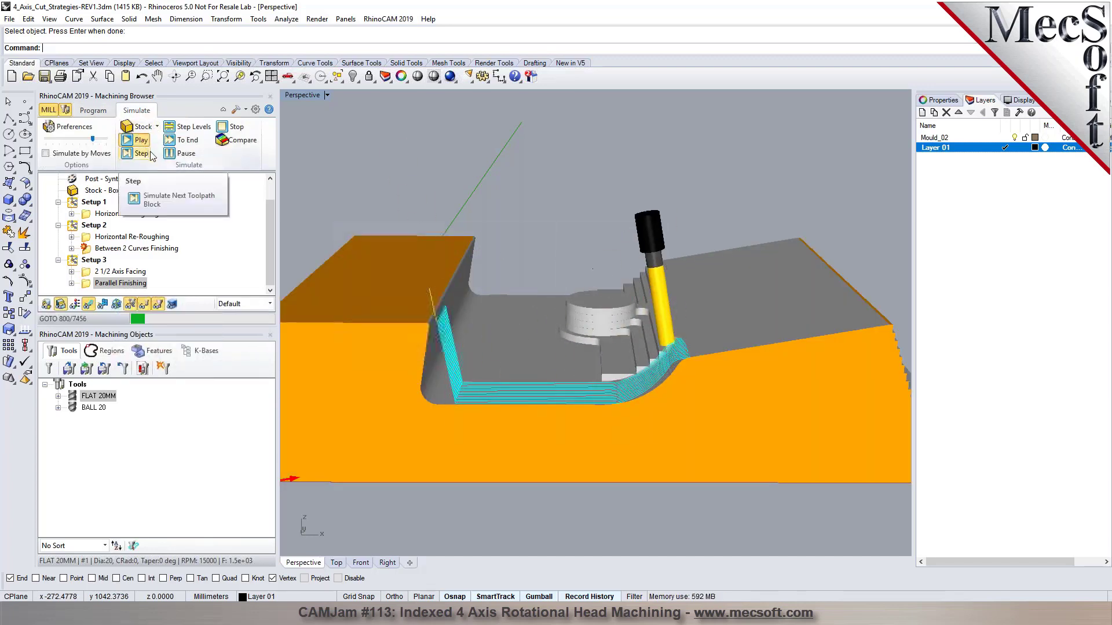
click(88, 305)
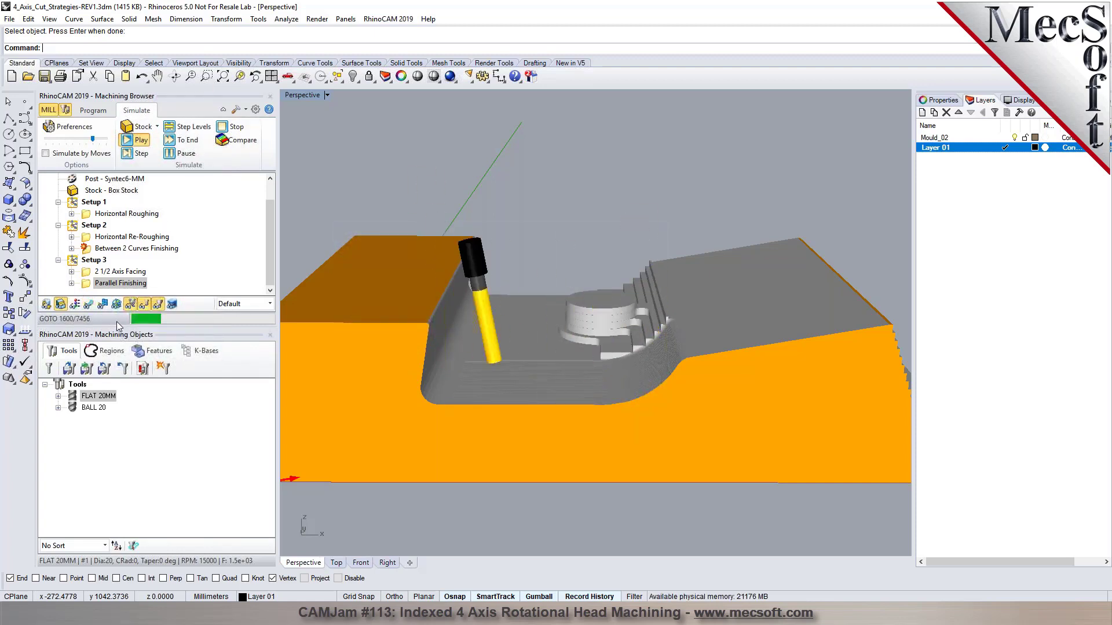
Step: Edit the stock allowance in the Parallel Finishing cut parameters and regenerate the toolpath
double_click(95, 283)
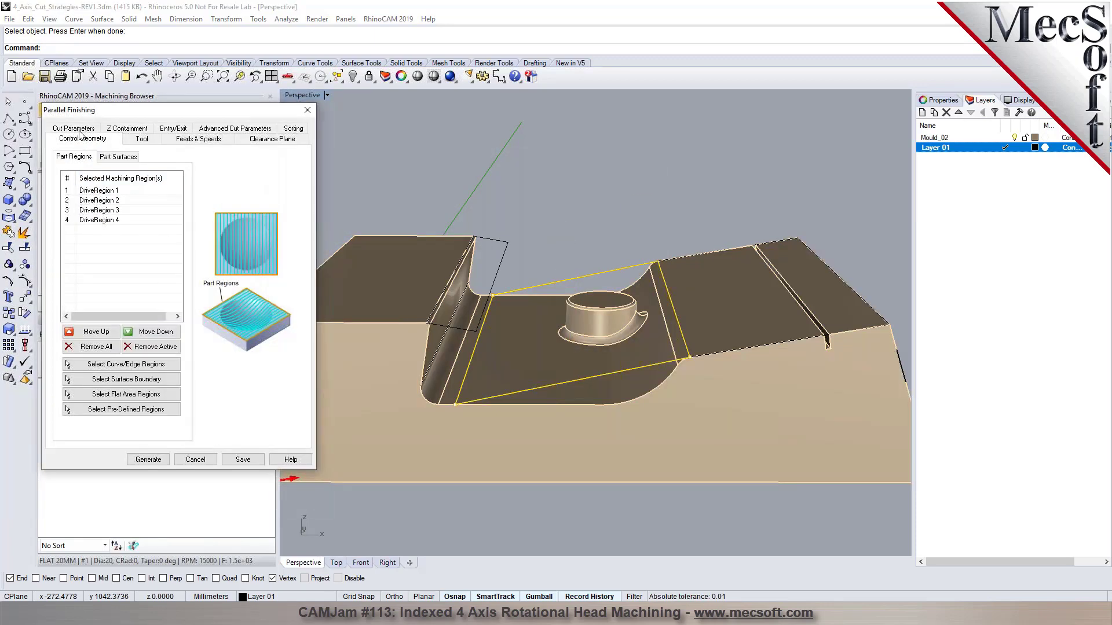
click(79, 131)
mouse_move(141, 199)
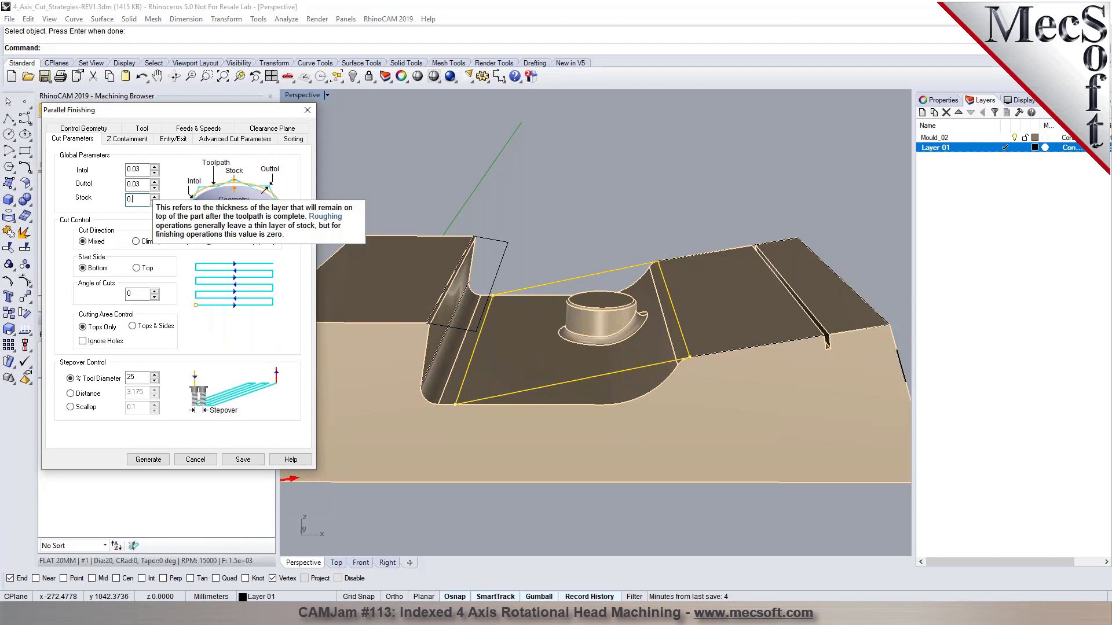
click(148, 460)
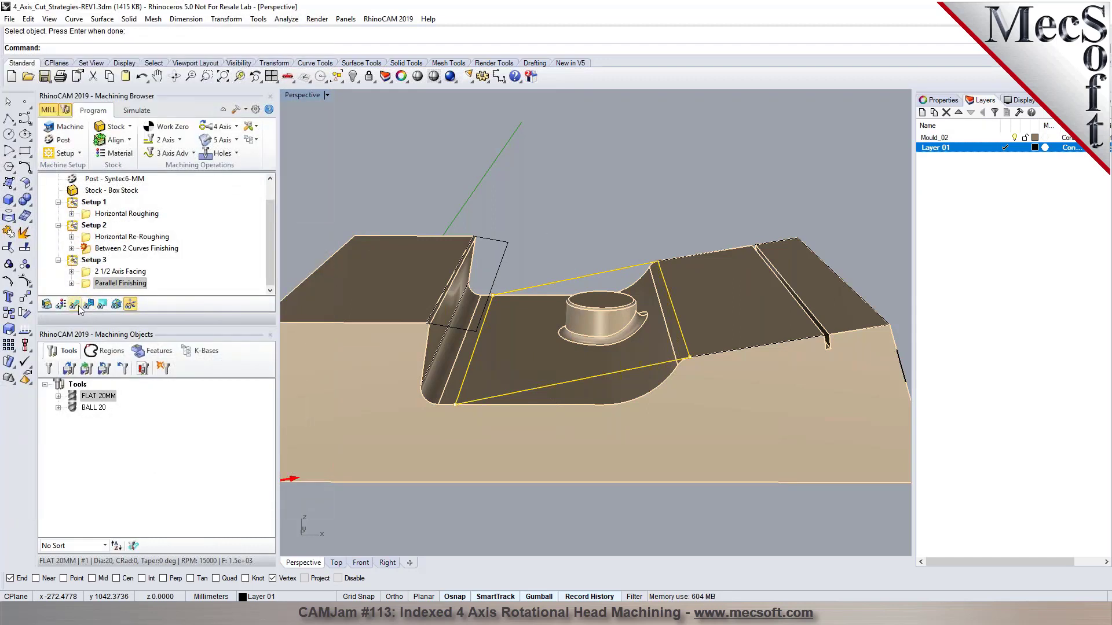
Step: Simulate the regenerated Parallel Finishing toolpath at a higher speed, checking the tilted tool from the Front view before returning to Perspective
click(139, 111)
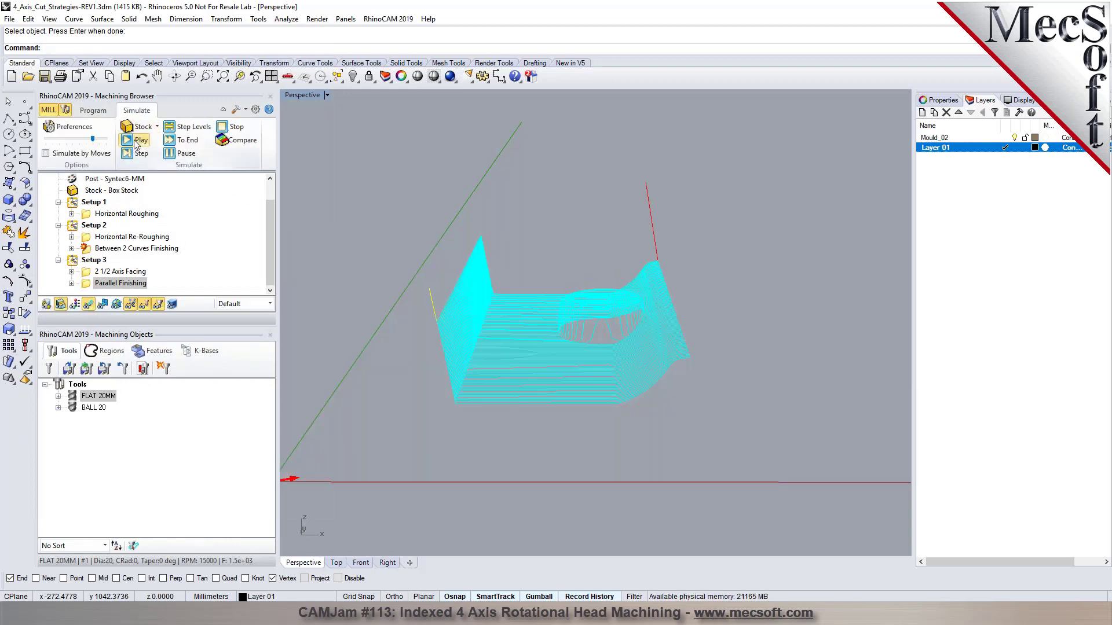
click(136, 142)
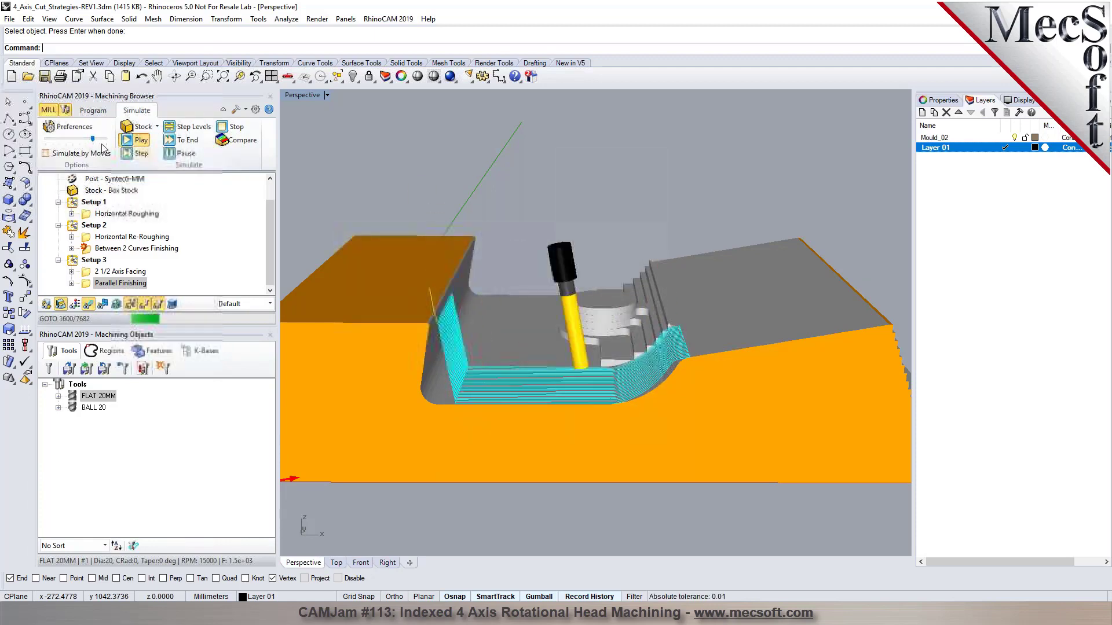
drag(92, 139, 99, 139)
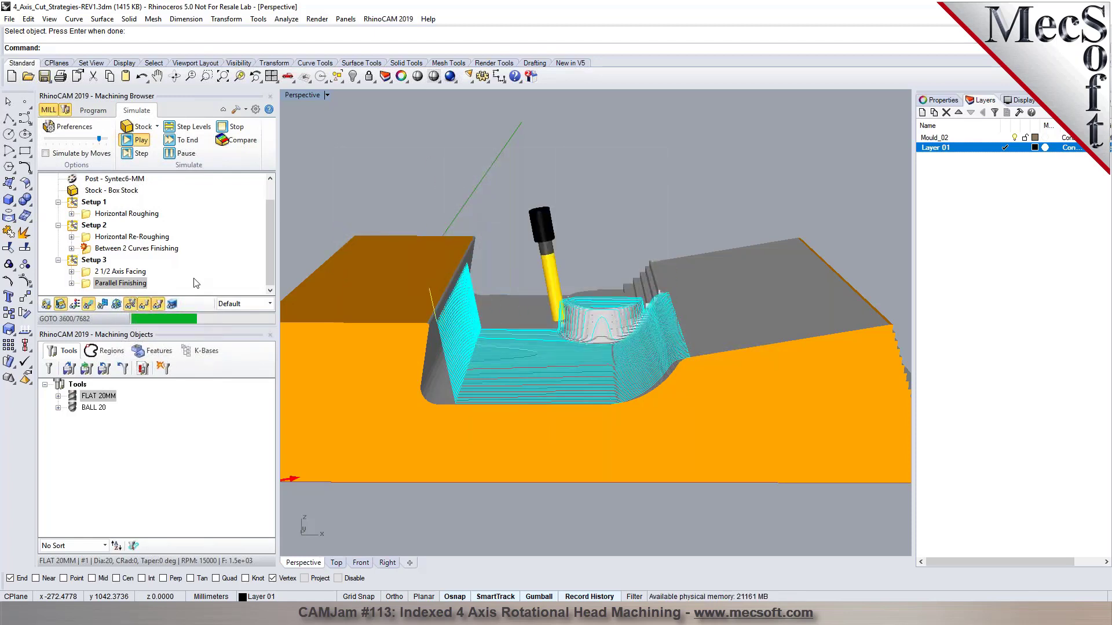
click(360, 563)
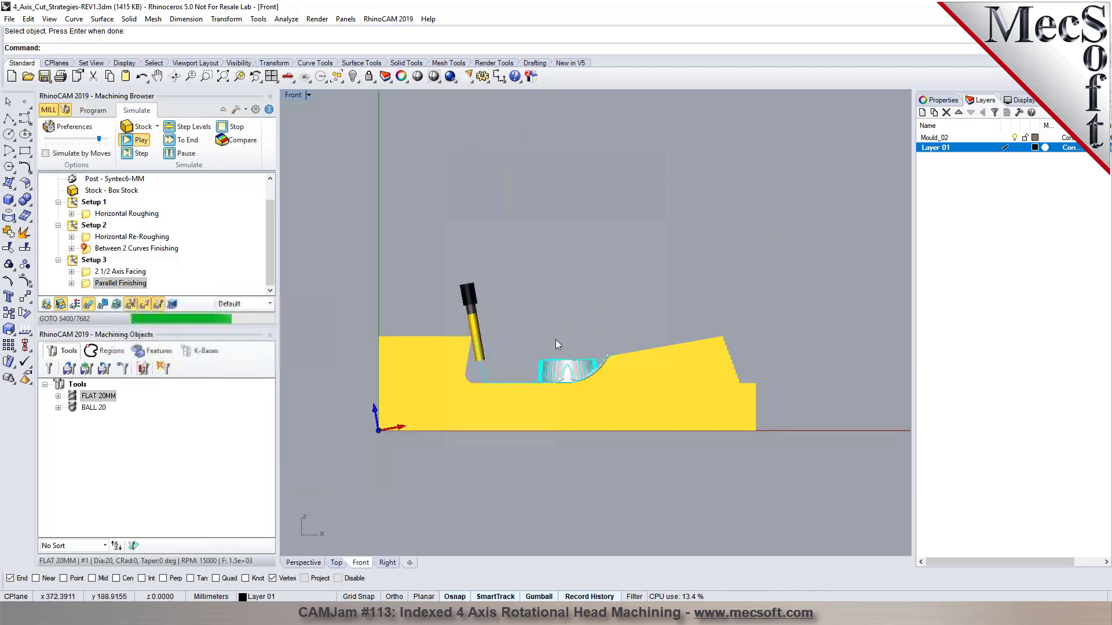
click(316, 564)
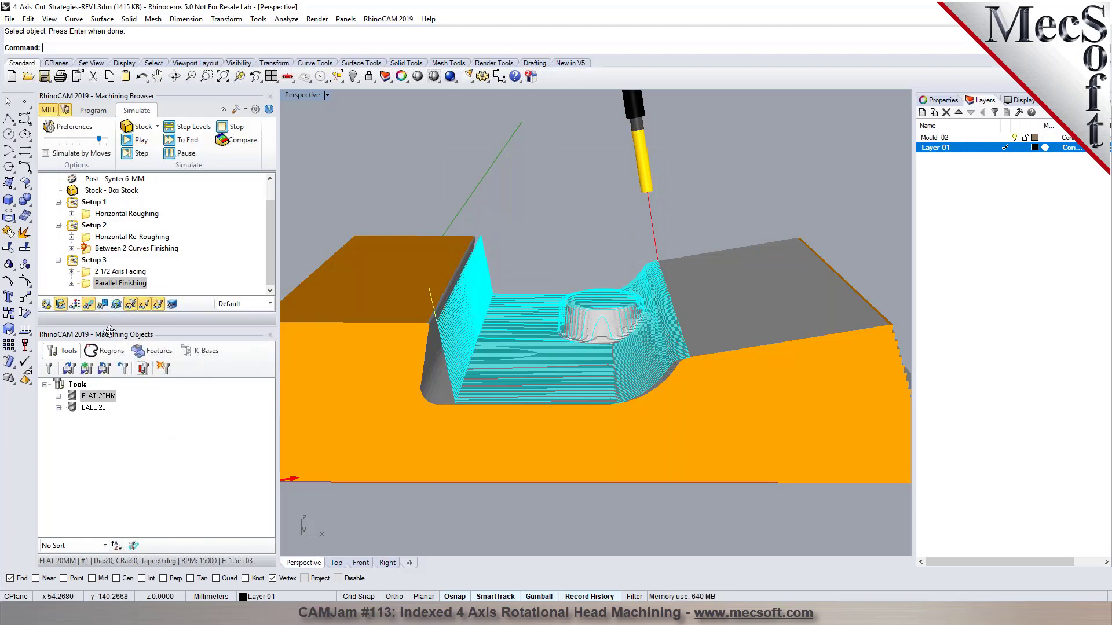
Step: Hide the toolpath display, return to programming mode and save the file
click(88, 305)
click(102, 111)
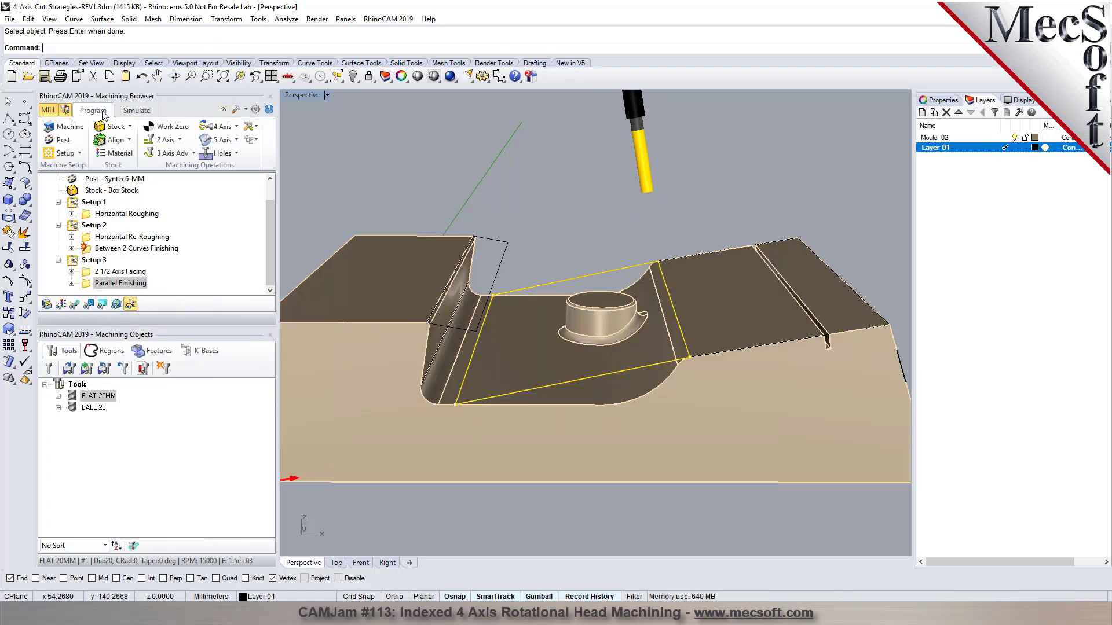
click(45, 77)
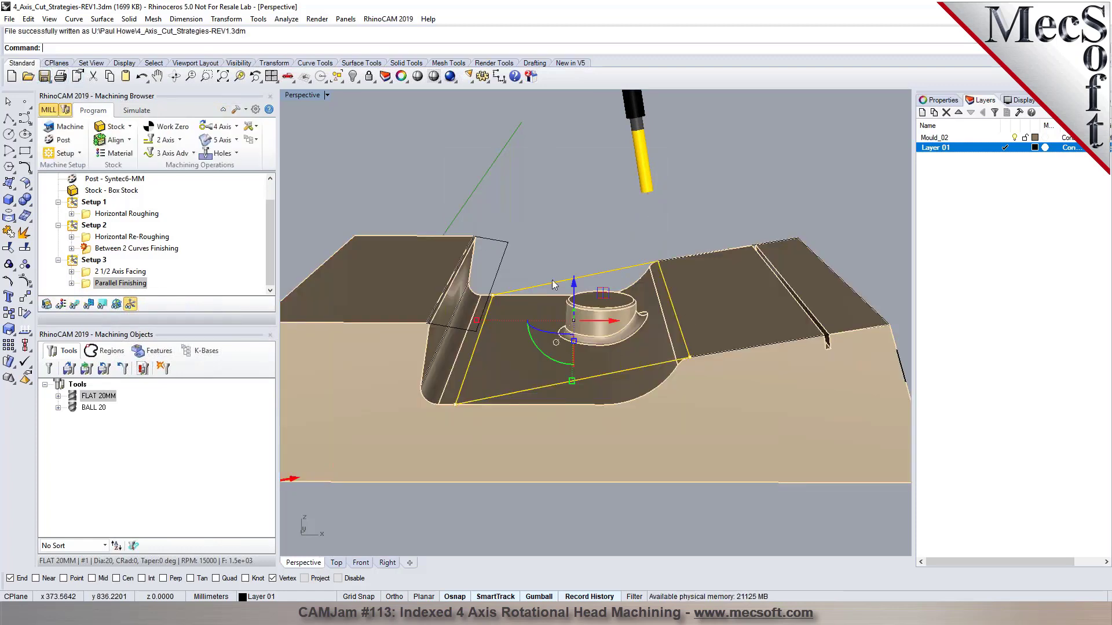
Step: Examine the simulated stock for uncut areas, and compare it with the part model around the round boss and pocket
click(136, 110)
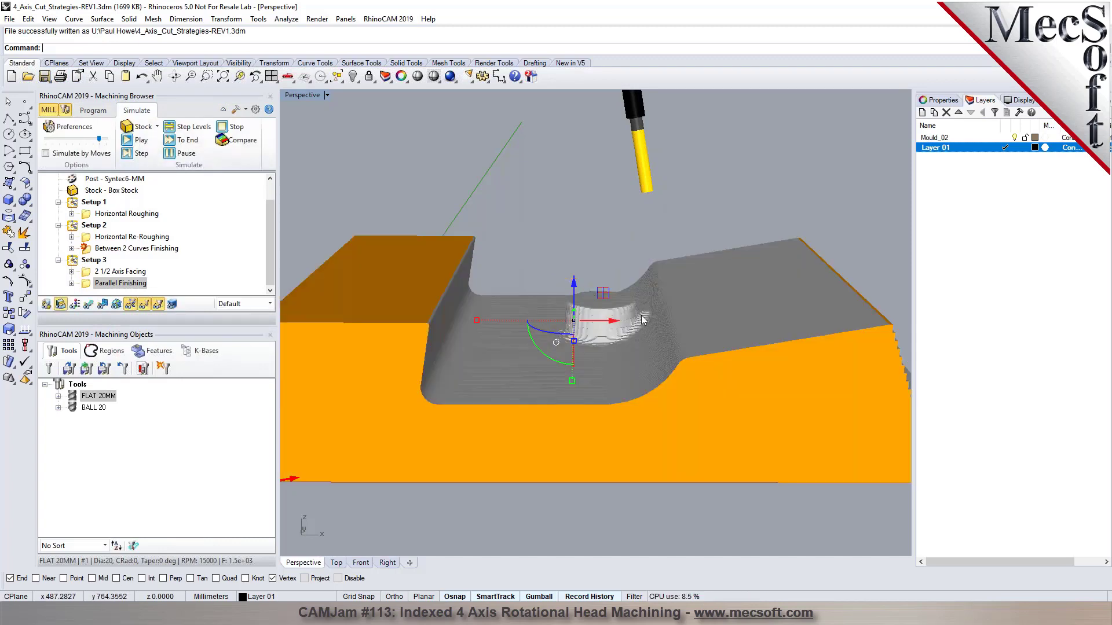
right_drag(609, 336, 579, 363)
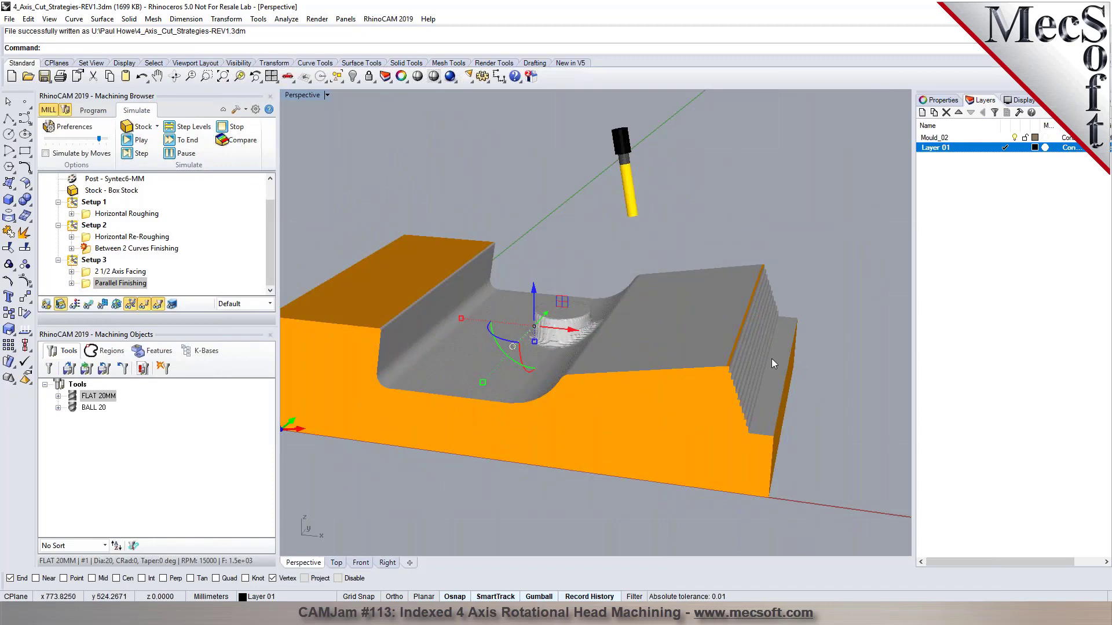
scroll(672, 367, down, 3)
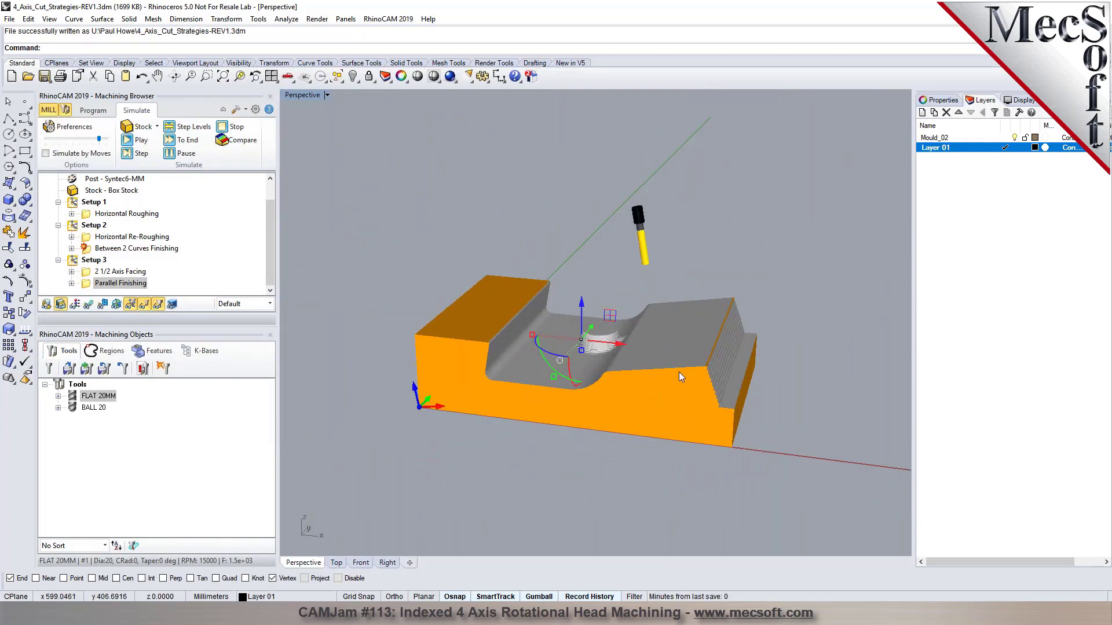
scroll(595, 350, up, 2)
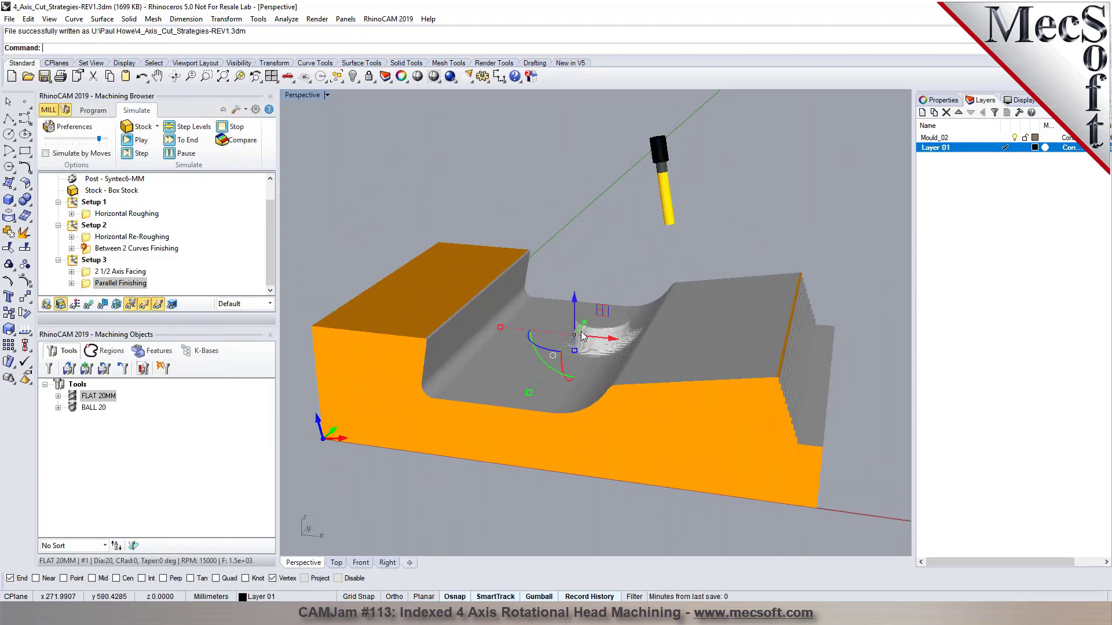
scroll(576, 338, up, 3)
click(106, 112)
scroll(608, 418, up, 4)
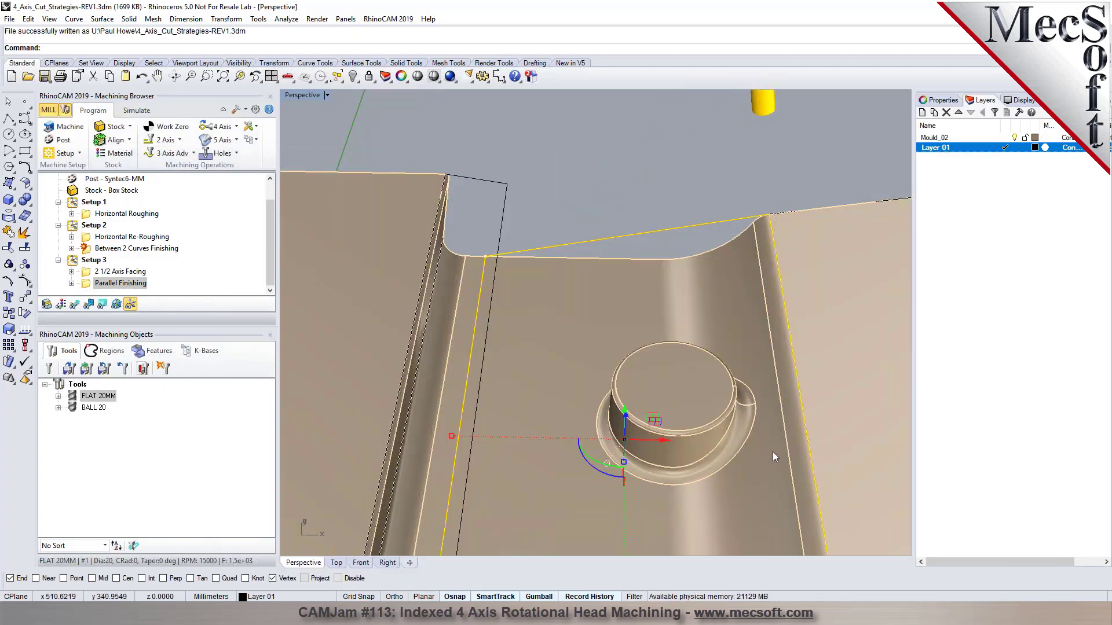
scroll(503, 408, down, 3)
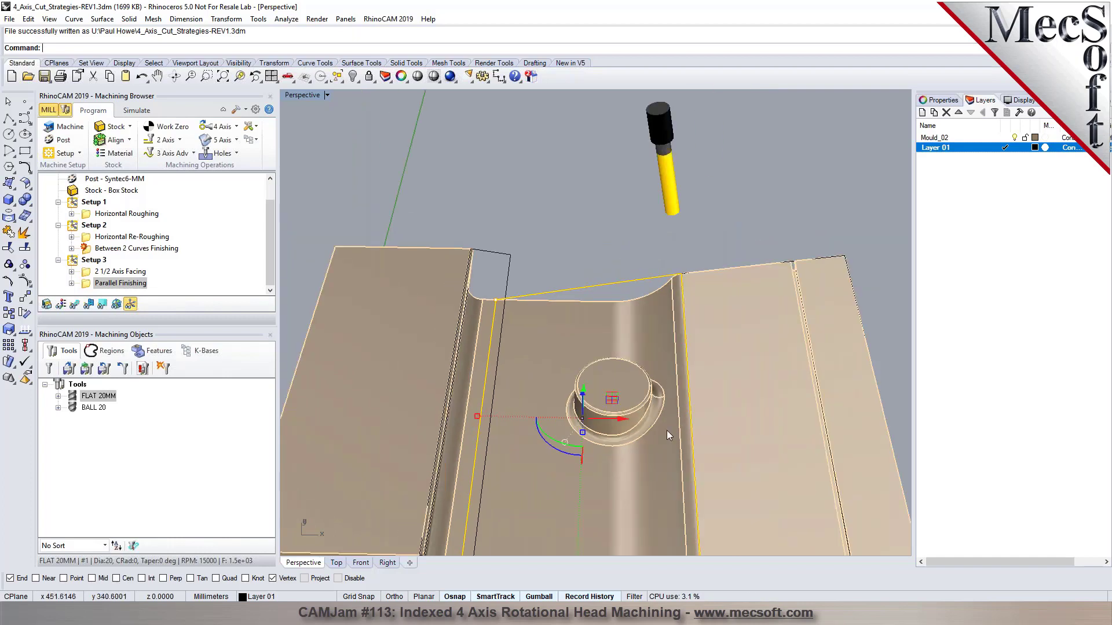
right_drag(704, 430, 601, 381)
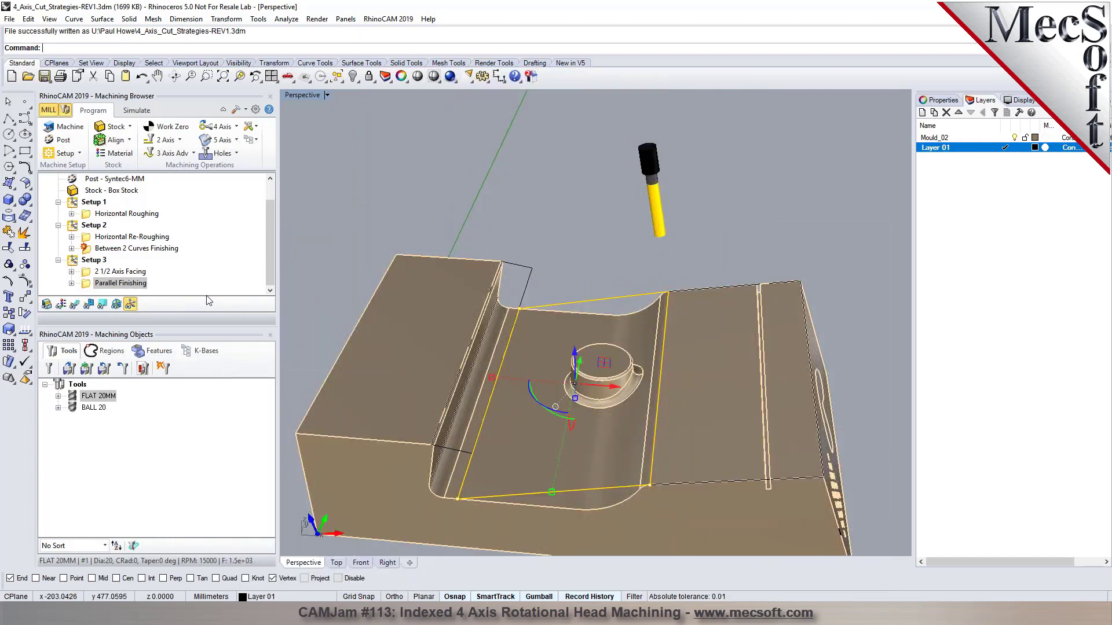
Step: Add a fourth machining setup after Setup 3, aligned to the machine coordinate system
click(80, 154)
click(99, 168)
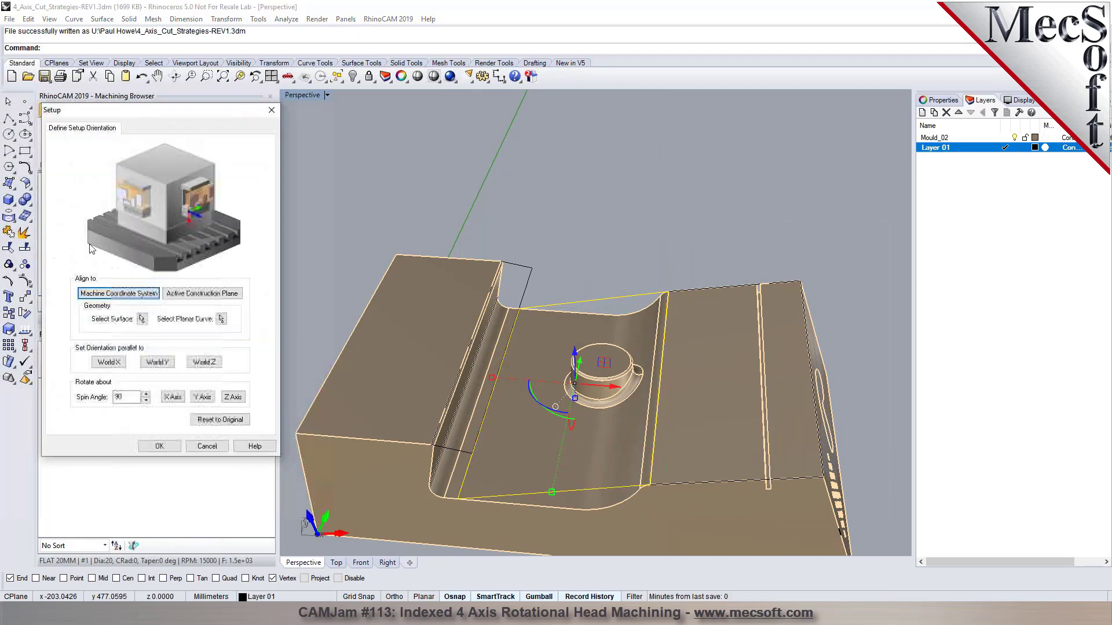
click(160, 446)
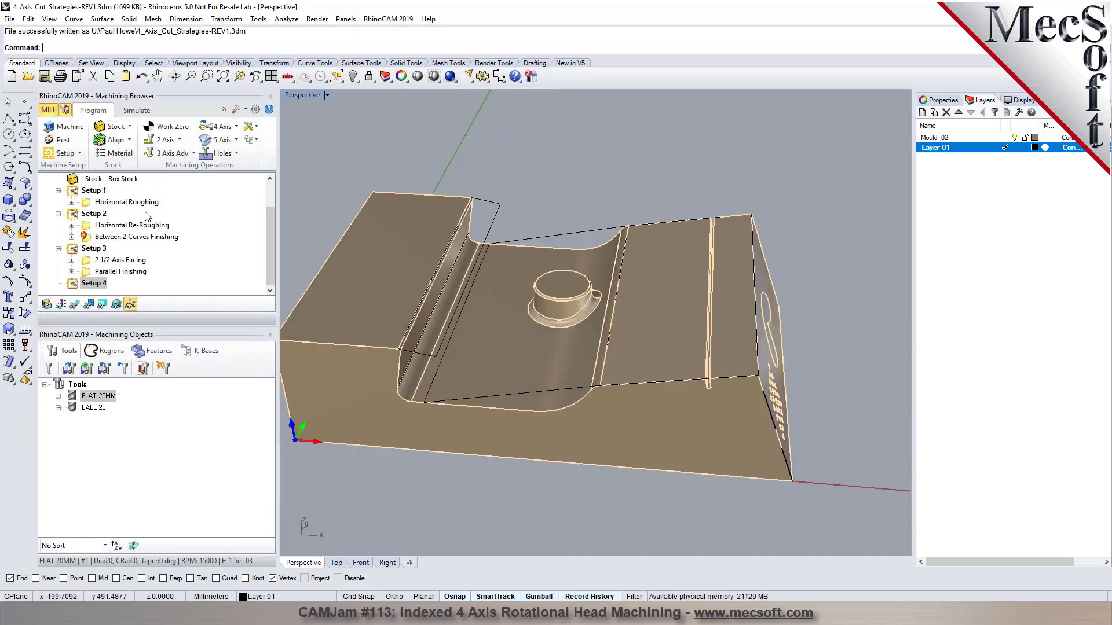
Step: Start a Horizontal Finishing operation in Setup 4 and select the round boss's base edge as its machining region
click(171, 153)
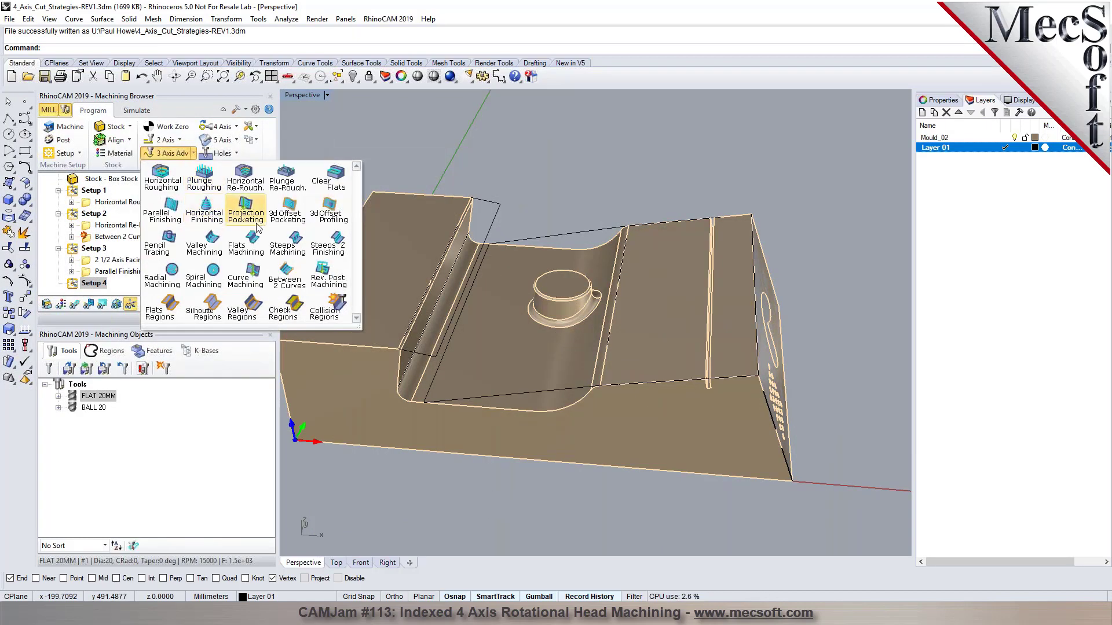
click(222, 219)
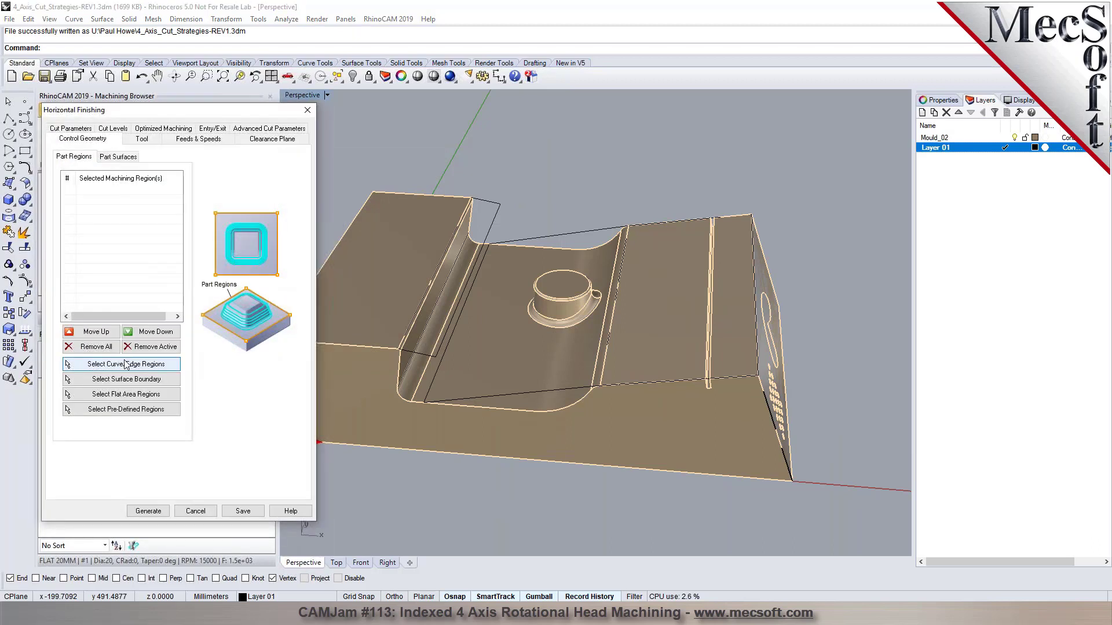
click(122, 365)
click(535, 326)
scroll(577, 317, up, 2)
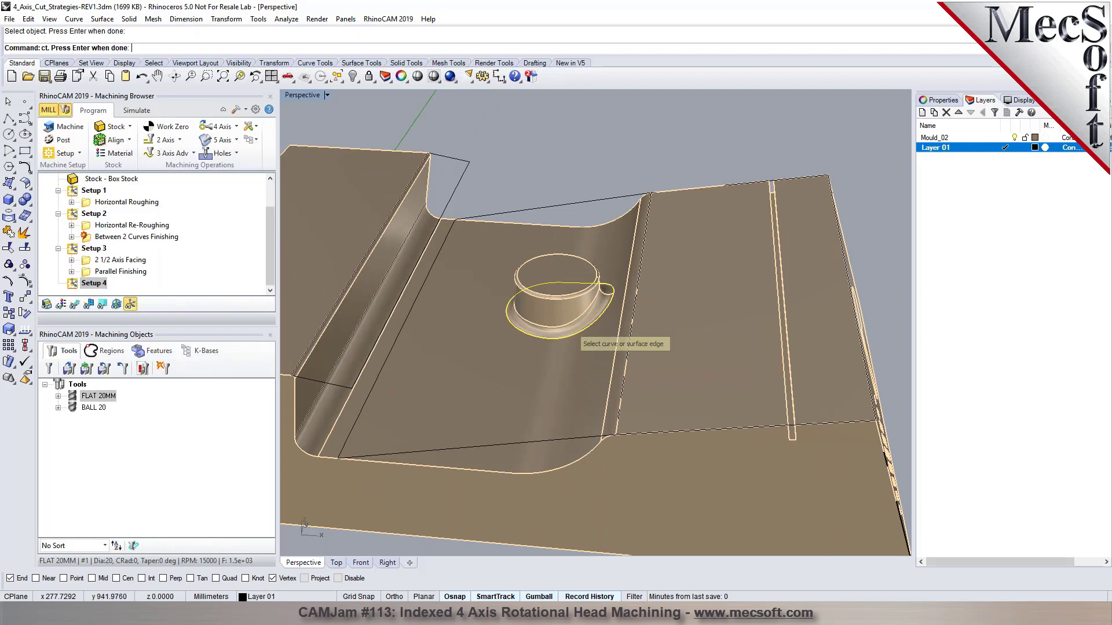
key(Return)
Step: Assign the BALL 20 tool, set the stepdown to 10% of tool diameter, generate the Horizontal Finishing operation and display its toolpath
click(140, 139)
click(111, 184)
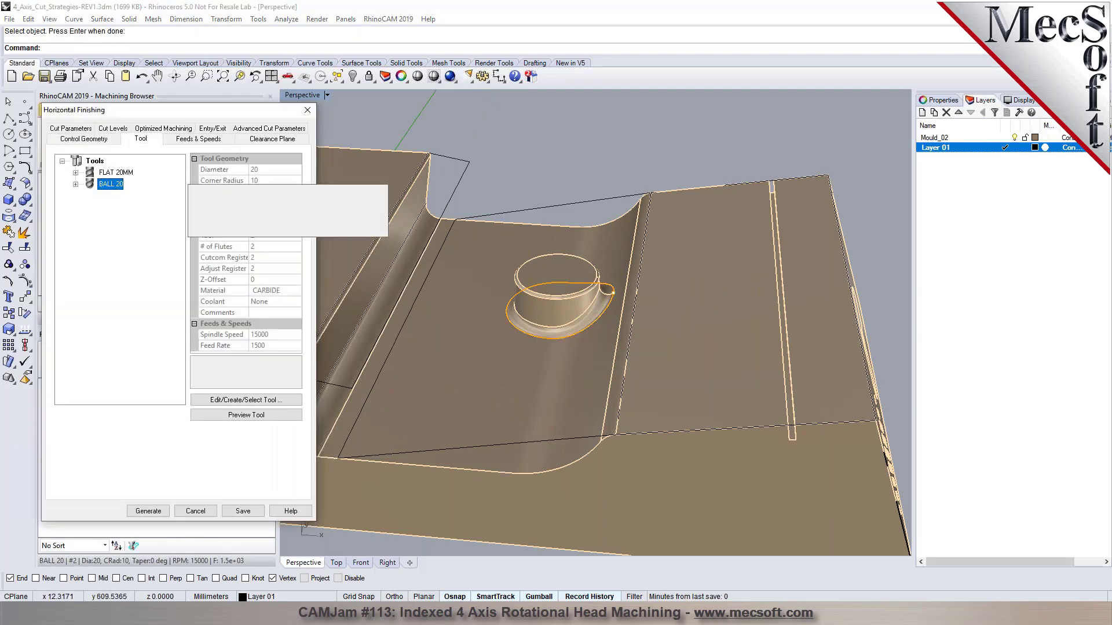
click(106, 129)
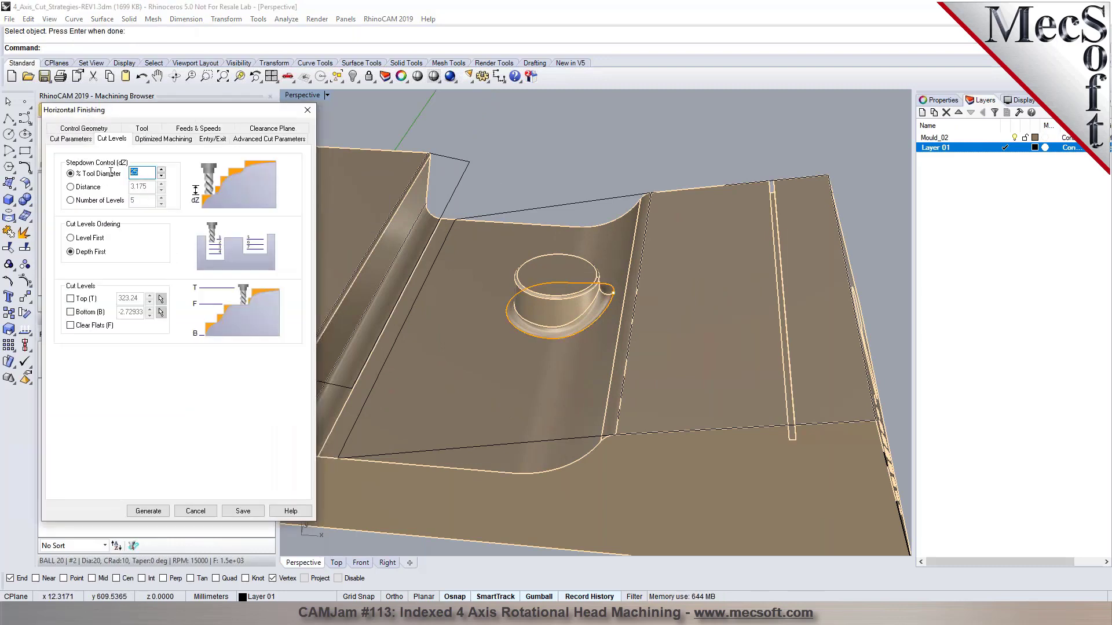
text(10)
click(149, 512)
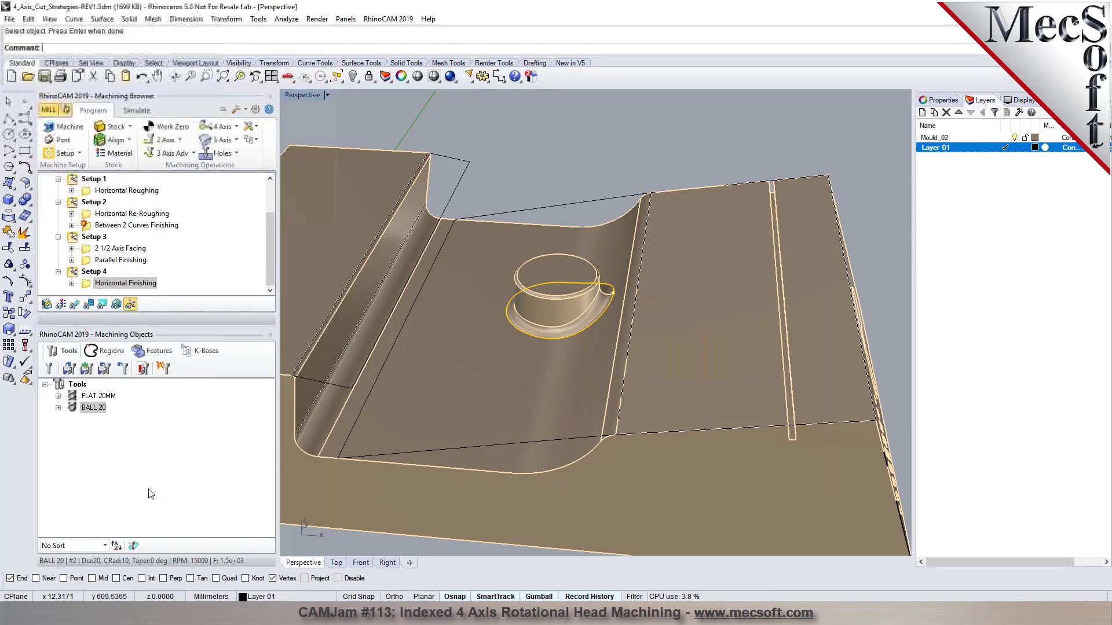
click(74, 304)
right_drag(579, 301, 481, 310)
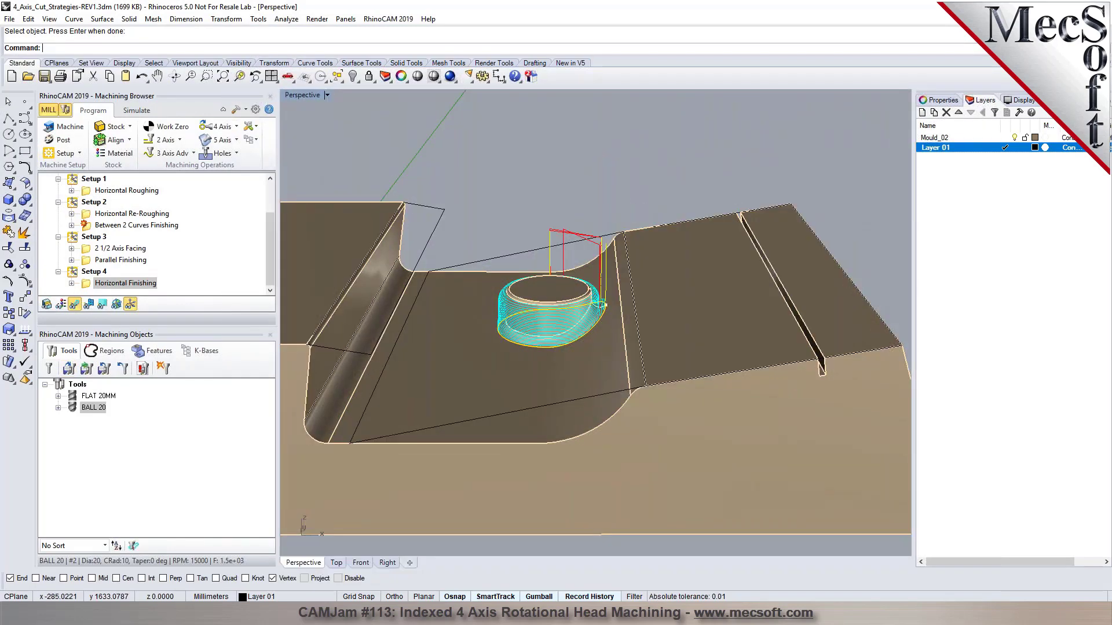
Step: Simulate the Horizontal Finishing toolpath around the boss, adjust the speed, run it to the end and return to programming mode
click(136, 110)
click(136, 141)
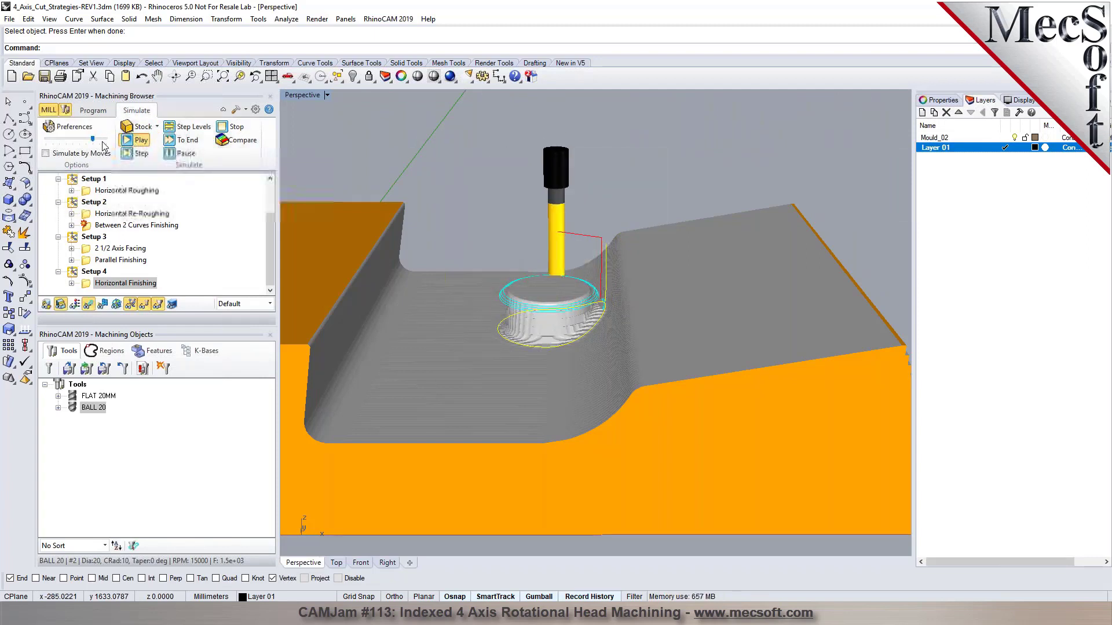
drag(99, 139, 92, 140)
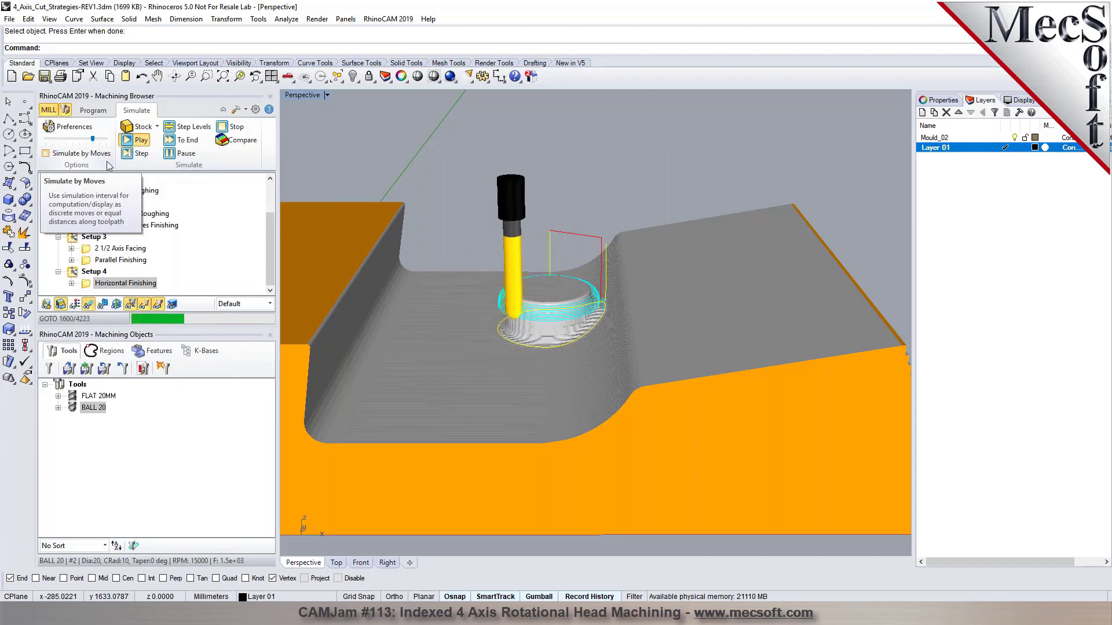
click(177, 146)
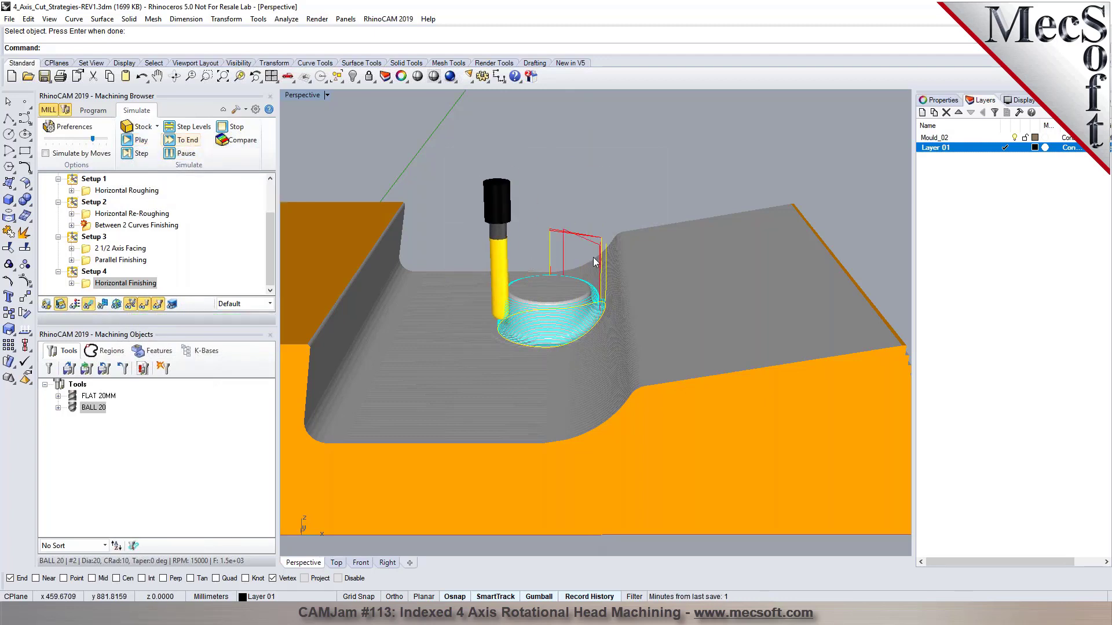
click(94, 111)
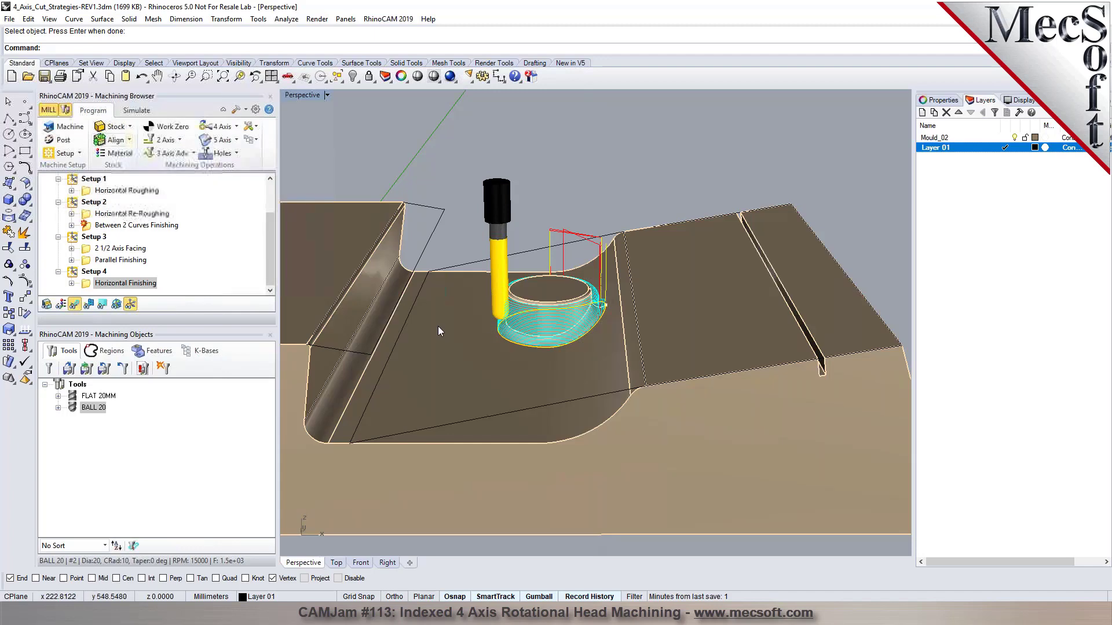
Step: Generate a Curve Machining operation with the BALL 20 tool, using the round boss's base edge as its region
click(193, 154)
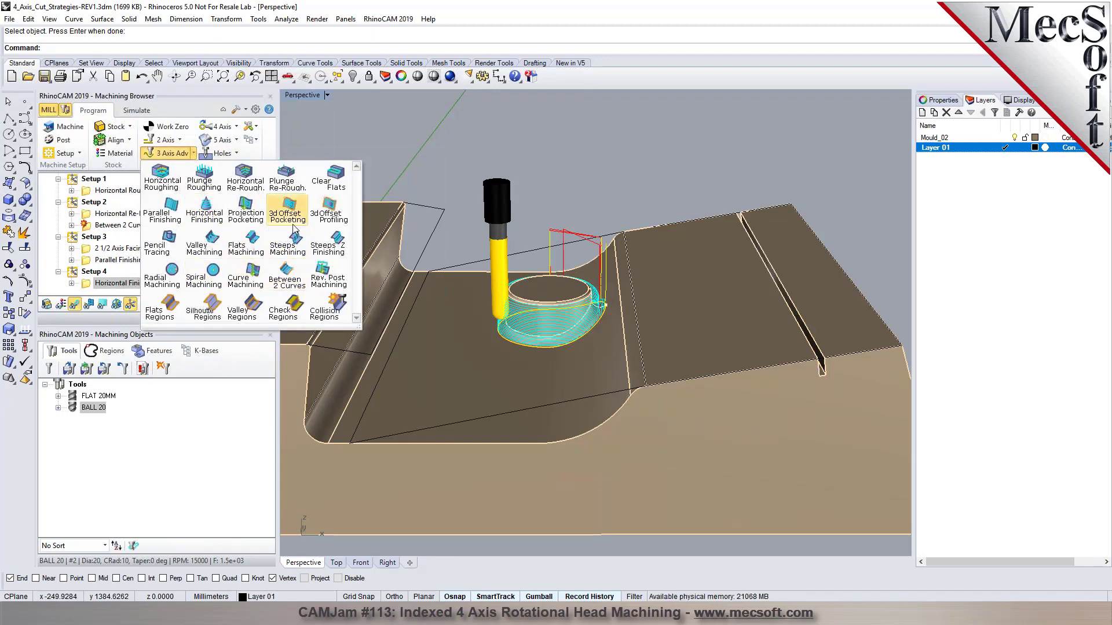
click(238, 281)
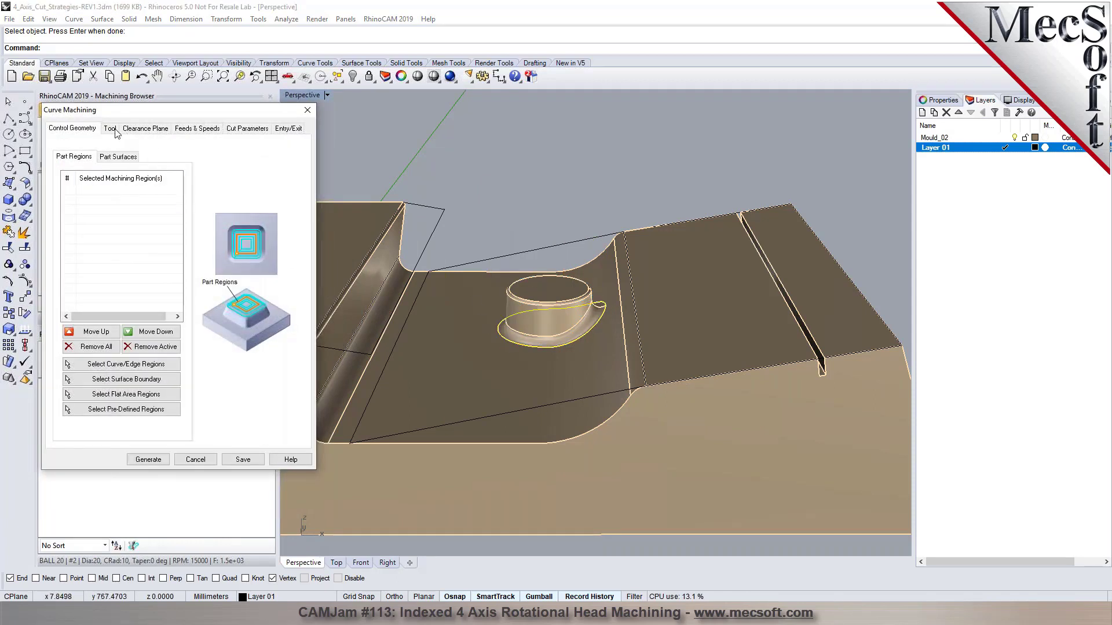
click(111, 129)
click(149, 460)
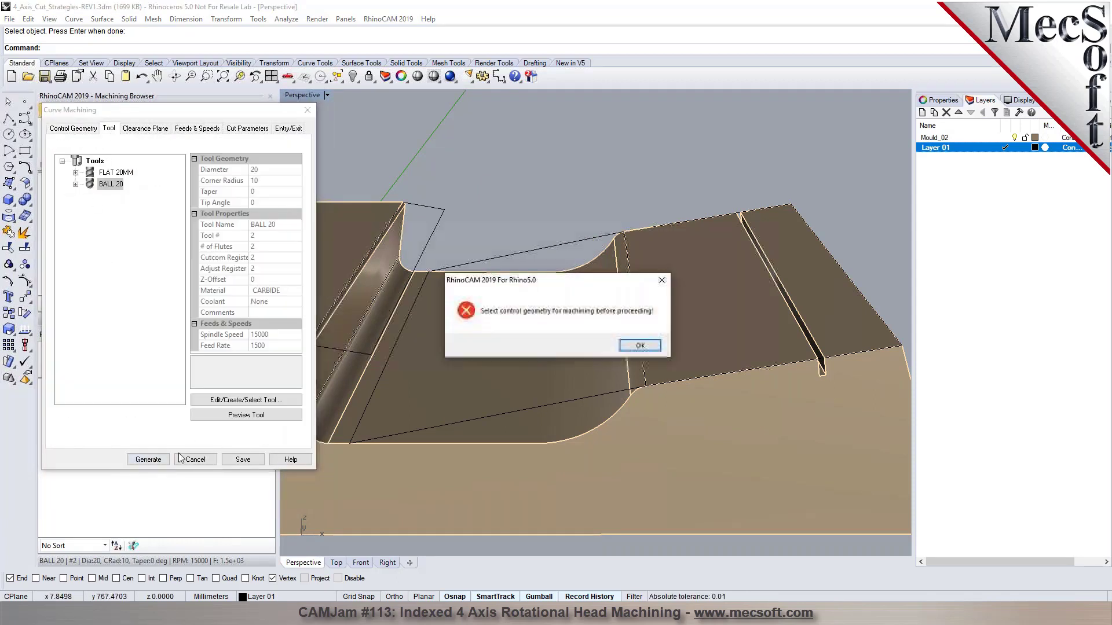
click(639, 345)
click(72, 128)
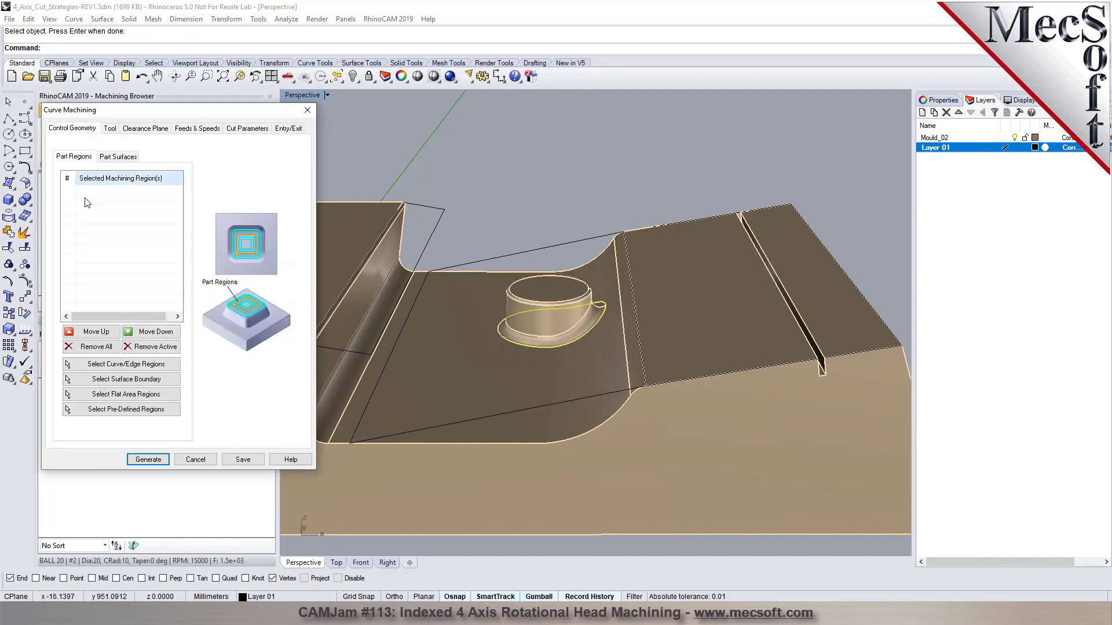
click(96, 365)
click(551, 348)
key(Return)
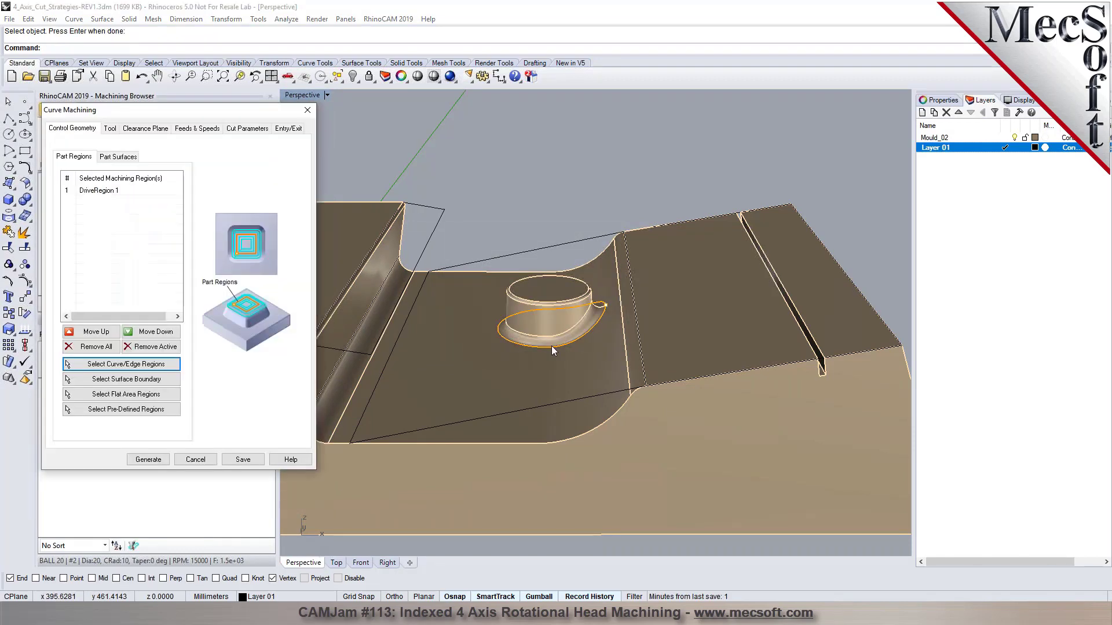
click(149, 460)
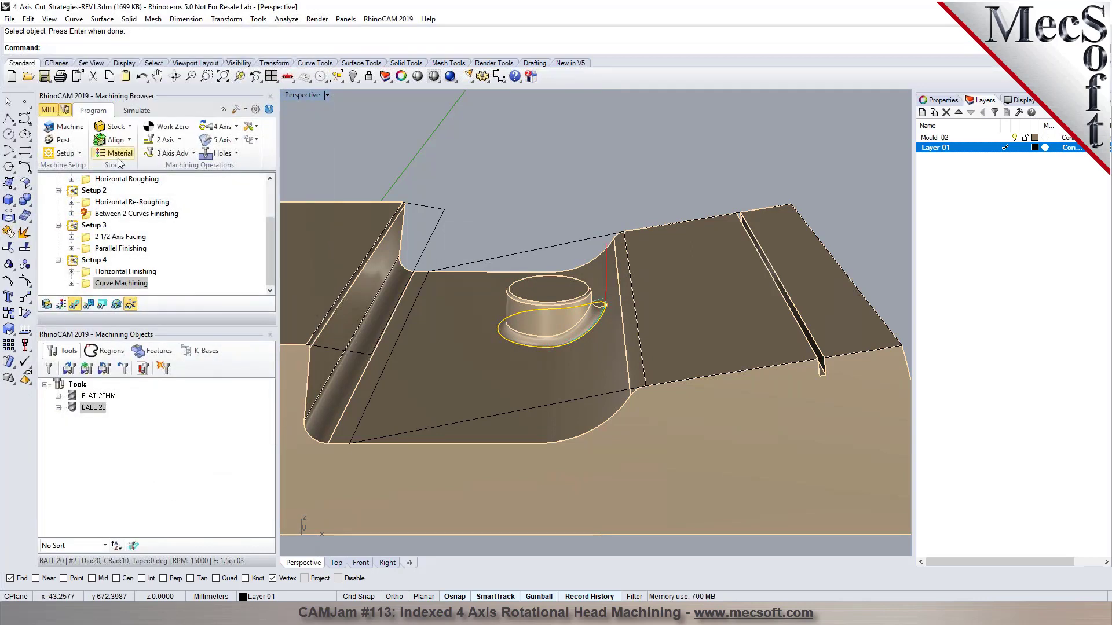
Step: Simulate the Curve Machining toolpath, examine the cut stock around the boss and at the block's stepped end, and return to programming mode
click(137, 110)
click(128, 145)
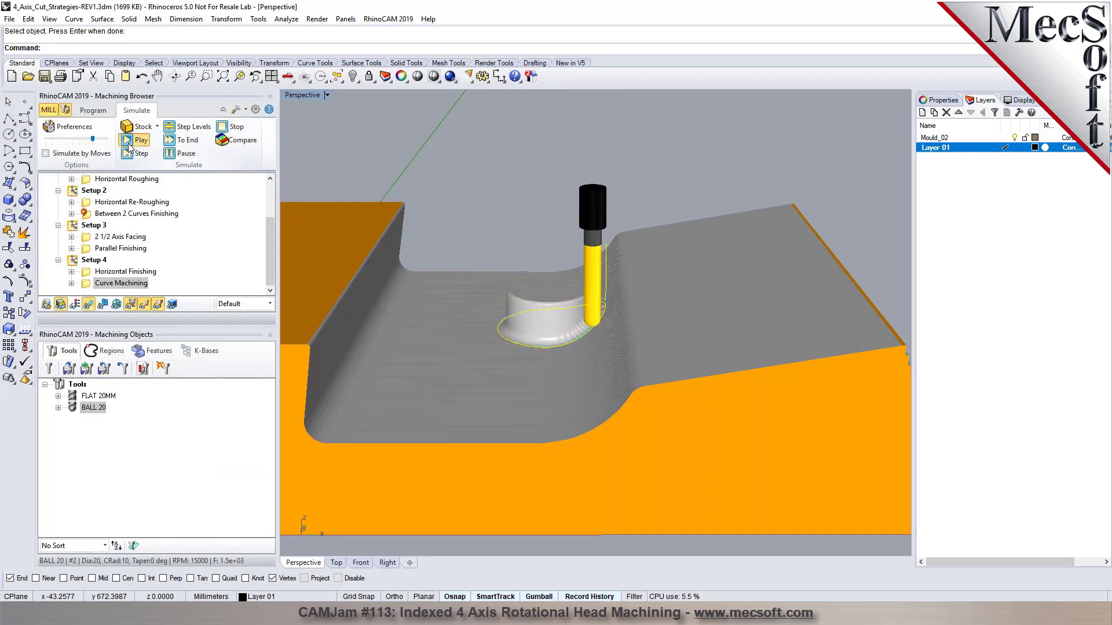
mouse_move(584, 306)
right_down()
mouse_move(626, 310)
mouse_move(589, 310)
right_up()
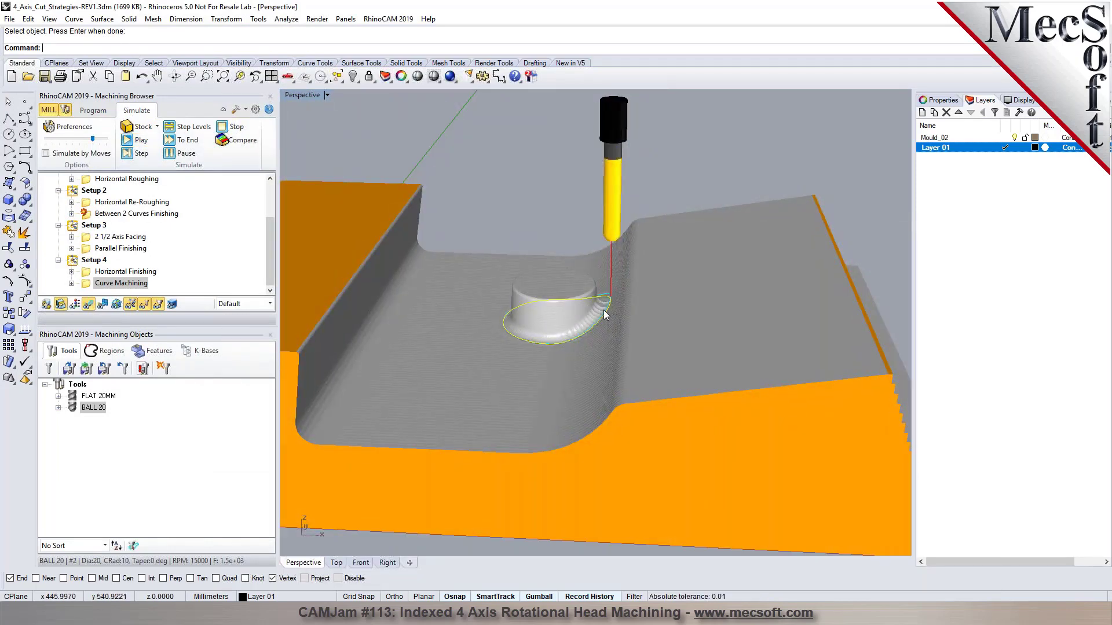
right_drag(516, 295, 440, 263)
scroll(440, 263, down, 3)
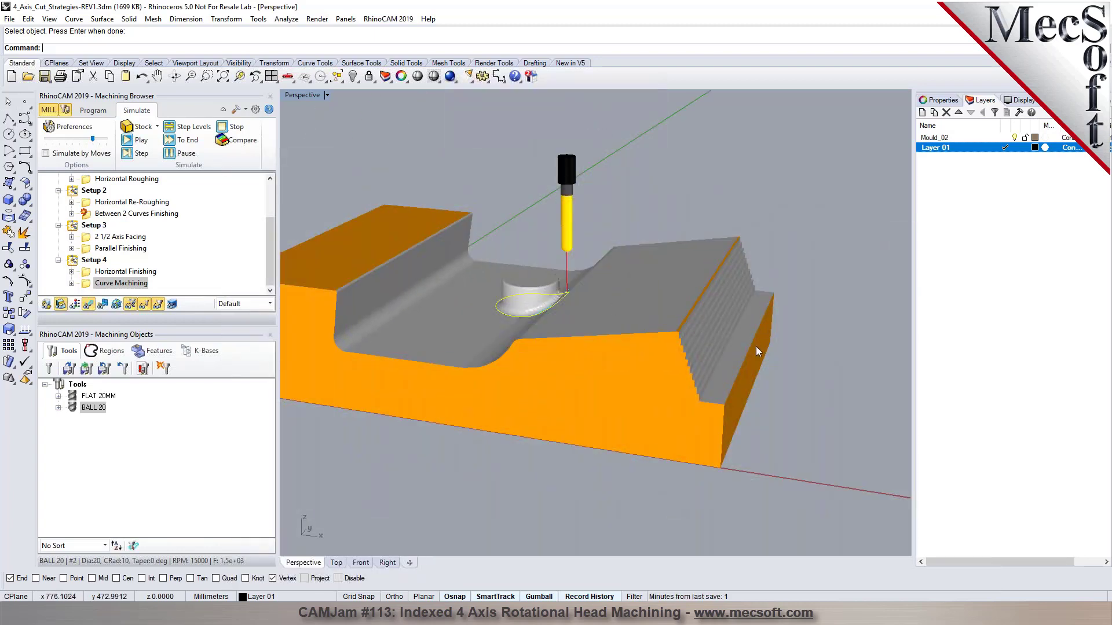
click(85, 110)
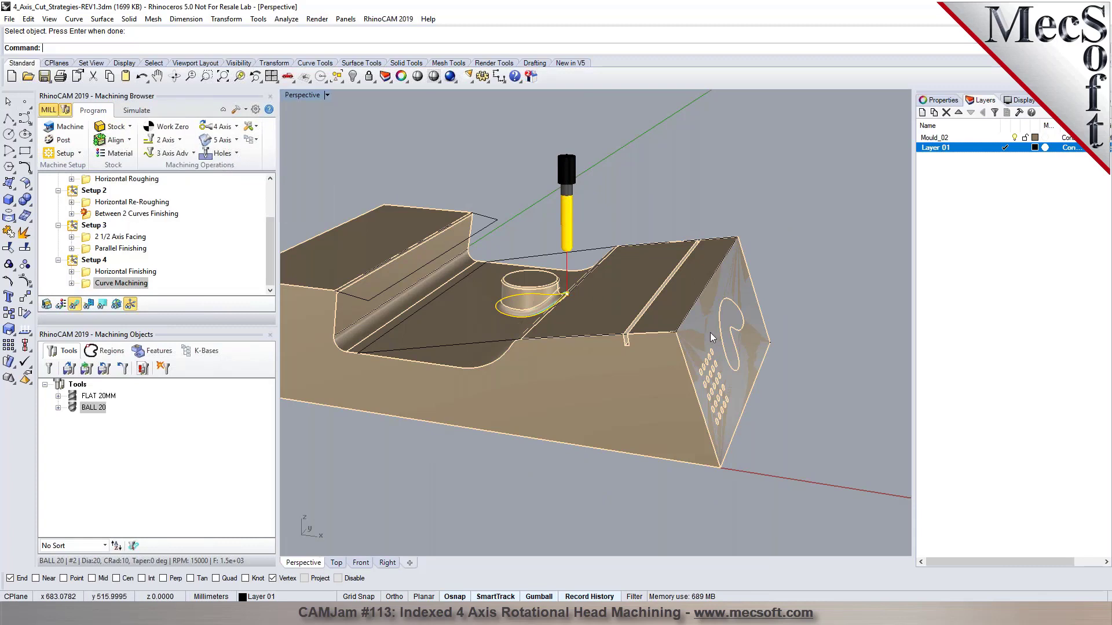
Step: Add a fifth machining setup after Setup 4, aligned to a selected surface at the narrow slot
right_drag(737, 372, 686, 328)
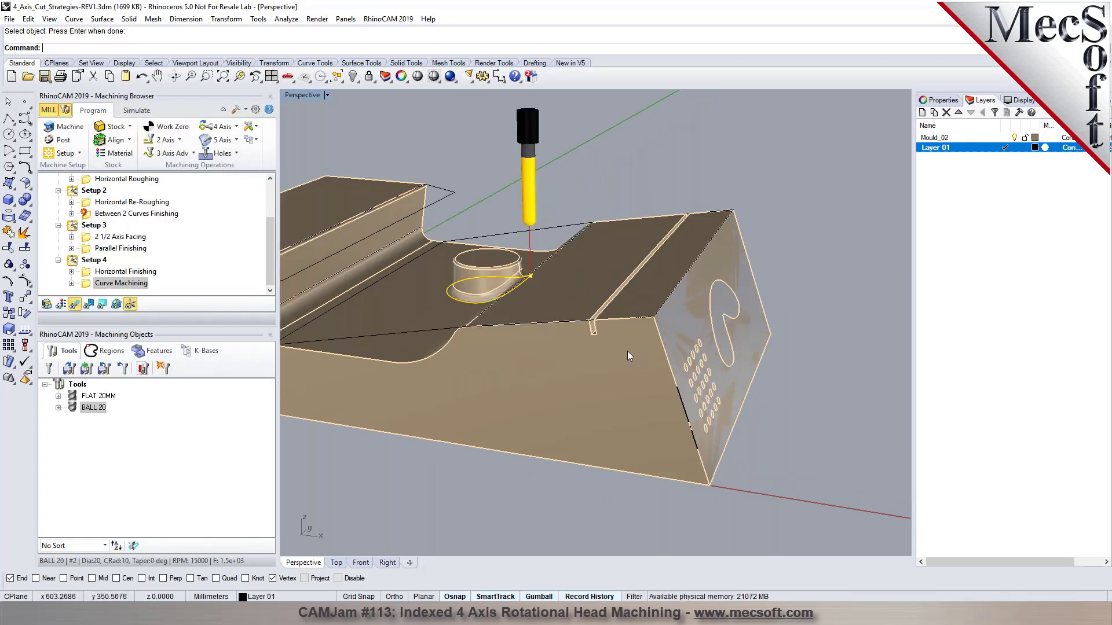
scroll(597, 330, up, 6)
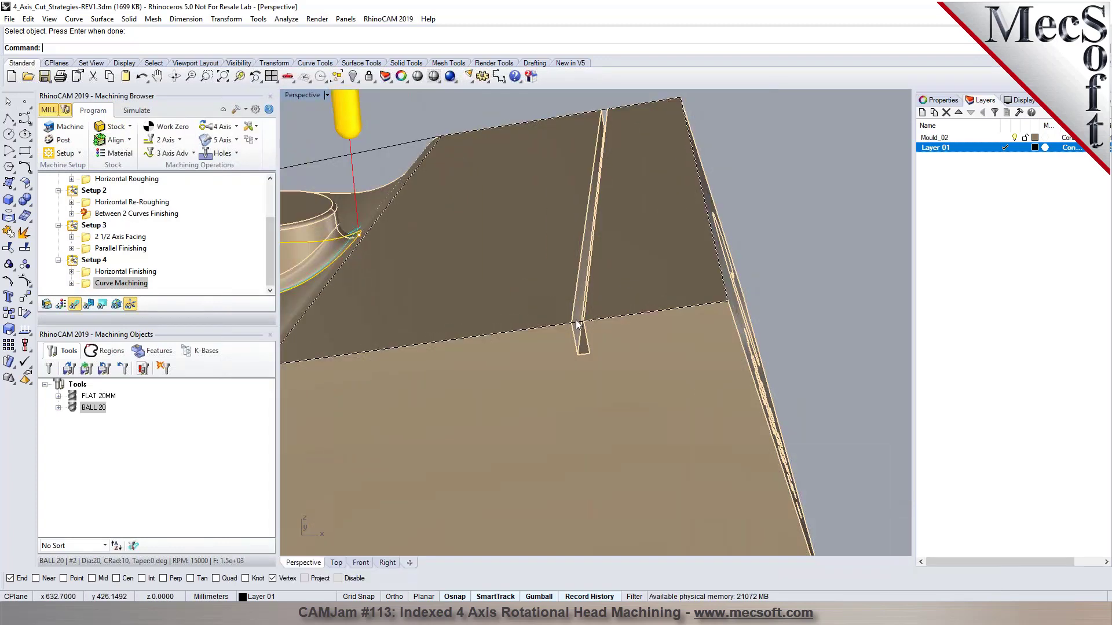
click(65, 153)
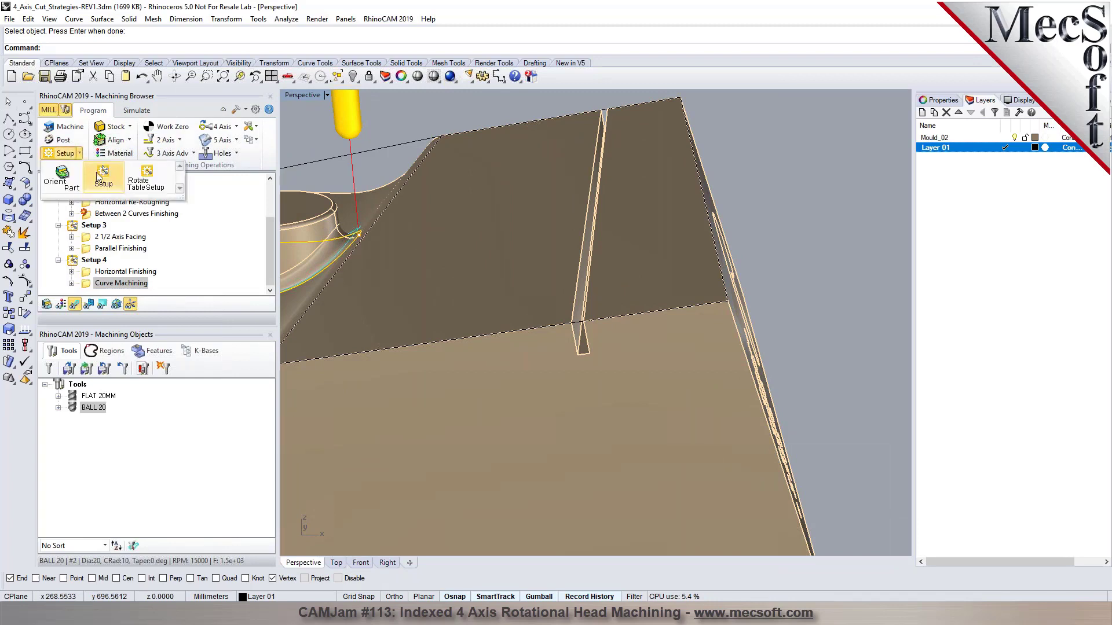
click(113, 179)
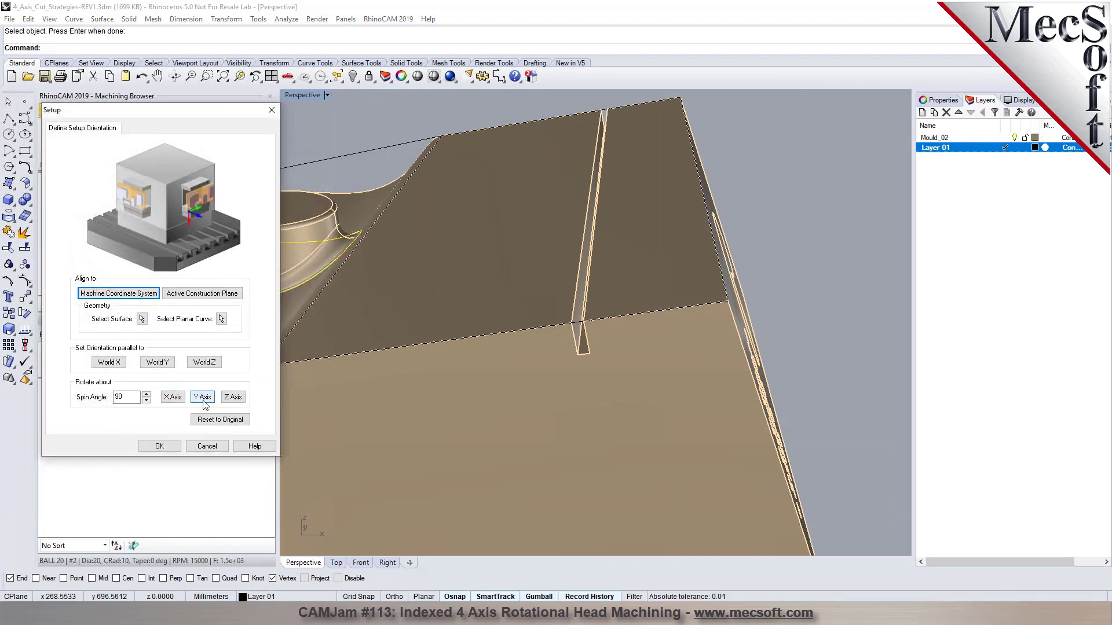
click(141, 319)
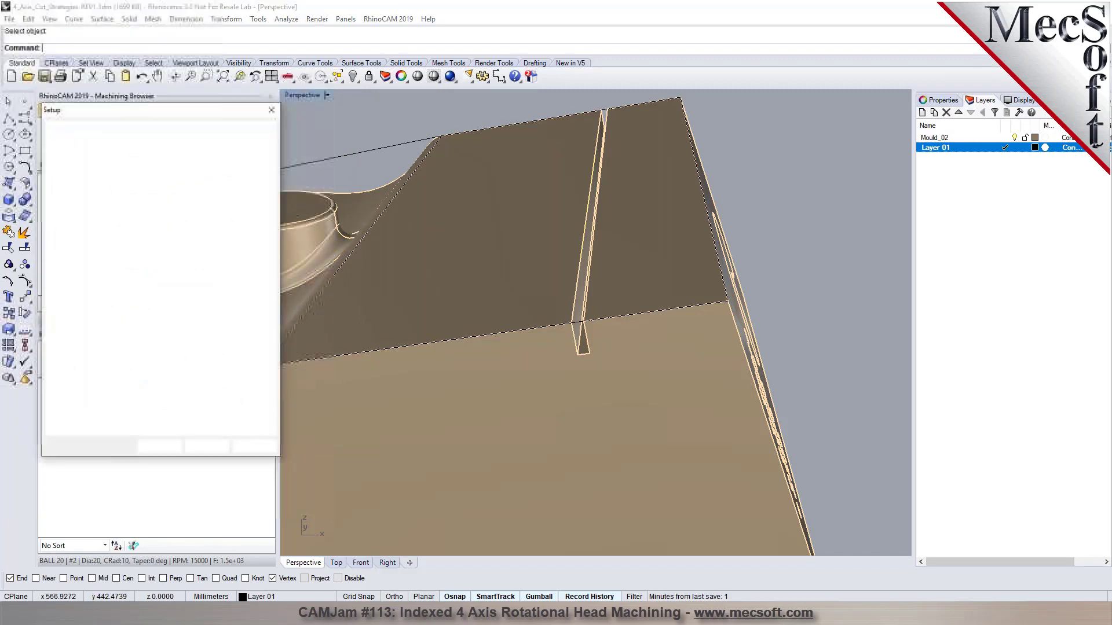
scroll(602, 307, down, 5)
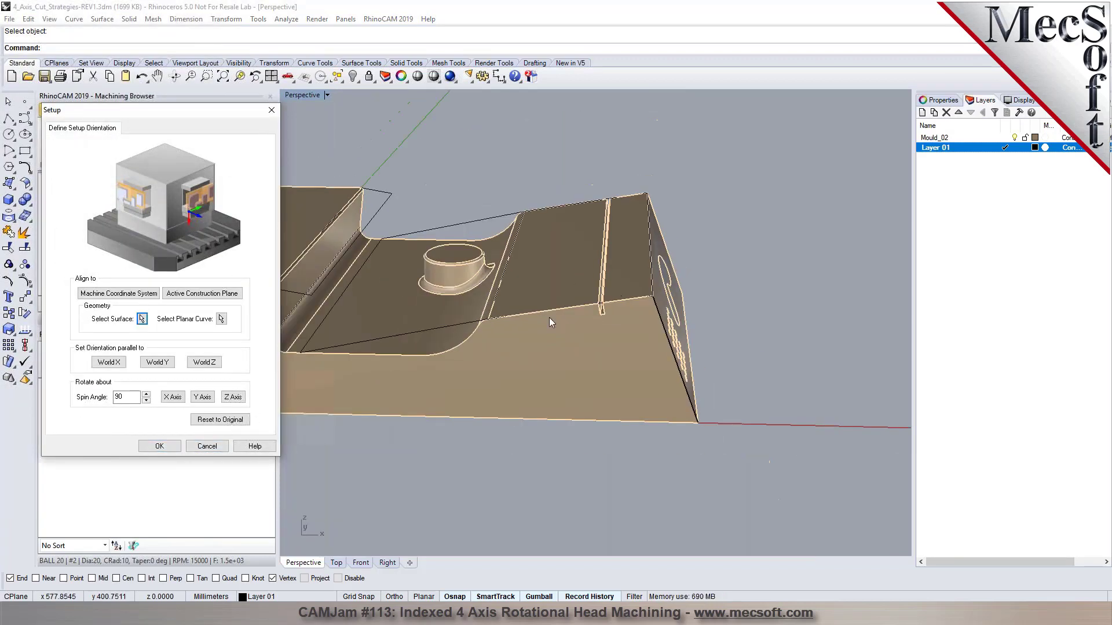
click(159, 446)
Step: Measure the width of the narrow slot between the two bottom corners at its open end
scroll(601, 432, down, 7)
right_drag(601, 433, 553, 424)
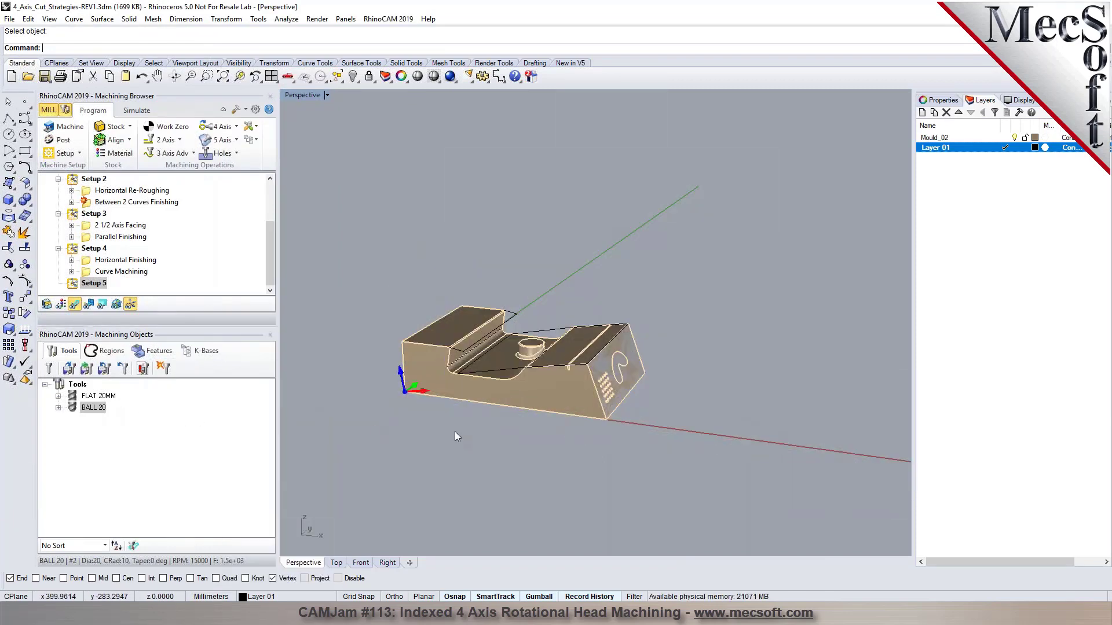
scroll(575, 353, up, 10)
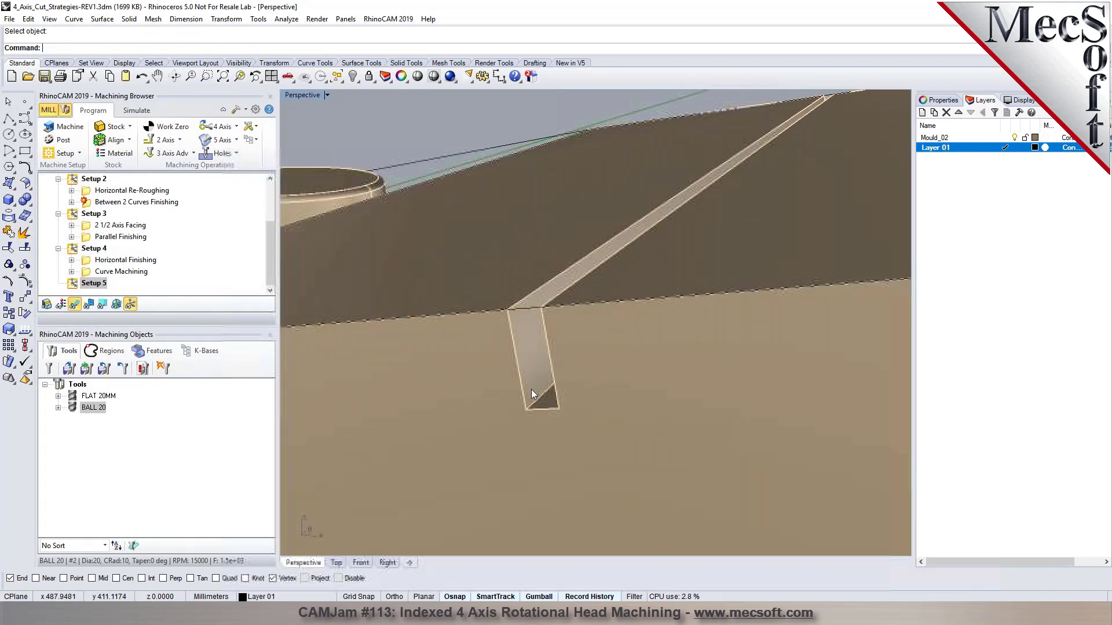
right_drag(536, 423, 598, 410)
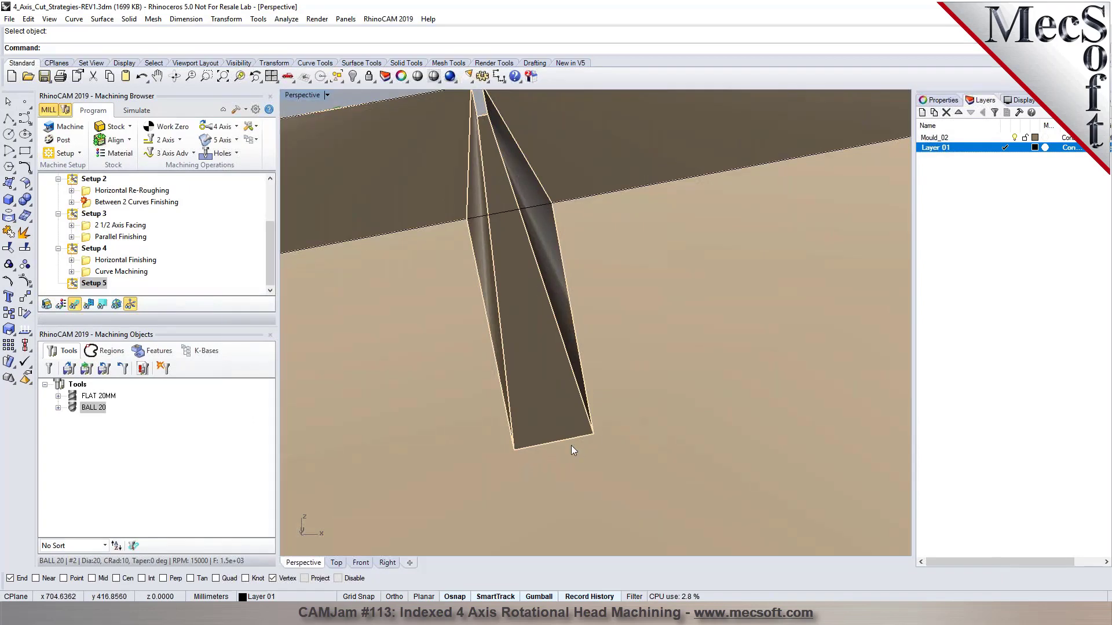
click(286, 19)
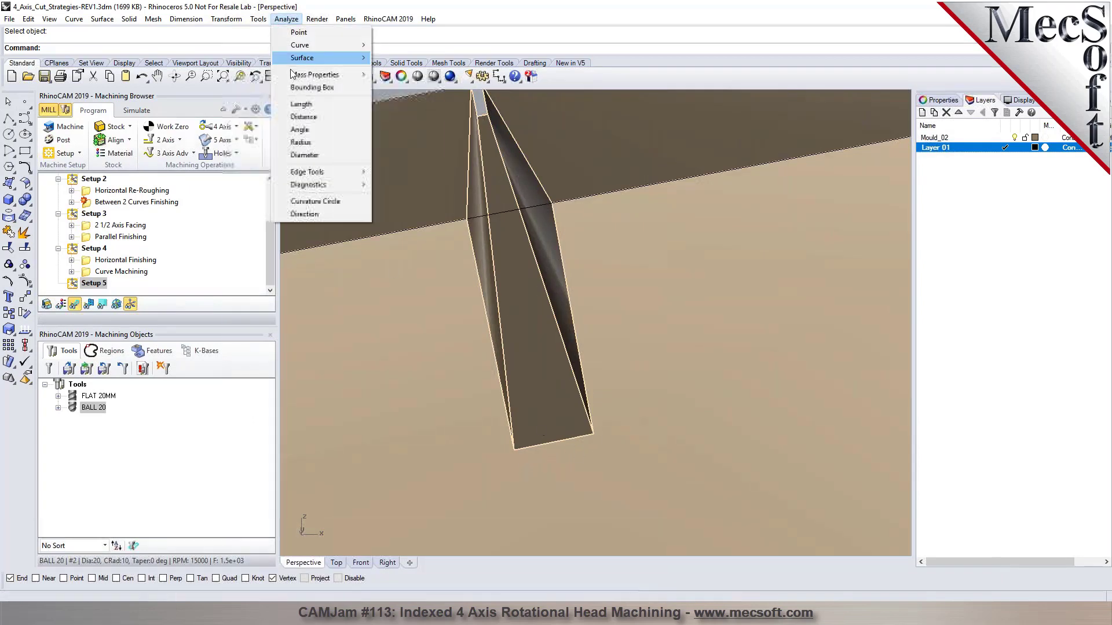
click(318, 117)
click(524, 447)
click(587, 435)
scroll(522, 312, down, 3)
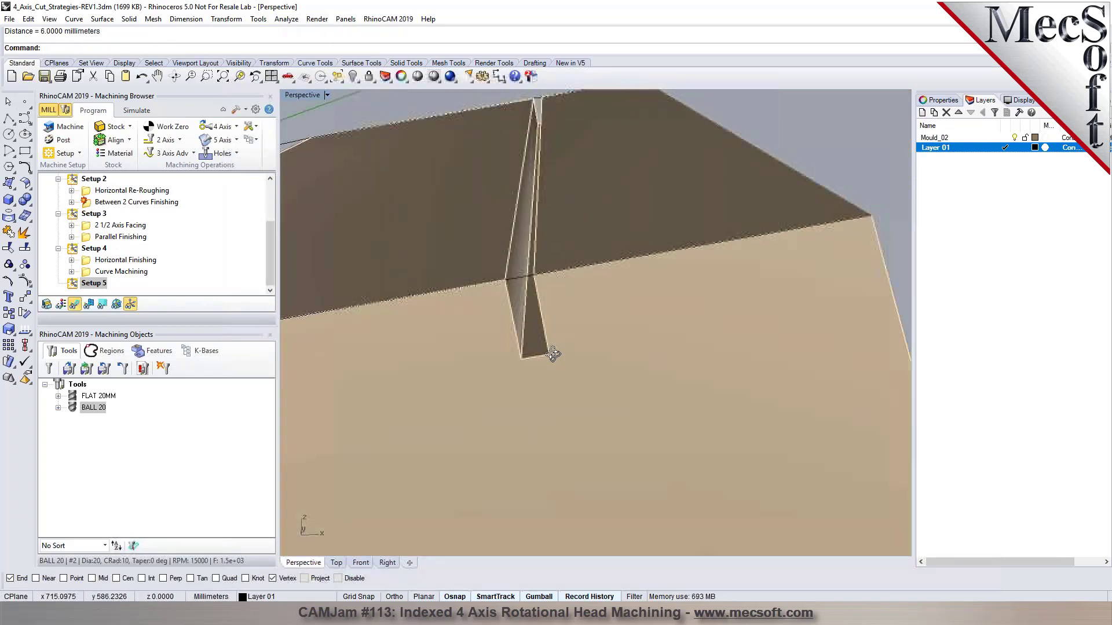
Step: Start a 2 1/2 Axis Profiling operation in Setup 5 and select one long upper edge of the slot as its region
click(177, 145)
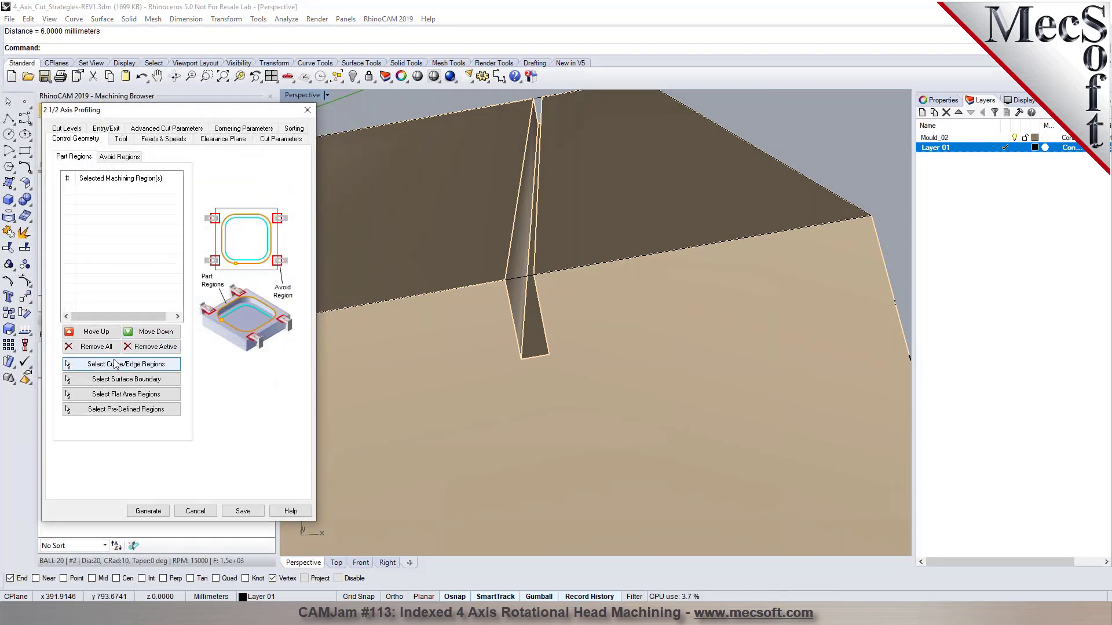
click(116, 365)
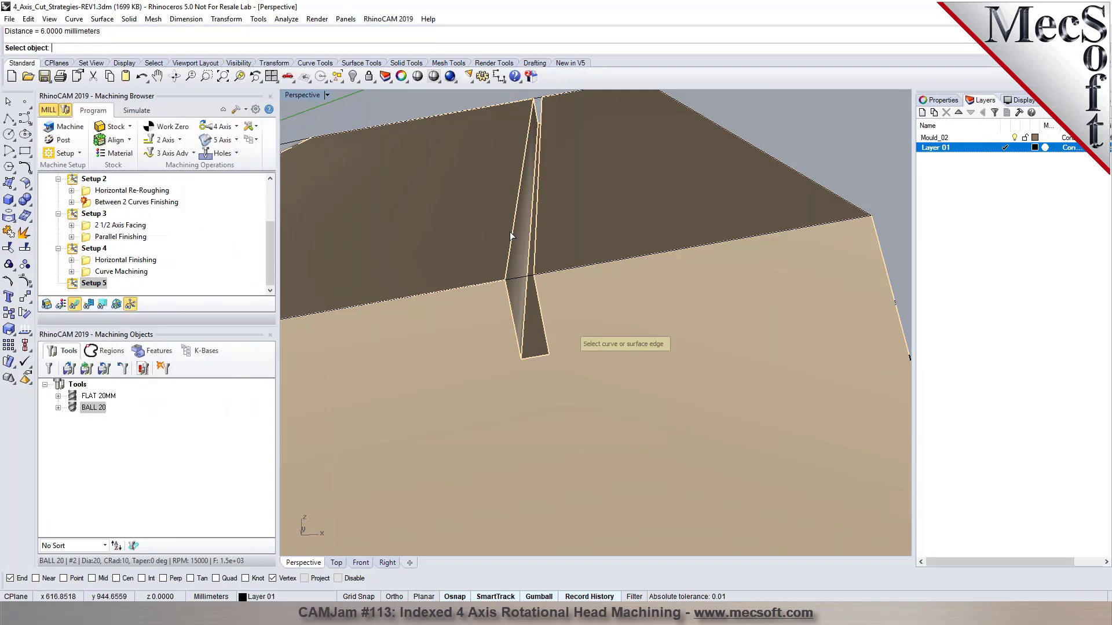
click(511, 236)
key(Return)
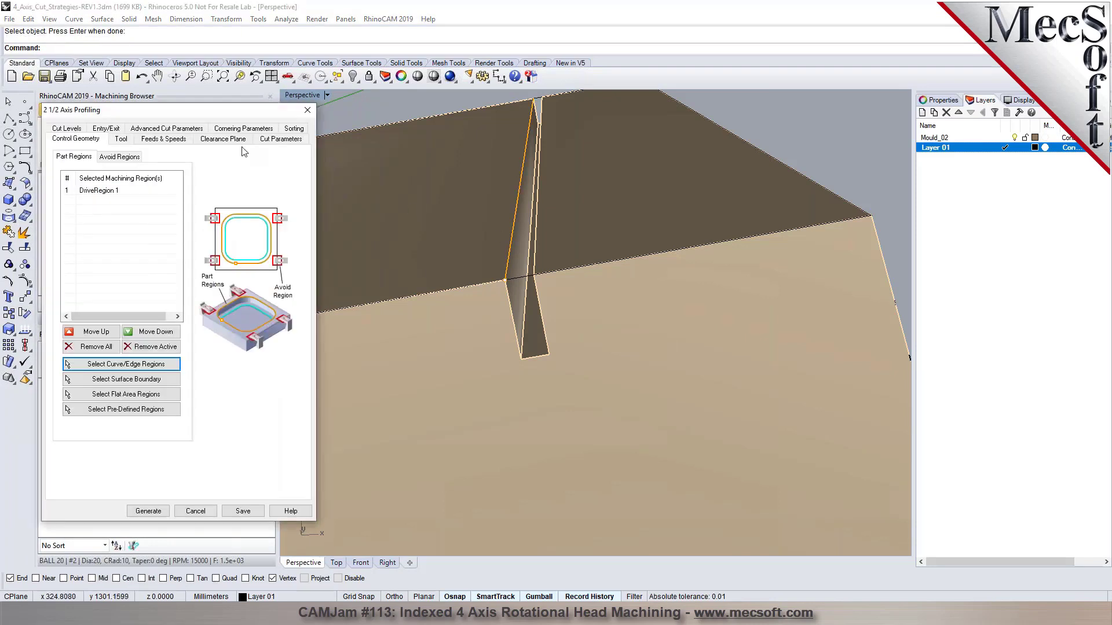
Step: Create a new tool FLAT 6MM with shank and tool diameter 6, tool length 60, shoulder length 50 and flute length 40 for the profiling operation
click(121, 140)
click(115, 173)
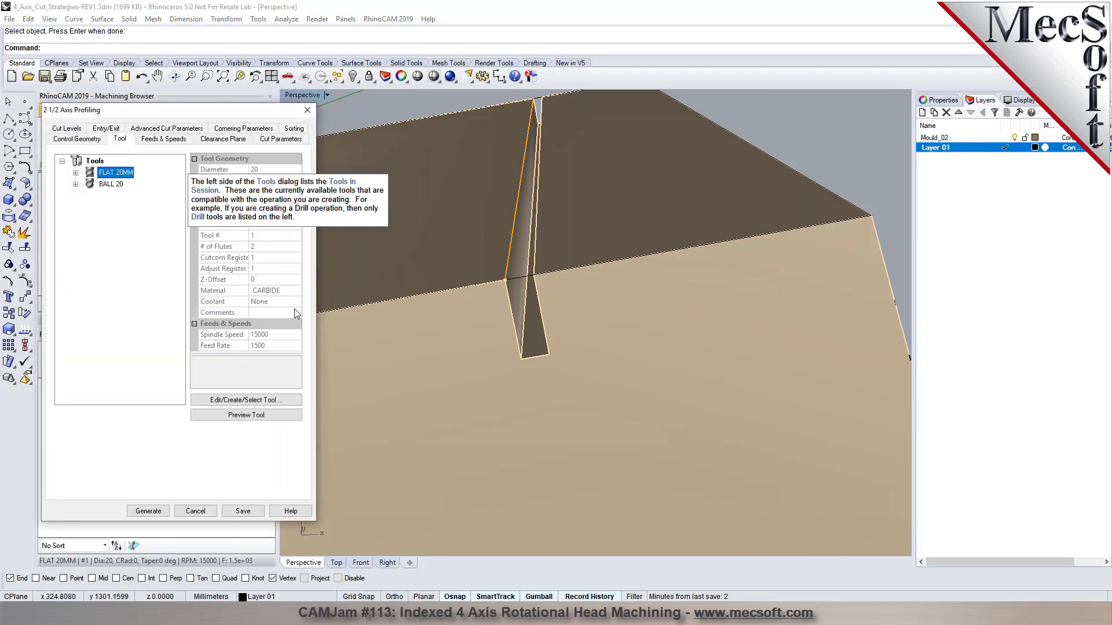
click(247, 400)
drag(191, 366, 196, 366)
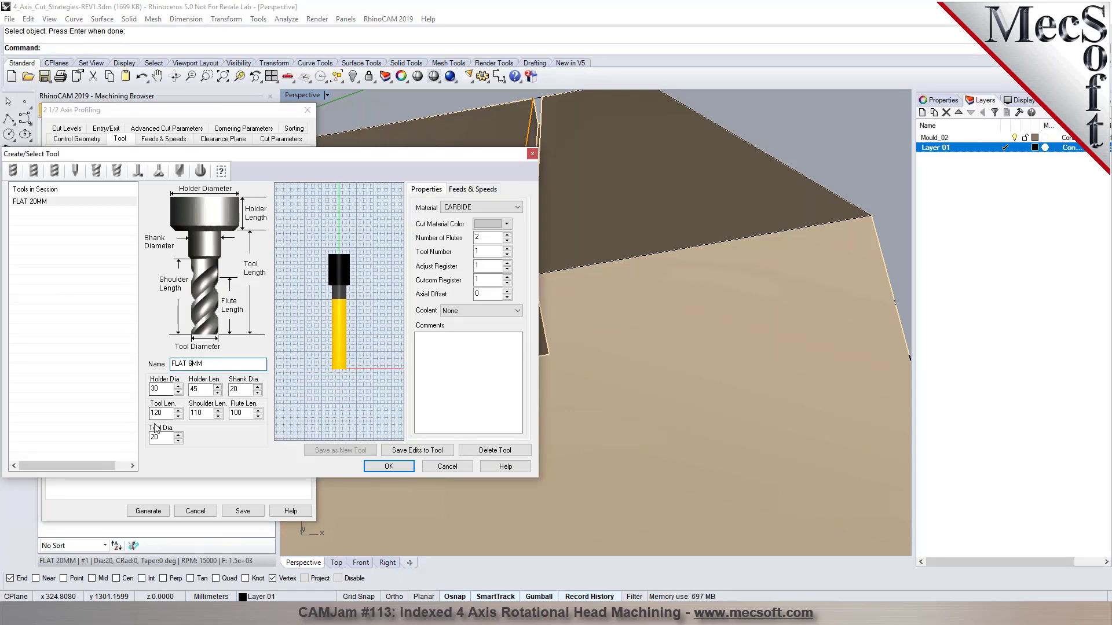
key(Tab)
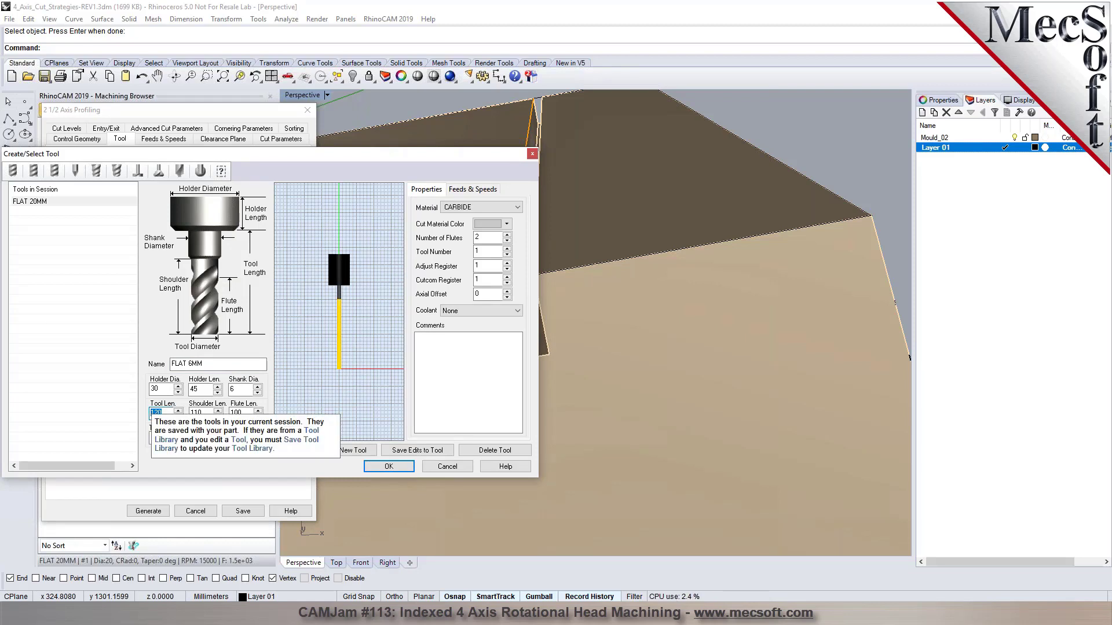
key(Tab)
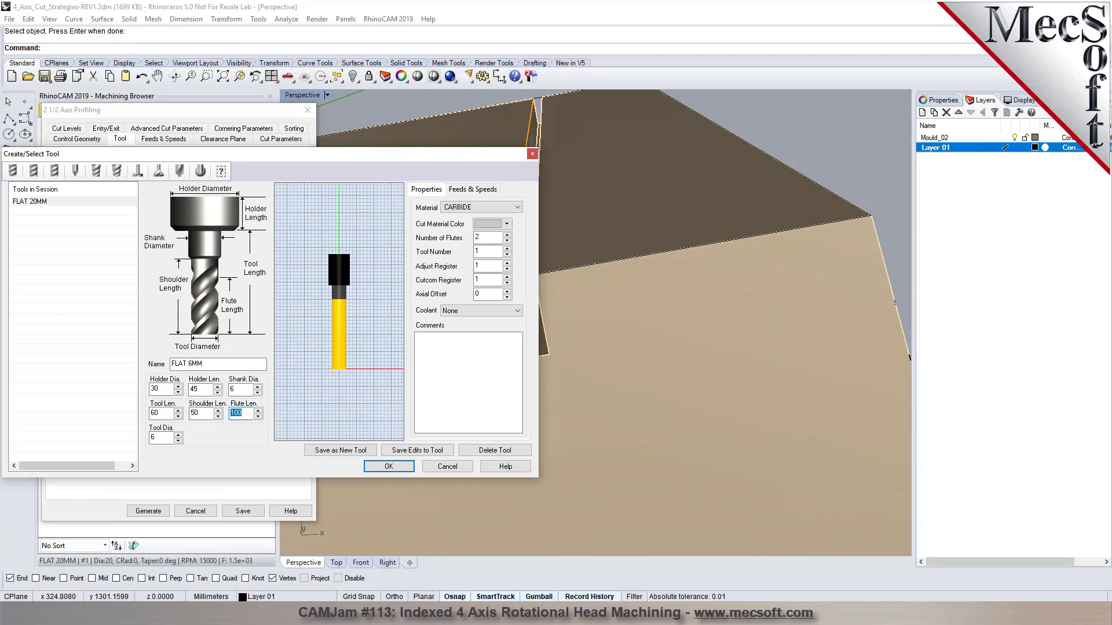
key(Tab)
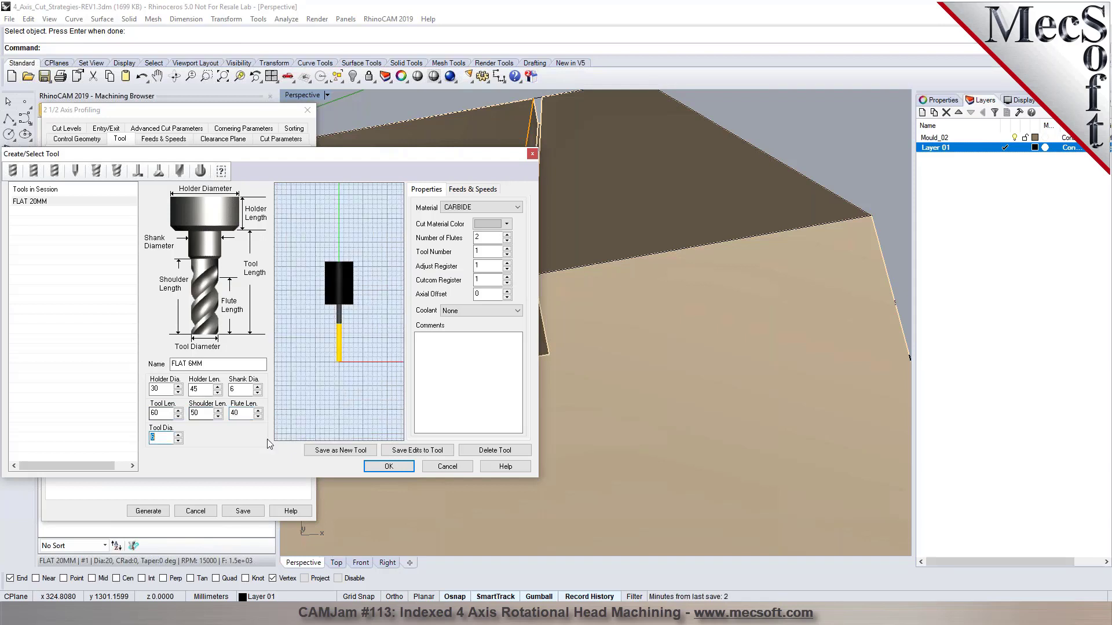
click(321, 451)
click(595, 345)
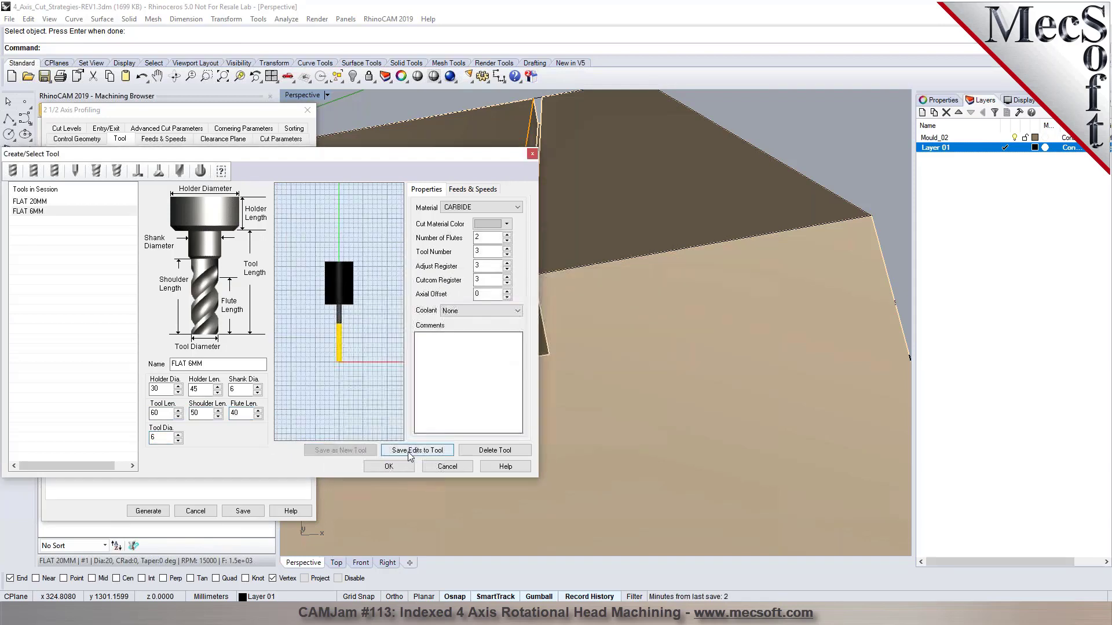
click(389, 466)
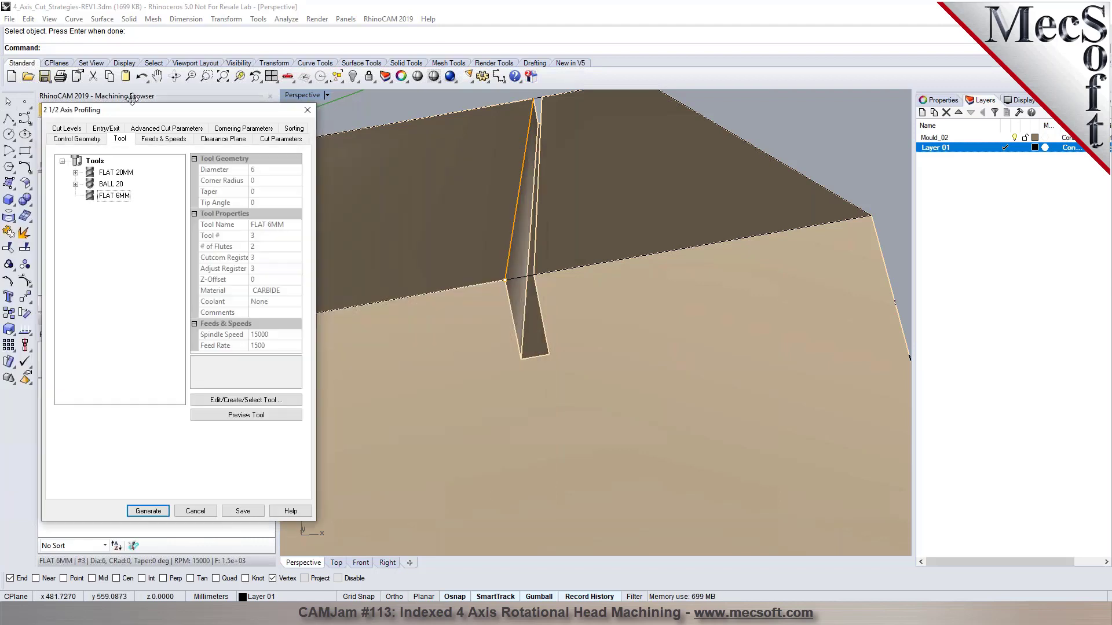
Step: Set the profiling cut parameters to determine the cut start side using the 3D model
click(161, 140)
click(231, 141)
click(261, 141)
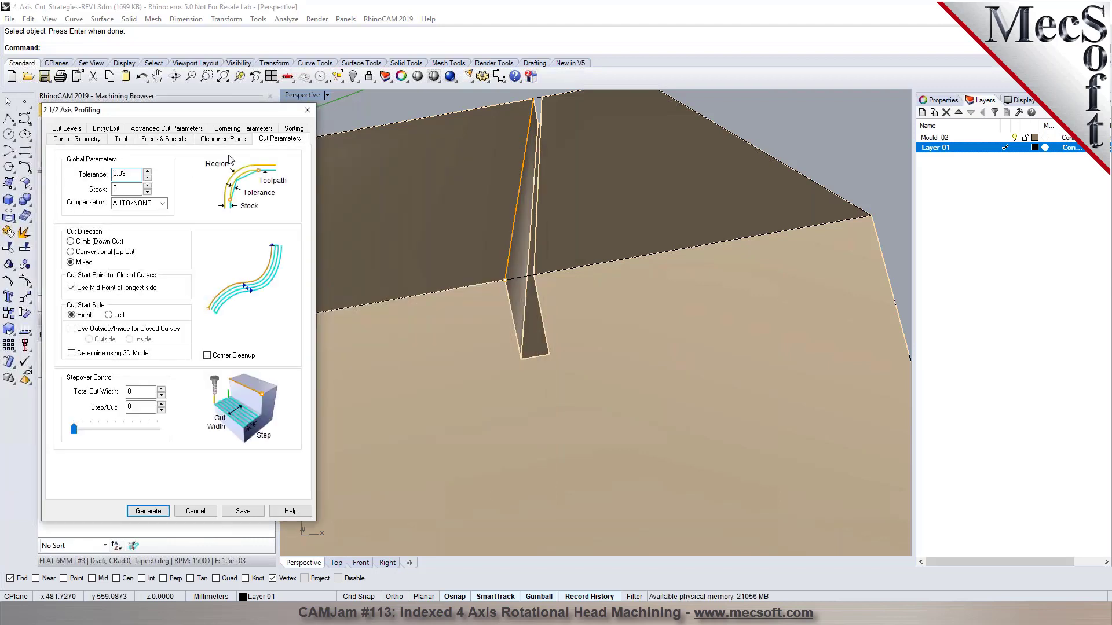
click(85, 355)
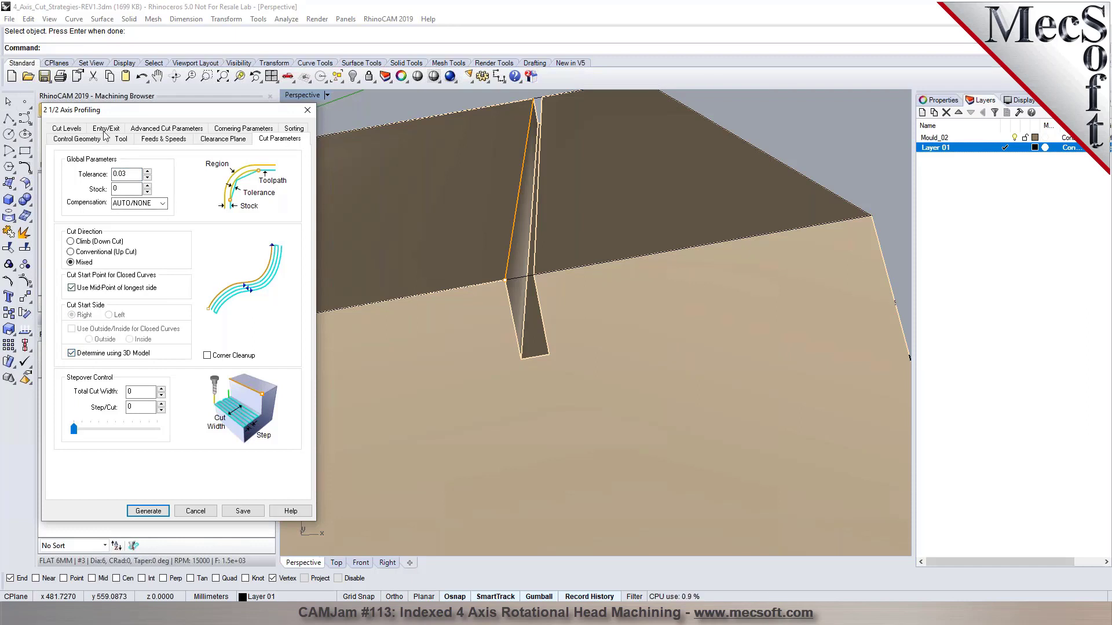
Step: Set the total cut depth to 17.5 by picking the slot's upper and lower corners, with a rough depth per cut of 3
click(67, 128)
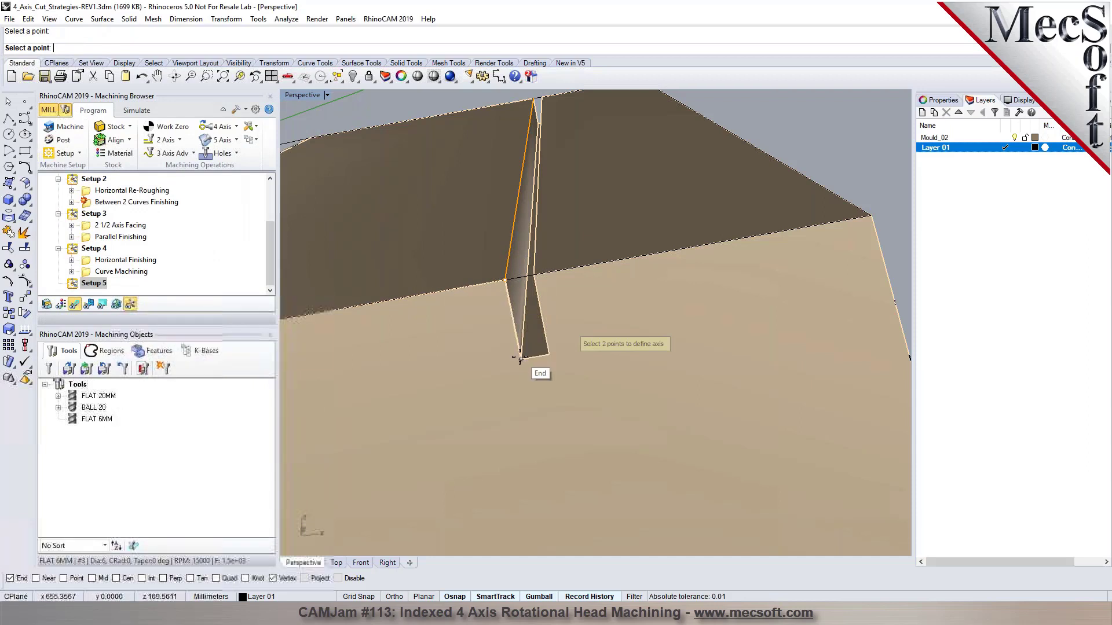
click(520, 359)
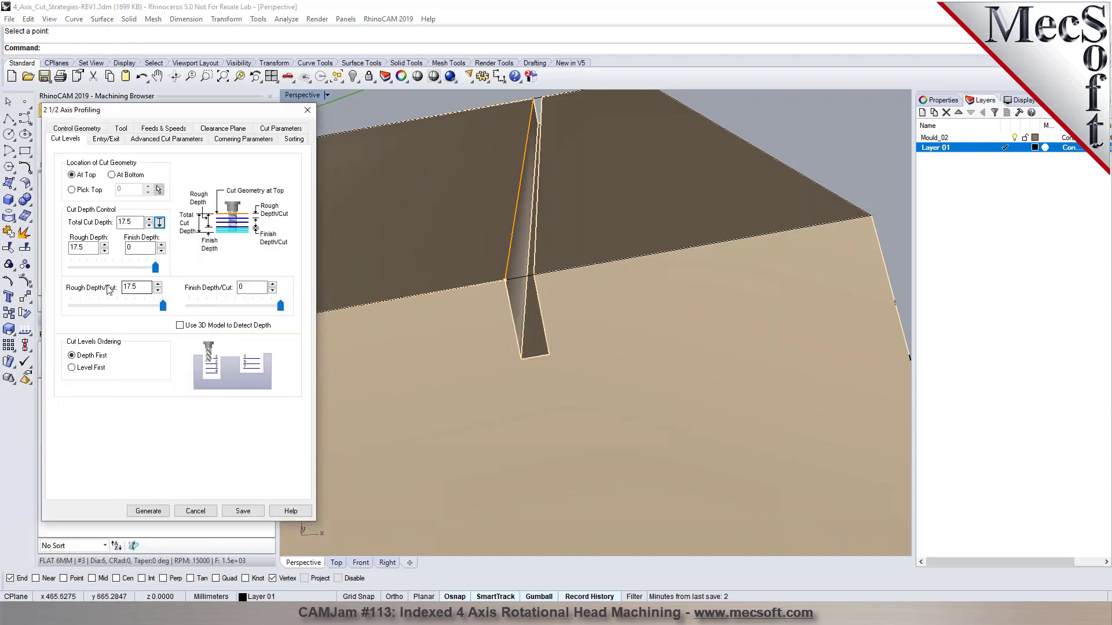
key(Tab)
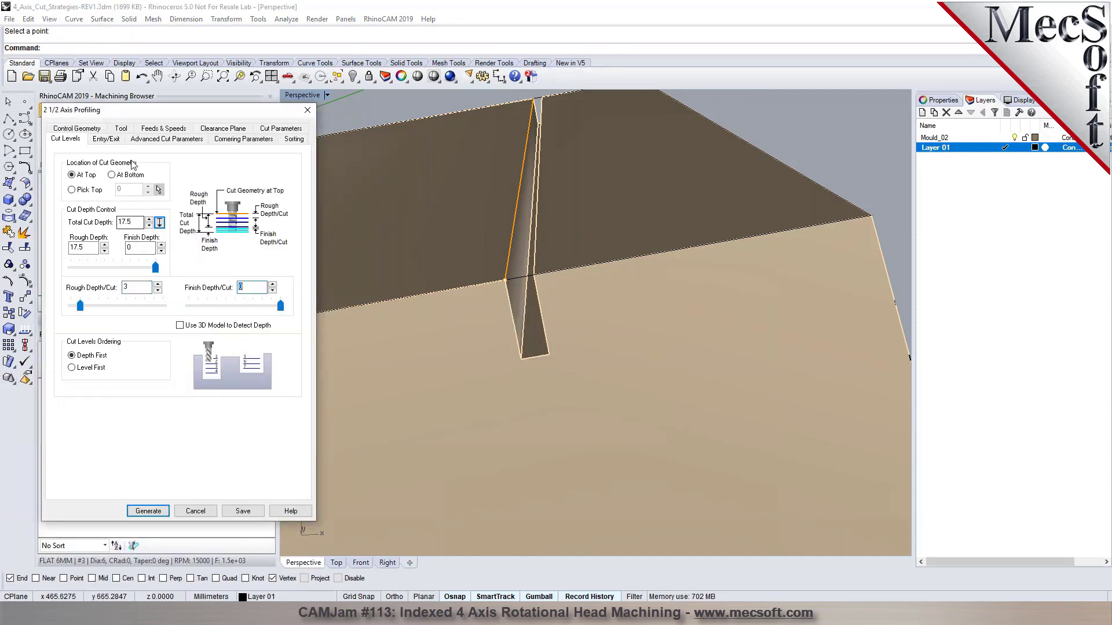
Step: Set approach length 3 and linear engage and retract motions of length 3 at angle 0, apply entry/exit at each cut level, and generate the toolpath
click(112, 140)
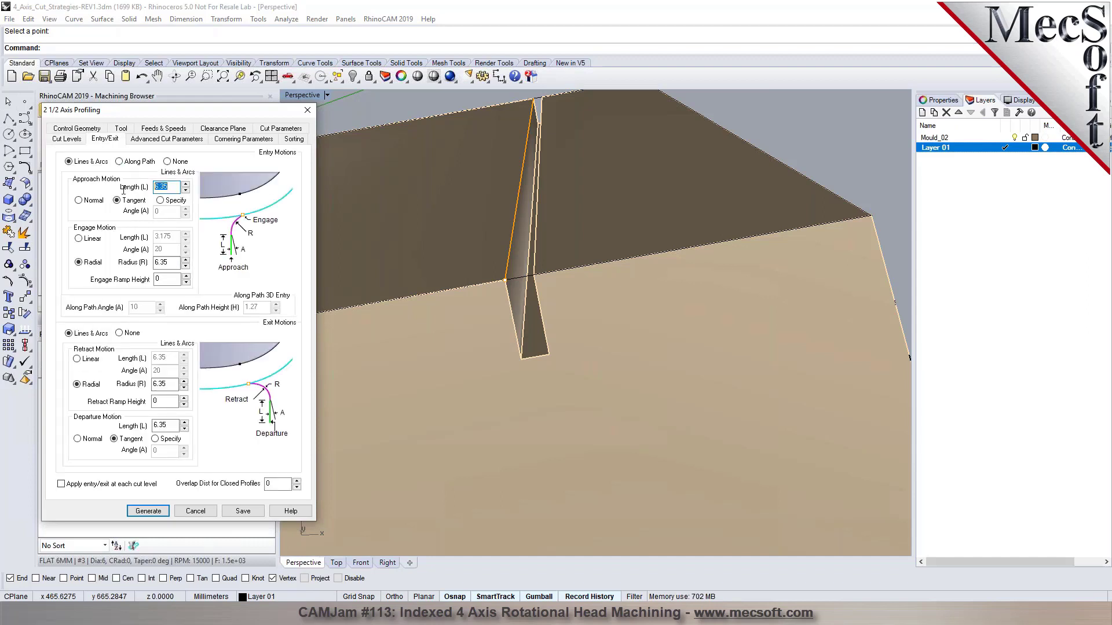
click(87, 238)
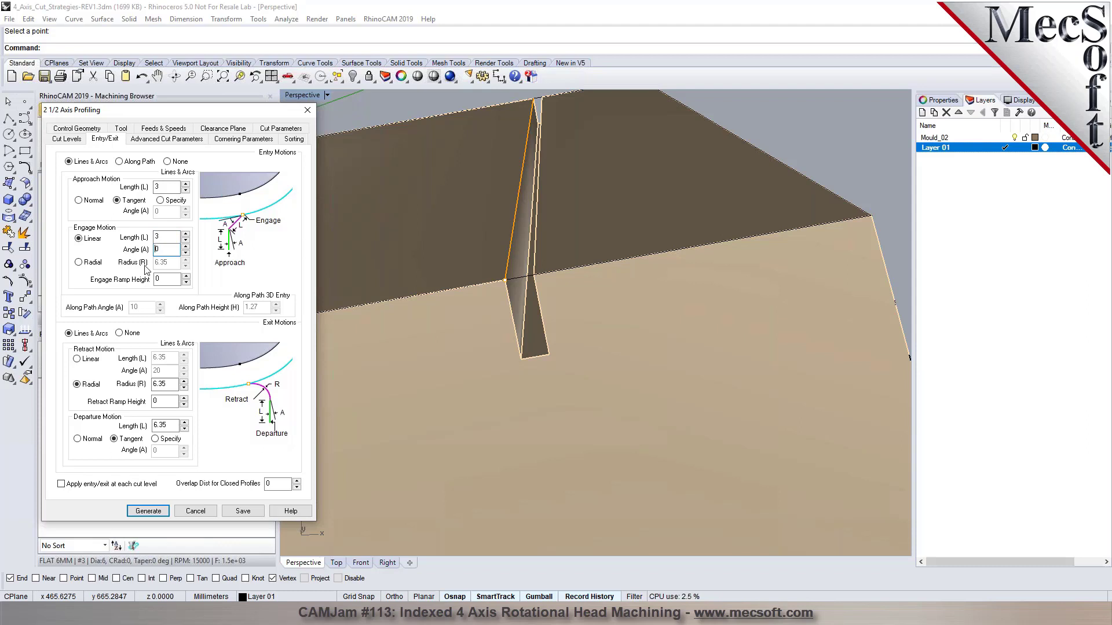
click(90, 359)
key(Tab)
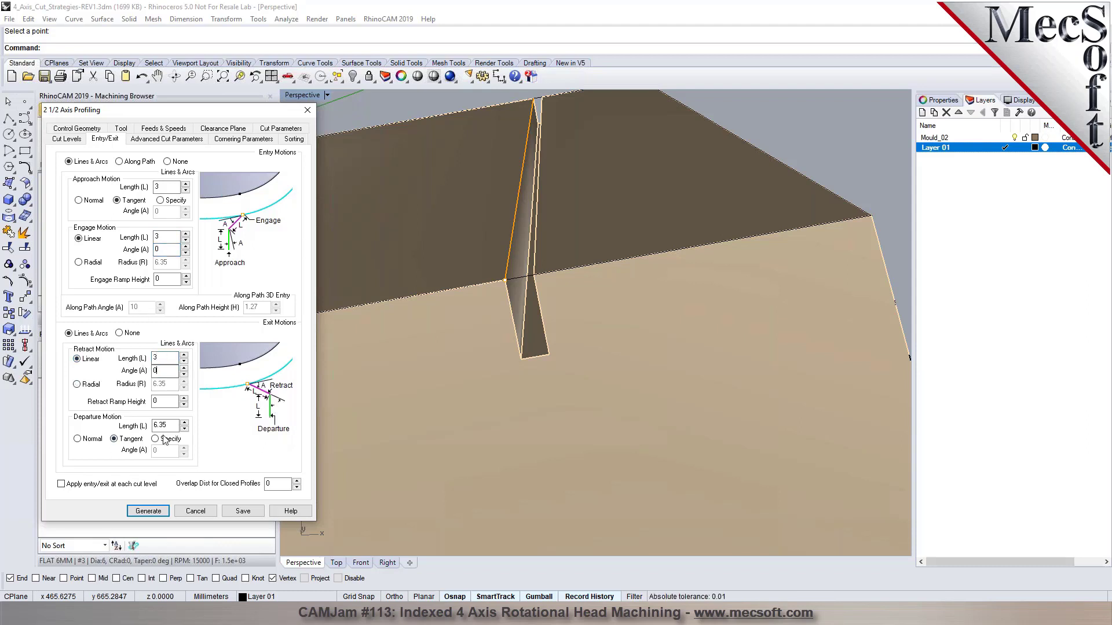
click(105, 485)
click(148, 512)
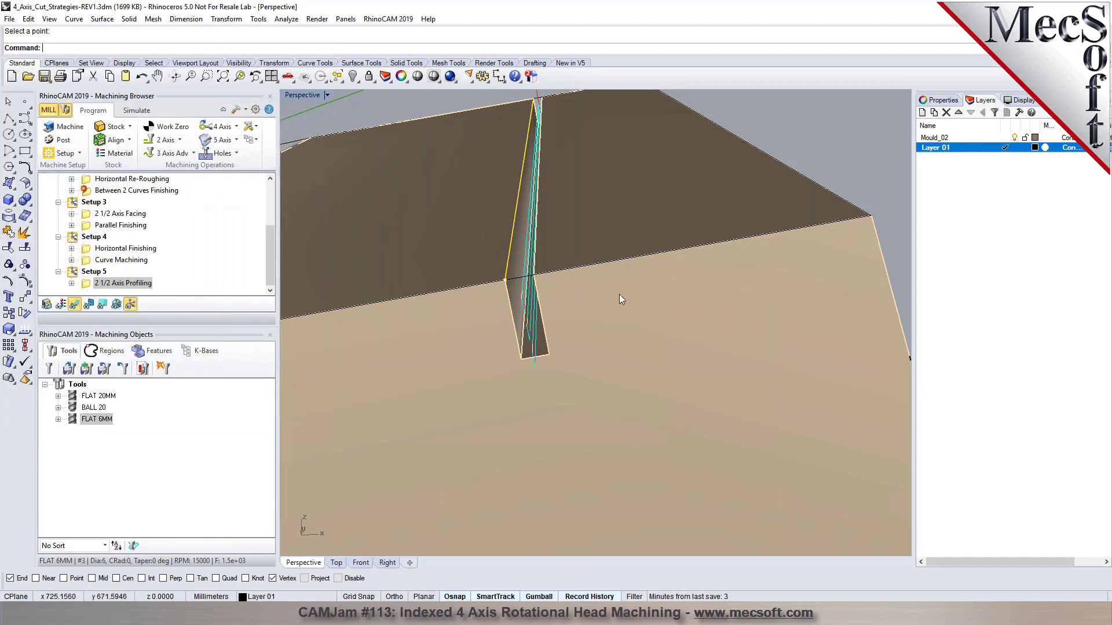
Step: Simulate the slot's 2 1/2 Axis Profiling toolpath, examine the cut stock around the slot, and return to programming mode
right_drag(566, 290, 573, 326)
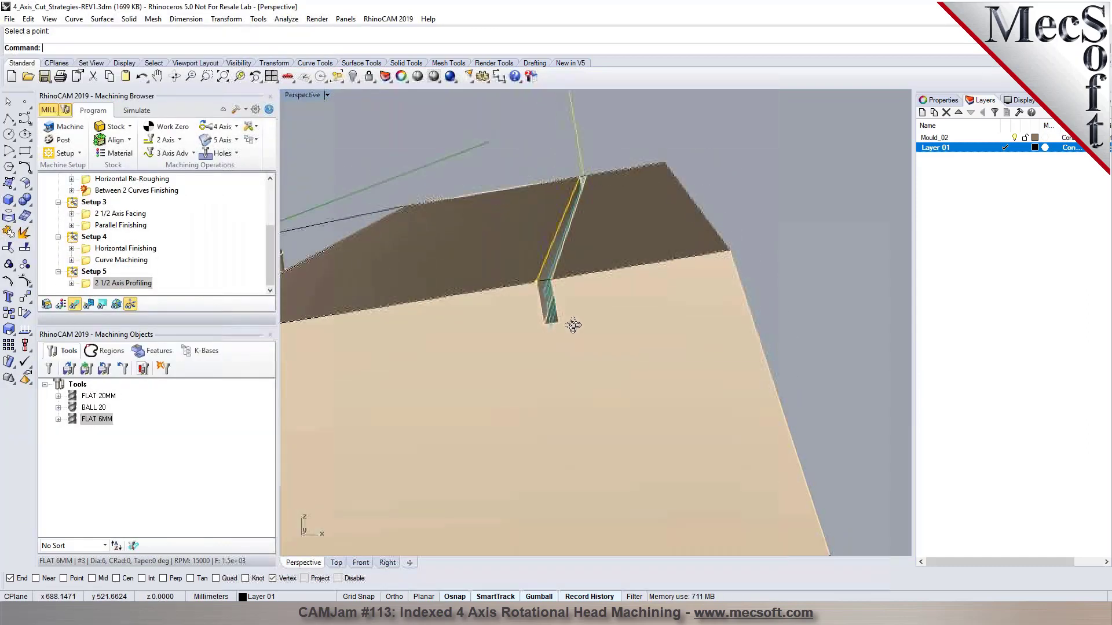
click(132, 110)
click(139, 142)
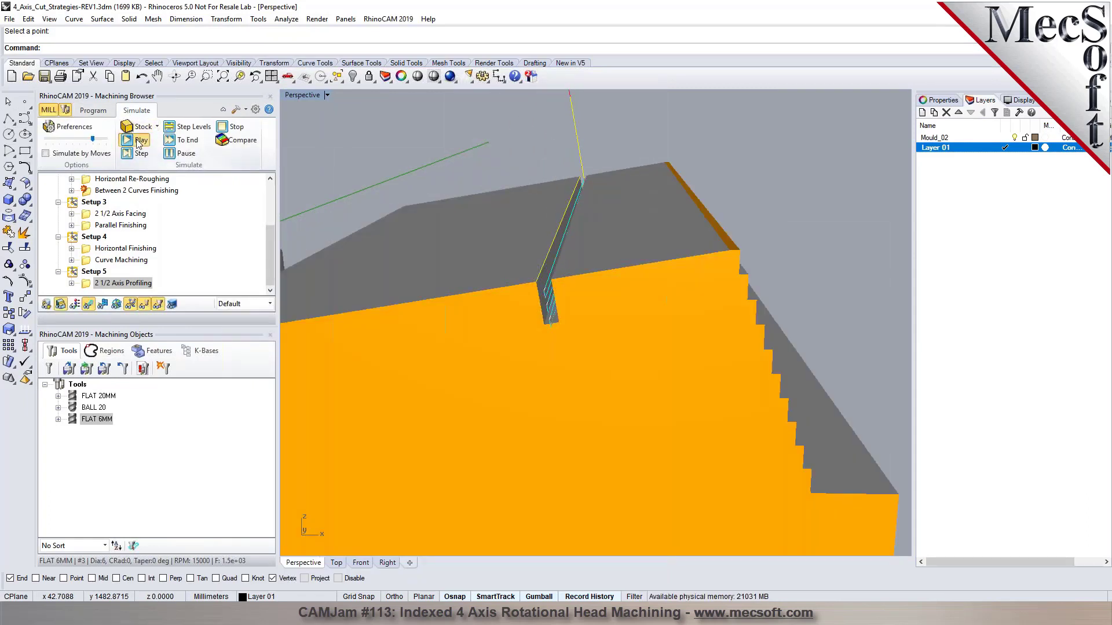
right_drag(599, 297, 546, 290)
scroll(551, 301, up, 2)
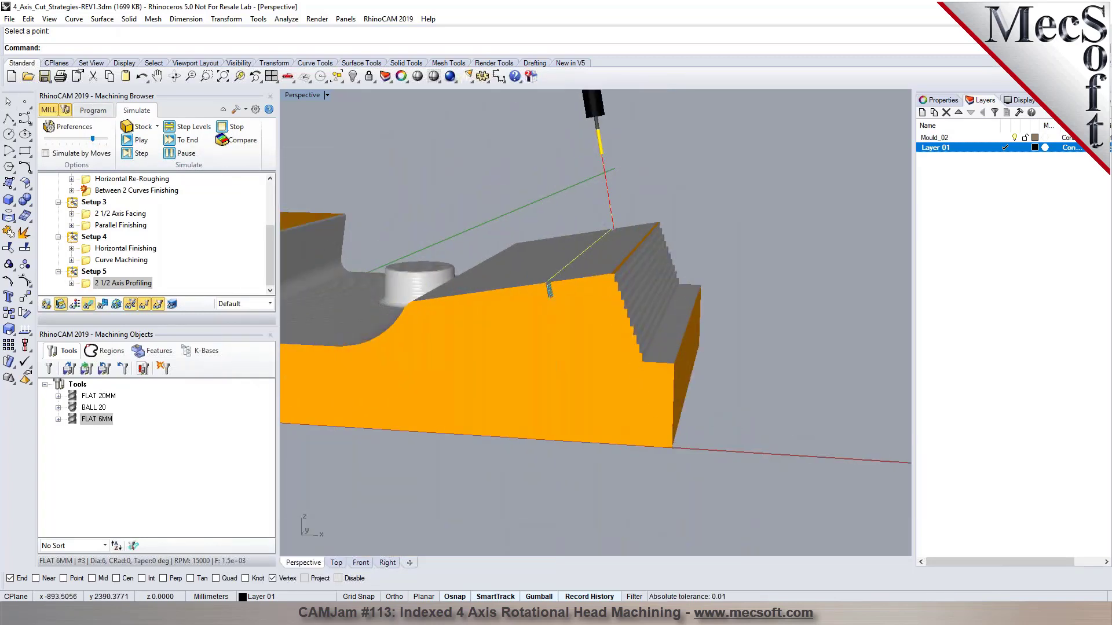
click(92, 108)
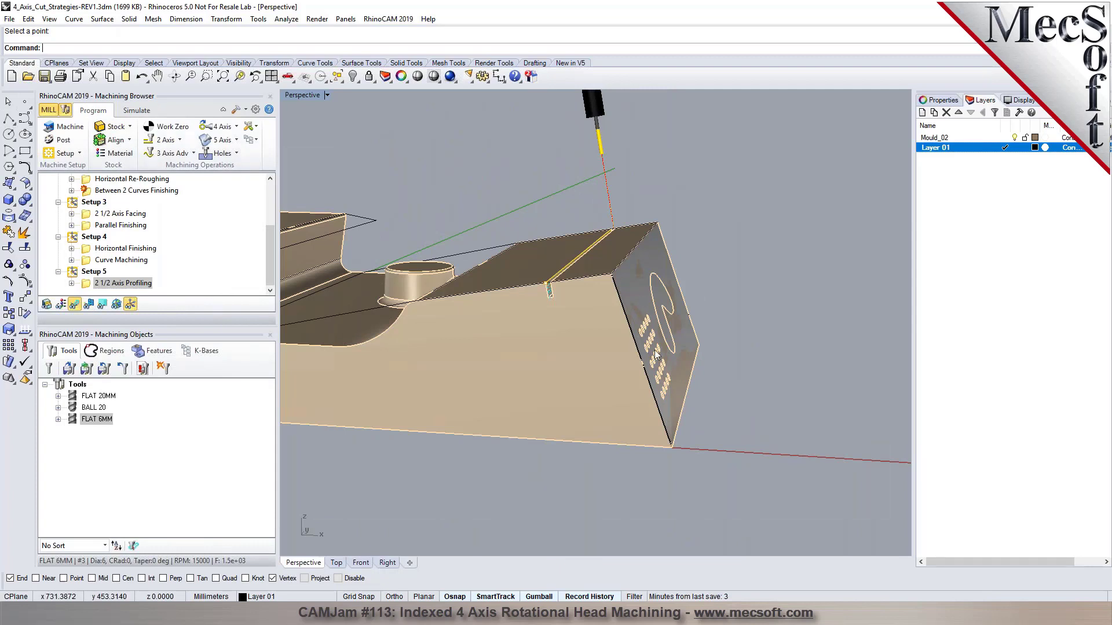
Step: Add a sixth machining setup after Setup 5, aligned to the sloped end face with the hole pattern and curved pocket
scroll(683, 354, up, 2)
scroll(586, 287, down, 2)
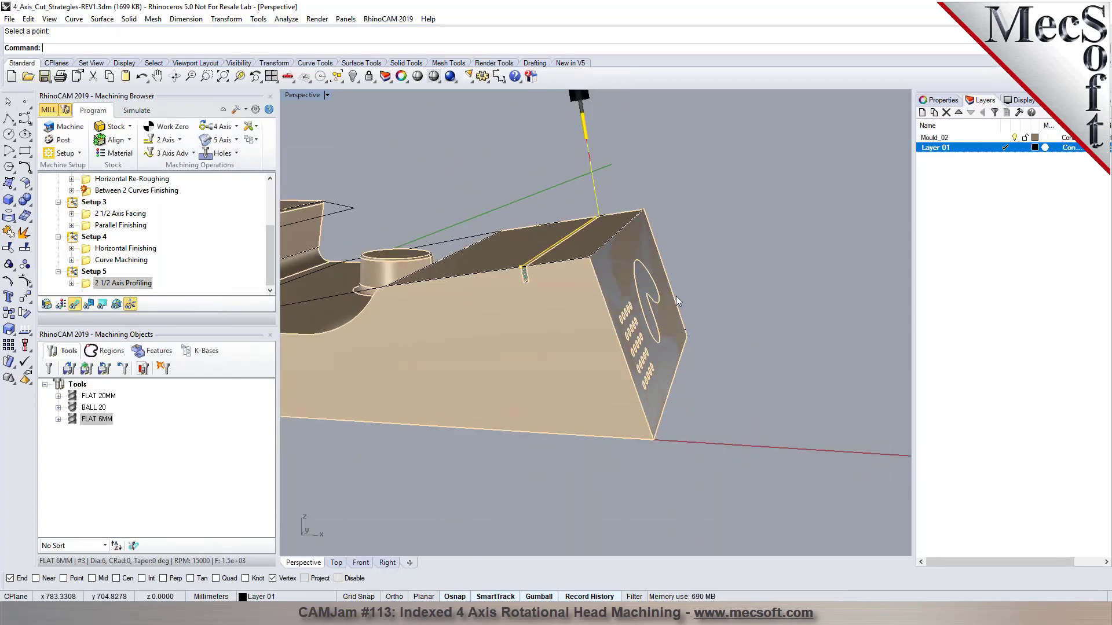
scroll(586, 277, down, 5)
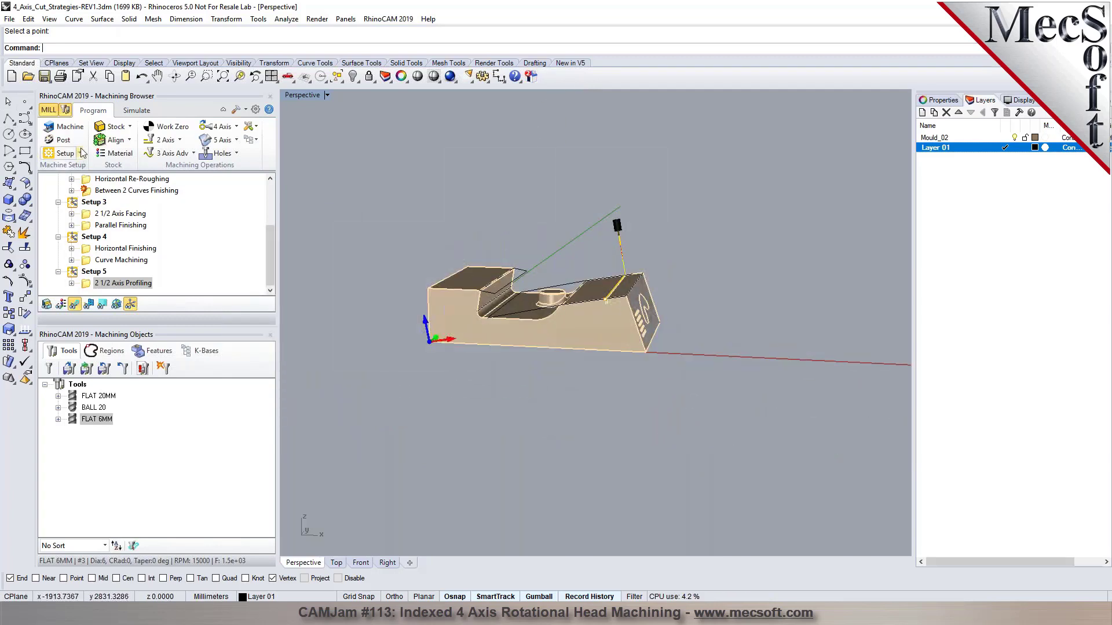
click(61, 153)
click(104, 174)
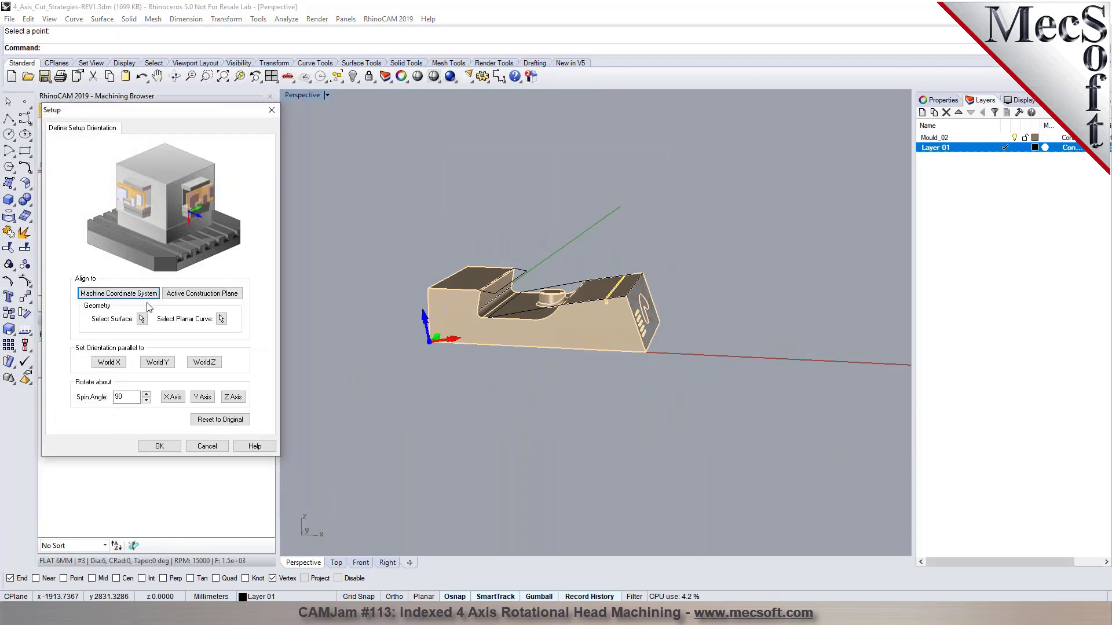
click(142, 318)
scroll(633, 304, up, 3)
click(633, 304)
click(694, 329)
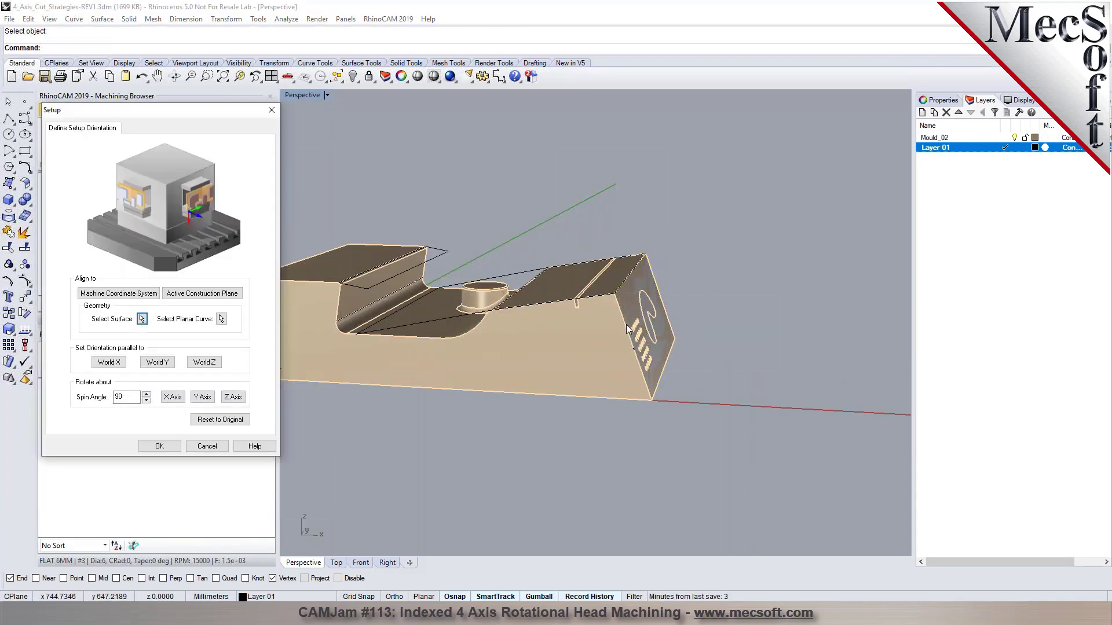
click(226, 444)
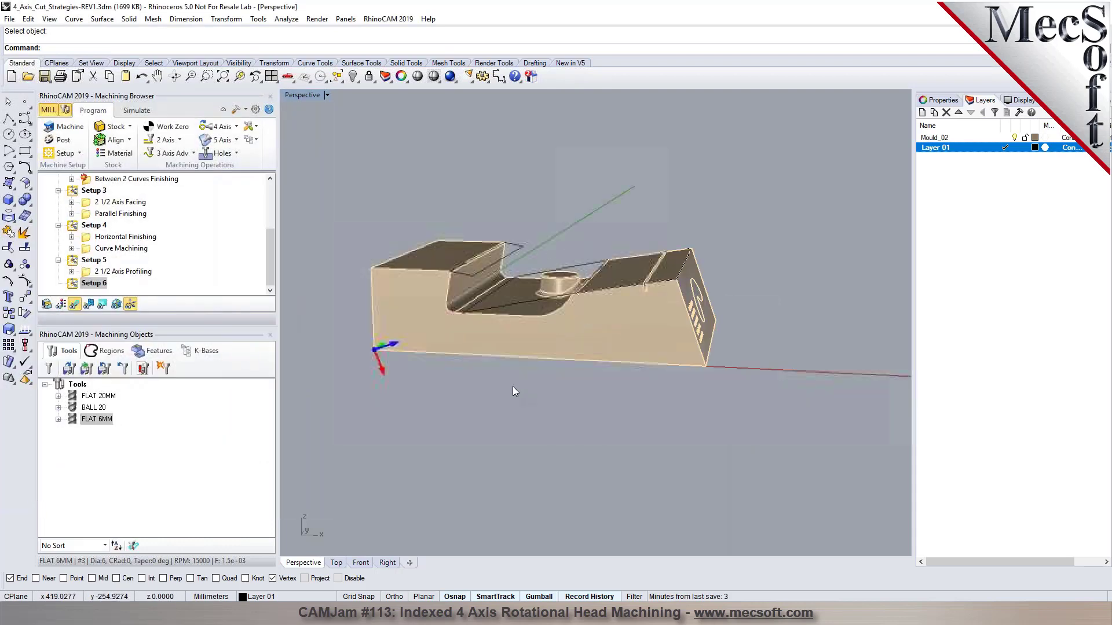
Step: Make the Mould_02 layer current and hide Layer 01
scroll(770, 296, up, 2)
right_drag(851, 226, 785, 249)
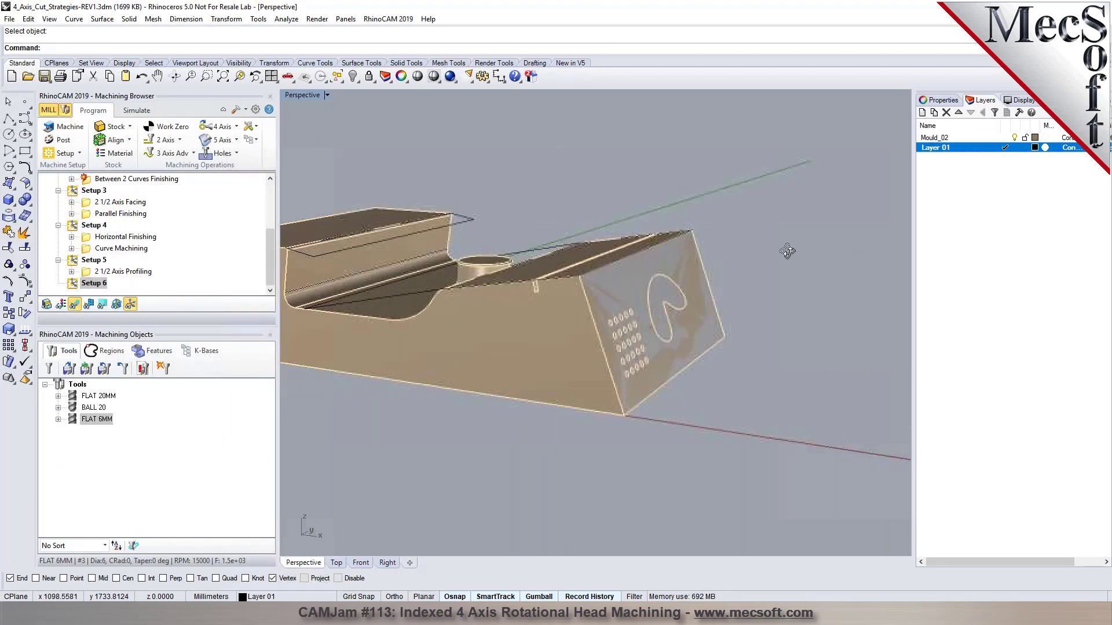
click(1005, 138)
click(1014, 147)
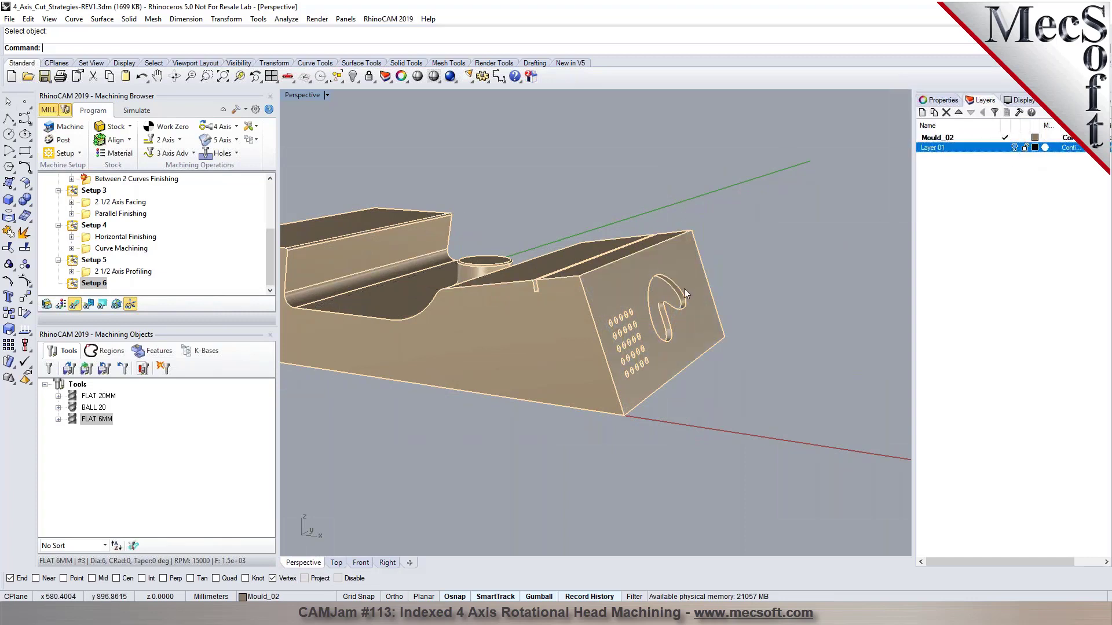
Step: Copy the 2 1/2 Axis Facing operation from Setup 3 into Setup 6
click(122, 202)
click(94, 283)
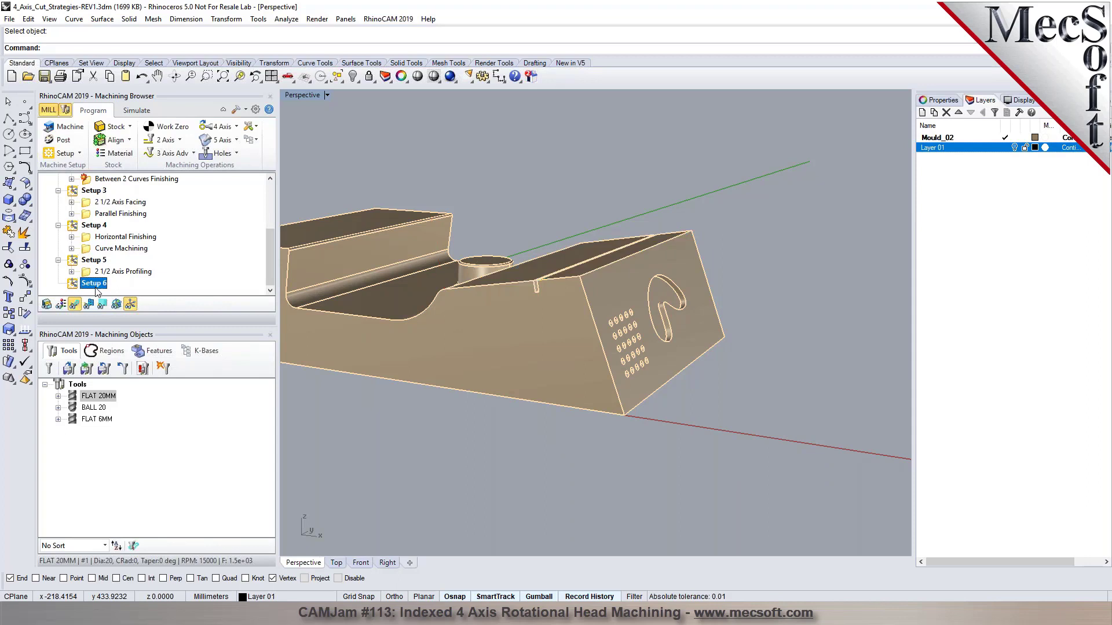
key(ctrl+v)
Step: Replace the copied facing operation's regions with the four boundary edges of the sloped end face and generate the toolpath
double_click(95, 285)
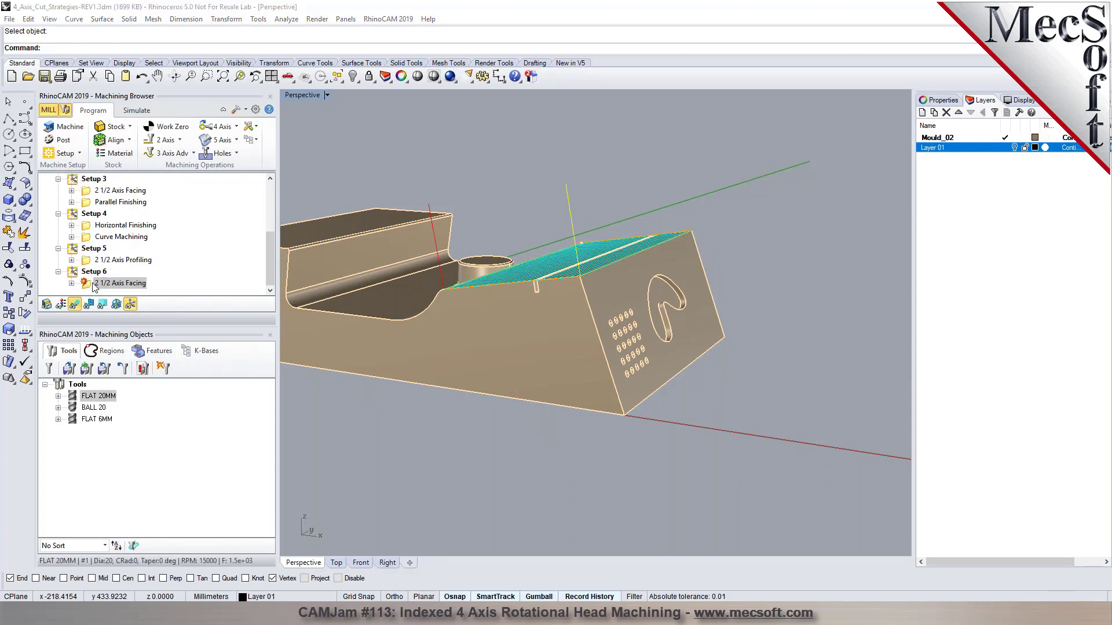
click(100, 364)
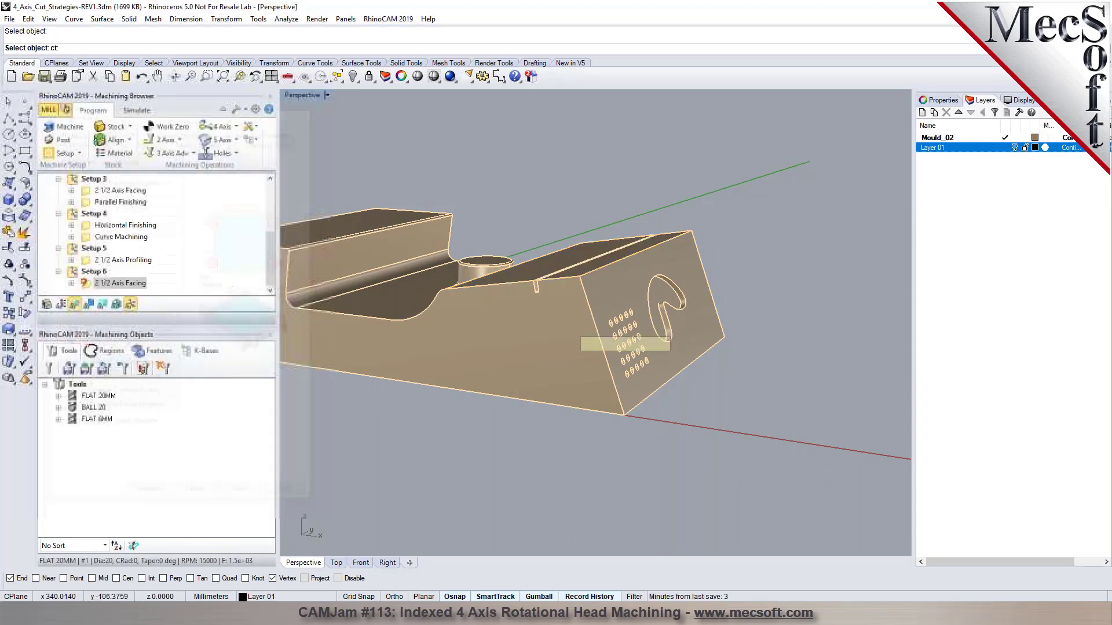
click(589, 312)
click(604, 268)
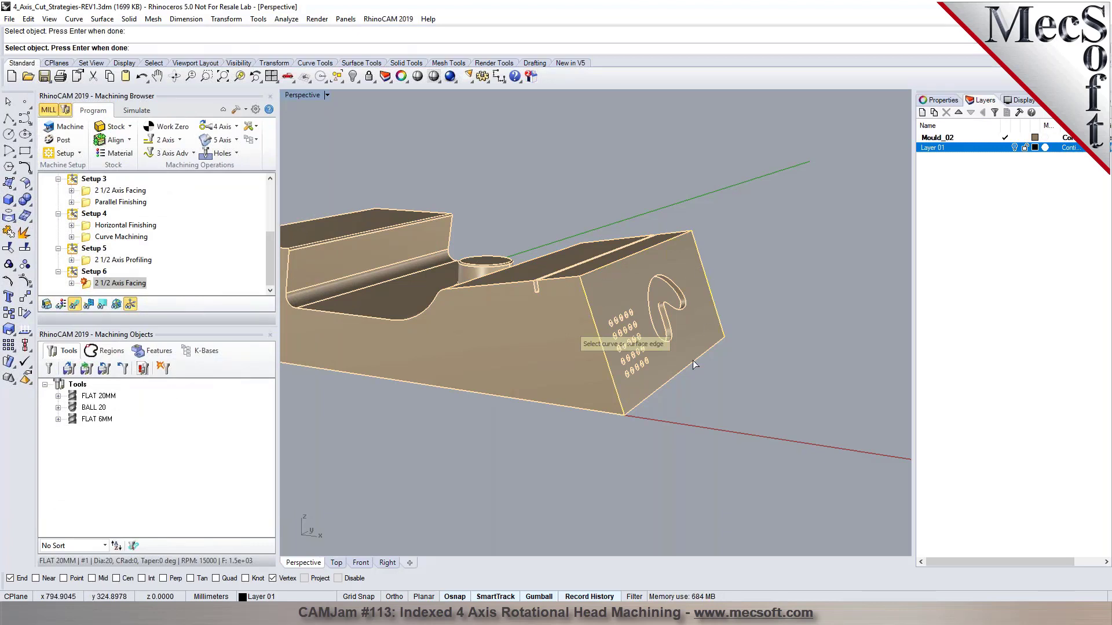
scroll(732, 352, down, 3)
key(Return)
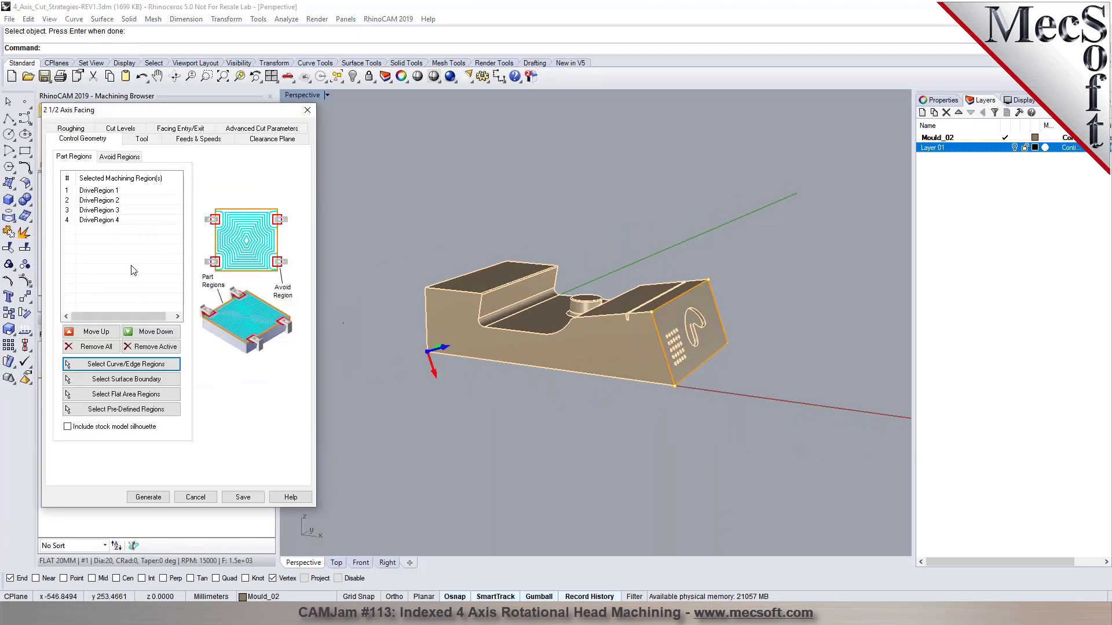
click(148, 497)
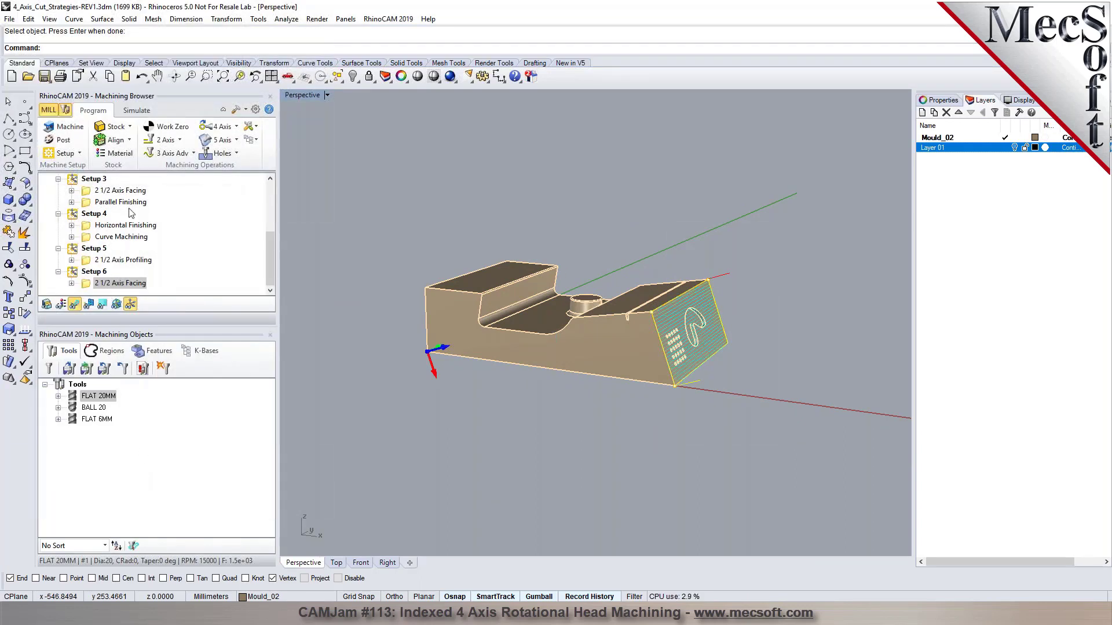
Step: Simulate Setup 6's 2 1/2 Axis Facing toolpath at a faster simulation speed and examine the cut end face
click(137, 111)
click(139, 142)
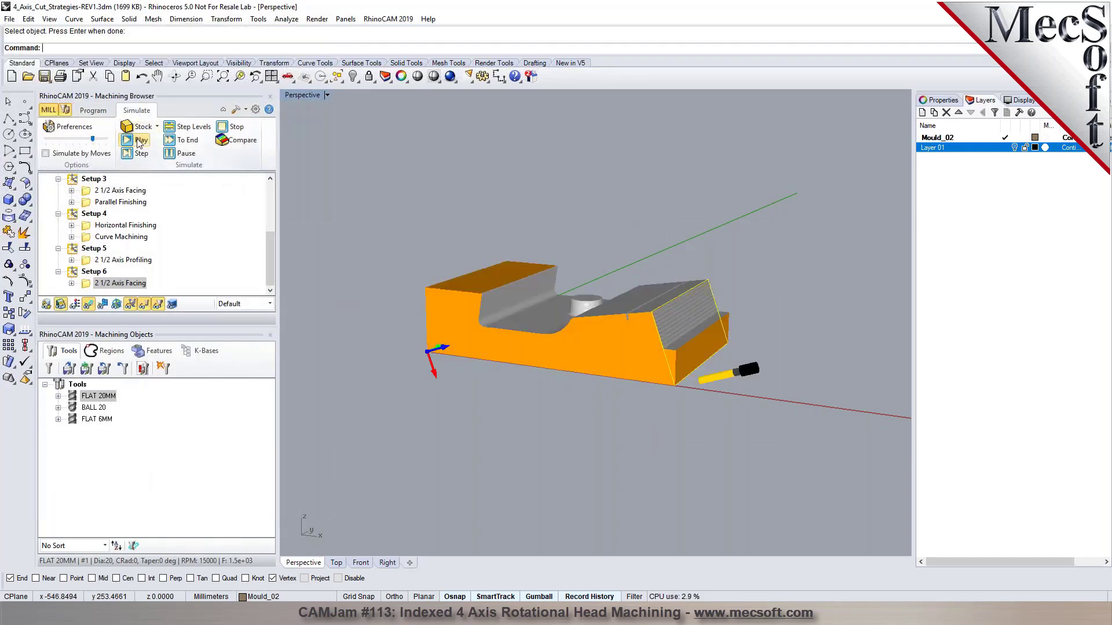
drag(94, 140, 100, 140)
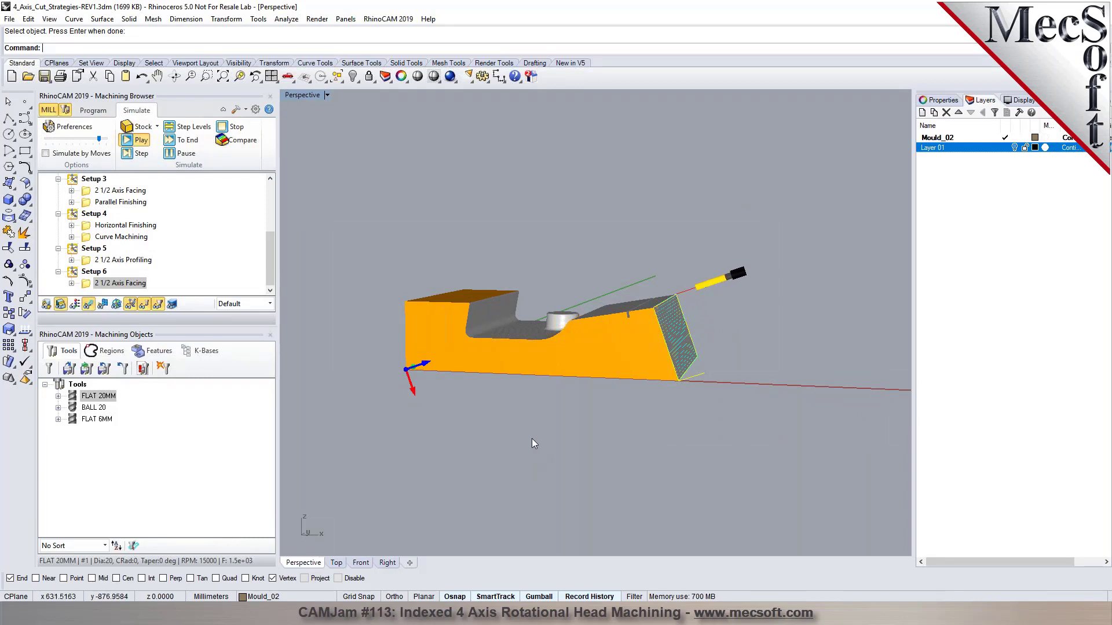
Step: Add a 2 1/2 Axis Pocketing operation to Setup 6 with the curved pocket's outline on the sloped end face as its part region
scroll(776, 398, up, 5)
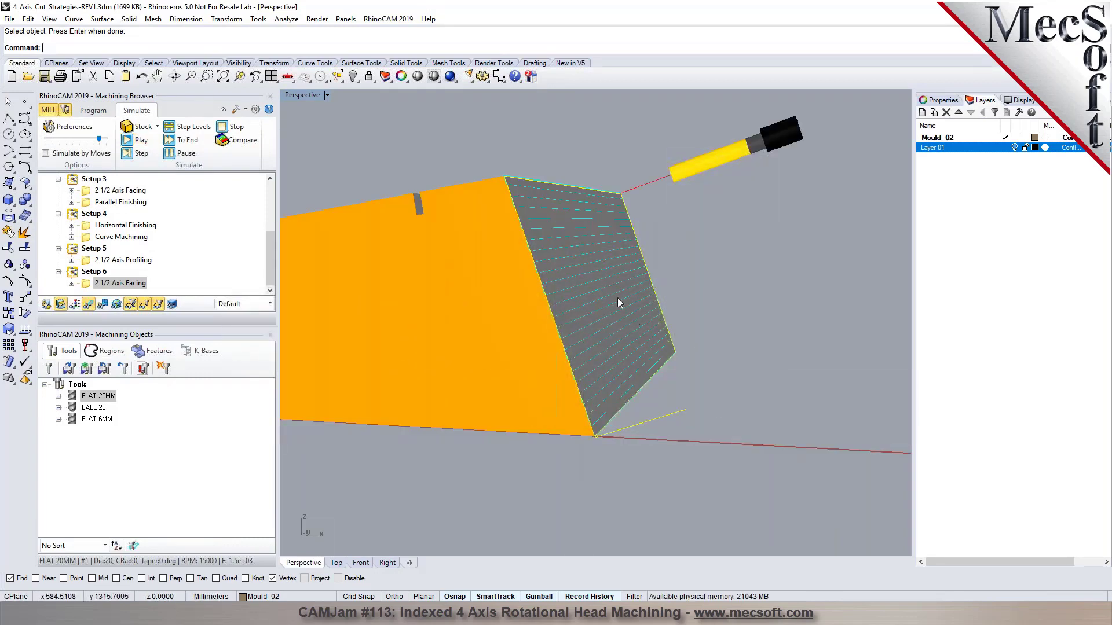
right_drag(617, 322, 683, 355)
scroll(690, 304, up, 4)
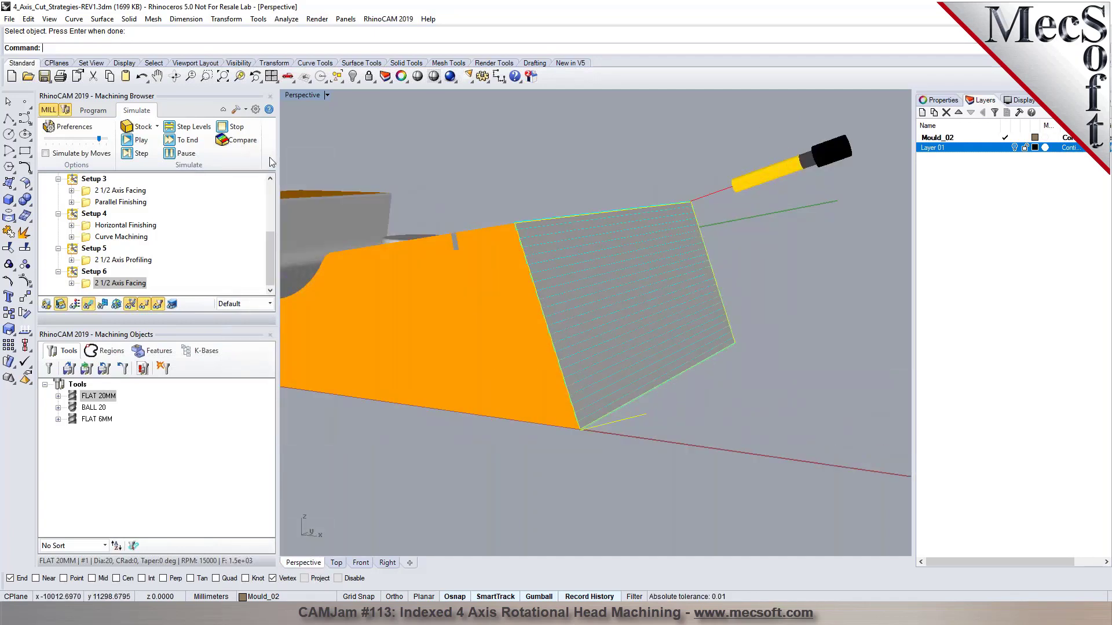
click(93, 110)
scroll(677, 284, up, 2)
scroll(679, 288, up, 2)
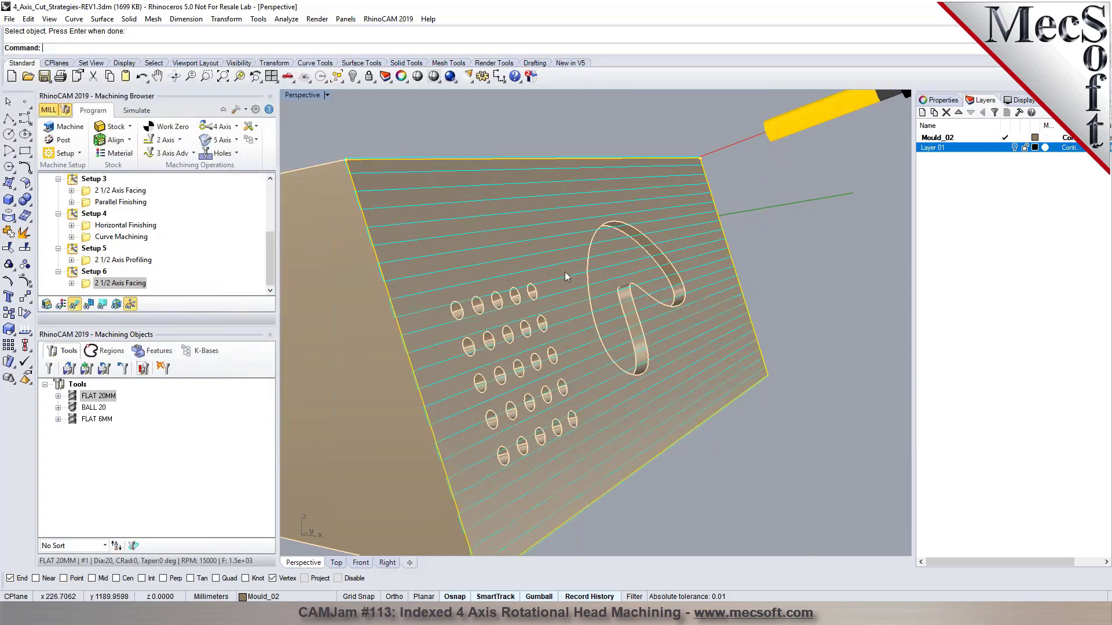
click(168, 139)
click(249, 169)
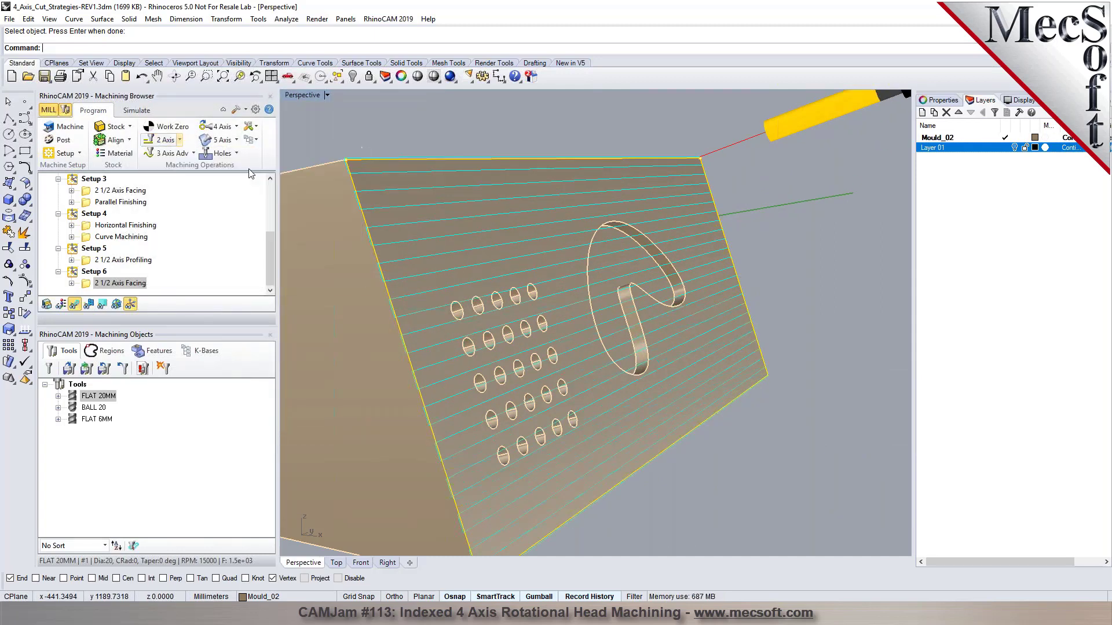
click(119, 365)
click(612, 223)
right_click(612, 223)
right_drag(685, 276, 377, 258)
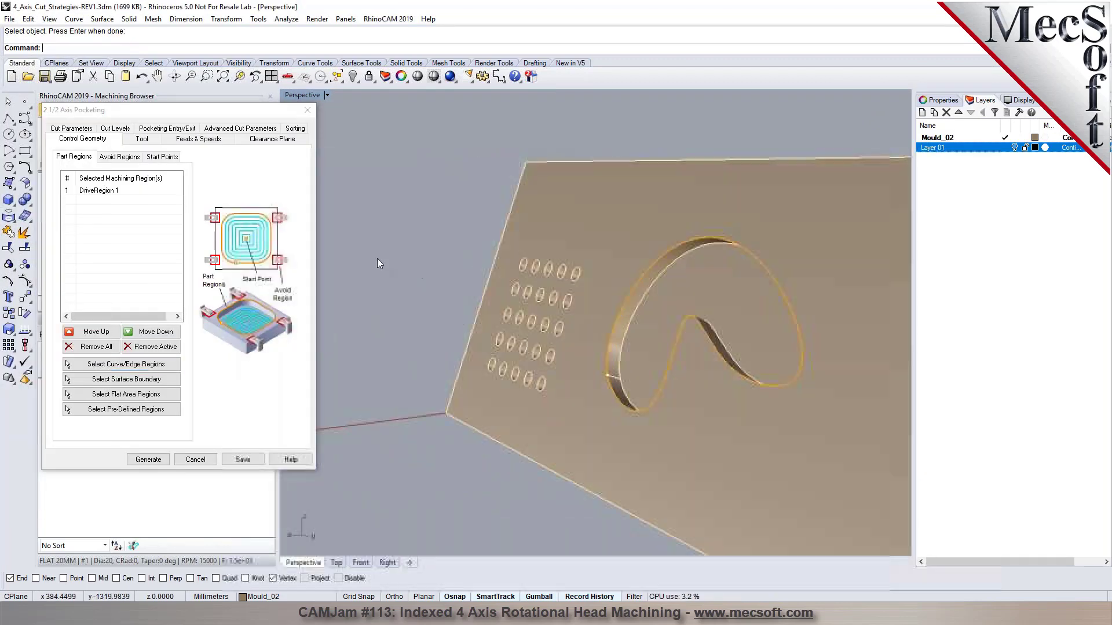
Step: Set the pocketing operation's total cut depth to 10 from two points on the pocket wall's edge and generate the toolpath
click(141, 139)
click(117, 131)
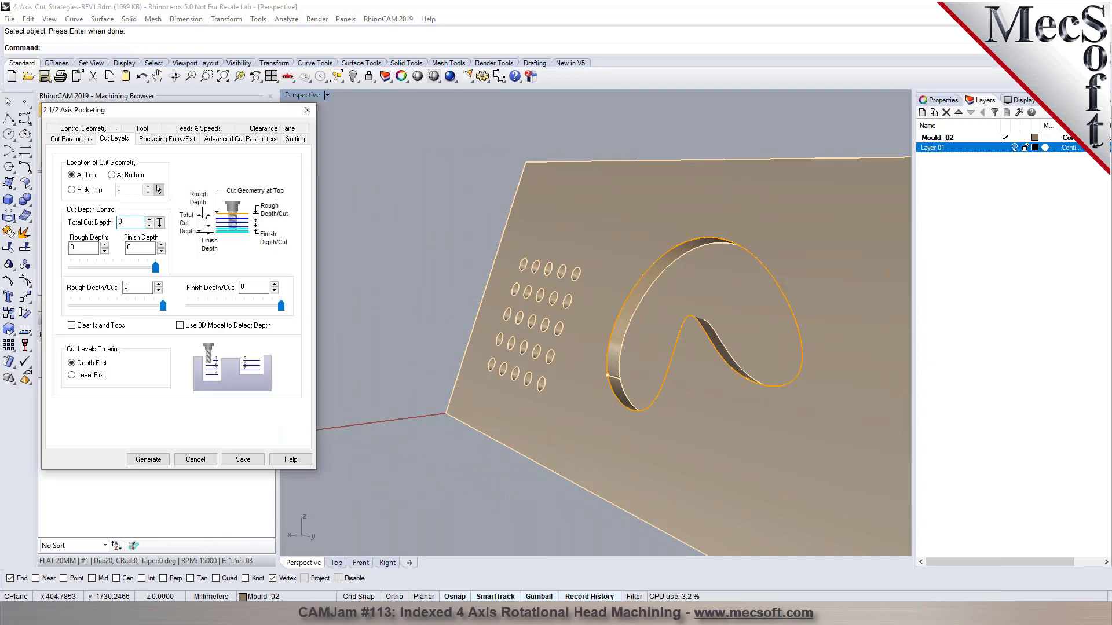
click(165, 231)
scroll(724, 489, up, 5)
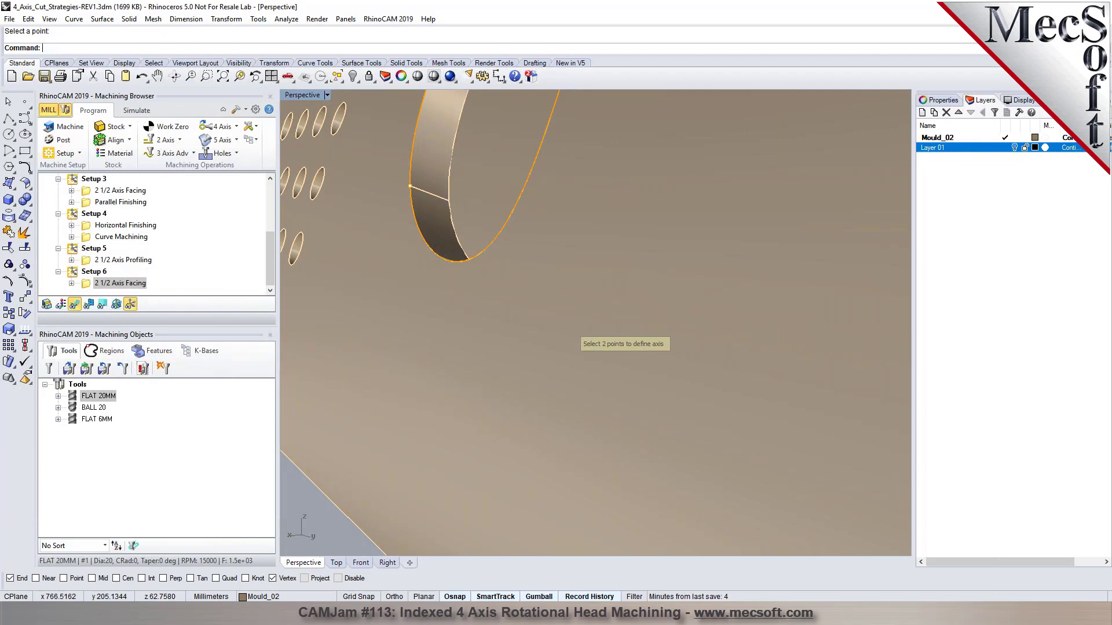
click(446, 199)
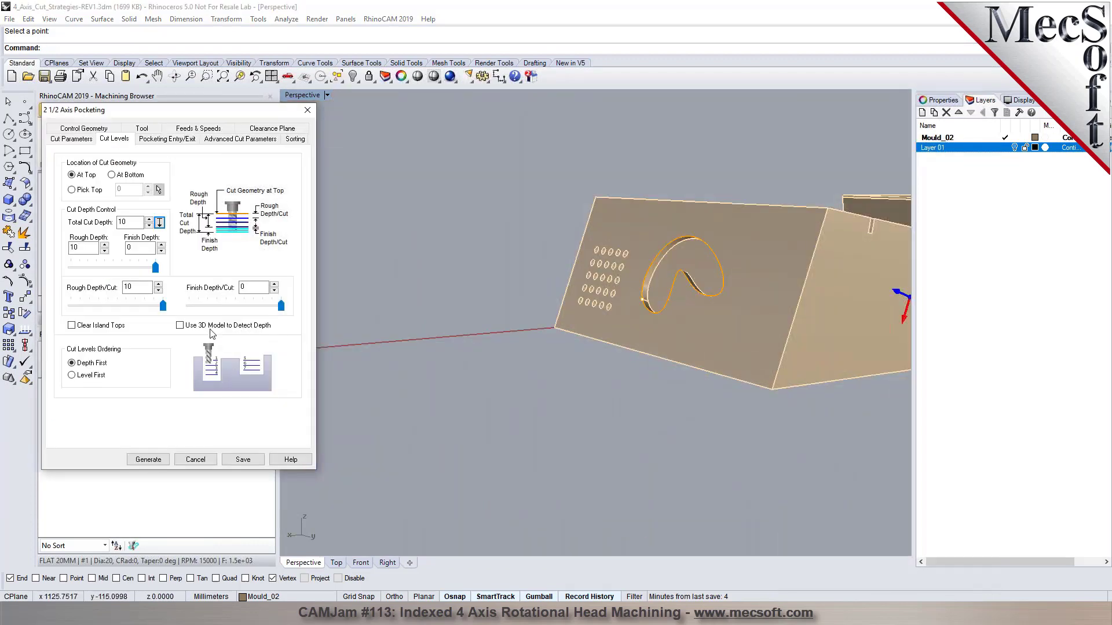
mouse_move(625, 429)
right_down()
mouse_move(740, 448)
mouse_move(624, 447)
right_up()
click(71, 139)
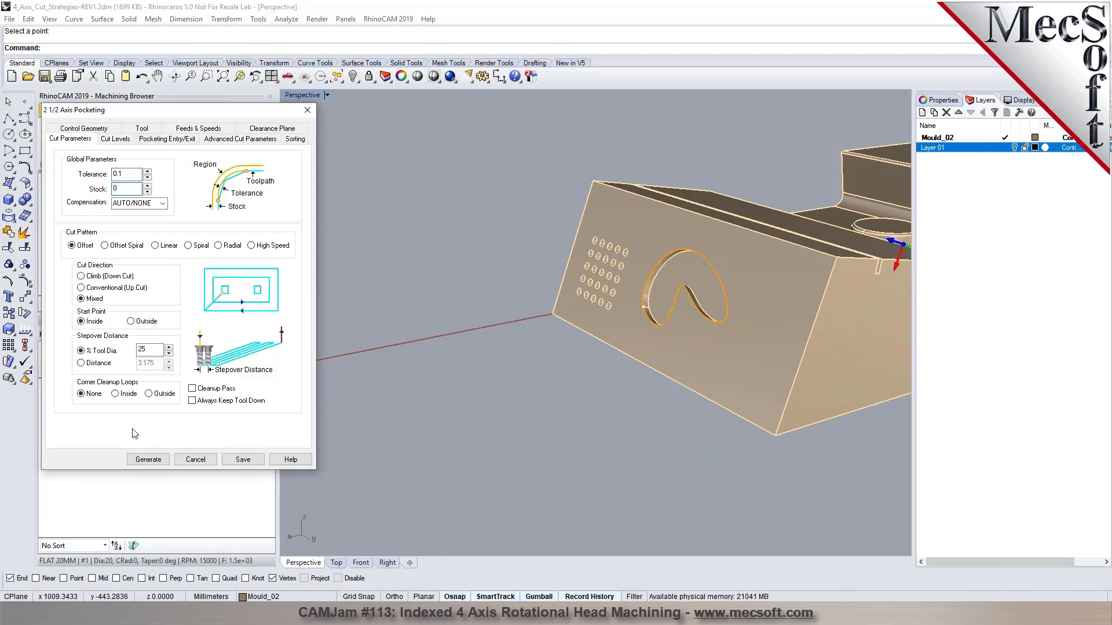
click(145, 459)
Step: Simulate Setup 6's 2 1/2 Axis Pocketing toolpath and examine the cut pocket
right_drag(770, 294, 522, 249)
click(134, 110)
click(129, 142)
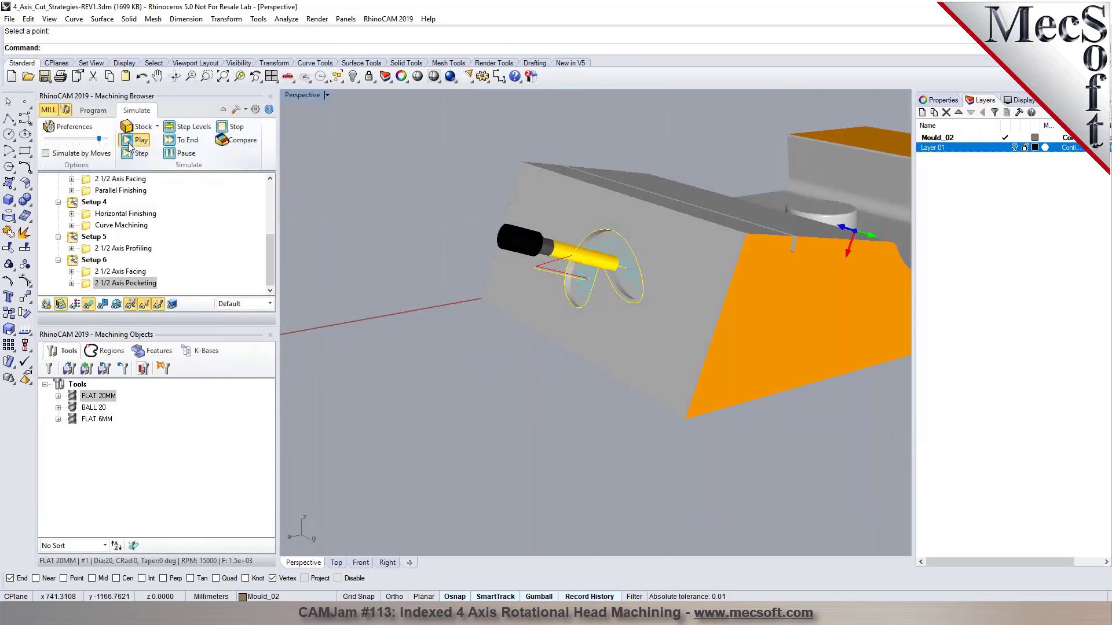
right_drag(505, 377, 595, 360)
Step: Measure the outer and inner diameters of the stepped corner hole in the sloped end face's hole grid
click(93, 111)
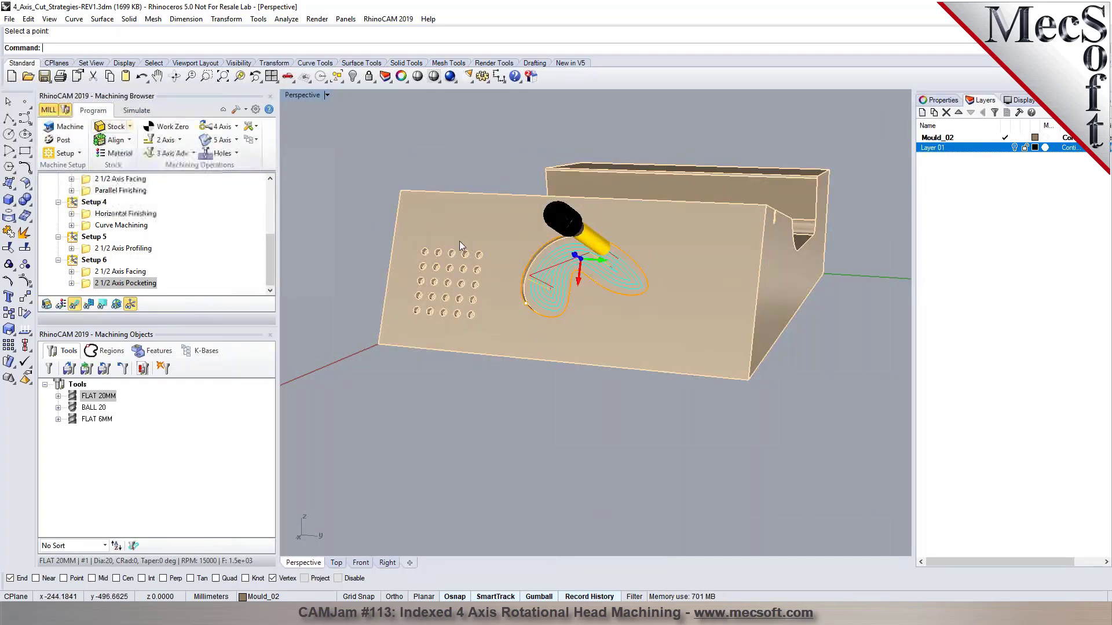
scroll(457, 281, up, 6)
scroll(454, 279, down, 2)
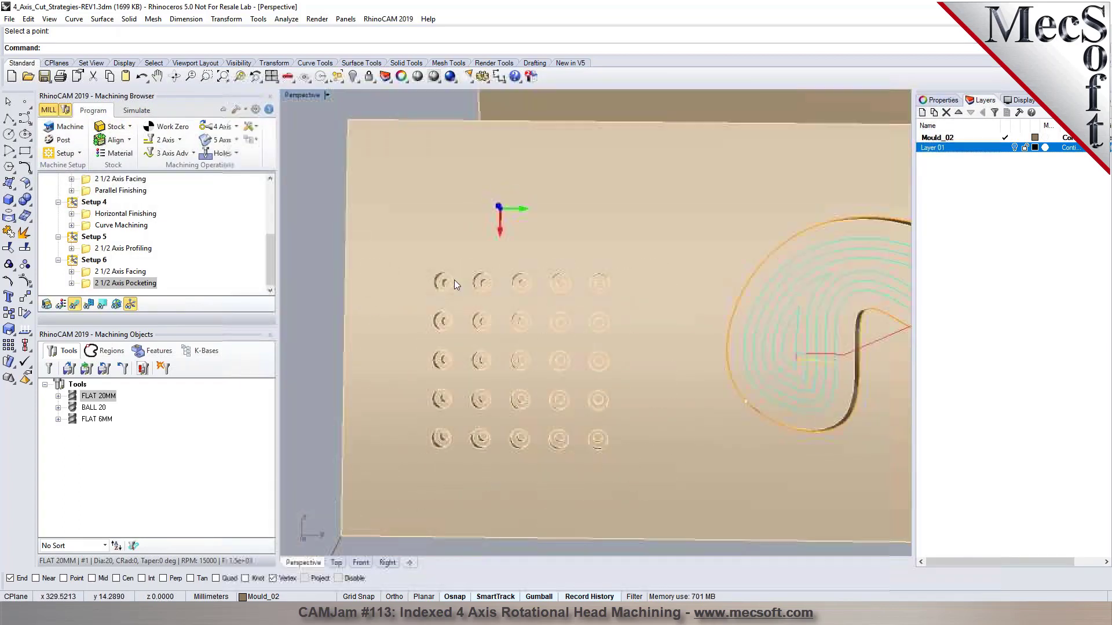
scroll(454, 280, up, 2)
scroll(430, 275, up, 2)
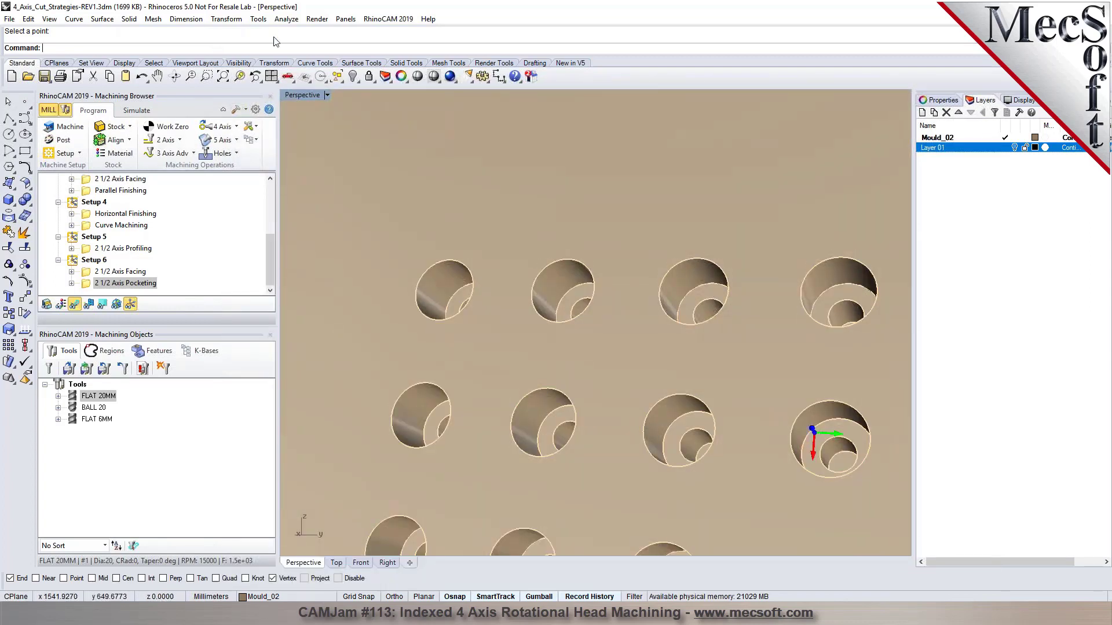
scroll(516, 199, down, 5)
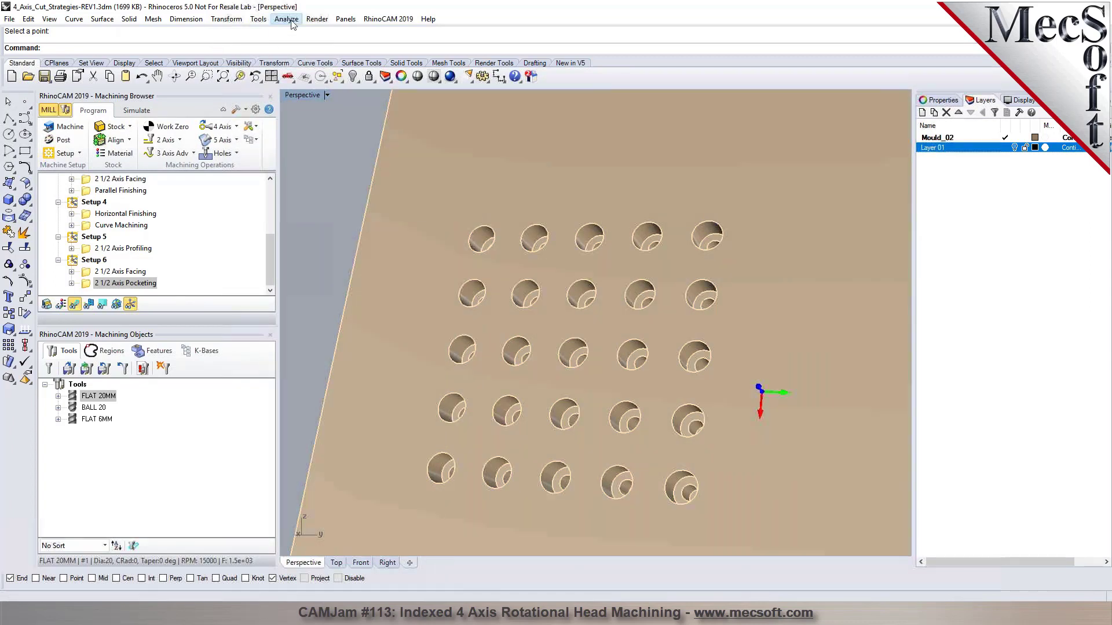
click(292, 22)
click(316, 155)
scroll(414, 210, up, 3)
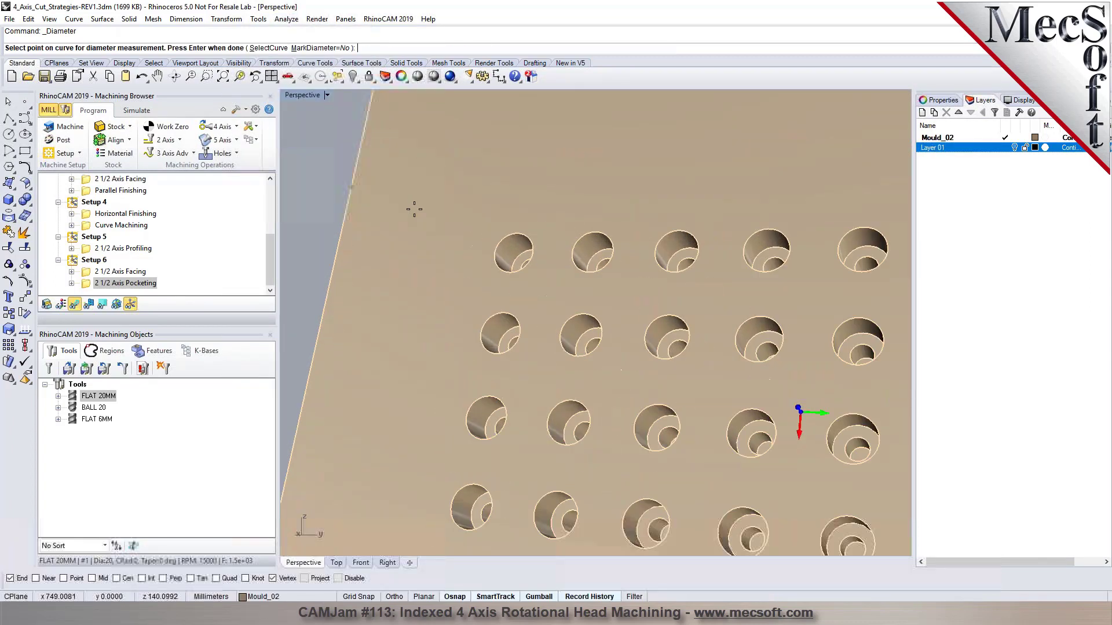
scroll(414, 209, up, 3)
click(546, 253)
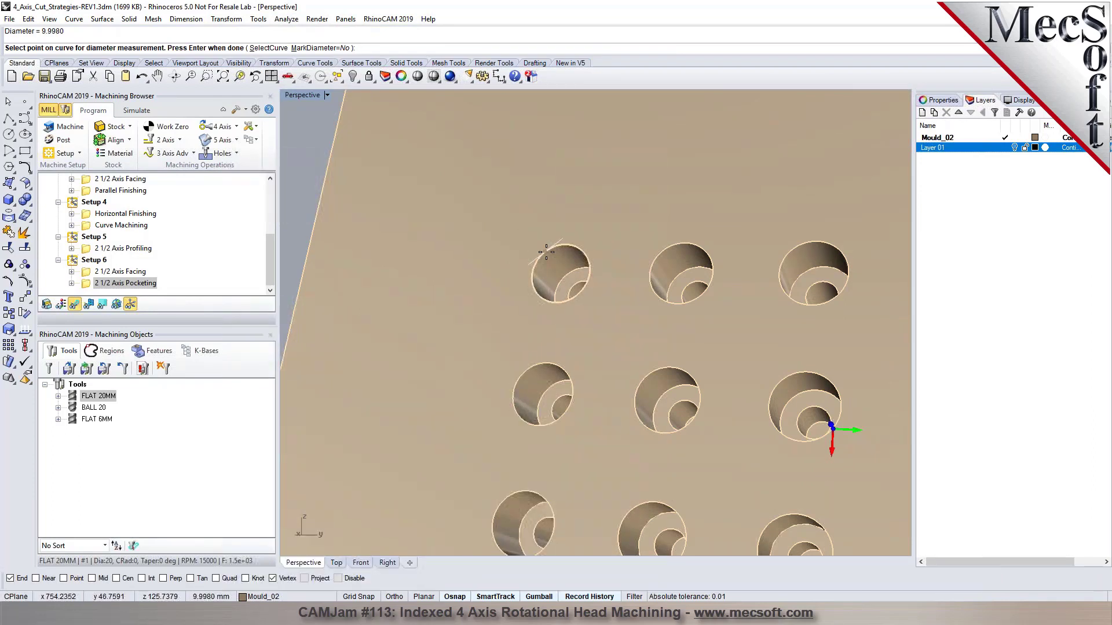
click(571, 285)
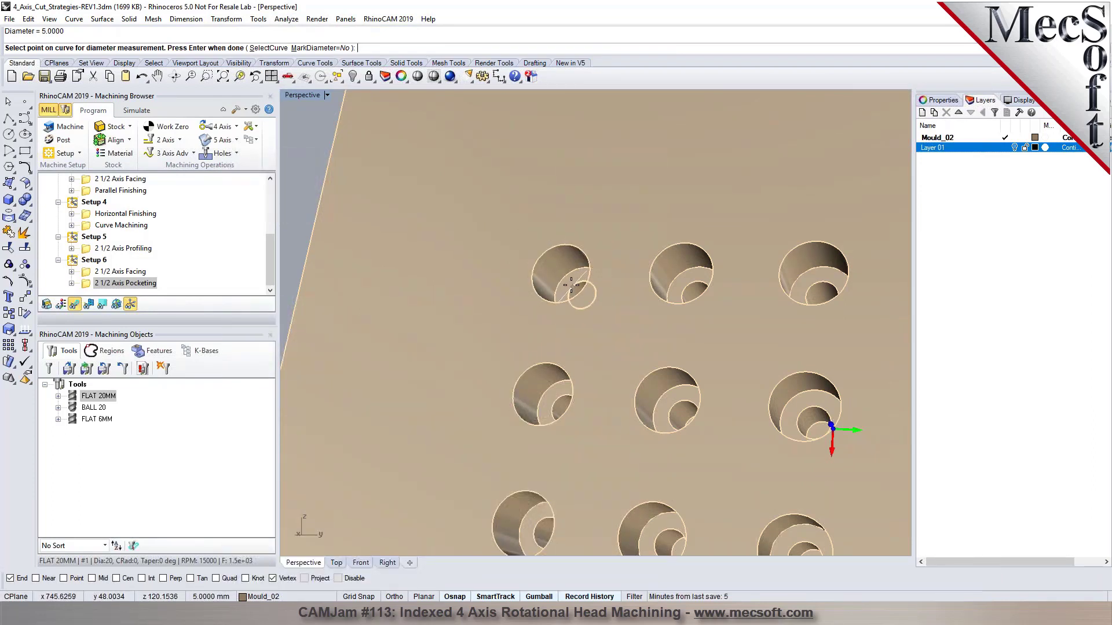
key(Return)
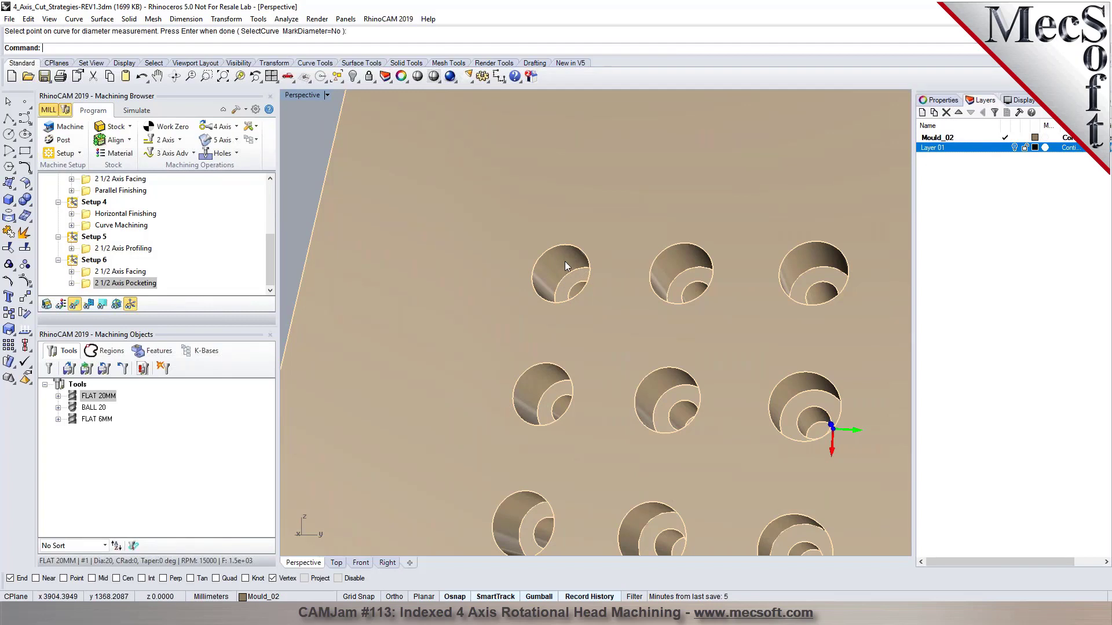
Step: Add a Standard Drill operation to Setup 6 and assign all holes on the sloped end face's flat area
scroll(561, 260, down, 10)
right_drag(560, 278, 624, 275)
scroll(624, 275, up, 4)
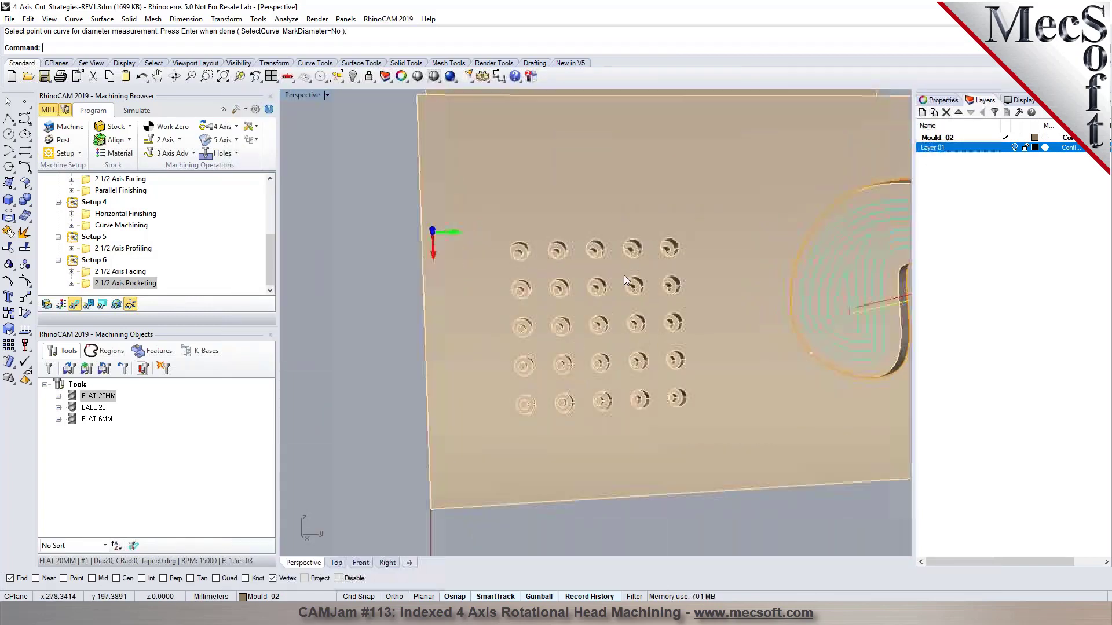
mouse_move(695, 311)
right_down()
mouse_move(656, 307)
mouse_move(712, 307)
mouse_move(703, 300)
right_up()
scroll(596, 249, down, 6)
right_drag(559, 251, 546, 273)
click(208, 152)
click(227, 184)
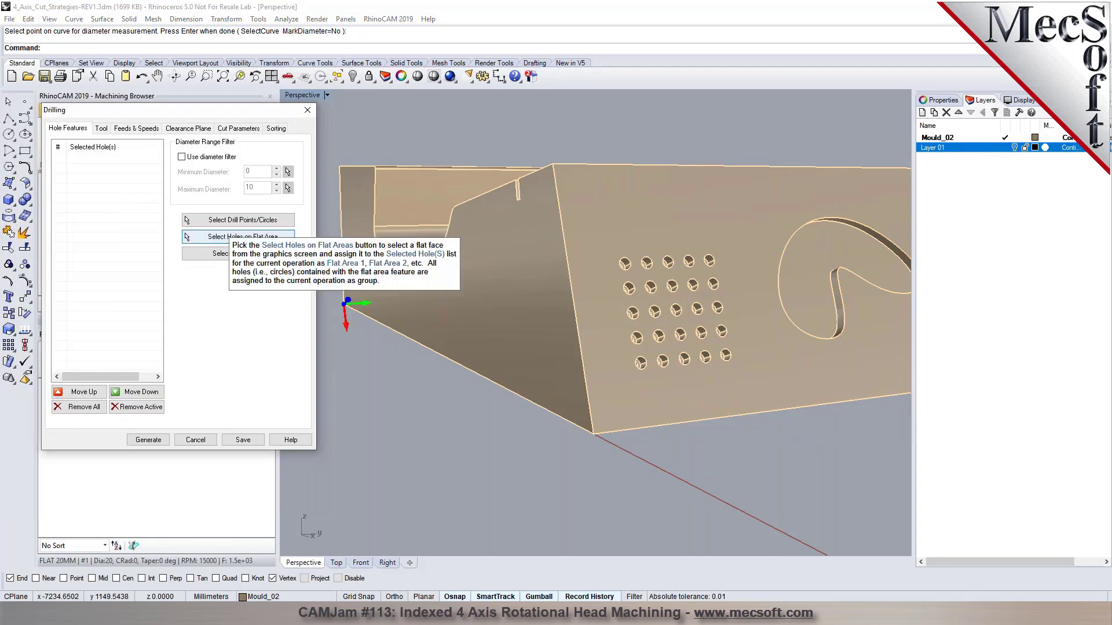
click(232, 236)
click(601, 259)
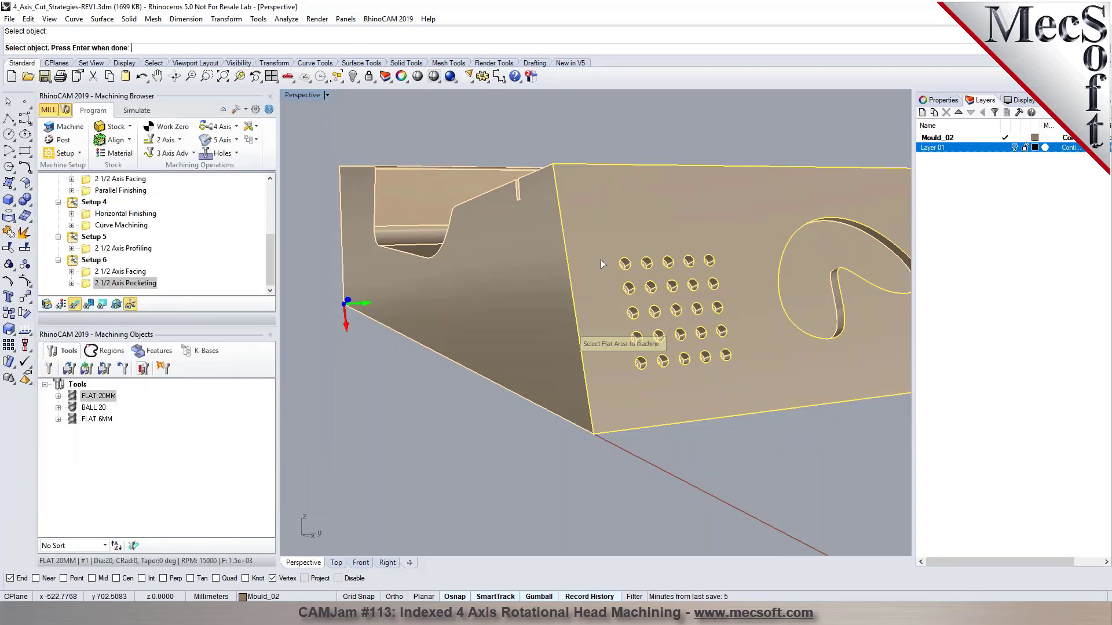
right_click(600, 259)
Step: Choose the FLAT 6MM tool for drilling and set the drill depth to 10 from two points along a hole's wall
click(100, 128)
click(106, 185)
scroll(671, 312, up, 5)
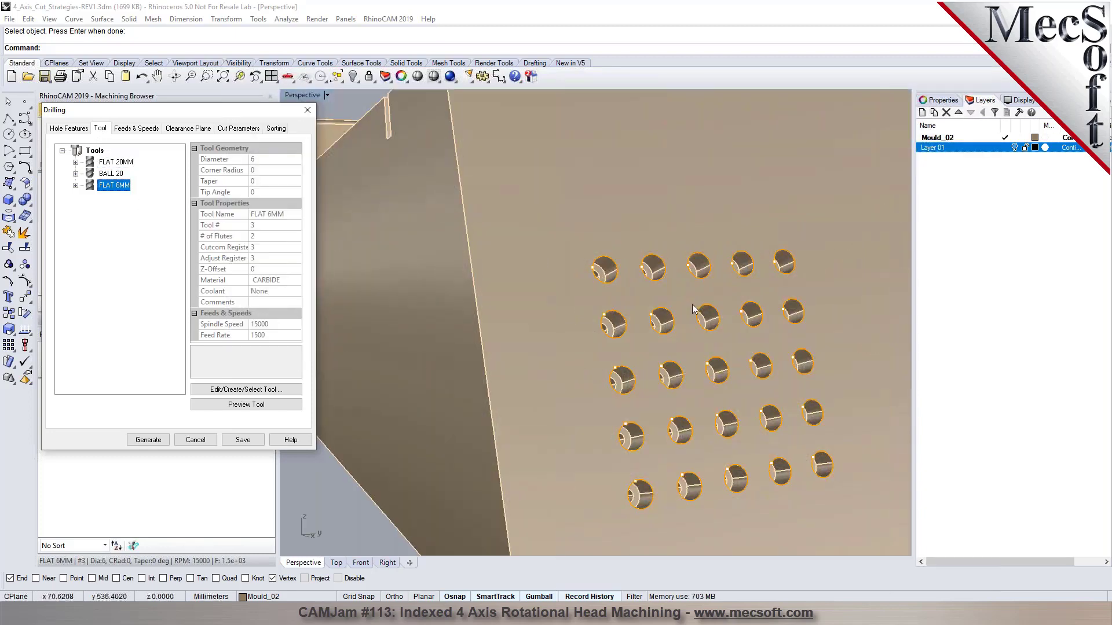
scroll(635, 305, up, 5)
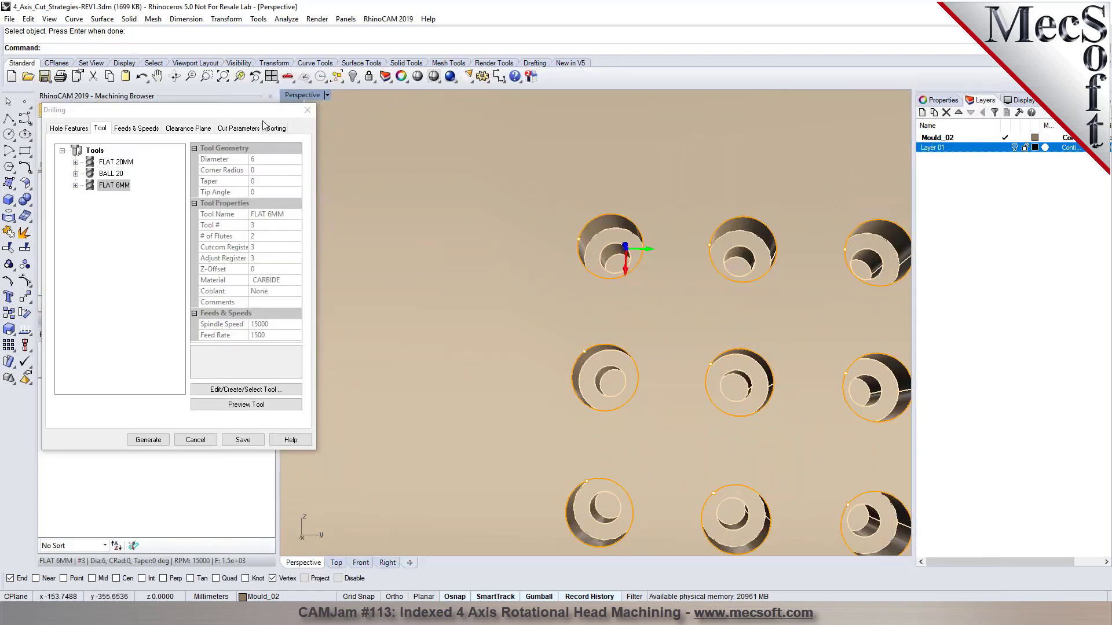
click(253, 133)
click(152, 193)
scroll(577, 293, up, 3)
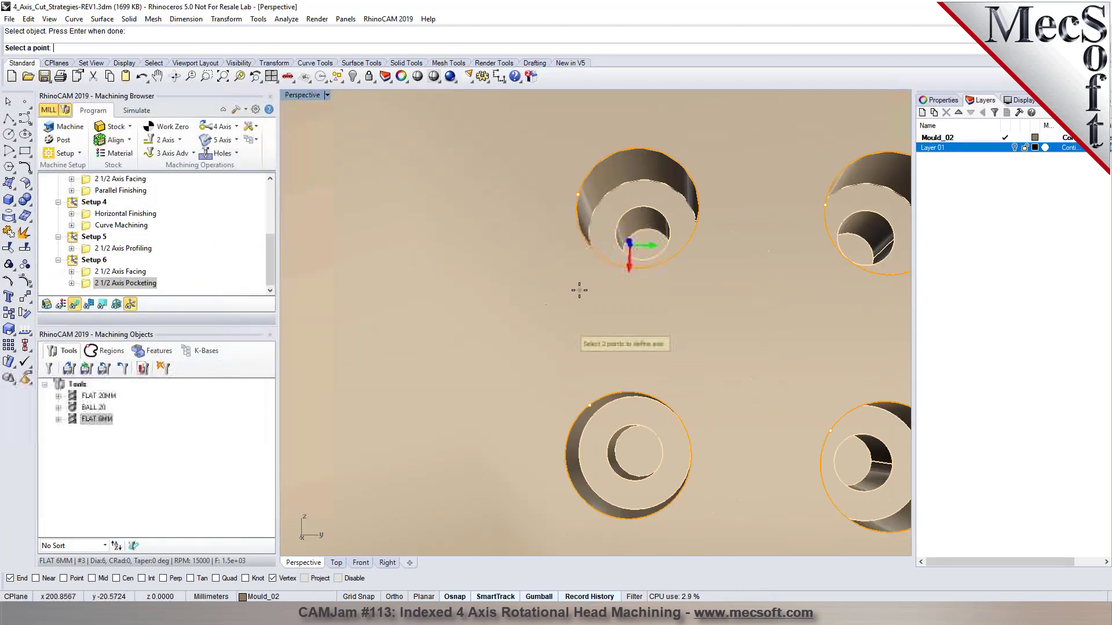
right_drag(661, 263, 782, 281)
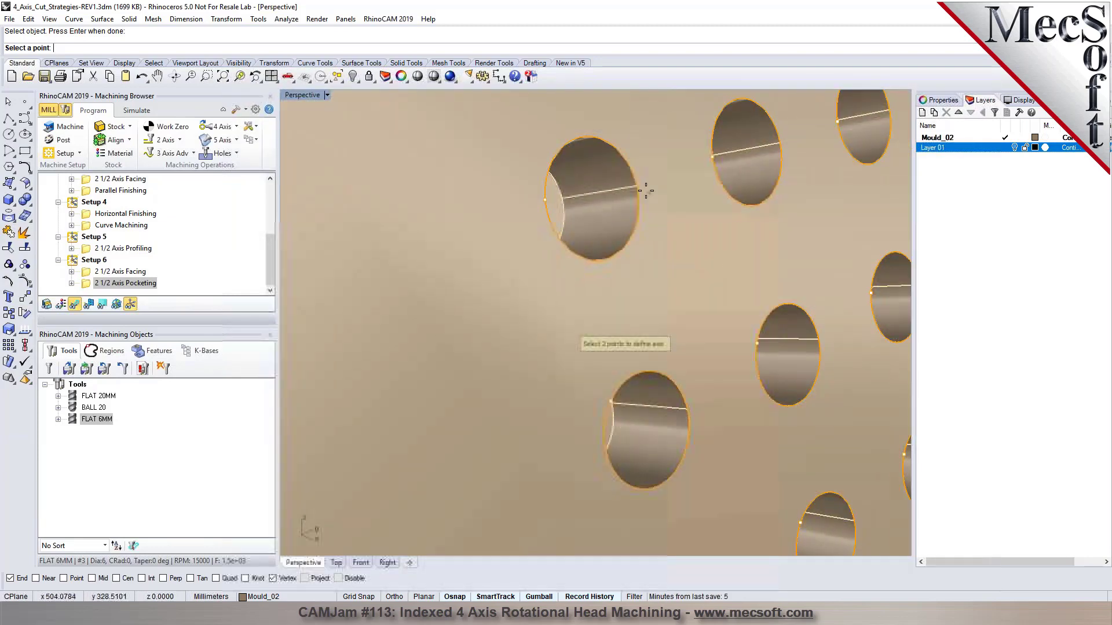
right_drag(664, 205, 611, 224)
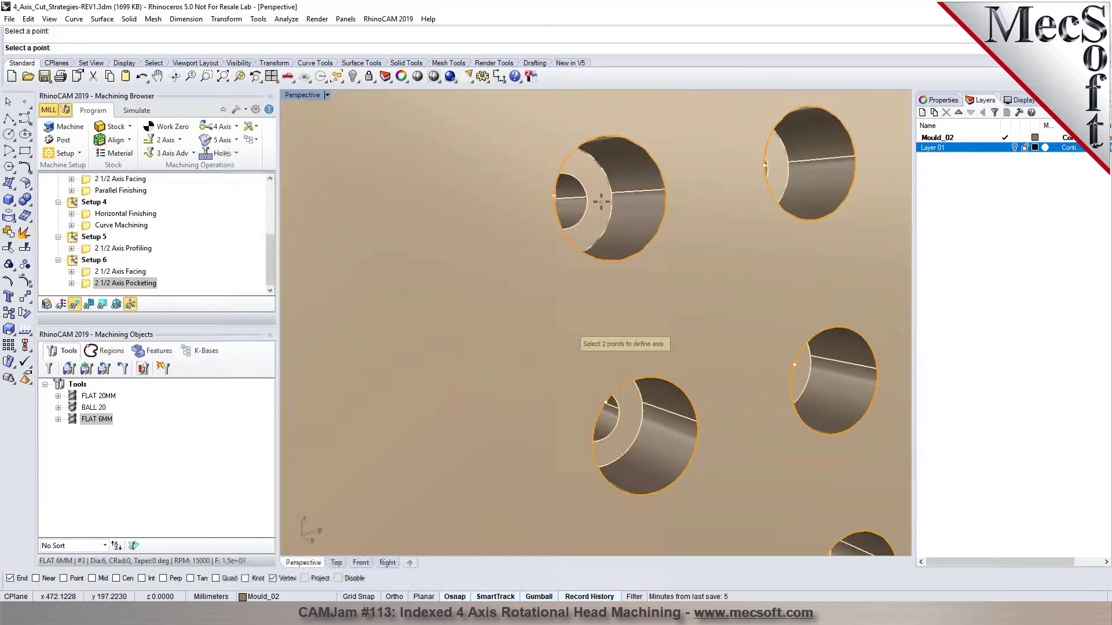
click(625, 212)
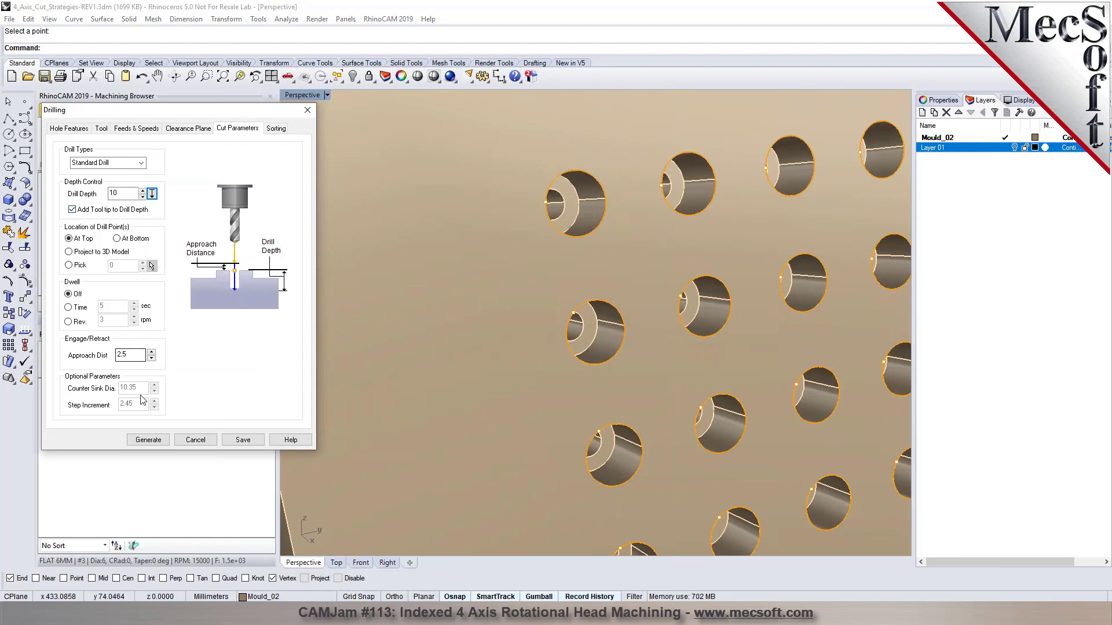
Step: Sort the drill holes by Directional Sort with a High to Low secondary direction and generate the drilling toolpath
click(275, 128)
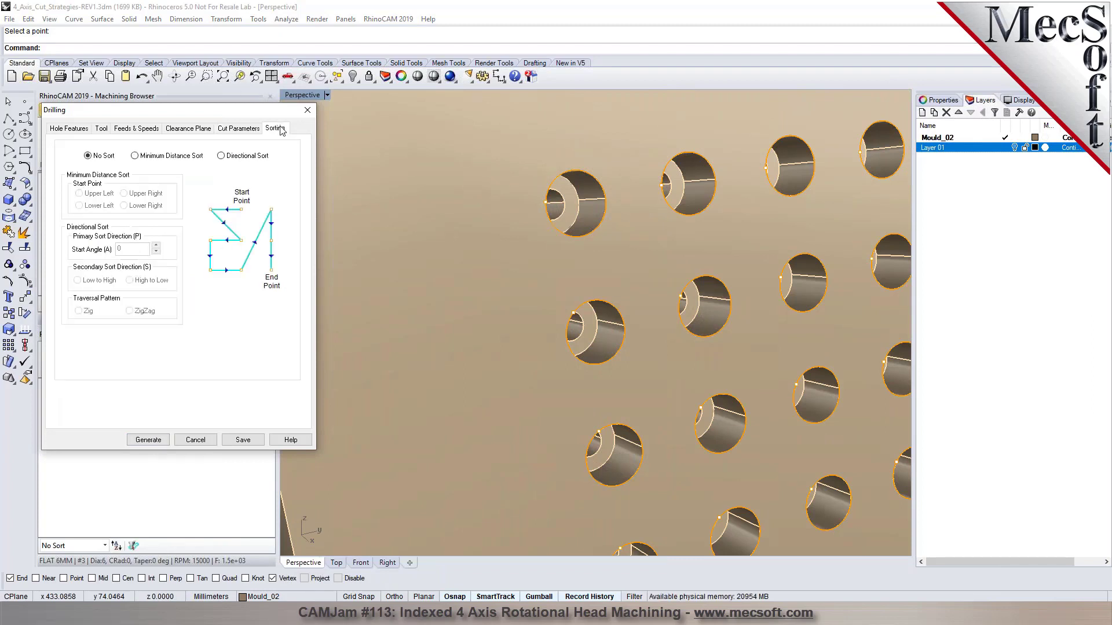
click(221, 156)
click(132, 280)
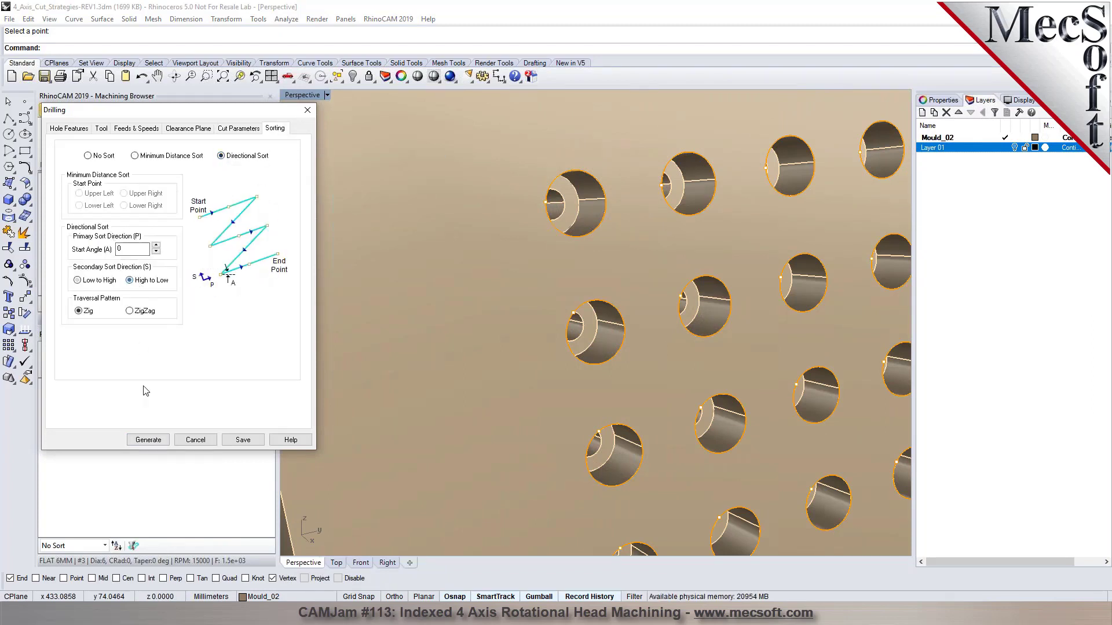
click(148, 440)
scroll(472, 255, down, 10)
right_drag(546, 268, 432, 243)
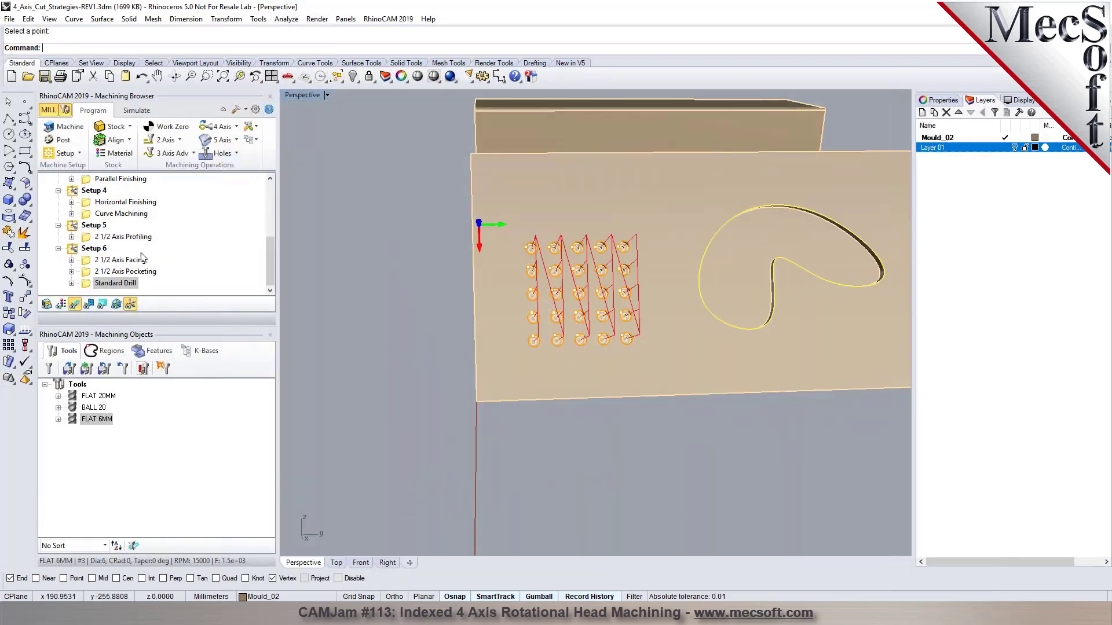
Step: Change the Standard Drill operation's traversal pattern to ZigZag and regenerate its toolpath
double_click(88, 285)
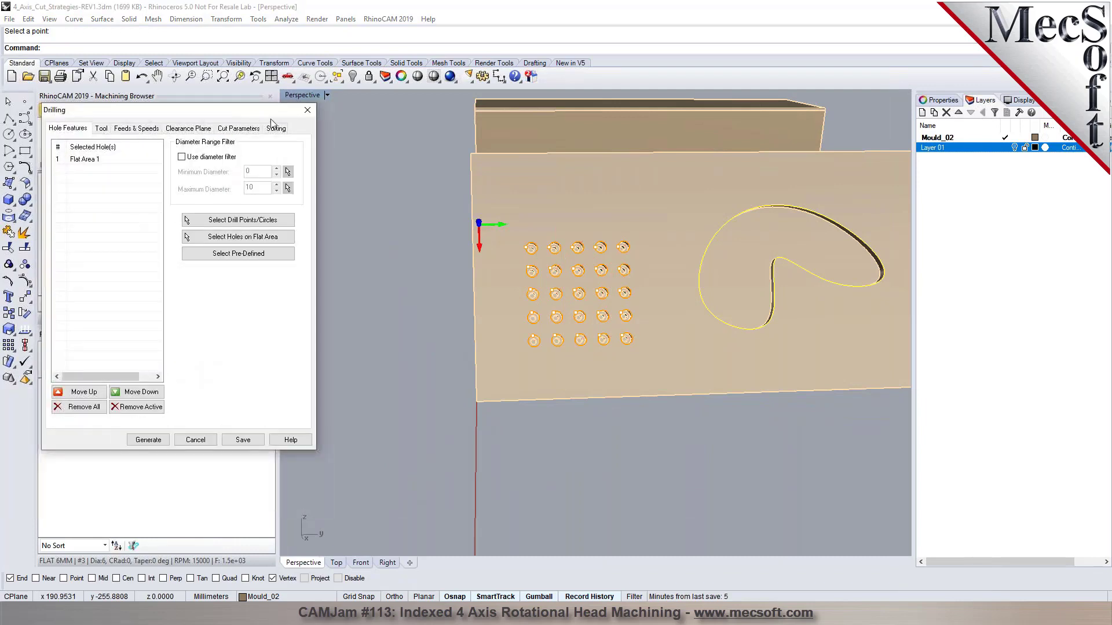
click(275, 128)
click(144, 311)
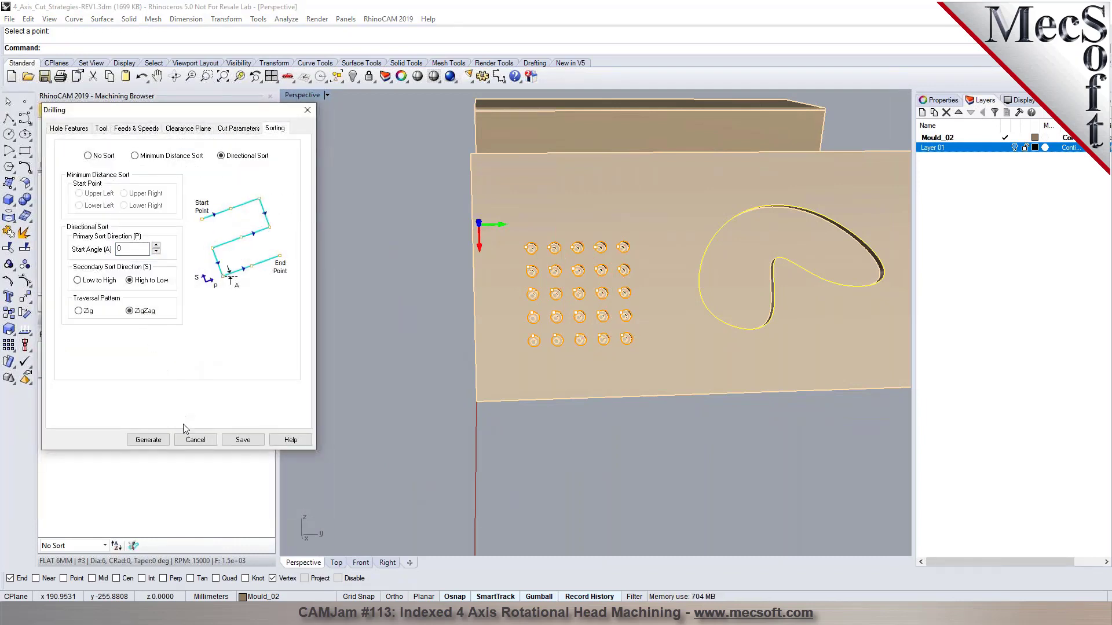
click(148, 440)
mouse_move(486, 371)
right_down()
mouse_move(509, 346)
mouse_move(492, 359)
right_up()
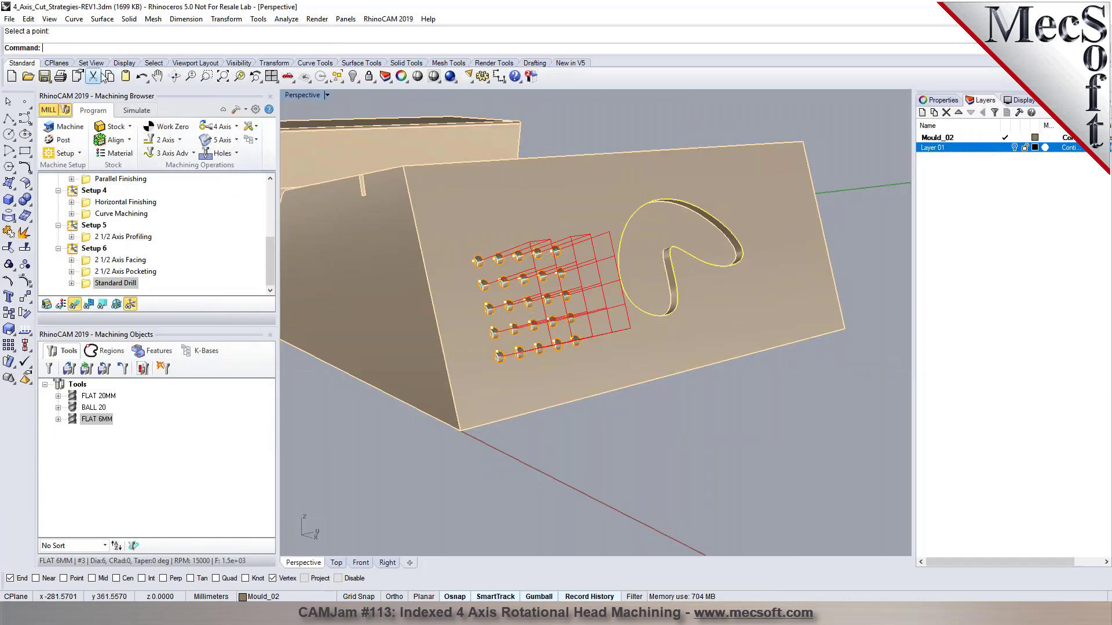
Step: Simulate Setup 6's Standard Drill toolpath and examine the hole grid on the sloped end face
click(137, 110)
click(139, 139)
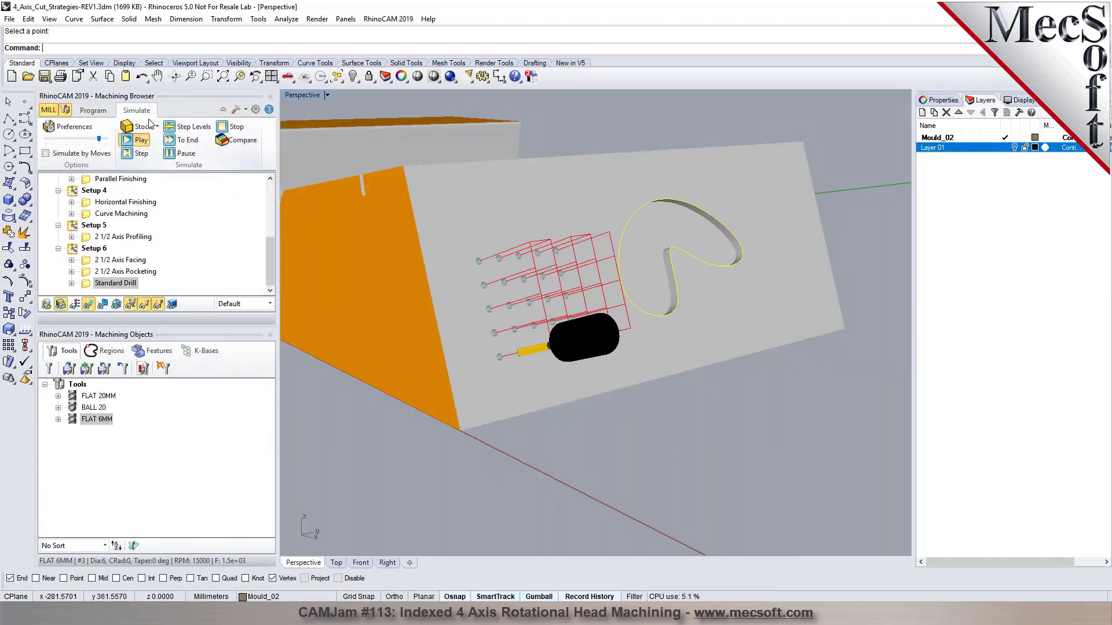
right_drag(467, 392, 547, 386)
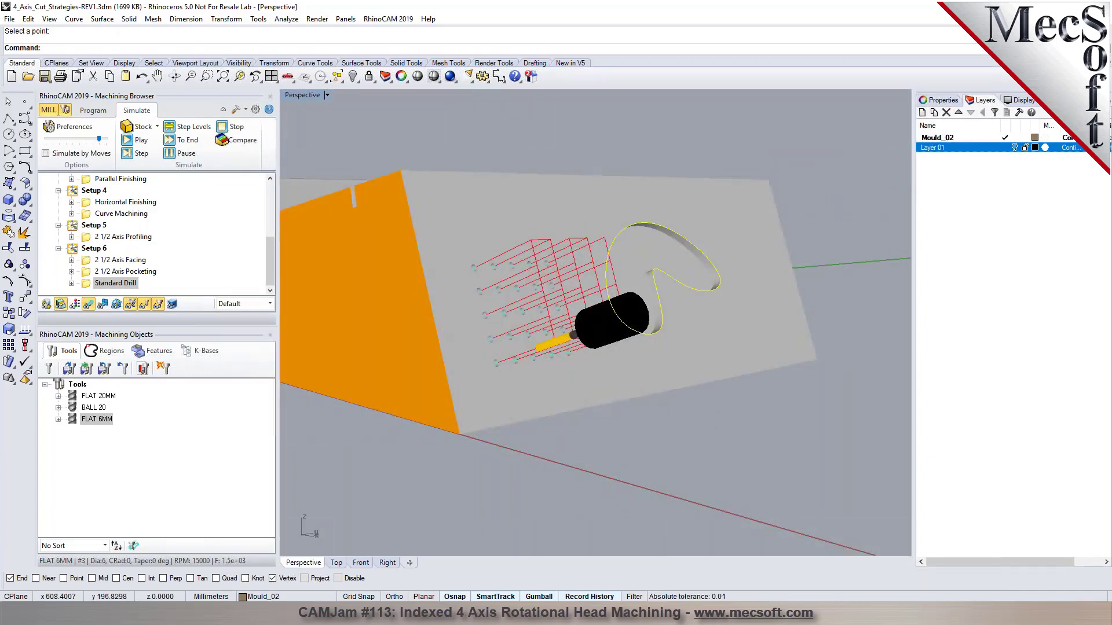
Step: Hide the toolpath display and examine the simulated stock with the drilled holes and the pocket on the sloped end face
click(88, 305)
right_drag(718, 275, 615, 246)
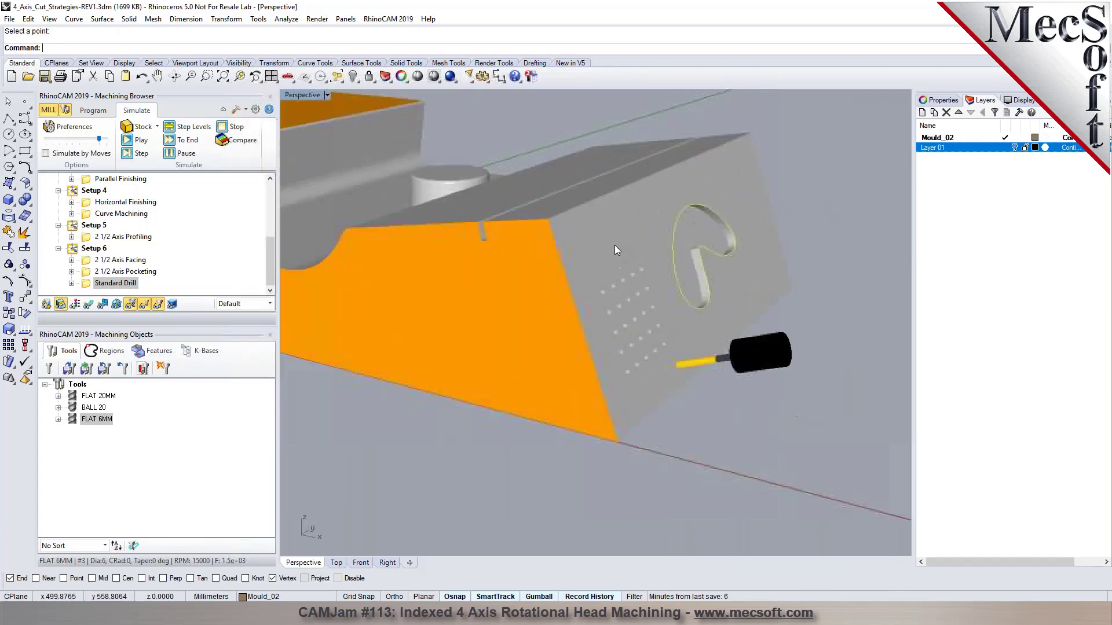
scroll(615, 246, up, 3)
scroll(728, 262, down, 5)
scroll(230, 228, up, 3)
scroll(232, 233, down, 1)
scroll(220, 230, up, 3)
scroll(202, 227, down, 3)
scroll(181, 224, up, 3)
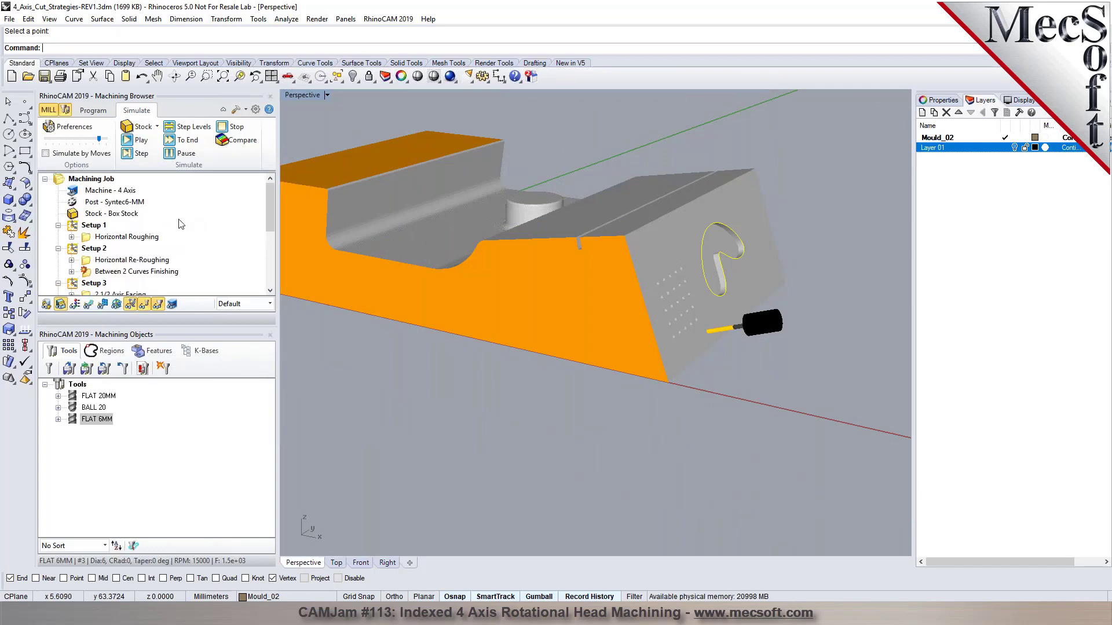
Step: Save the file and post-process all operations of the Machining Job to 4_Axis_Cut_Strategies-REV1.nc, continuing despite the axes limitation warning
click(93, 110)
key(ctrl+s)
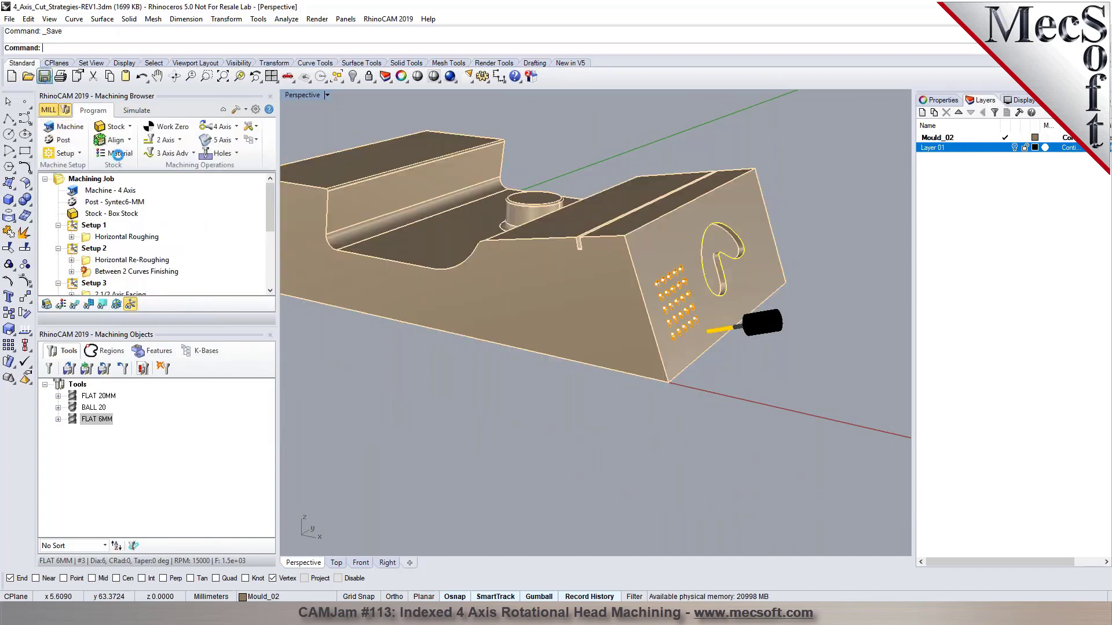
click(87, 179)
right_click(84, 180)
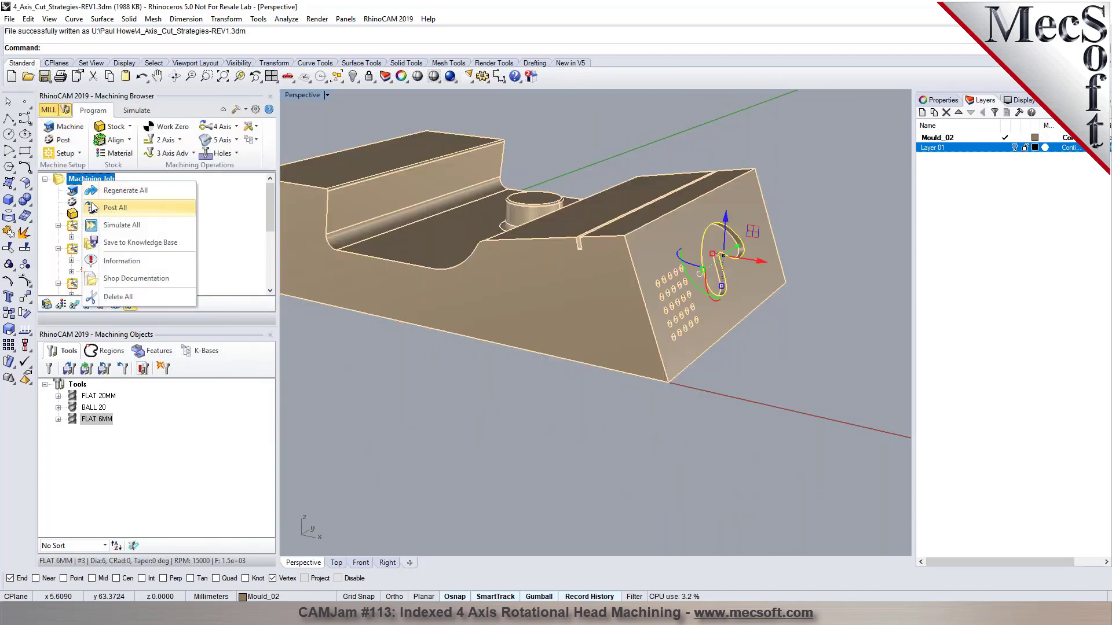
click(109, 218)
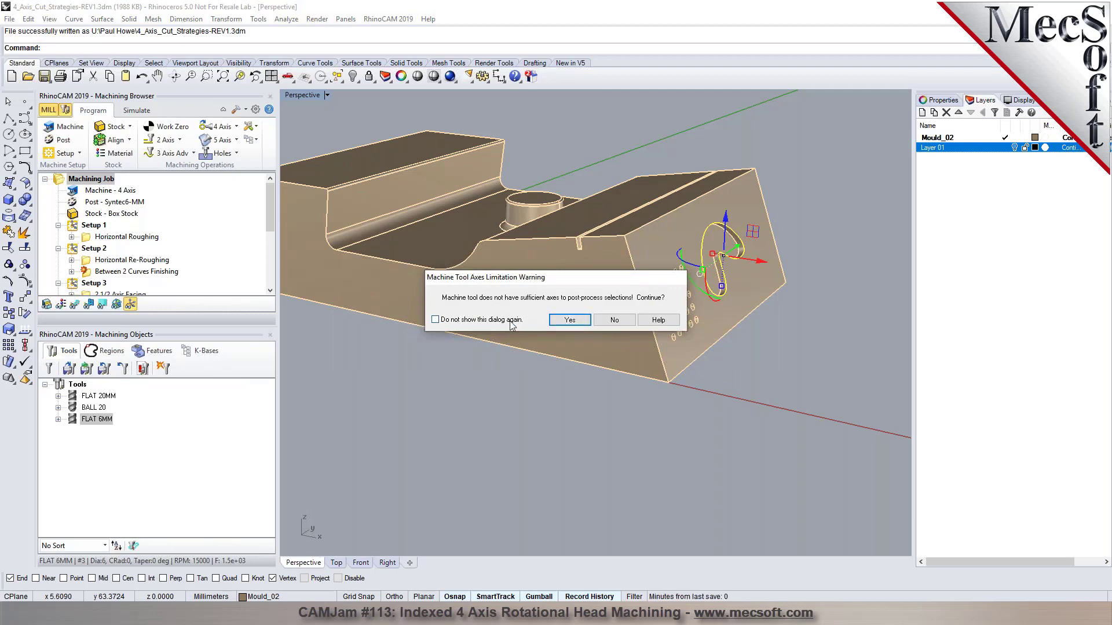
click(570, 320)
click(693, 376)
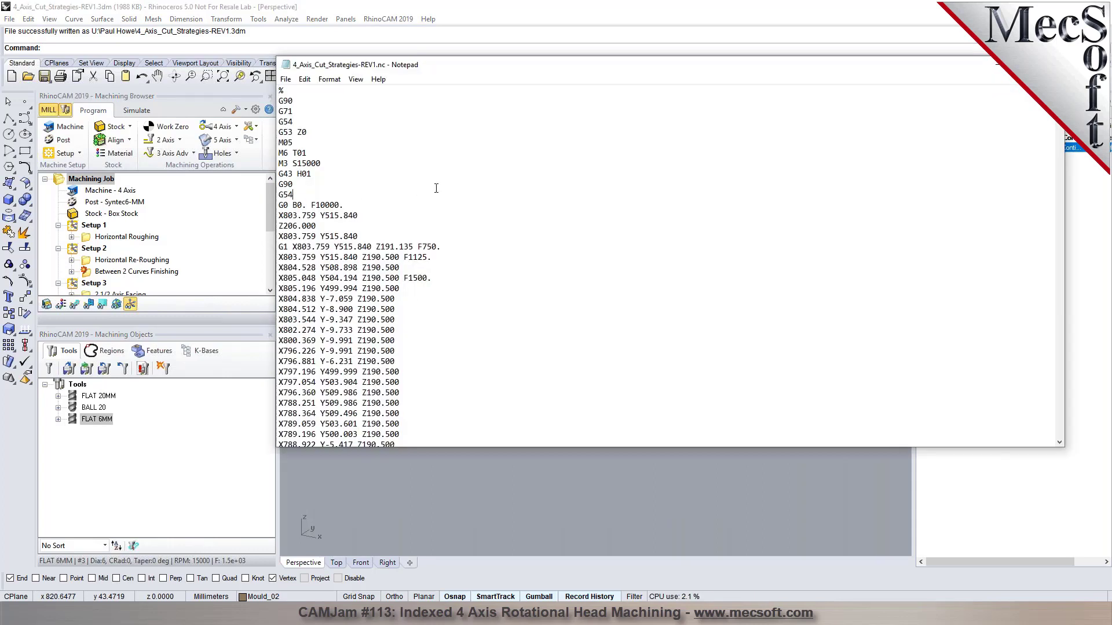
Step: Search the posted G-code for each B-axis rotation command, from the start of the program to its end
key(ctrl+f)
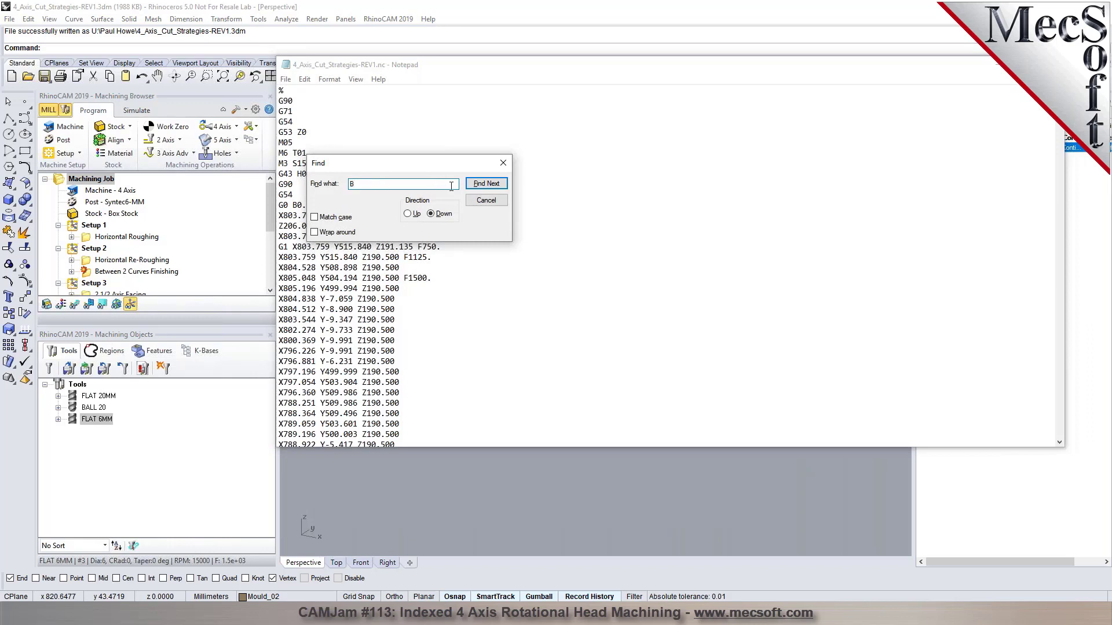
drag(430, 165, 657, 155)
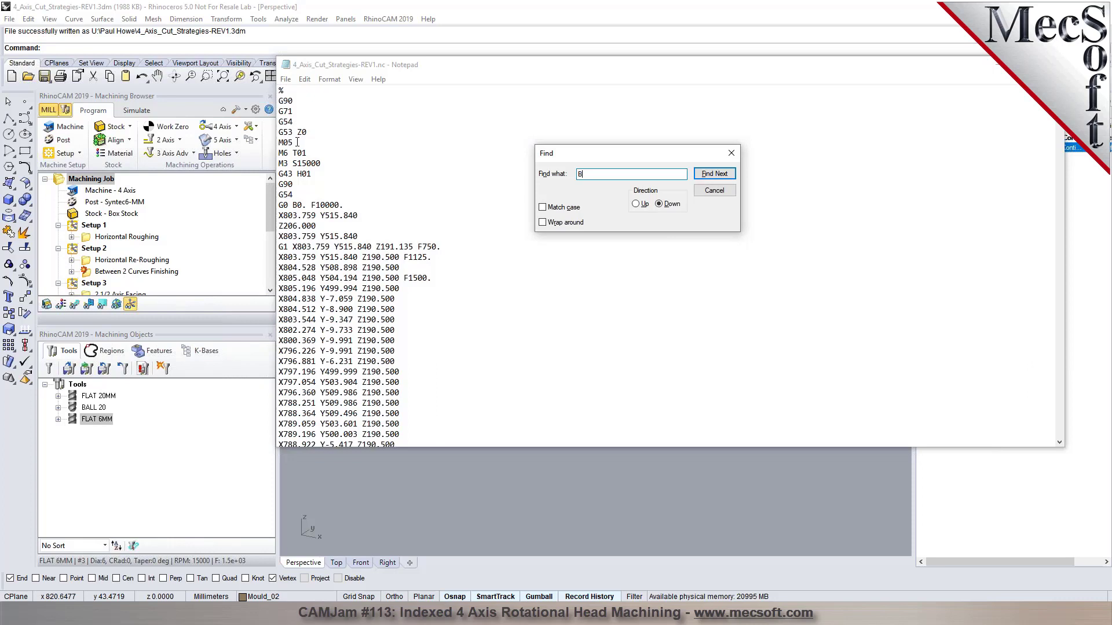
click(314, 155)
click(723, 175)
key(Return)
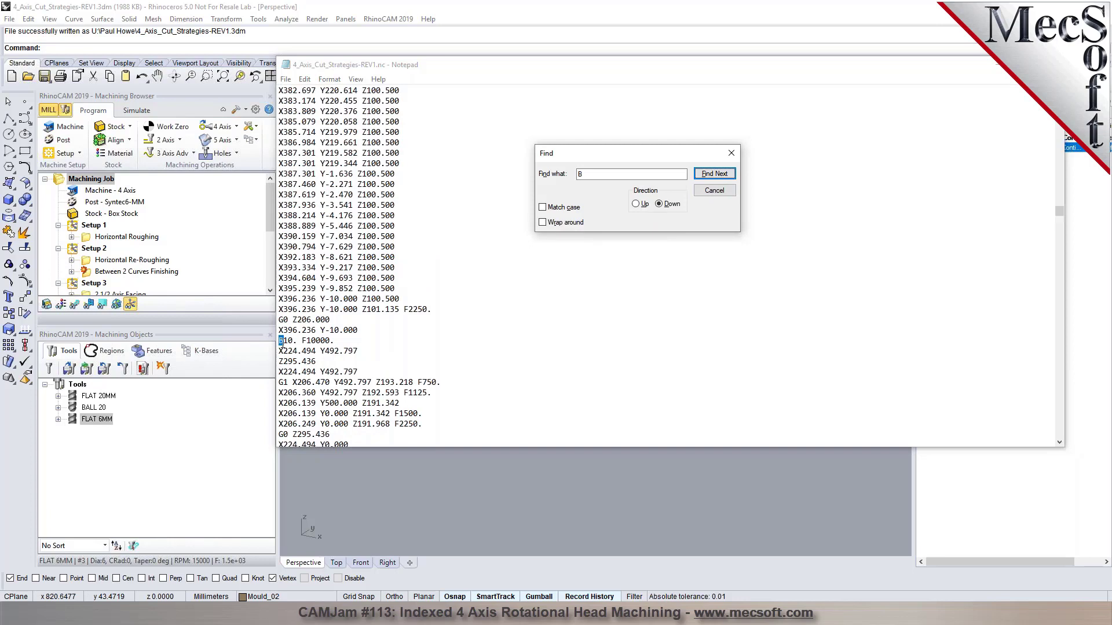
click(714, 177)
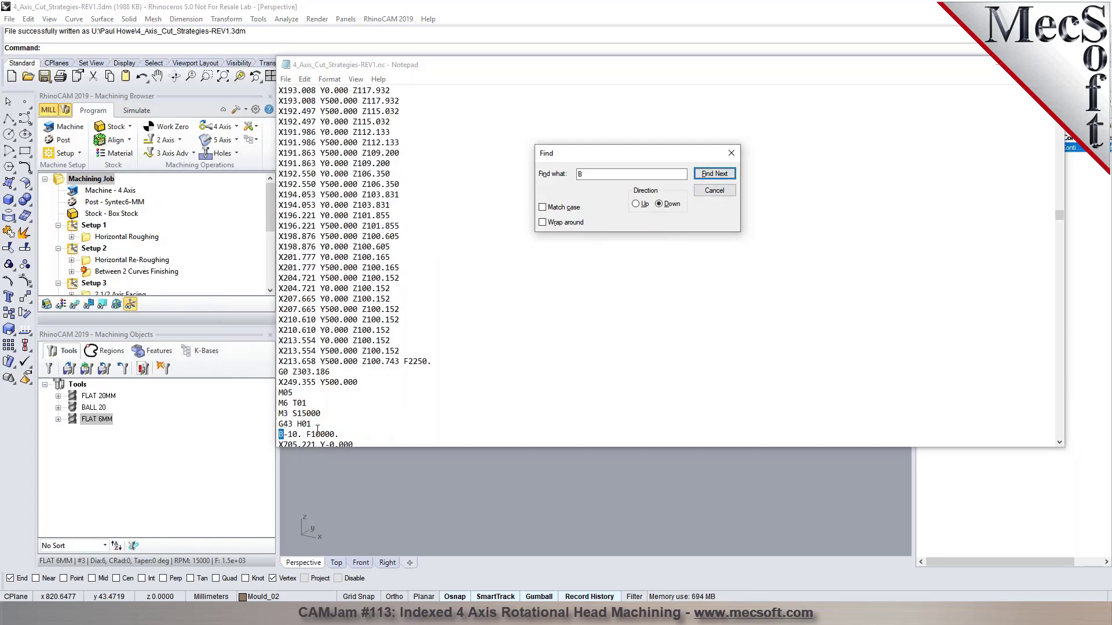
scroll(426, 360, down, 2)
click(716, 173)
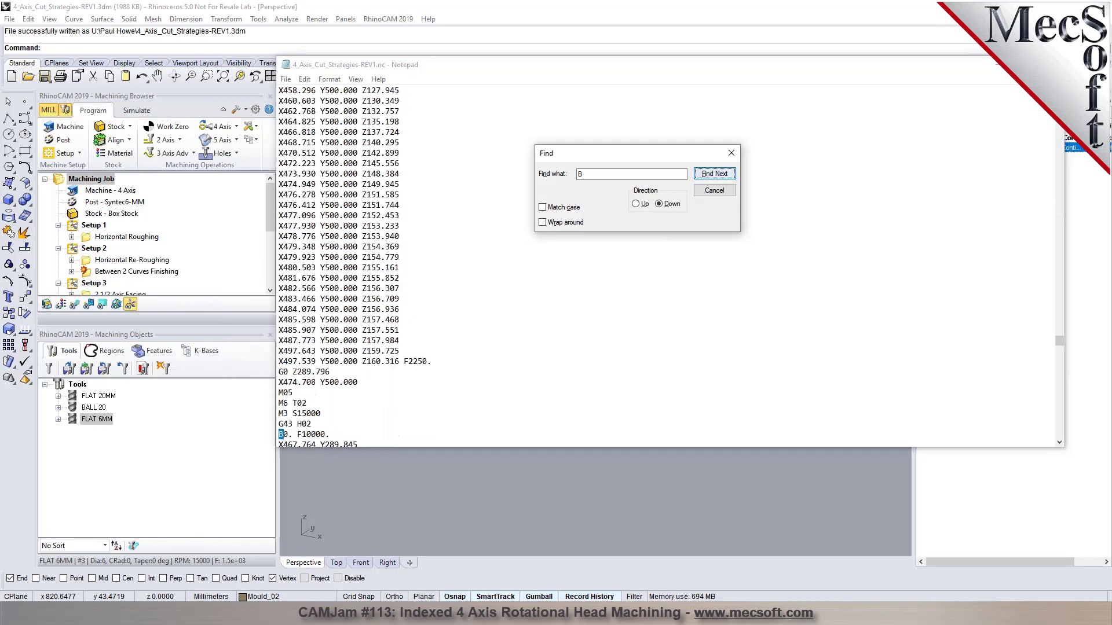
click(714, 174)
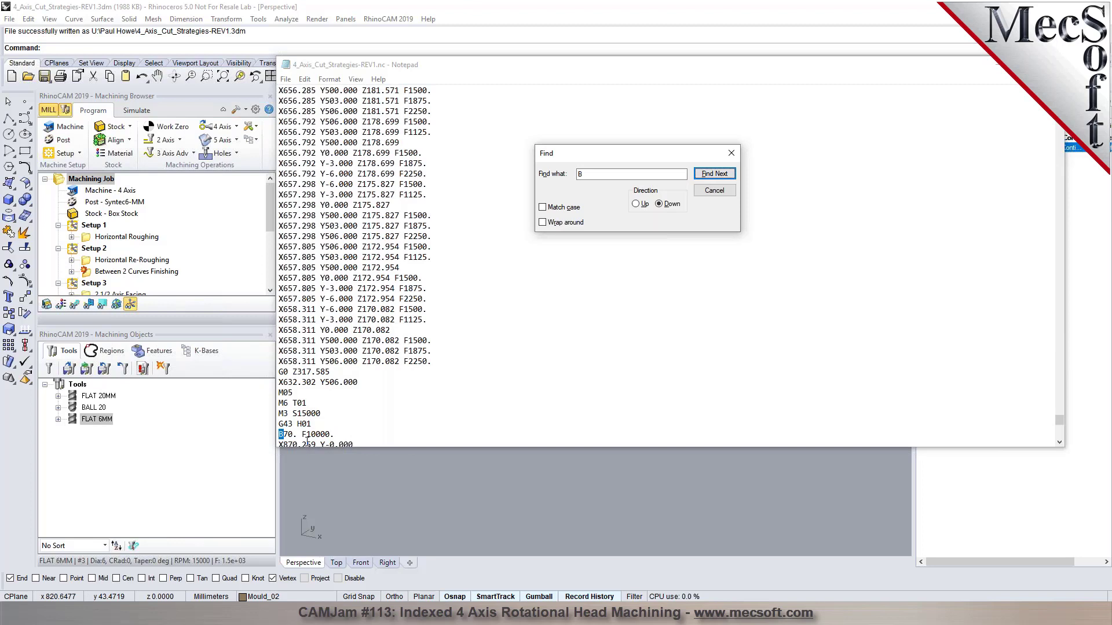
scroll(307, 441, down, 1)
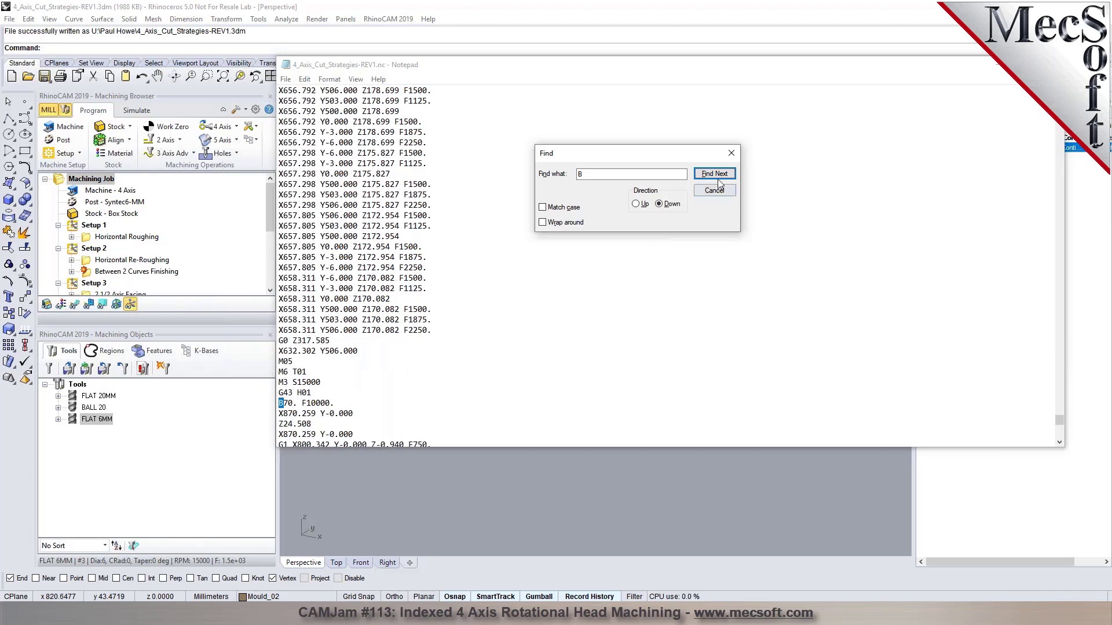
click(715, 174)
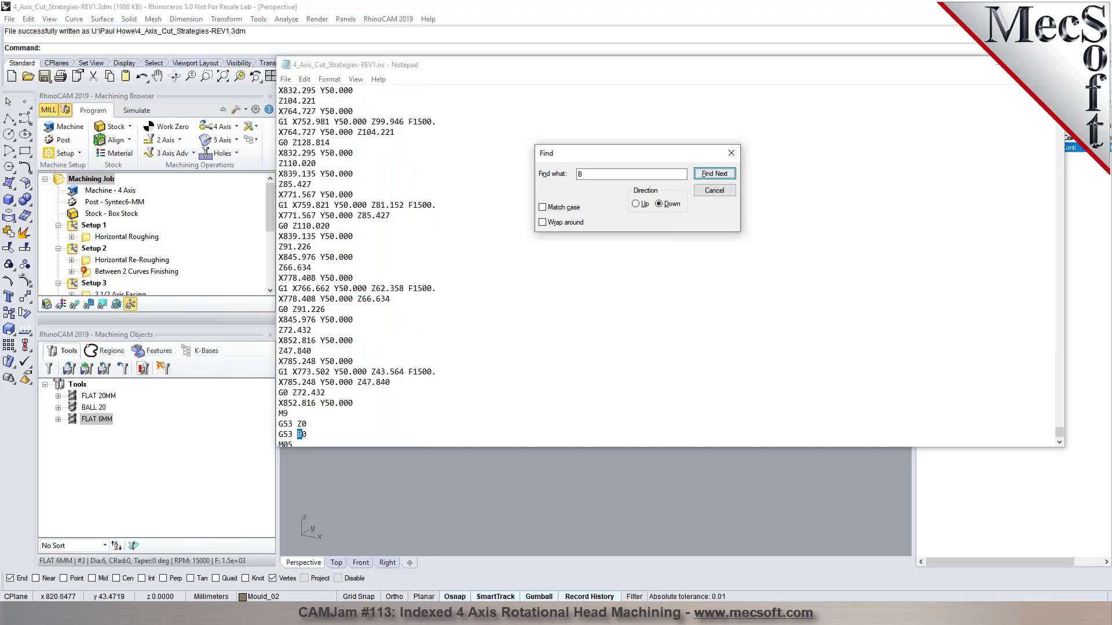
Step: Close the search and review the closing and opening lines of the posted program
click(724, 193)
scroll(1035, 442, down, 2)
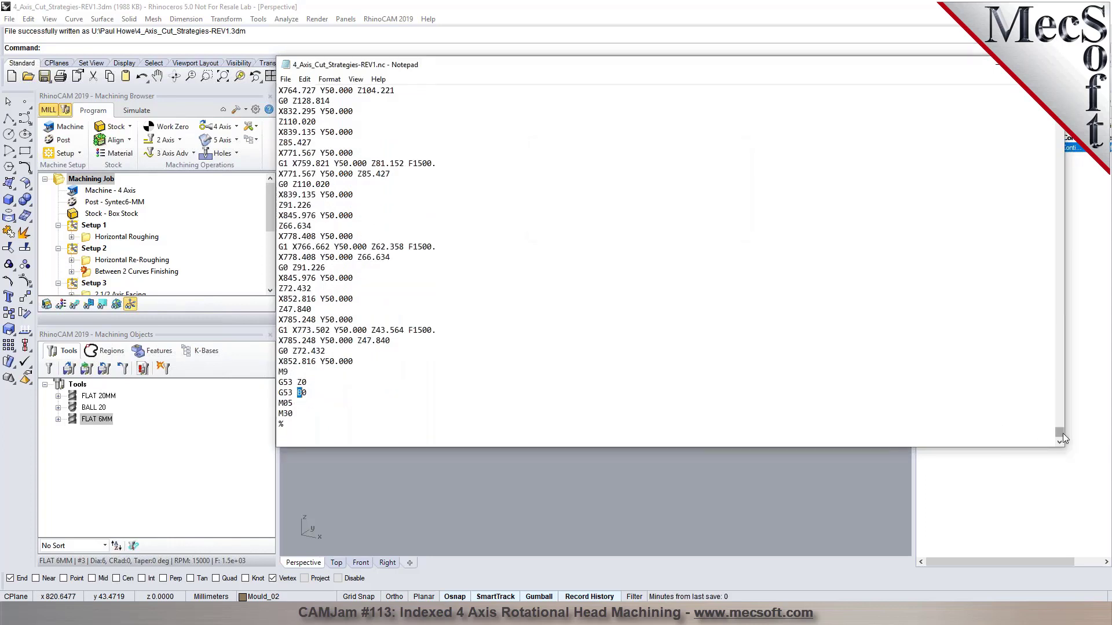
drag(1062, 433, 1061, 93)
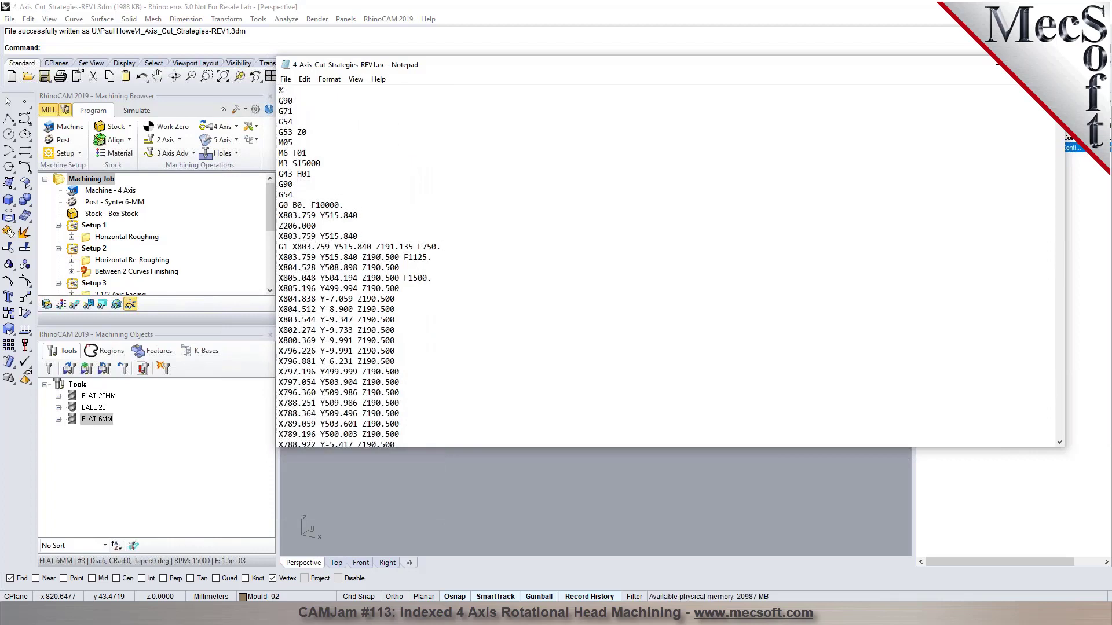
scroll(385, 257, down, 11)
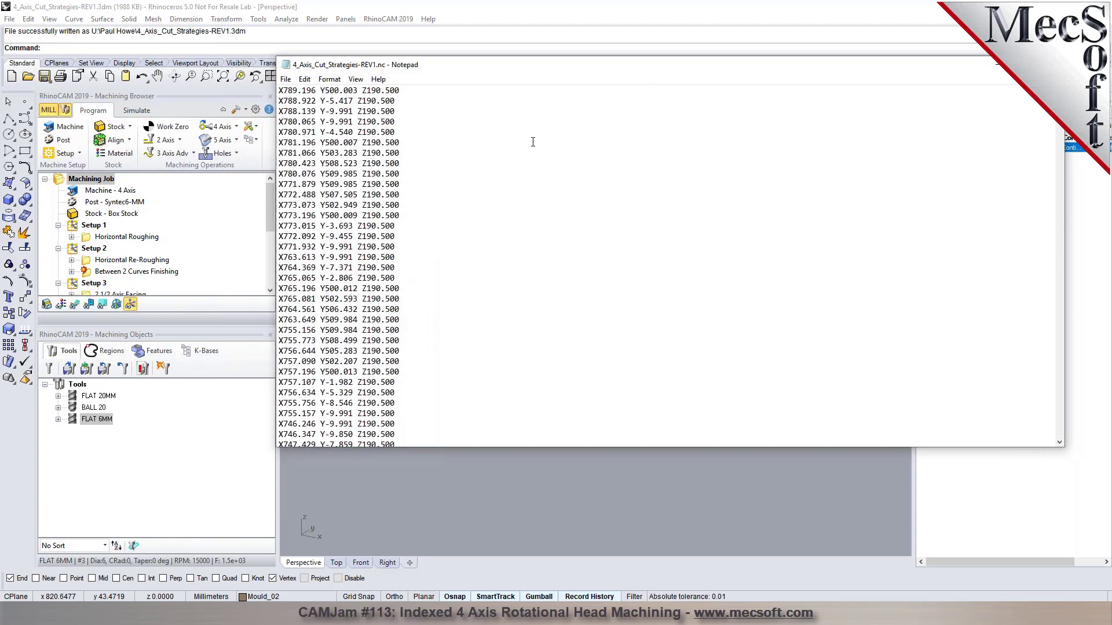
scroll(533, 142, up, 10)
scroll(430, 184, up, 1)
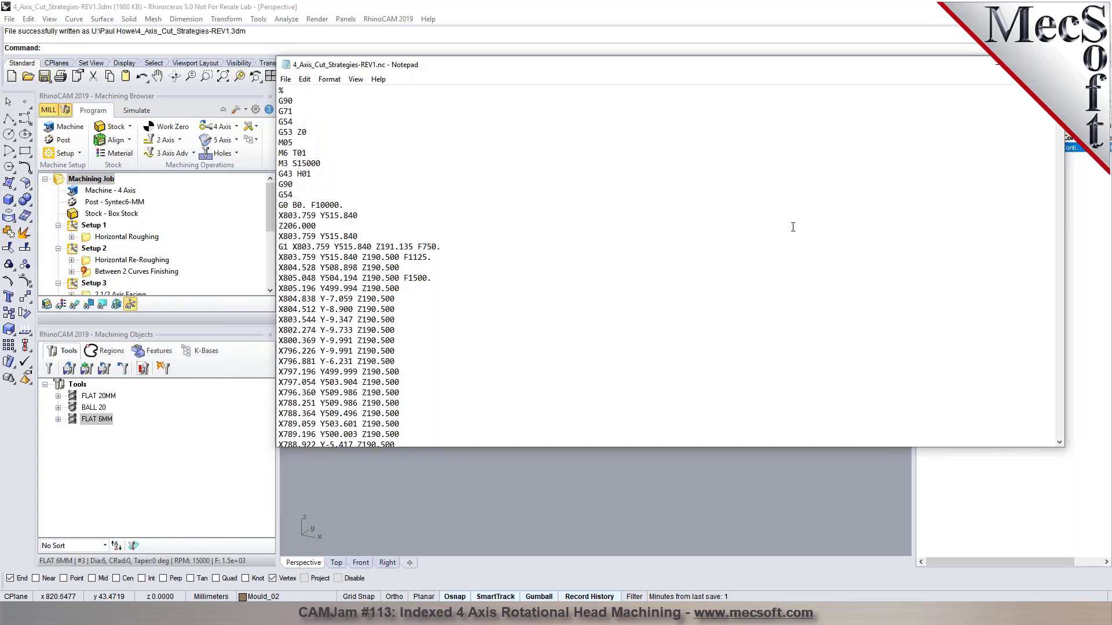
Step: Check the machine's rotary head gage length setting and the FLAT 20MM tool properties in Setup 2's Horizontal Re-Roughing
click(58, 129)
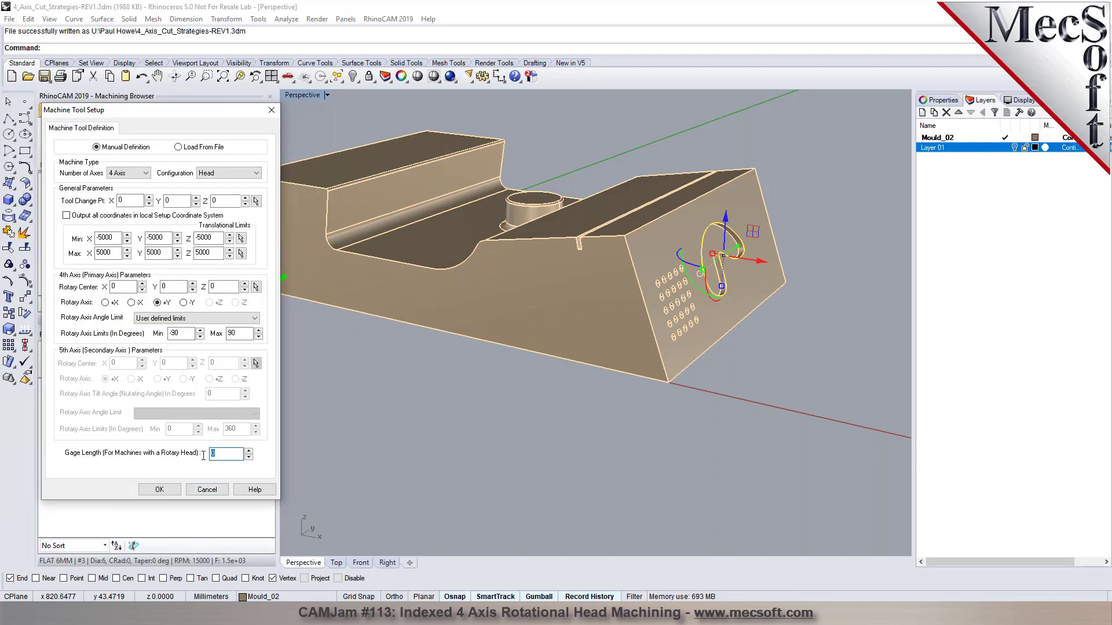
click(207, 489)
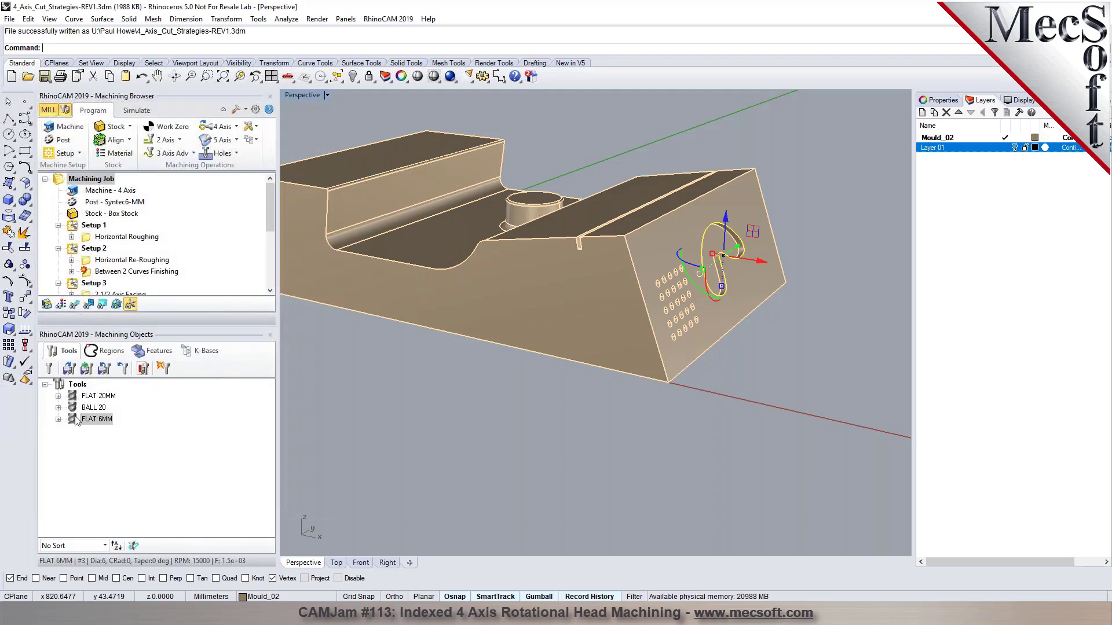
click(116, 237)
click(115, 260)
click(72, 260)
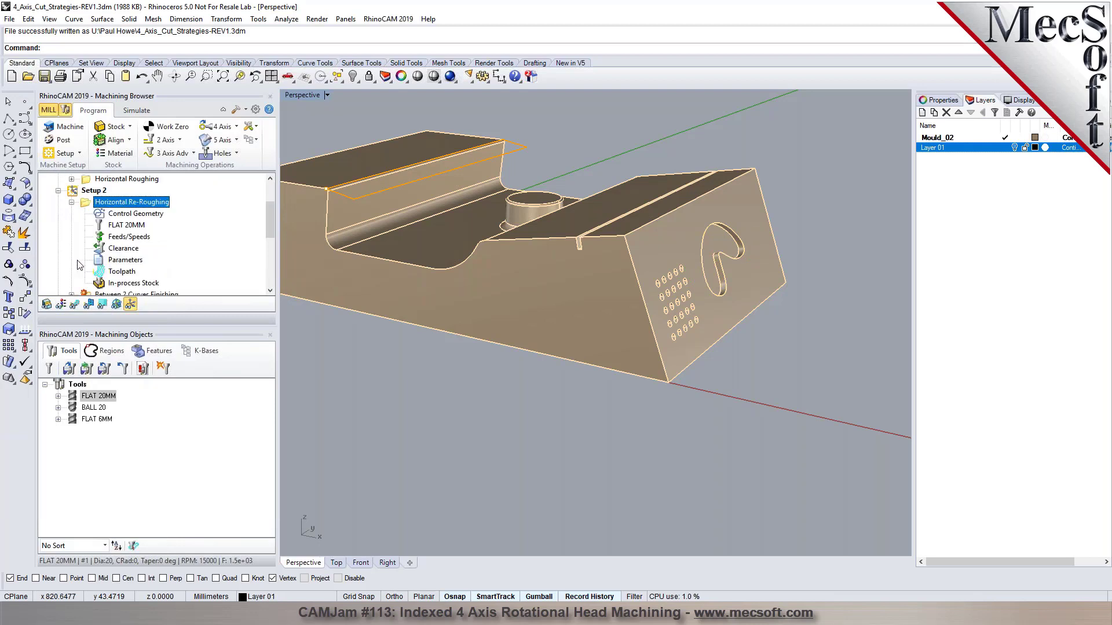
double_click(116, 225)
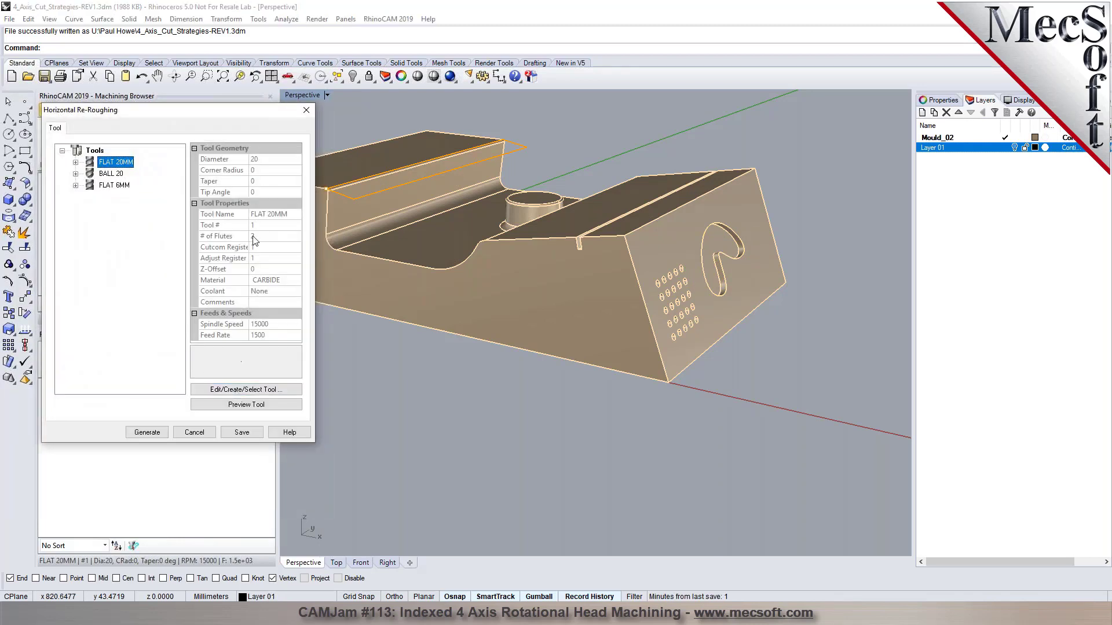
click(195, 432)
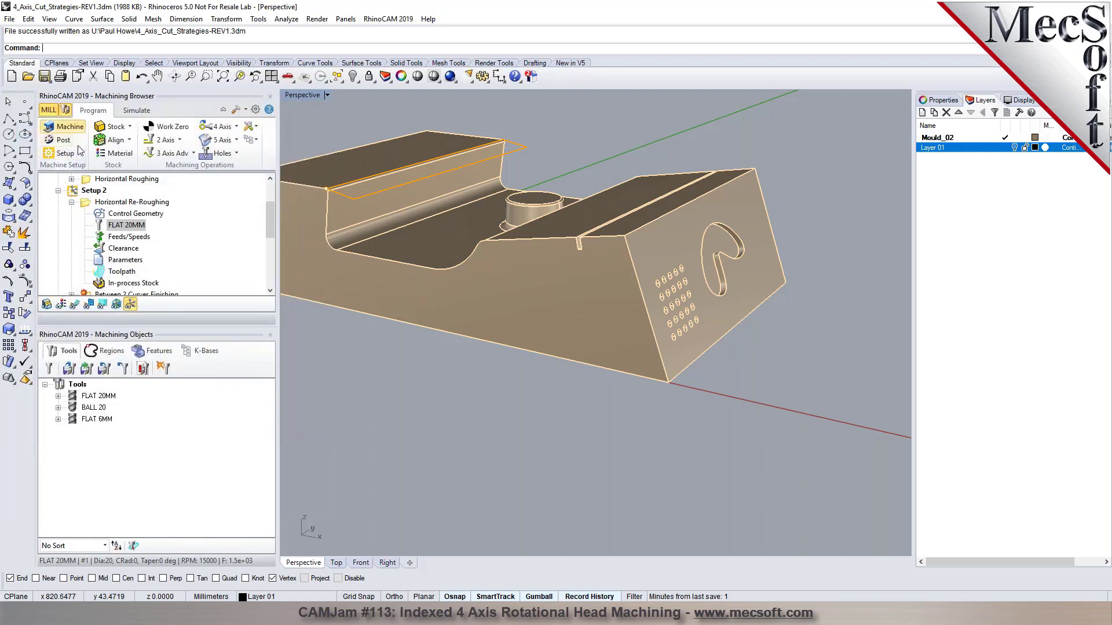
Step: Set the gage length for the machine's rotary head to 100 in the Machine Tool Setup
click(65, 127)
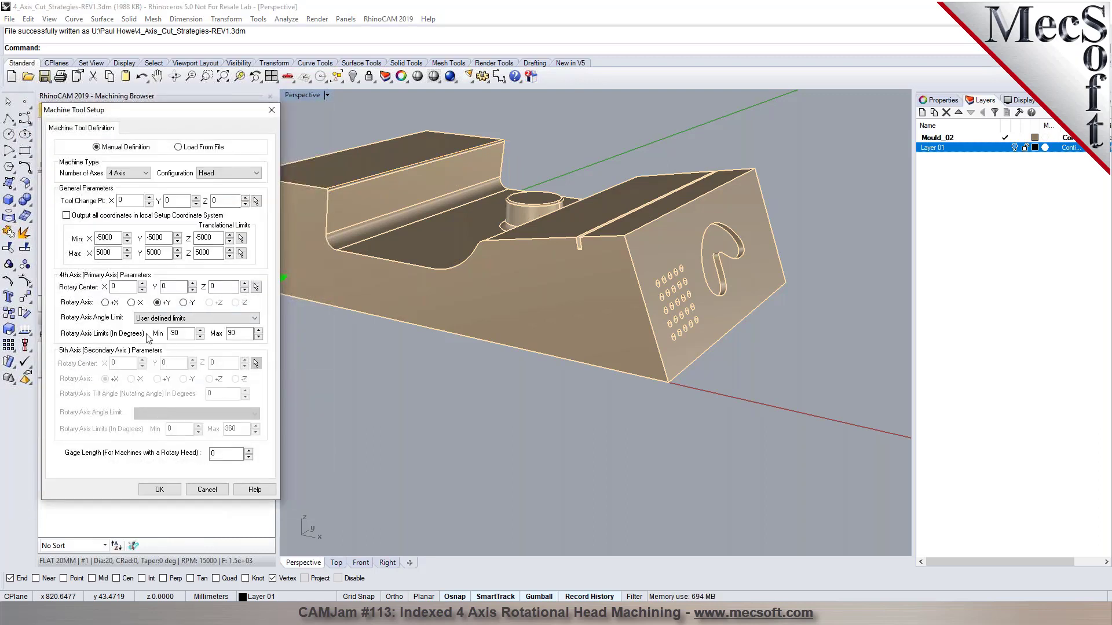
double_click(219, 453)
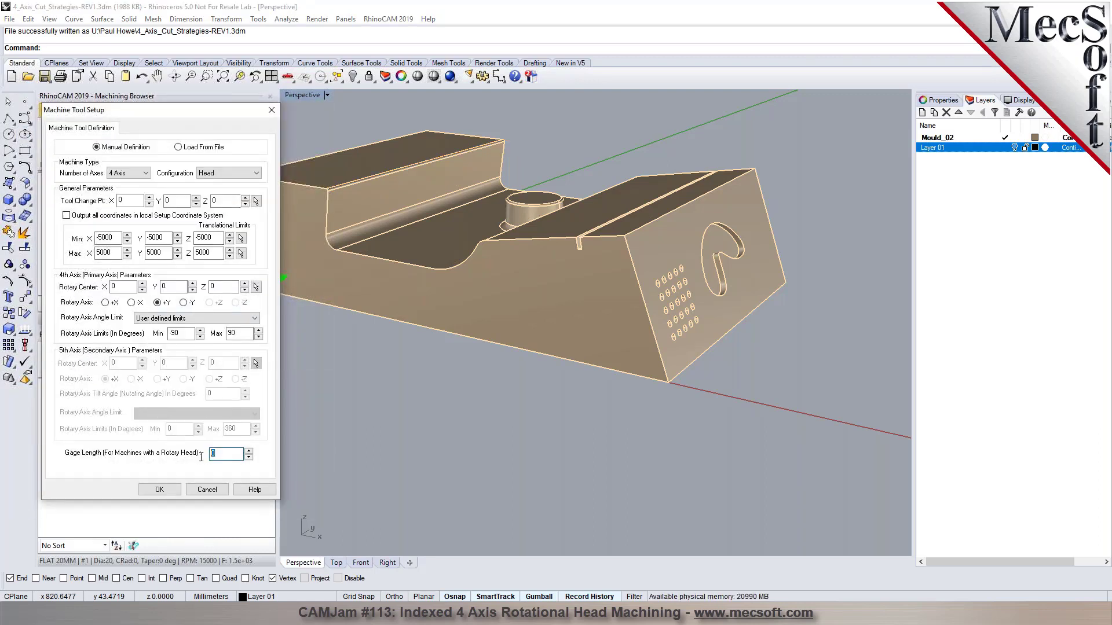
text(100)
click(159, 490)
Step: Post-process the whole Machining Job again, saving the output as 4_Axis_Cut_Strategies-REV1-2.nc
right_click(91, 179)
click(110, 203)
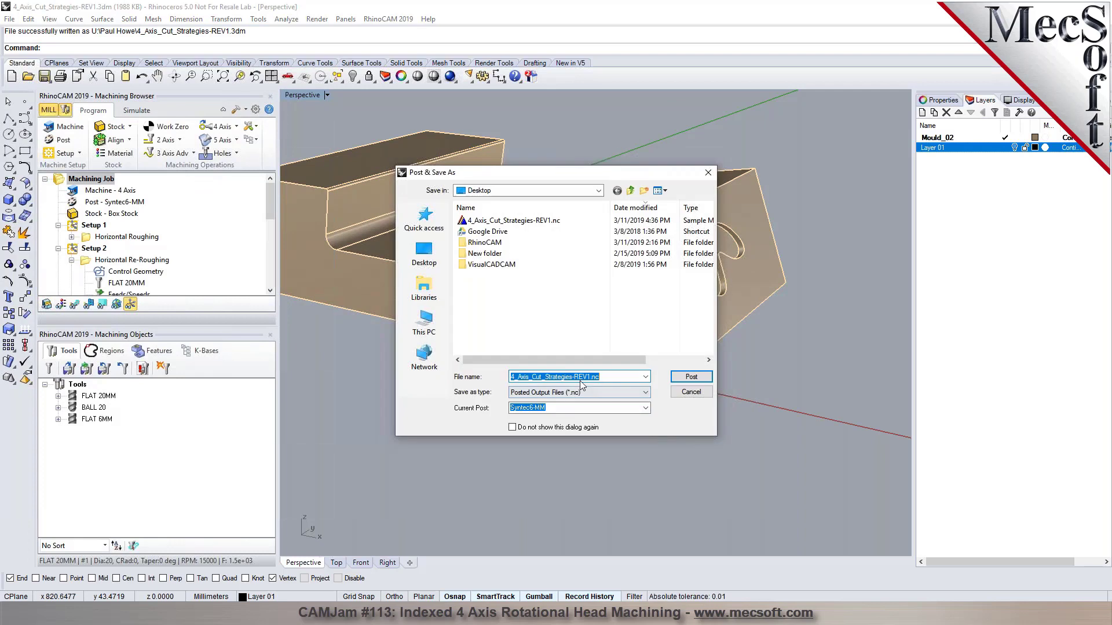
click(589, 377)
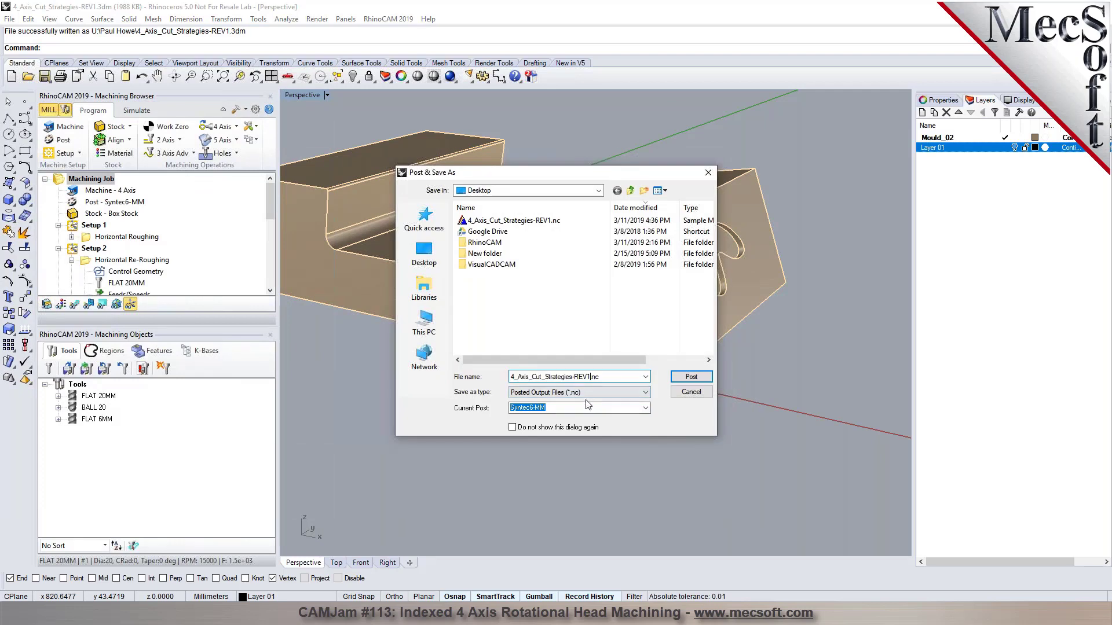
key(Return)
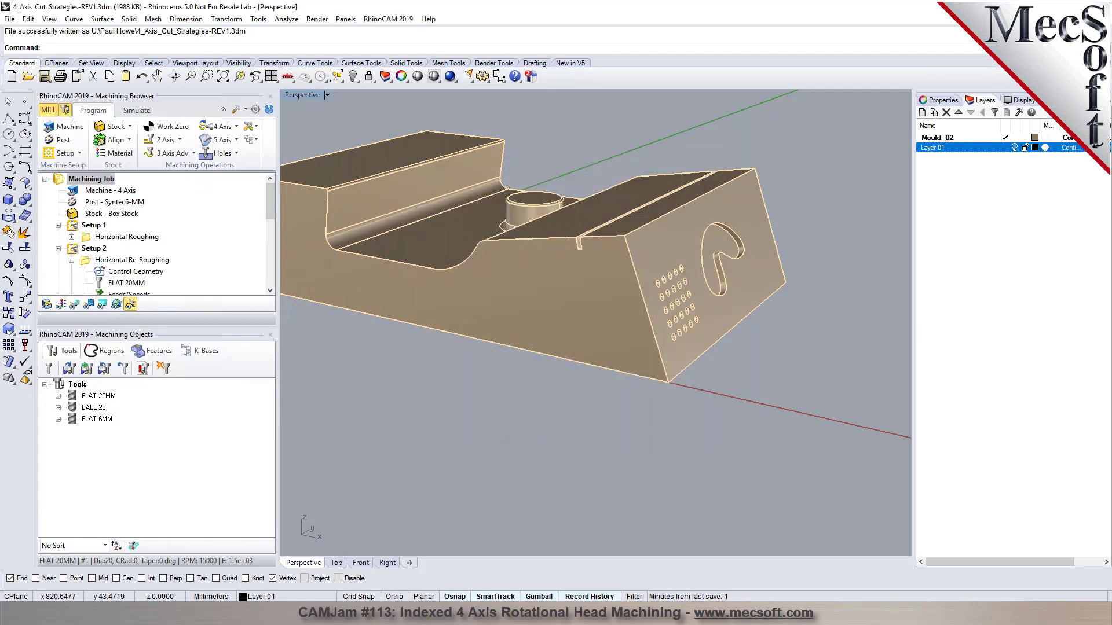
Step: Search the REV1-2 program for the B10 rotation and examine the coordinates that follow it
scroll(558, 319, down, 5)
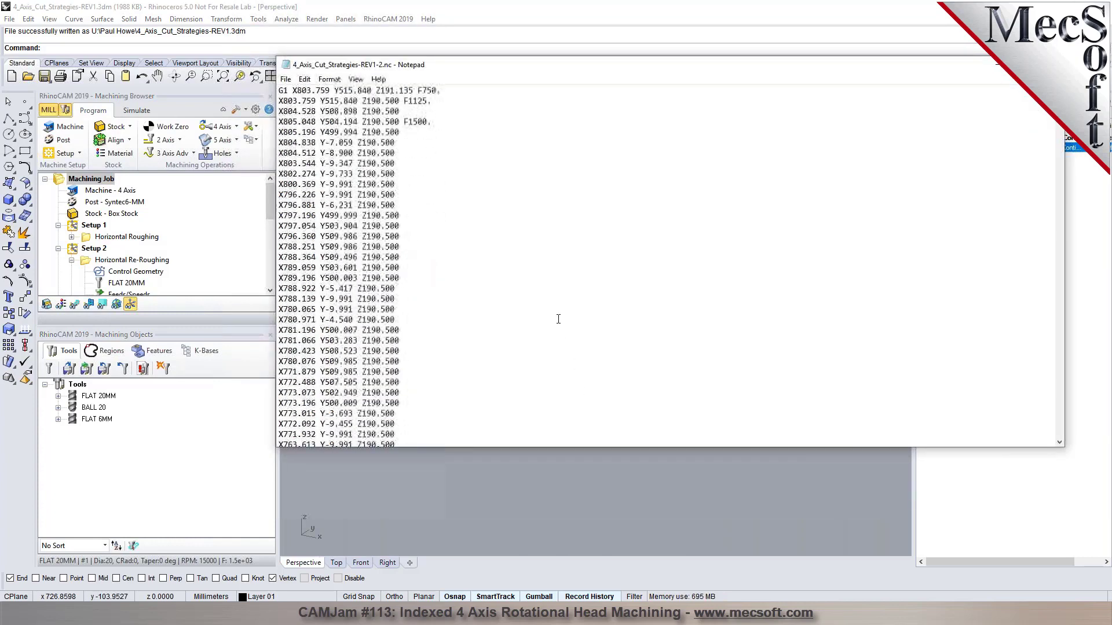
scroll(653, 186, up, 5)
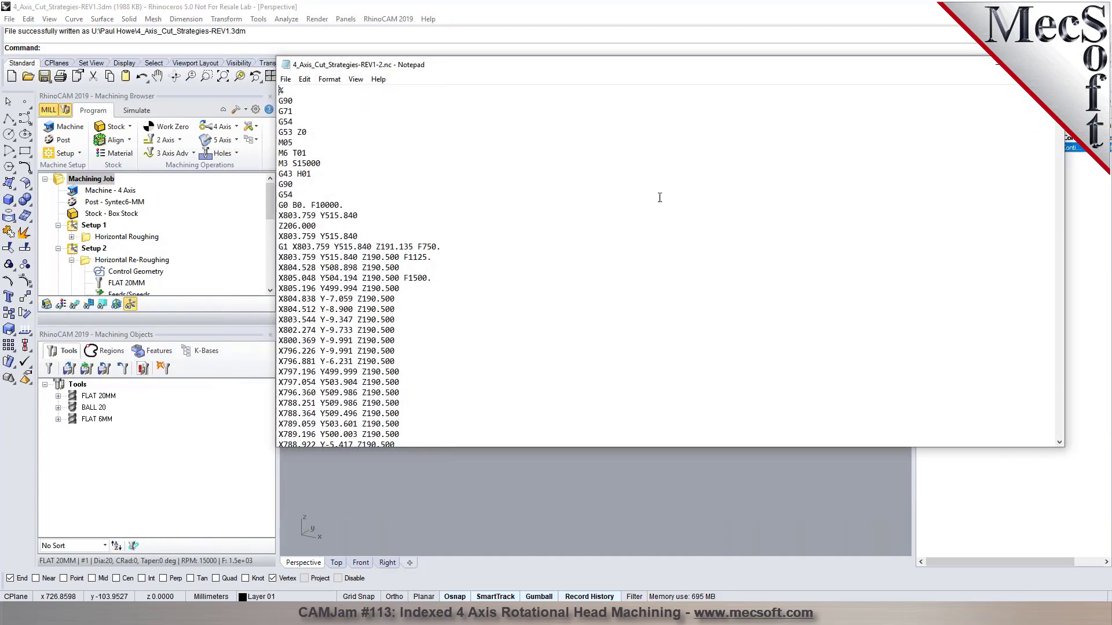
key(ctrl+f)
text(B)
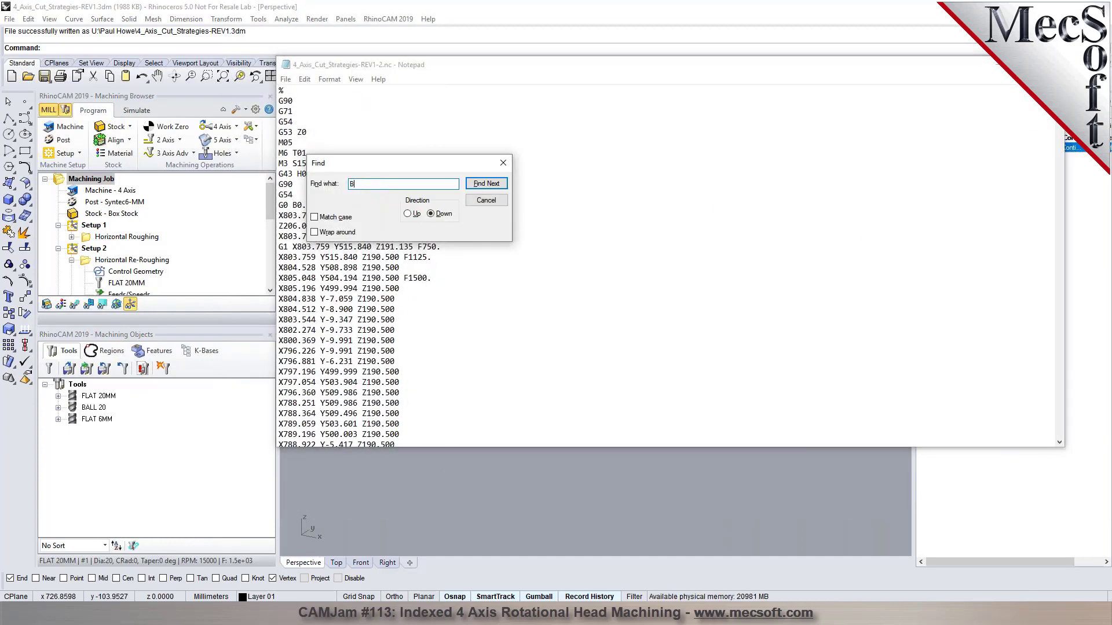
key(Return)
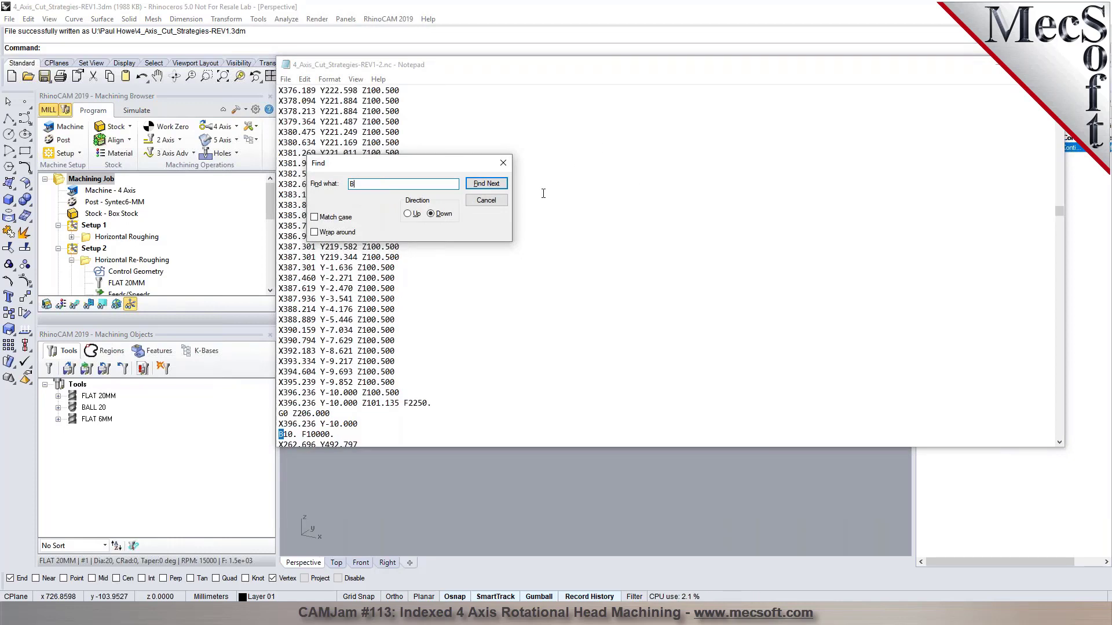
click(486, 199)
scroll(431, 286, down, 6)
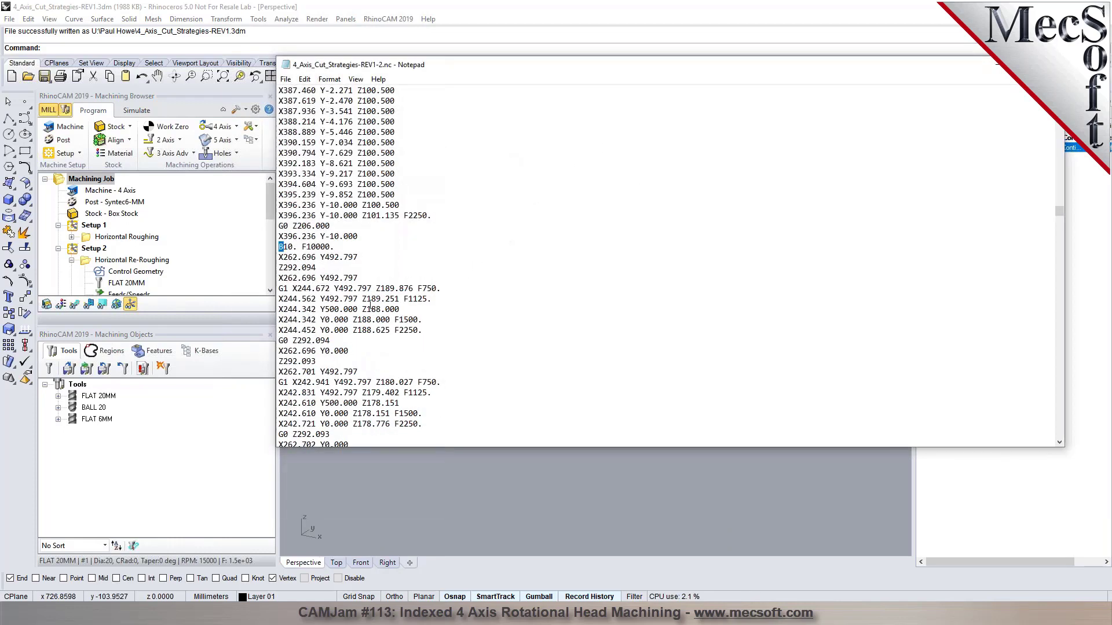
Step: Find the B10 rotation in 4_Axis_Cut_Strategies-REV1.nc and line that file up beside 4_Axis_Cut_Strategies-REV1-2.nc for comparison
drag(382, 64, 132, 53)
click(718, 565)
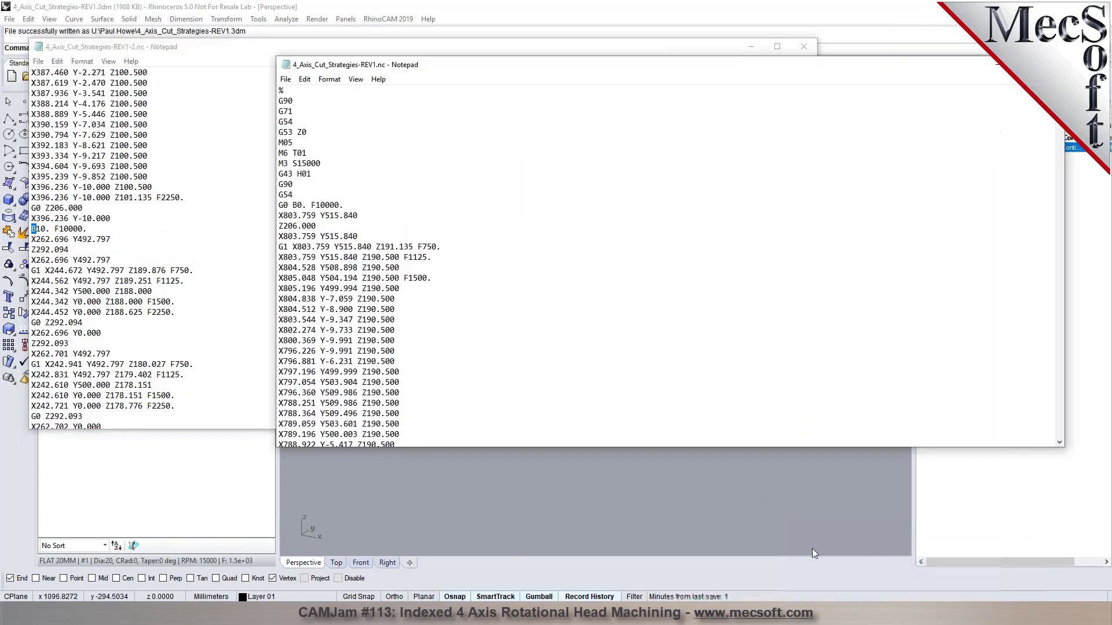
key(ctrl+f)
text(B)
click(486, 184)
click(487, 184)
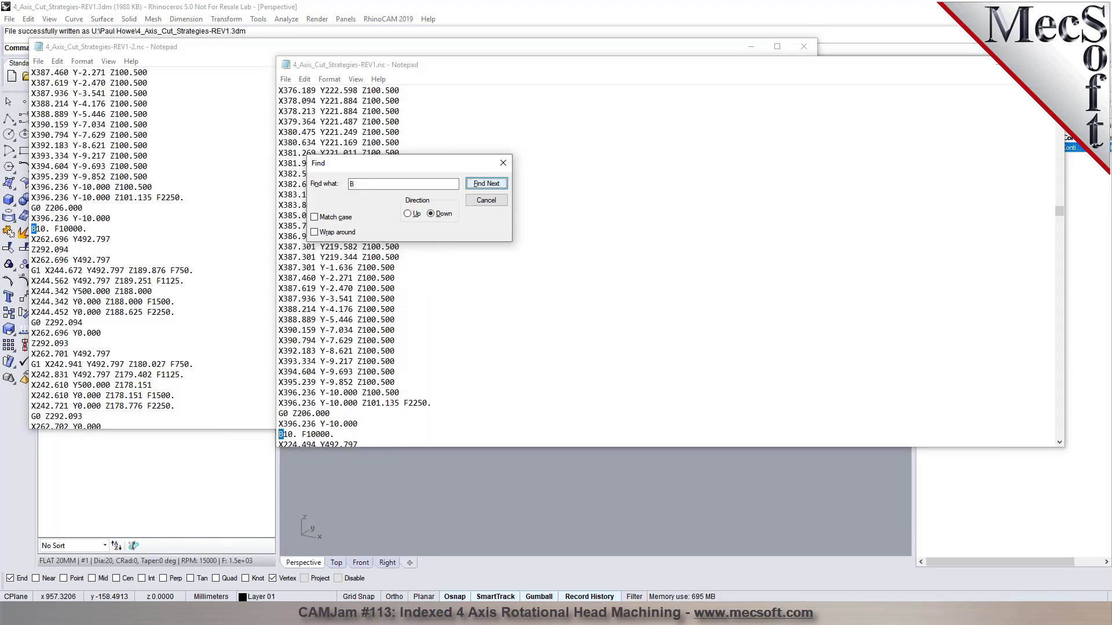
key(Escape)
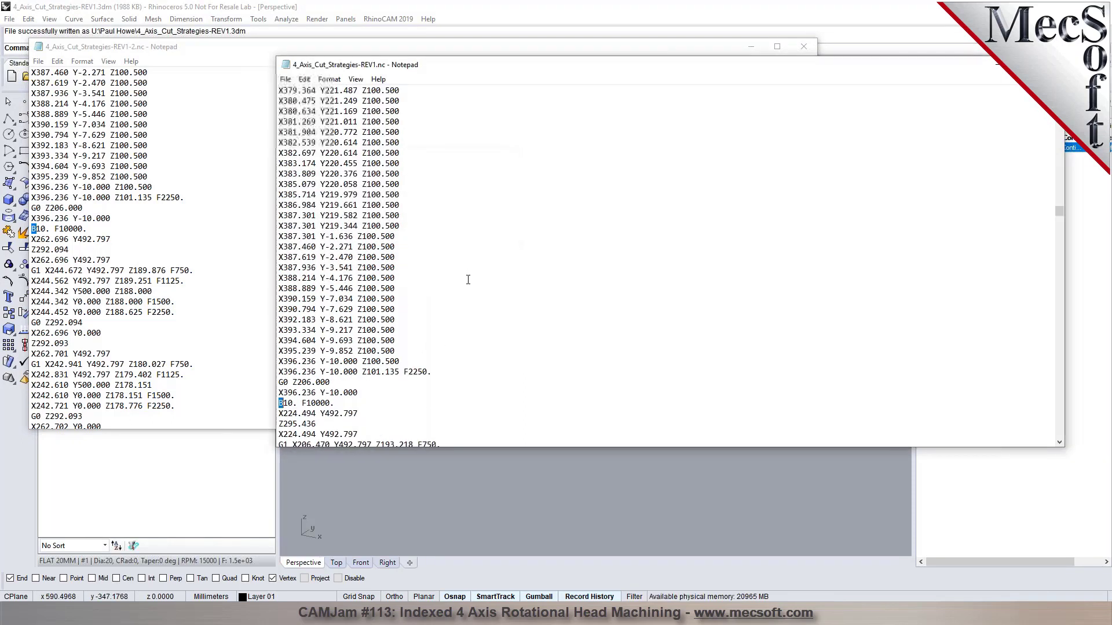
scroll(468, 281, down, 6)
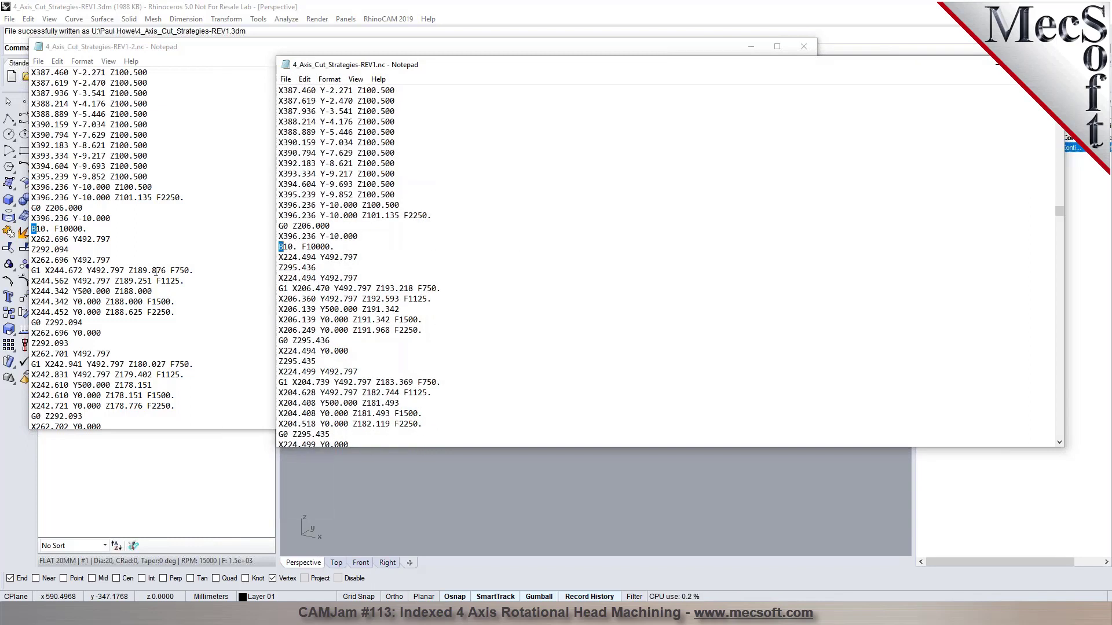
drag(442, 71, 446, 54)
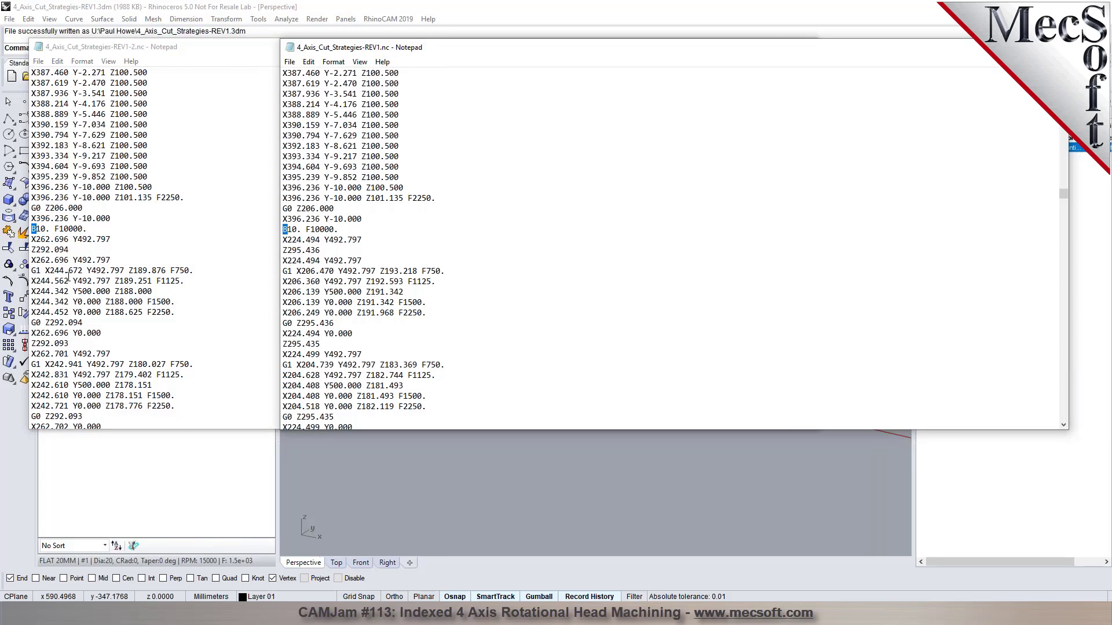
Step: Compare the first G1 move after the B10 rotation in both programs, and close the two files
drag(468, 268, 30, 271)
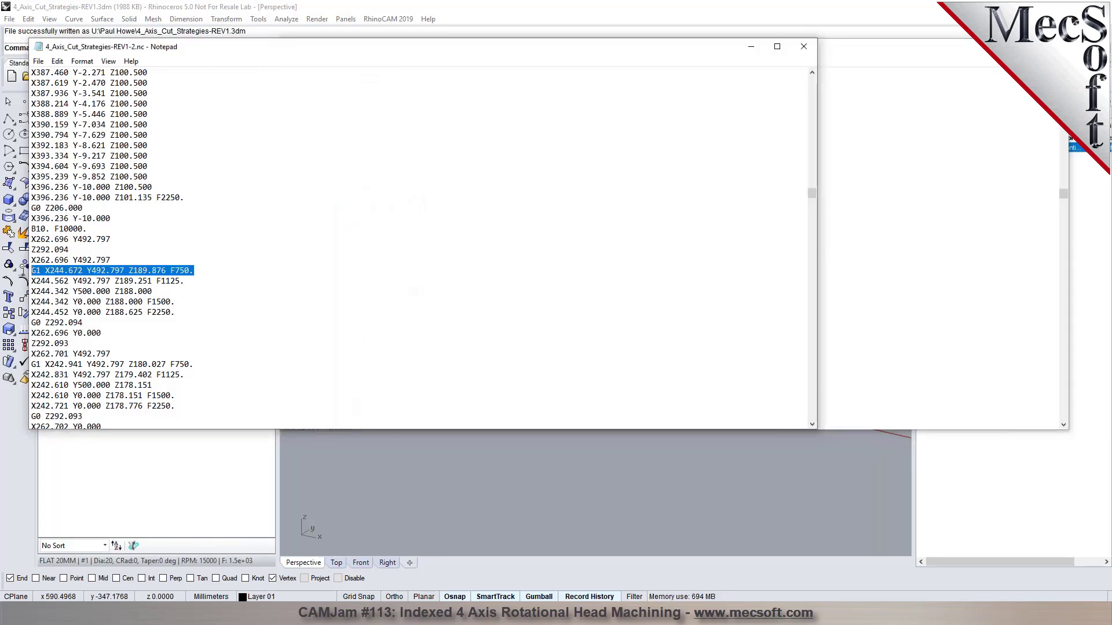
click(943, 54)
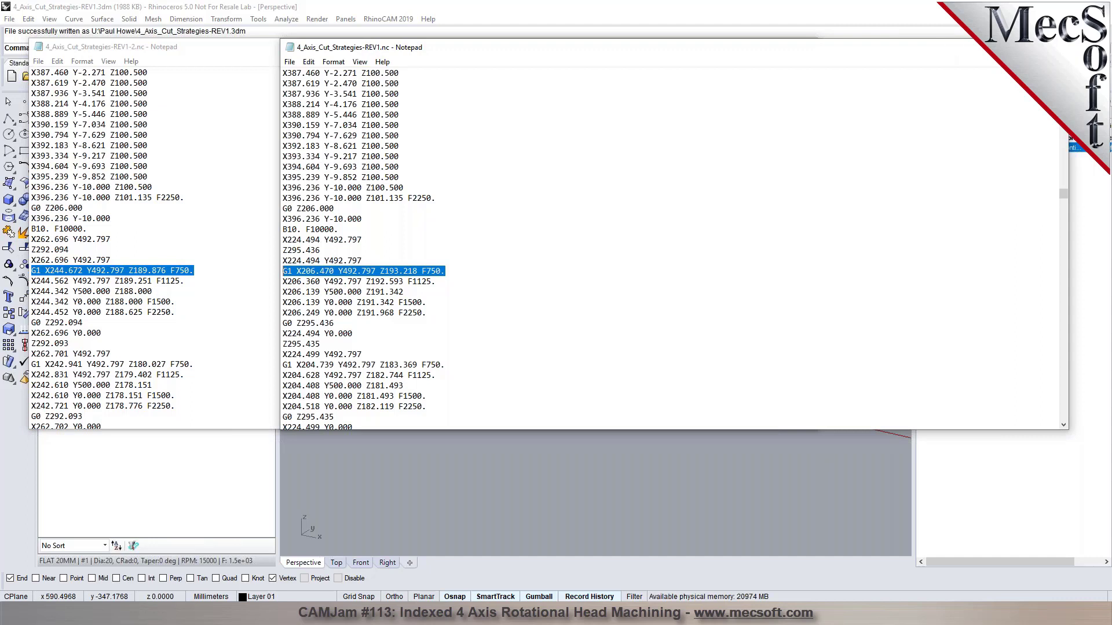
click(1055, 47)
click(806, 48)
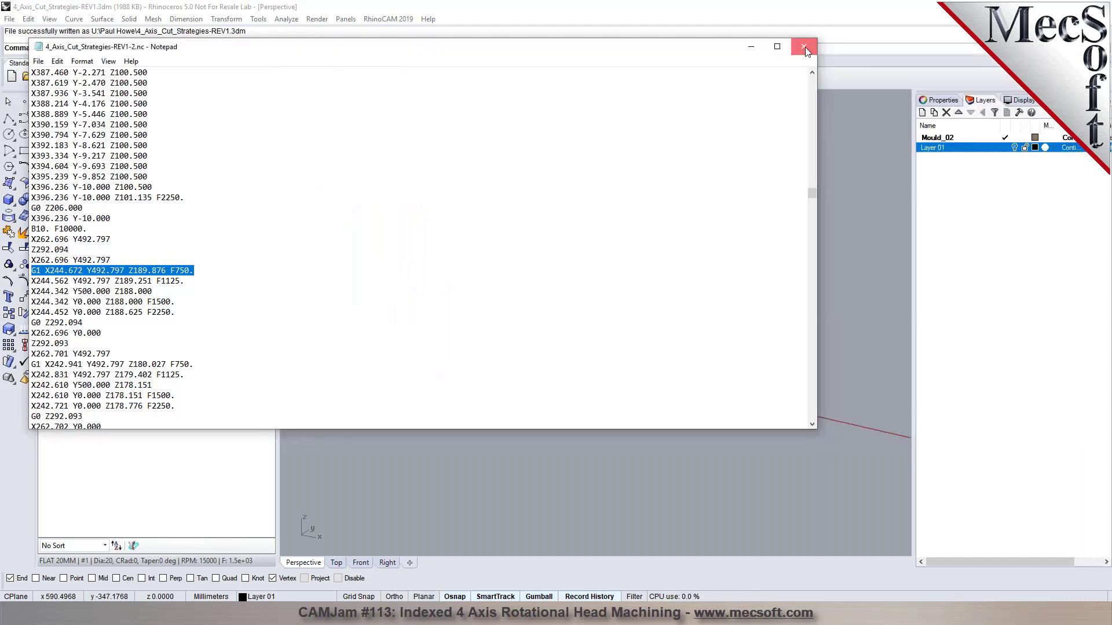
right_drag(485, 157, 461, 310)
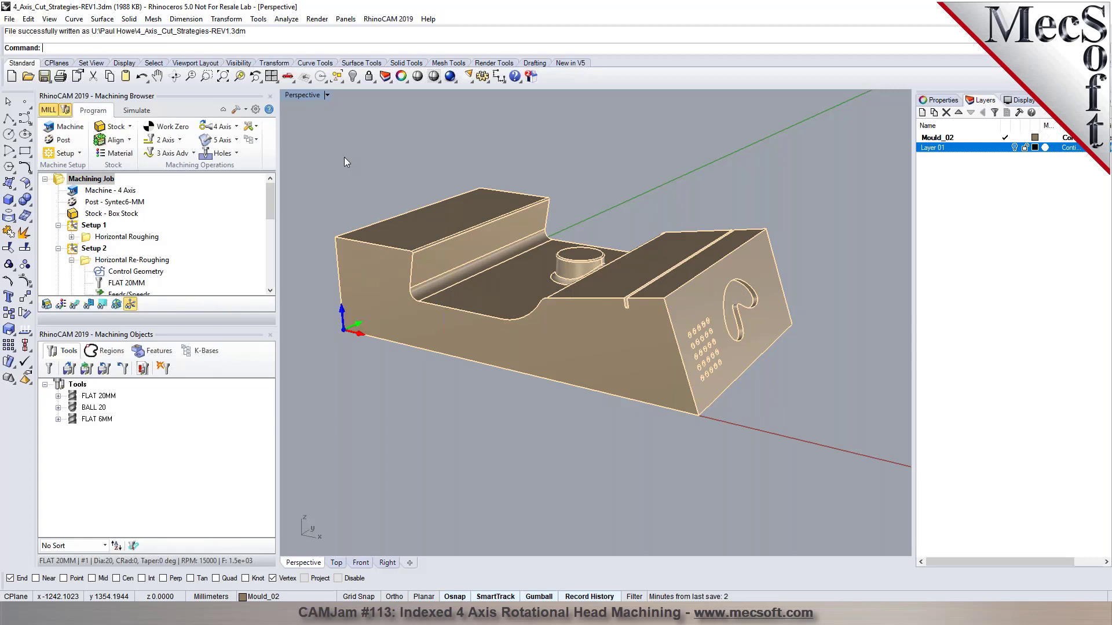
right_drag(376, 184, 556, 202)
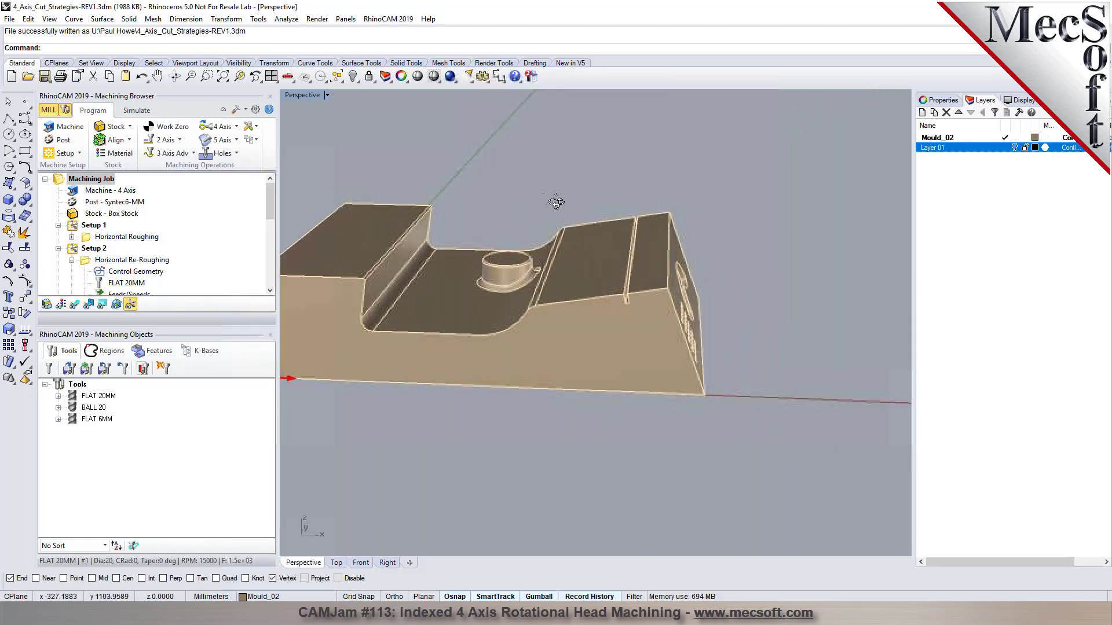
scroll(607, 201, down, 4)
scroll(440, 175, up, 2)
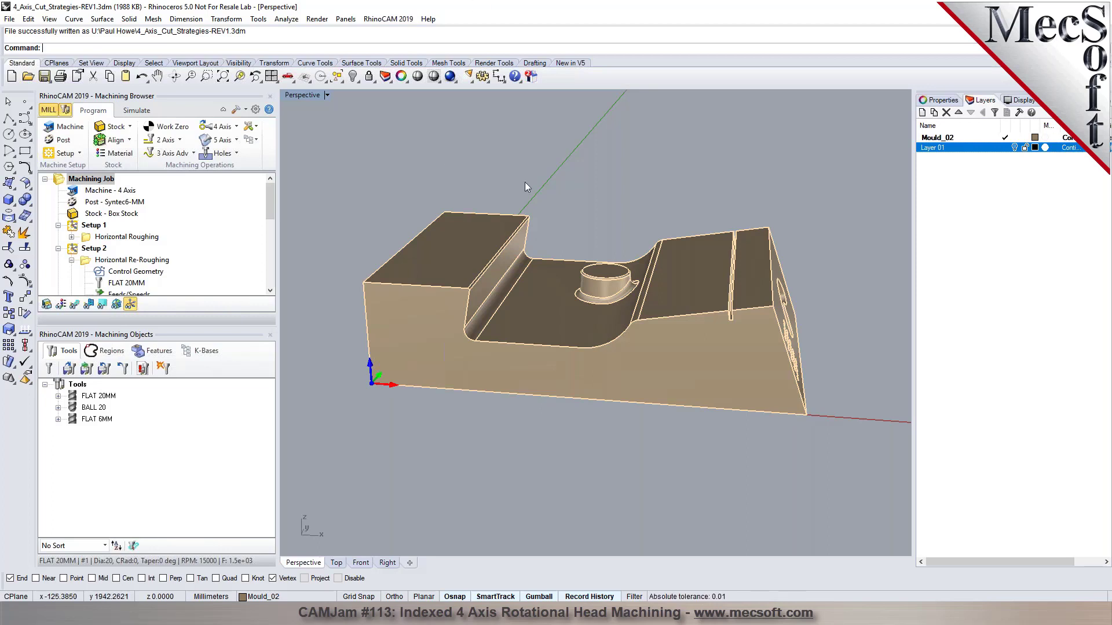
click(543, 322)
click(520, 444)
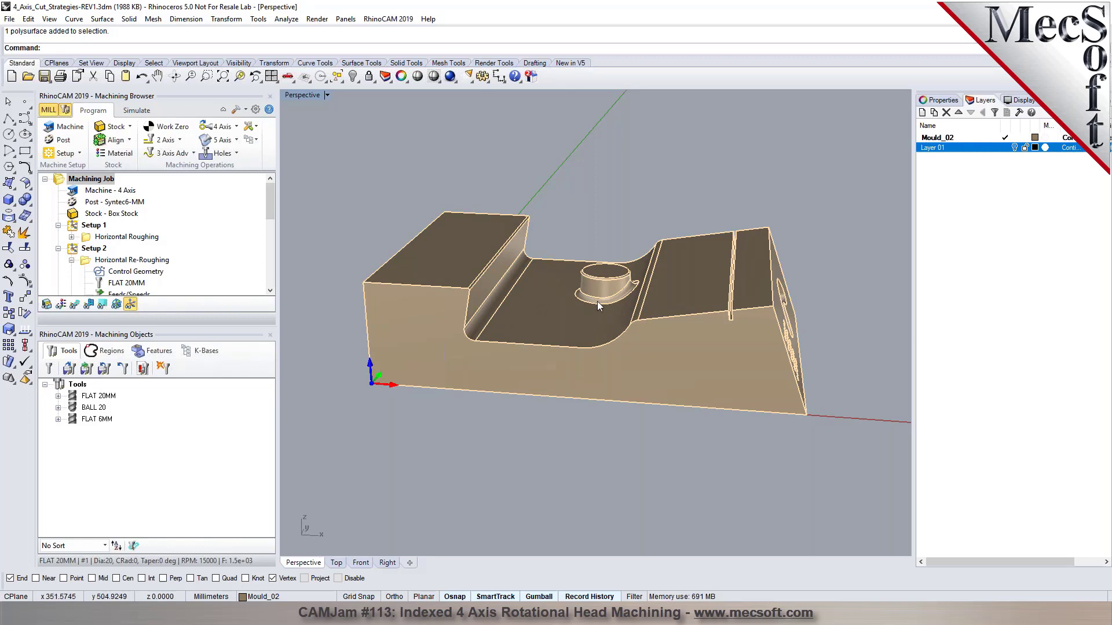
Step: Create a new layer, make it current, and duplicate the straight and curved front edges of the pocket floor onto it with DupEdge
scroll(585, 298, up, 2)
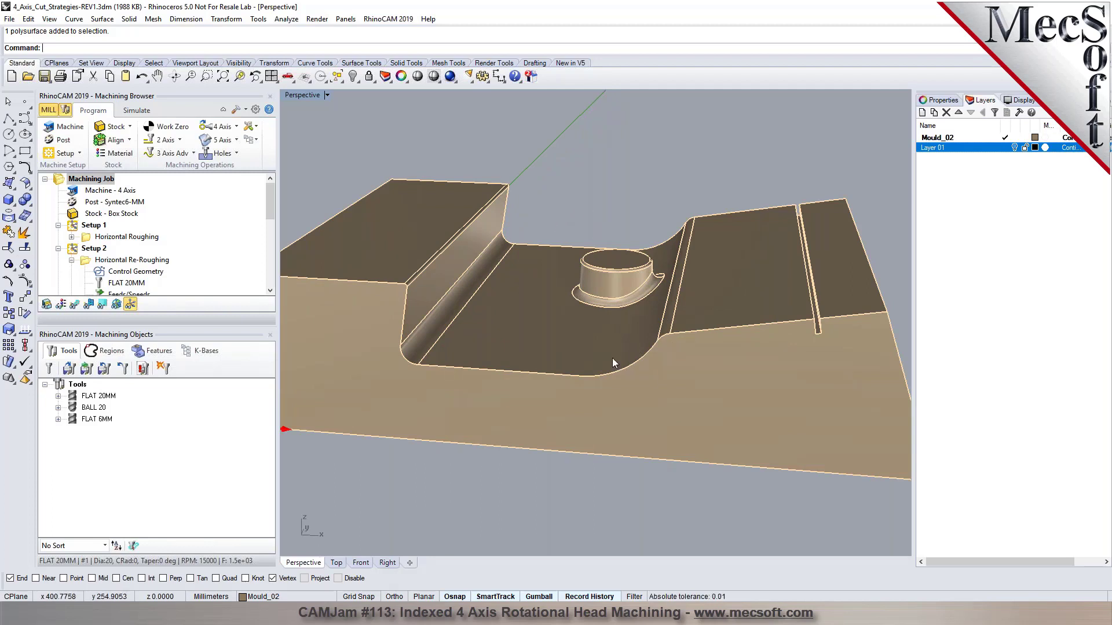
click(922, 112)
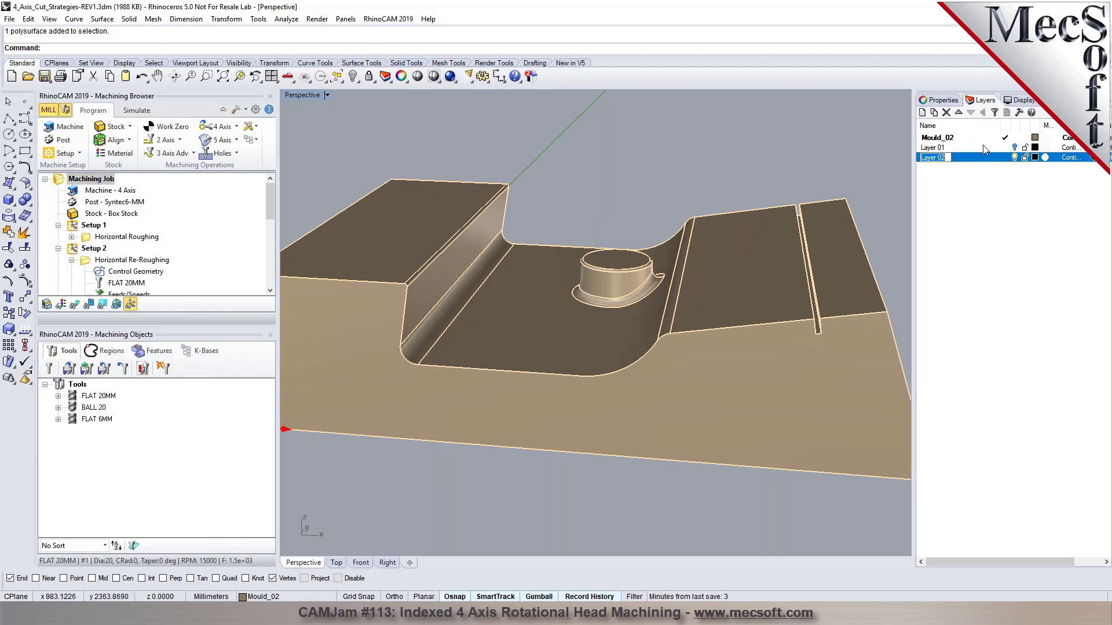
click(1005, 158)
text(DupEdge)
key(Return)
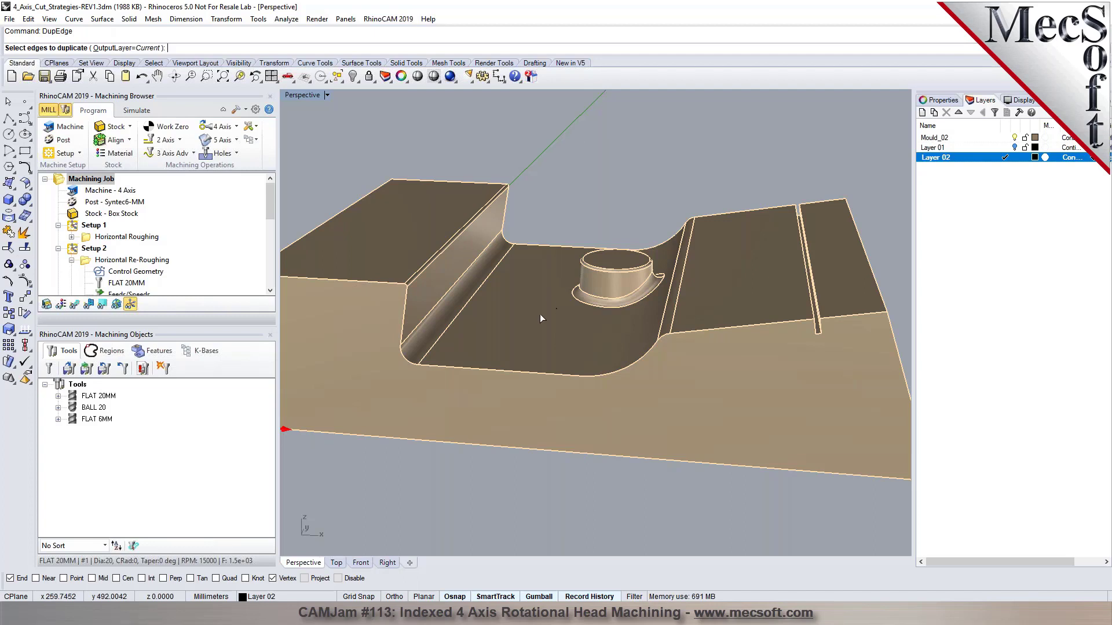
click(564, 374)
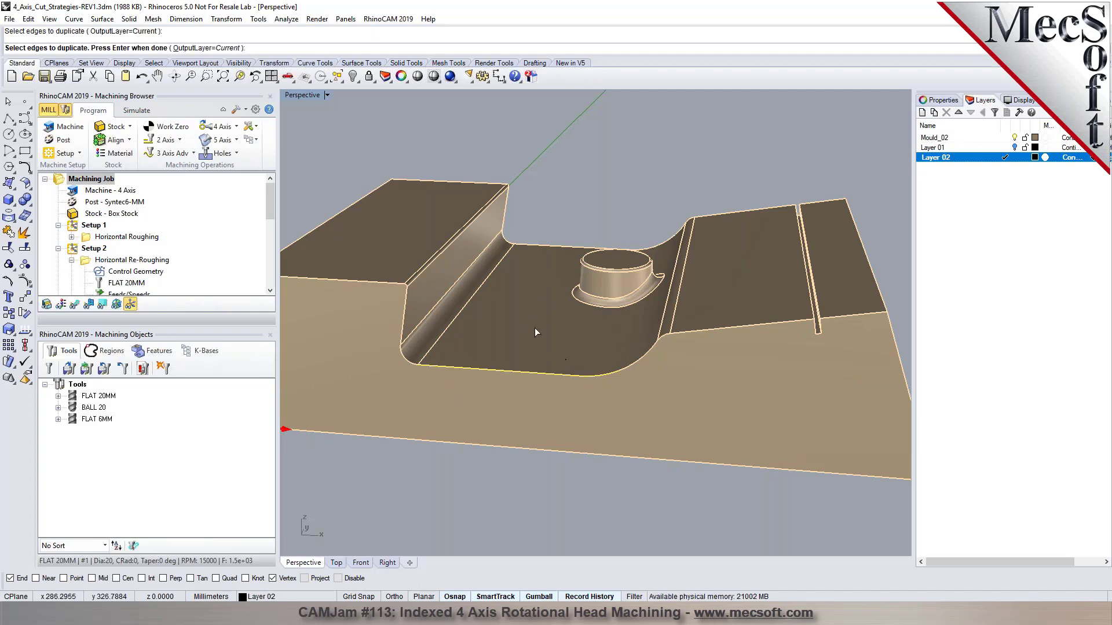
right_click(551, 180)
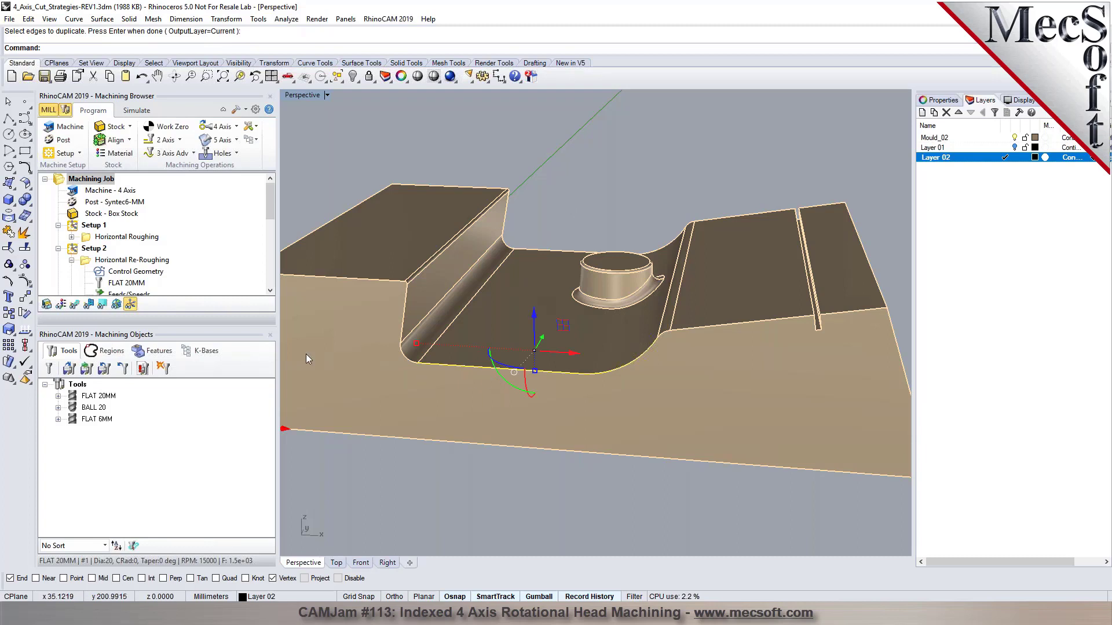
Step: Extrude the duplicated edges straight as a non-solid surface, 500 mm along Y to the far end of the pocket
click(113, 21)
mouse_move(173, 180)
click(278, 180)
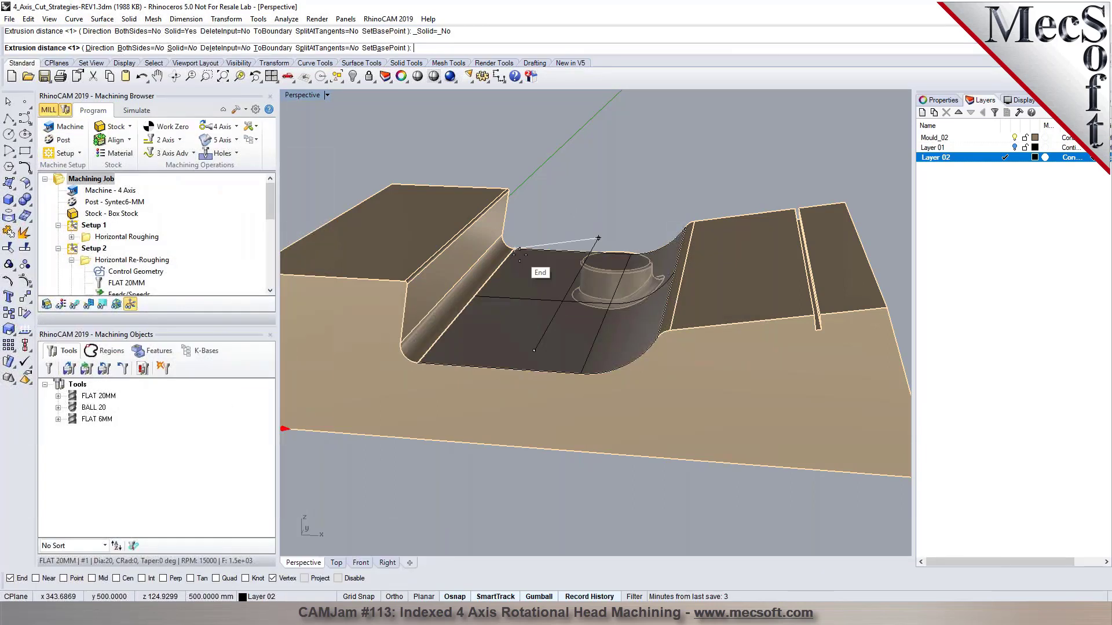
click(567, 182)
Step: Flip the extruded surface's normals so they point upward with Dir, and explode it into separate surfaces
click(526, 300)
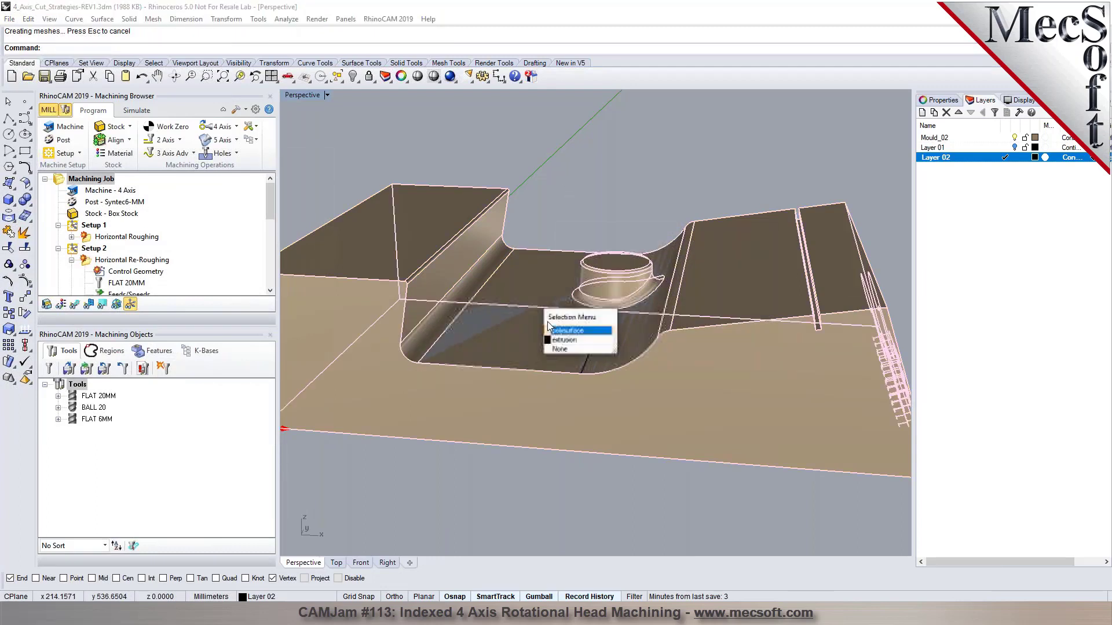
click(556, 327)
text(Dir)
key(Return)
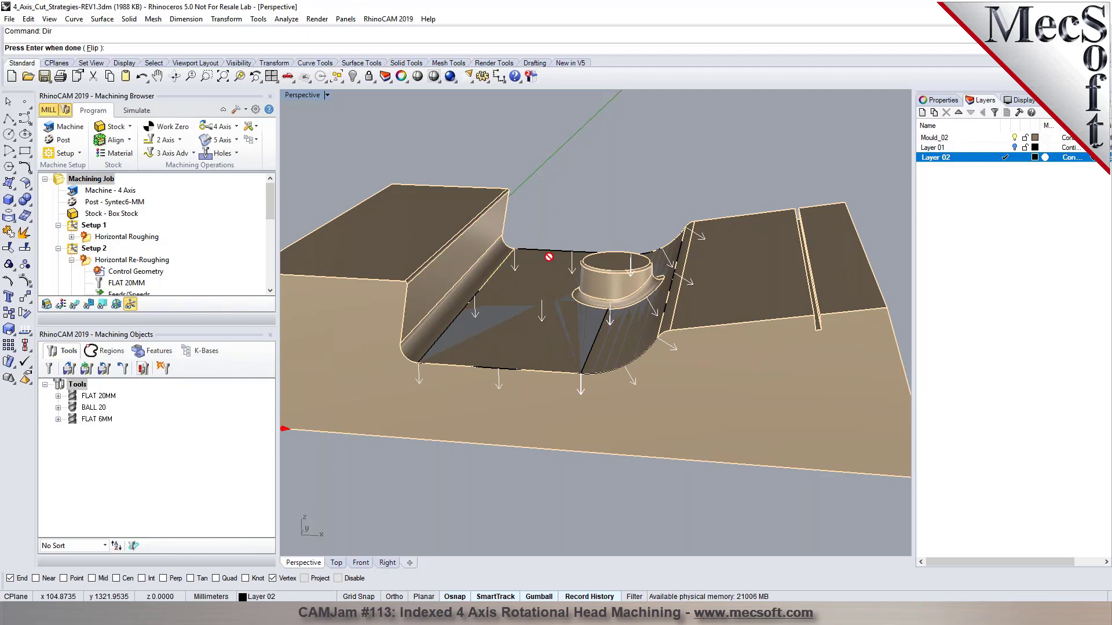
click(94, 49)
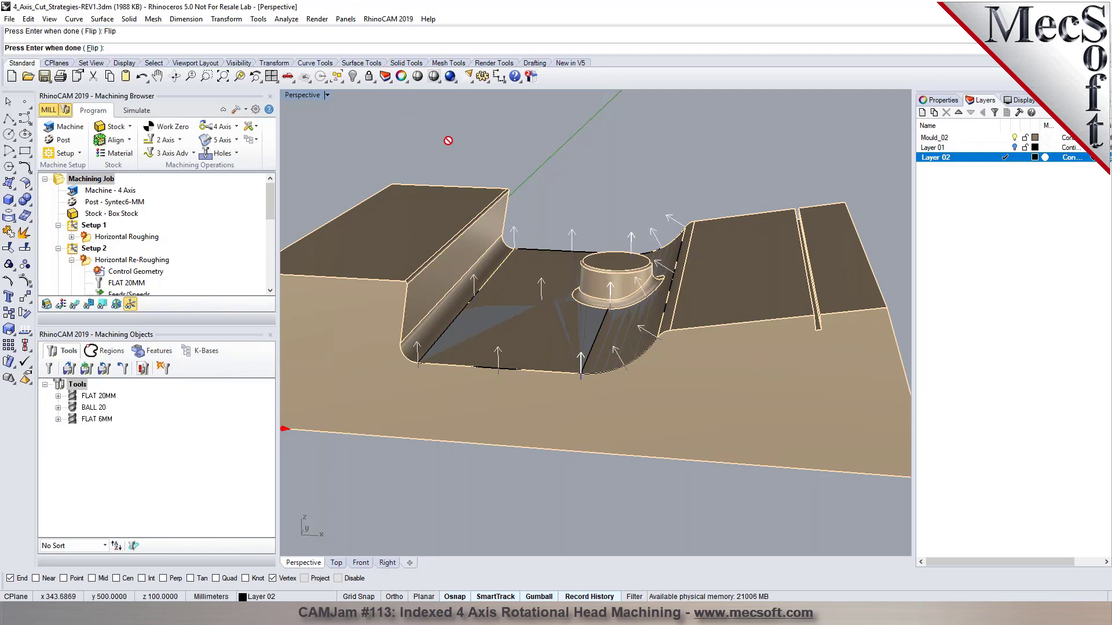
key(Return)
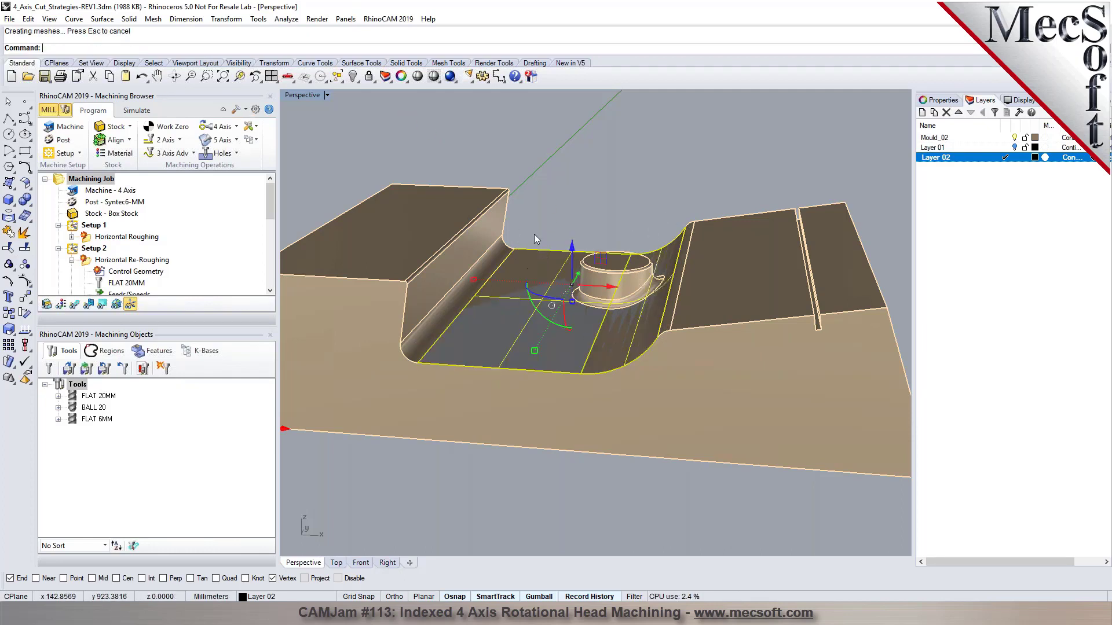
click(25, 233)
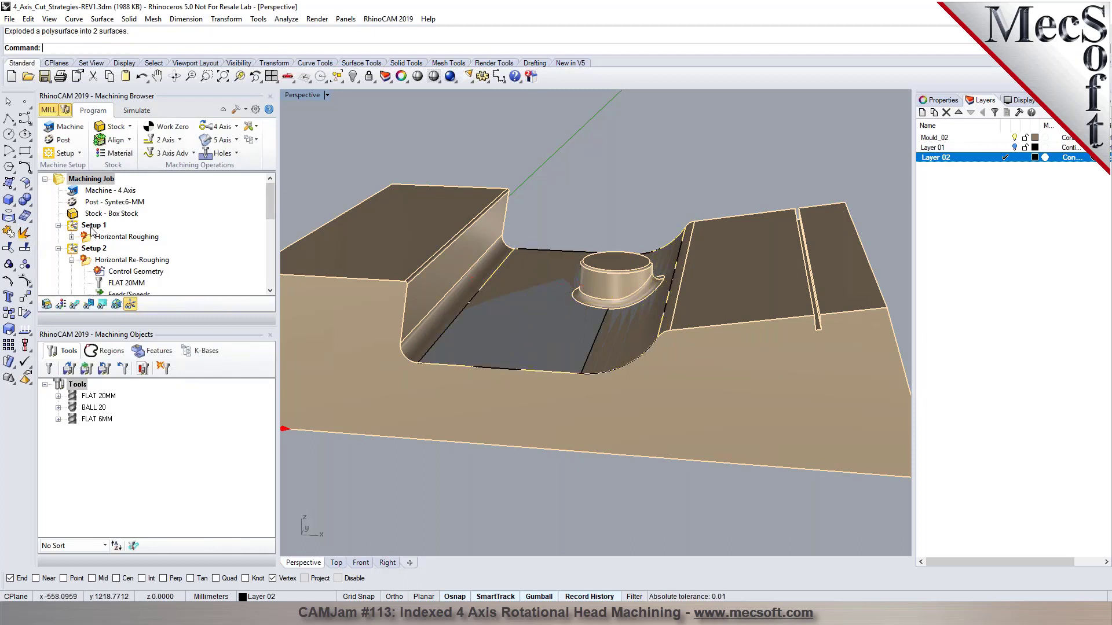
Step: Add a 5 Axis Surface Normal operation after Setup 1's Horizontal Roughing, select both extruded surfaces as drive surfaces and check their normals
click(110, 235)
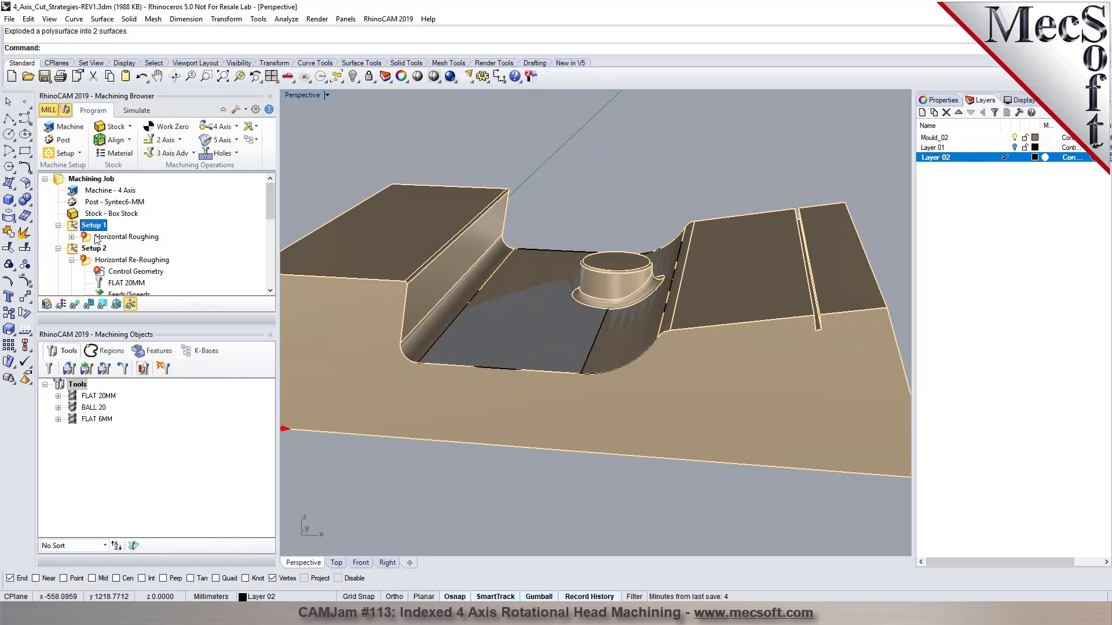
click(221, 140)
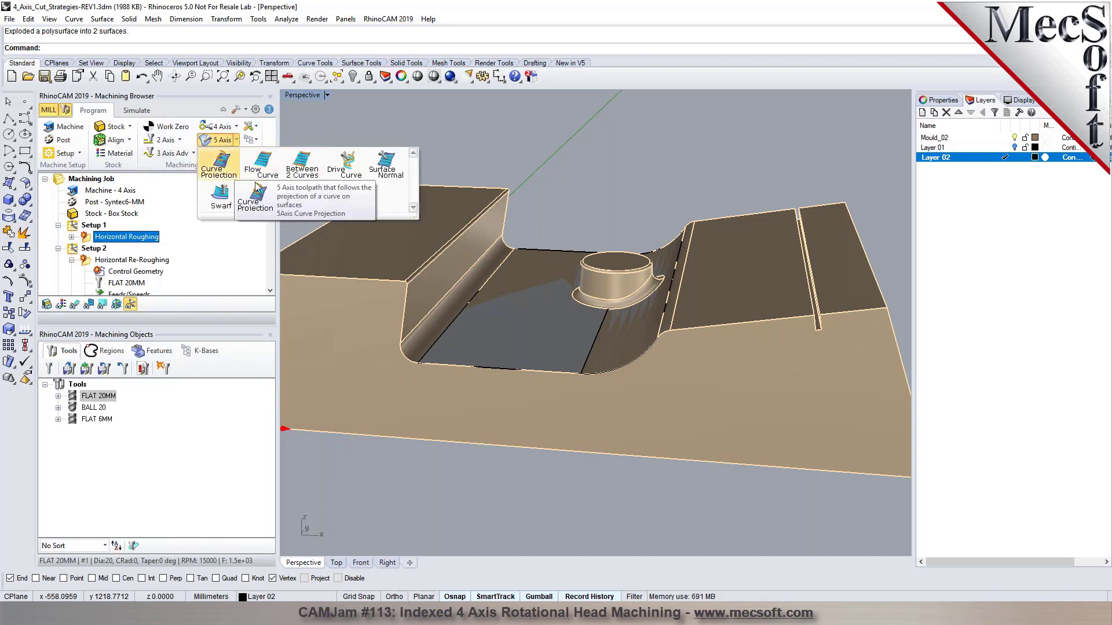
click(381, 172)
click(173, 416)
click(617, 337)
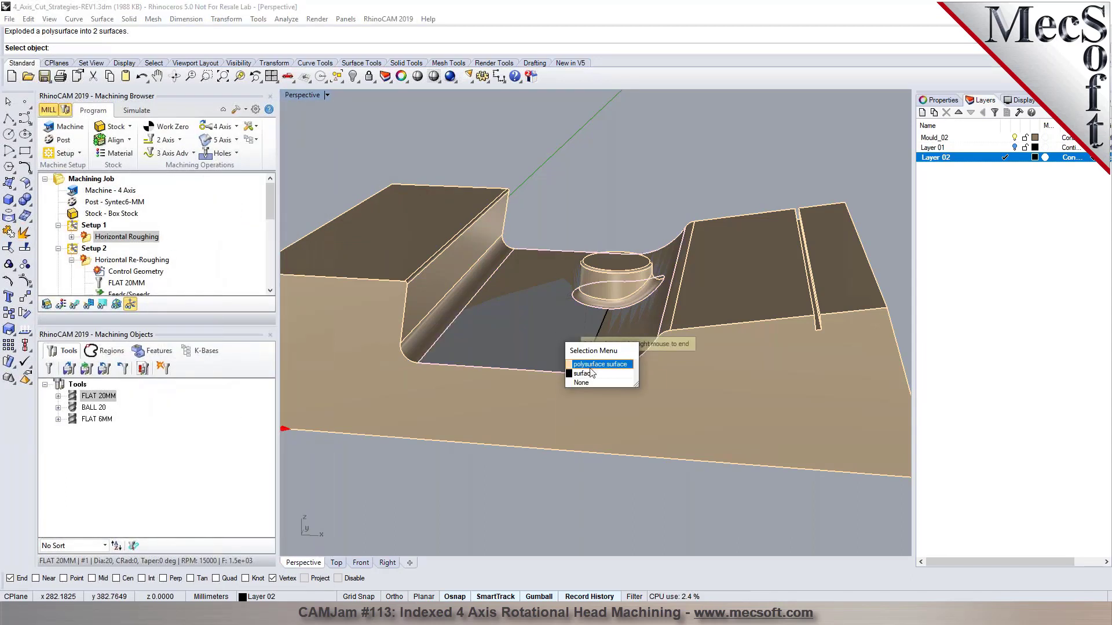
click(592, 366)
click(628, 324)
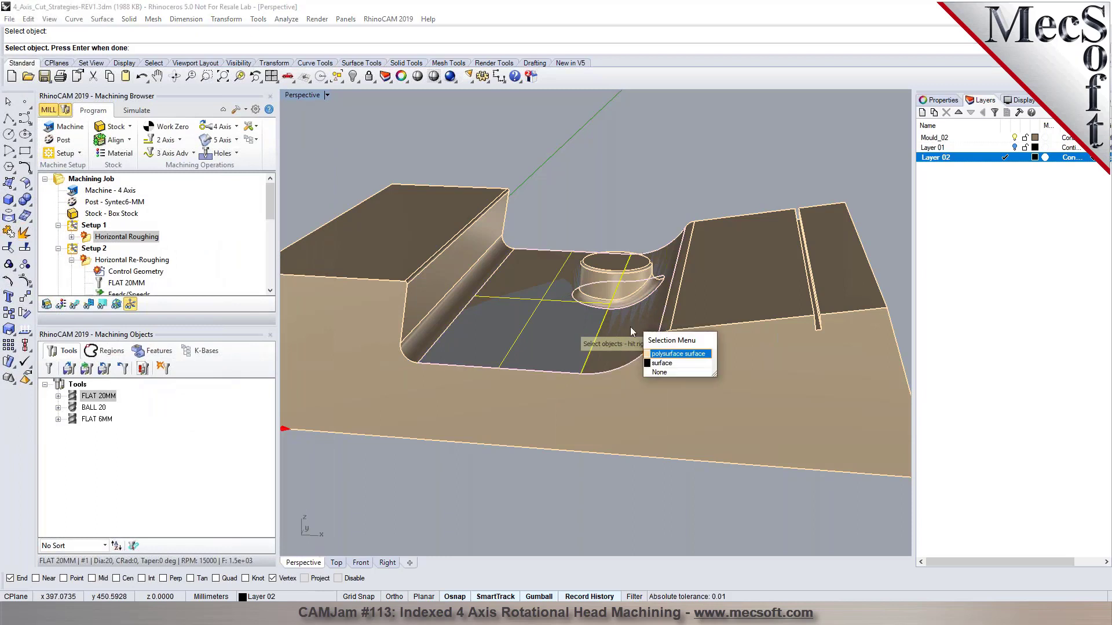
click(678, 354)
key(Return)
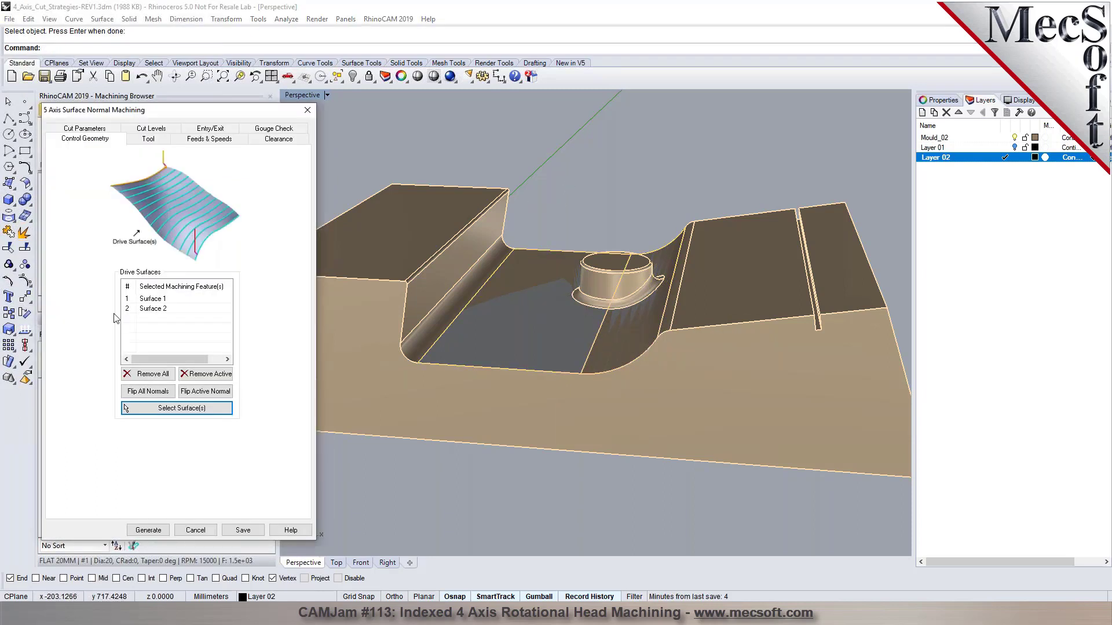
click(154, 299)
click(161, 312)
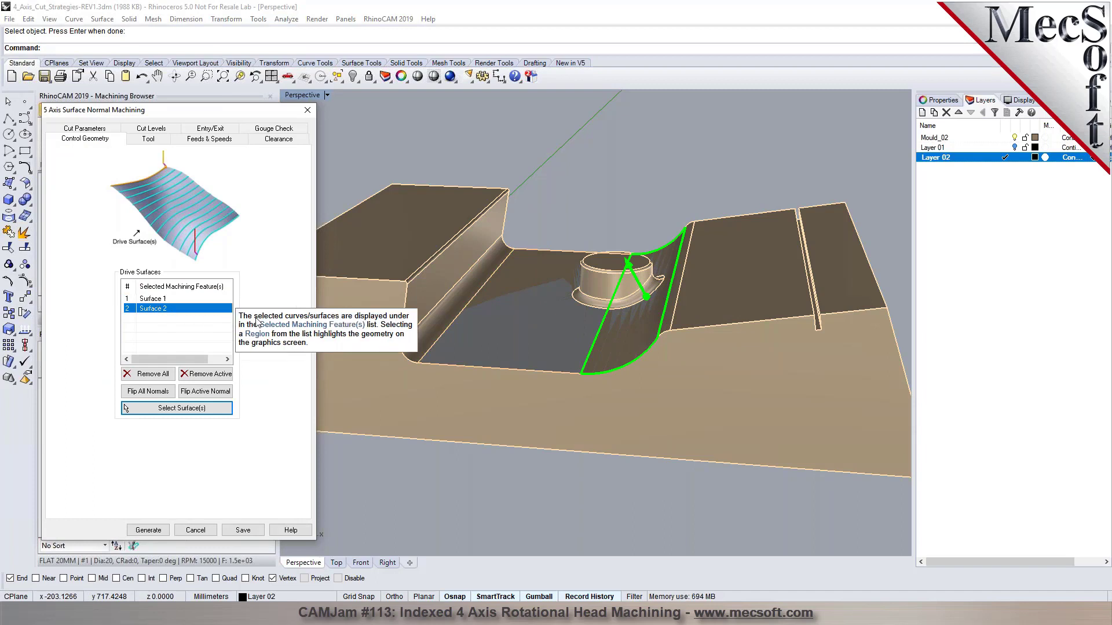
Step: Assign the BALL 20 tool to the 5 Axis Surface Normal operation, generate its toolpath and display it on the model
scroll(596, 321, down, 4)
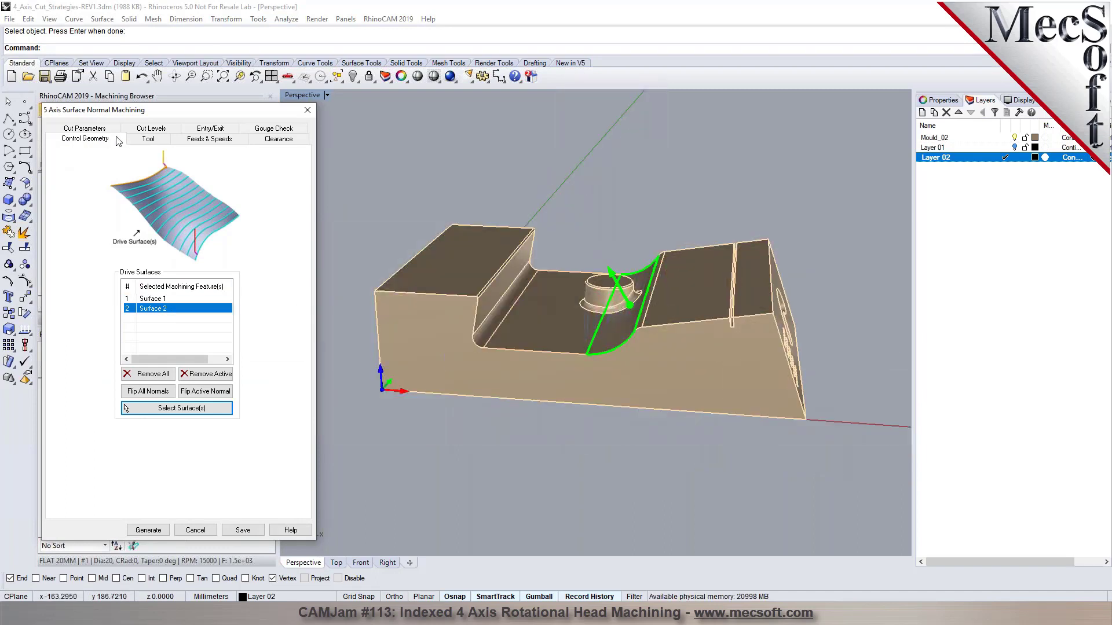
click(147, 139)
click(116, 184)
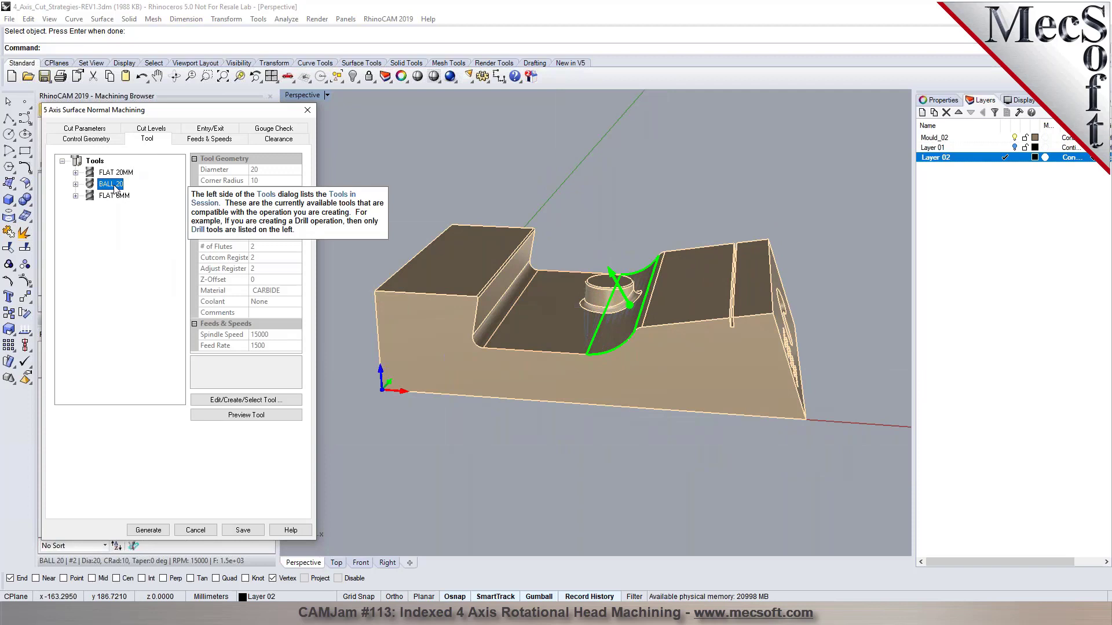
click(91, 129)
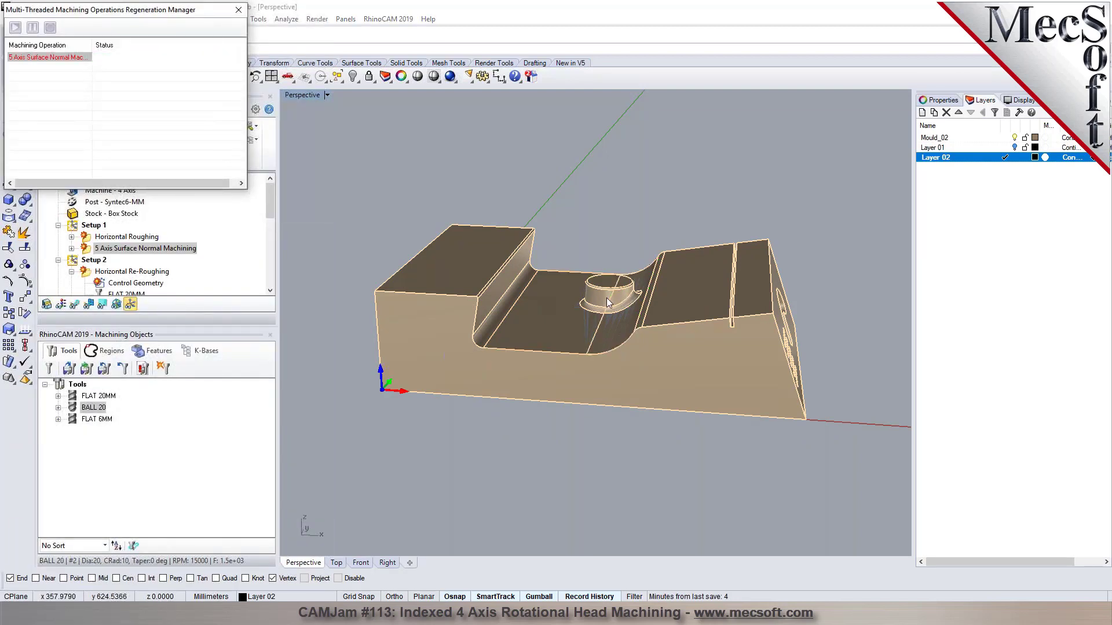
click(75, 304)
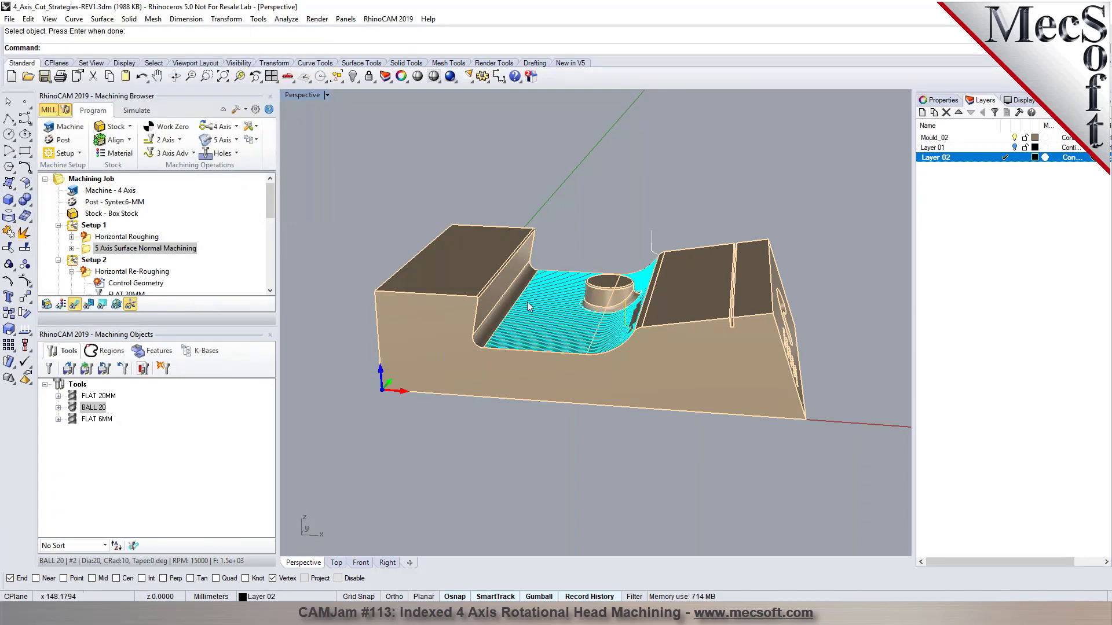
Step: Switch the 5 Axis Surface Normal operation's output to 4 axes, change its stepover percentage of tool diameter, and regenerate the toolpath
double_click(91, 249)
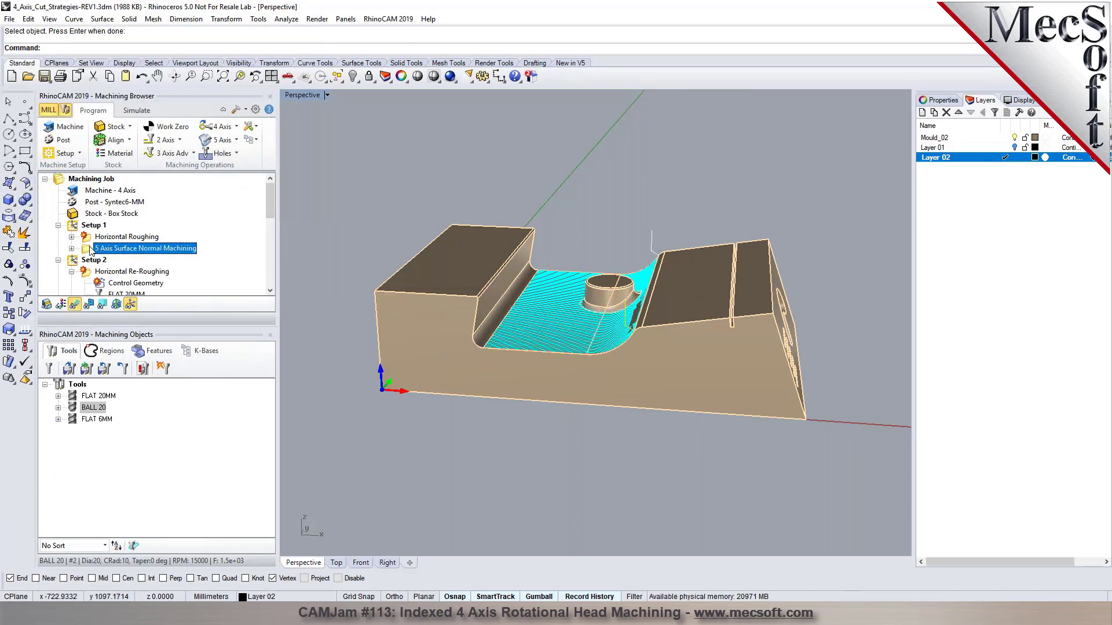
click(87, 129)
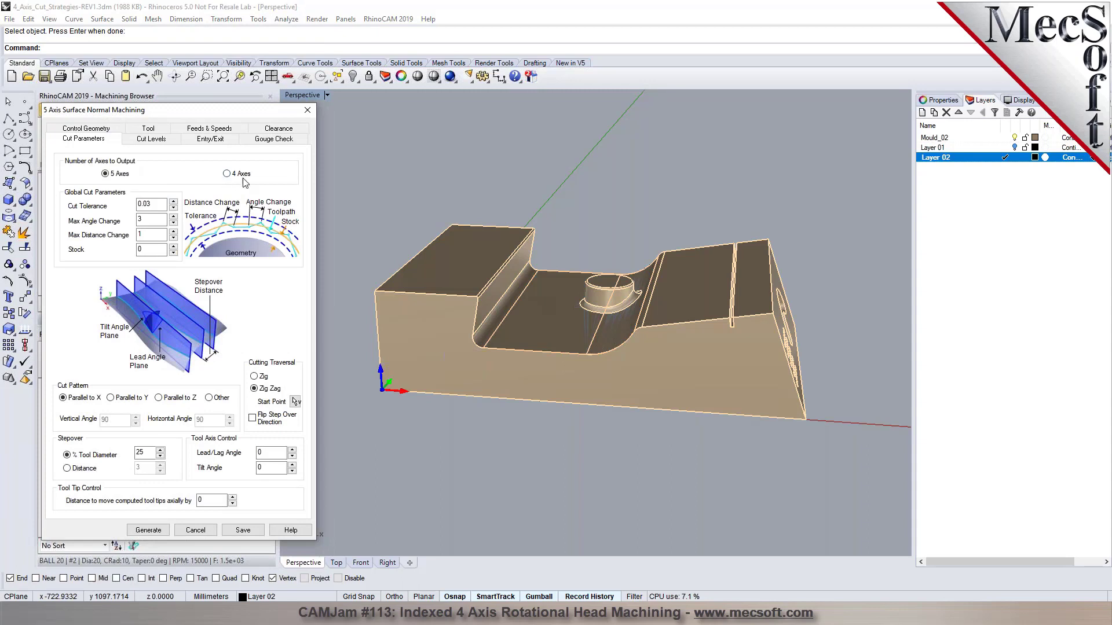
double_click(152, 455)
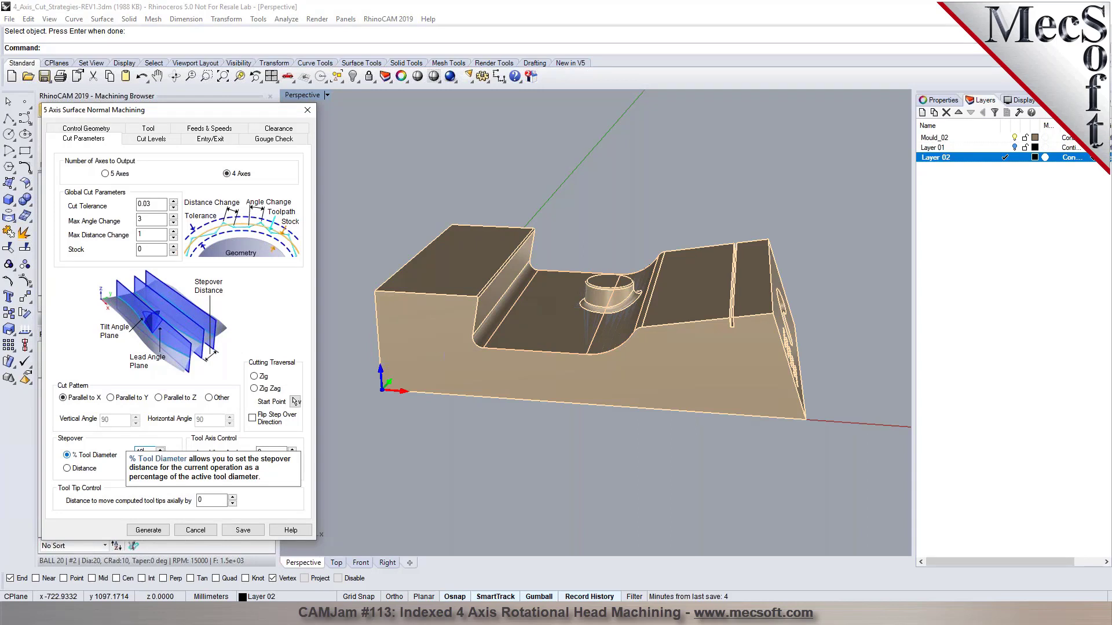
click(148, 530)
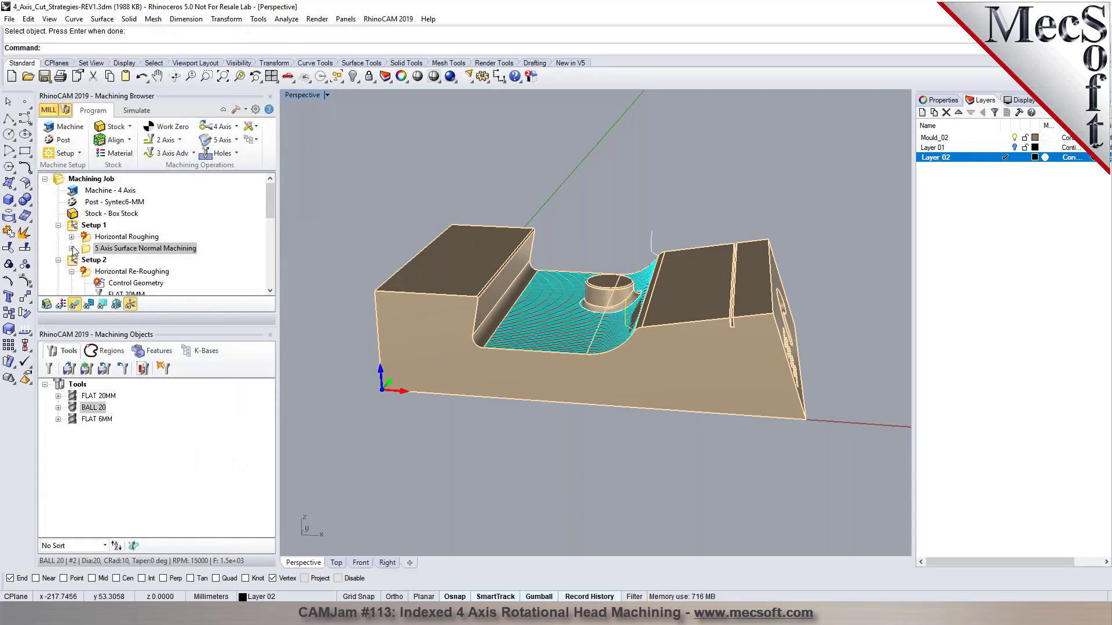
Step: Step through the GOTO motions of the 5 Axis Surface Normal toolpath in the toolpath editor to examine the tool tilt, and close the editor
click(73, 247)
double_click(101, 272)
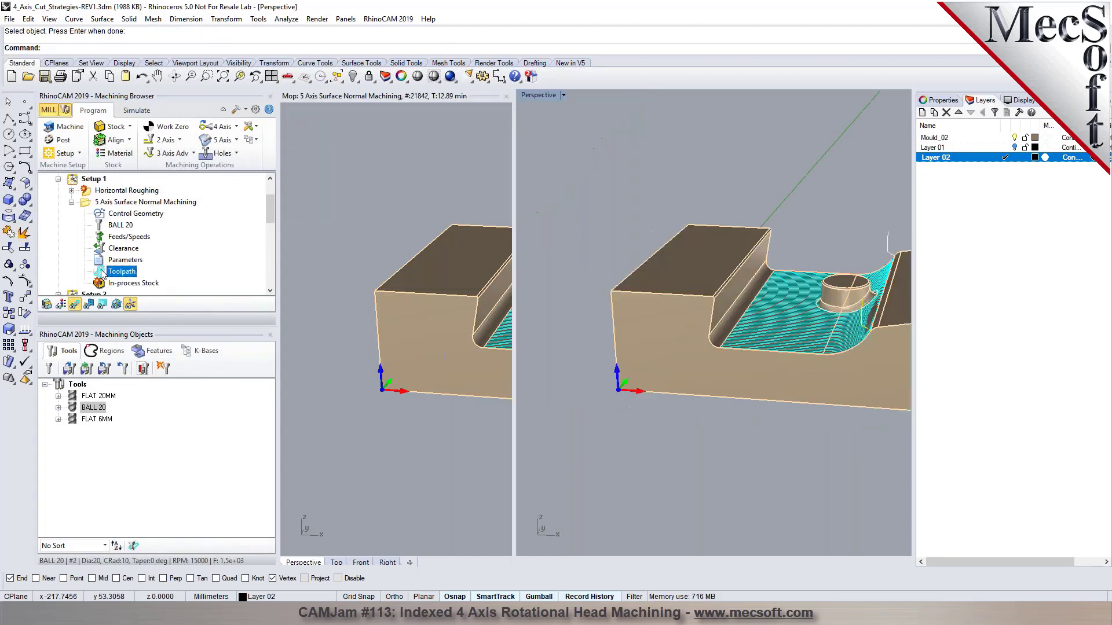
click(472, 216)
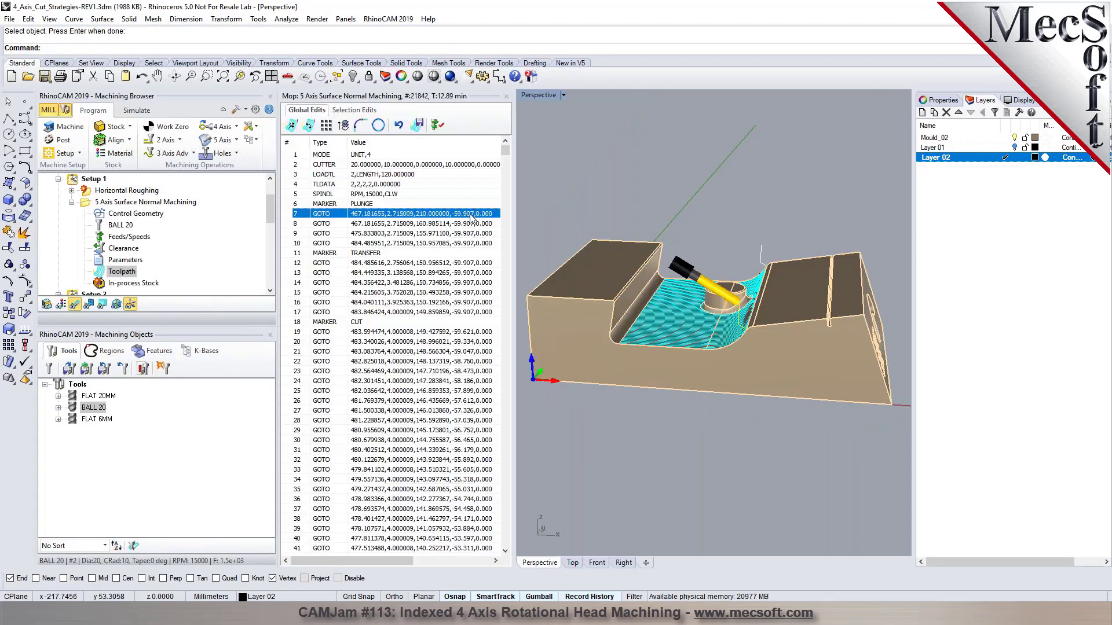
key(Down)
key(Down)
key(Down)
key(Down)
key(Down)
key(Down)
key(Down)
key(Down)
key(Down)
key(Down)
key(Down)
key(Down)
key(Down)
key(Down)
key(Down)
key(Down)
key(Down)
key(Down)
key(Down)
key(Down)
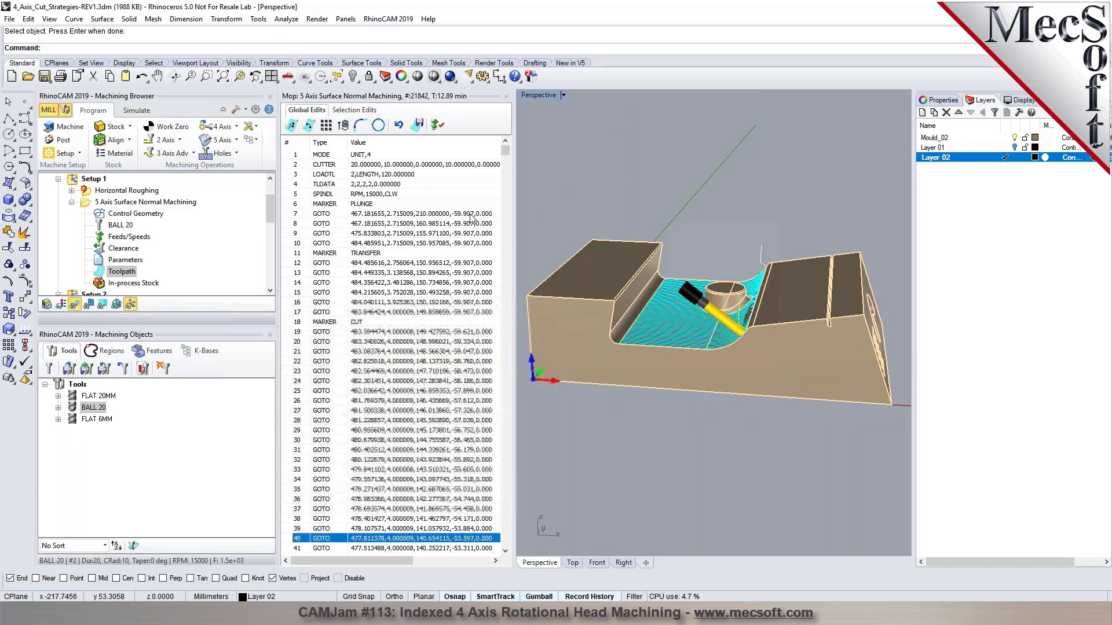
key(Down)
key(Down)
key(Down)
key(Down)
key(Down)
key(Down)
key(Down)
key(Down)
key(Down)
key(Down)
key(Down)
key(Down)
key(Down)
key(Down)
key(Down)
key(Down)
key(Down)
key(Down)
key(Down)
key(Down)
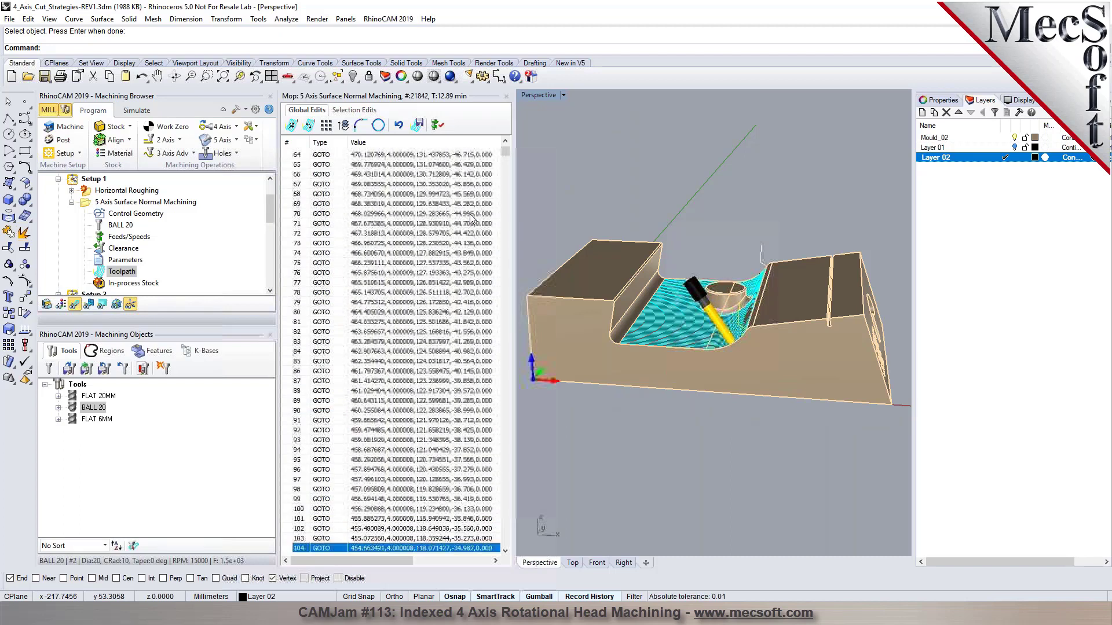
key(Down)
key(Down)
key(Down)
key(Down)
key(Down)
key(Down)
key(Down)
key(Down)
key(Down)
key(Down)
key(Down)
key(Down)
key(Down)
key(Down)
key(Down)
key(Down)
key(Down)
key(Down)
key(Down)
key(Down)
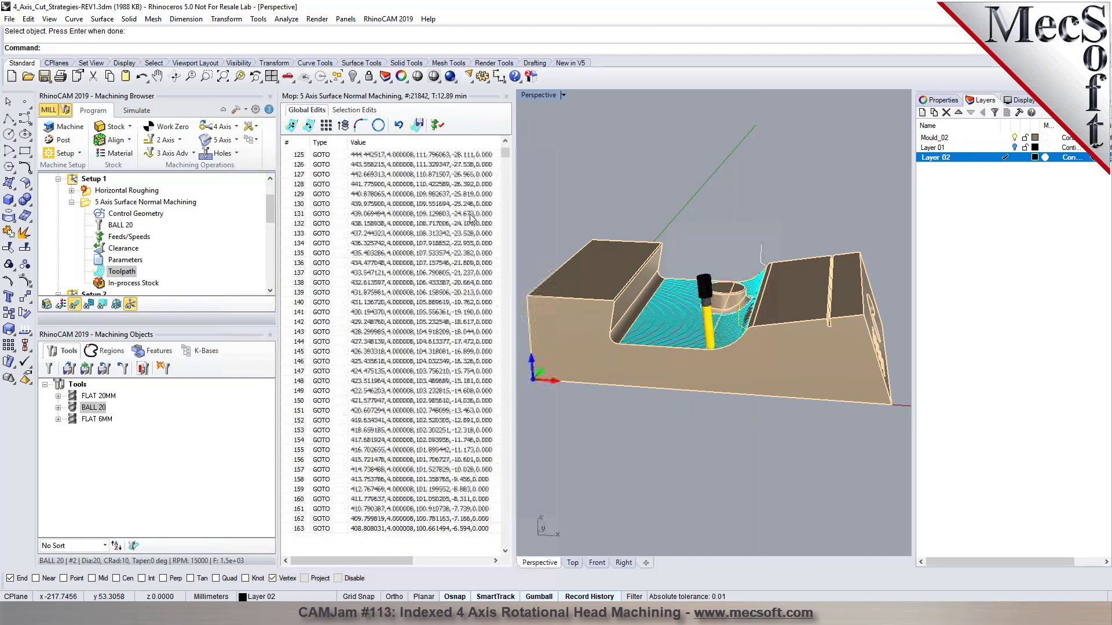
key(Down)
key(Down)
key(Down)
key(Down)
key(Down)
key(Down)
key(Down)
key(Down)
key(Down)
key(Down)
key(Down)
key(Down)
key(Down)
key(Down)
key(Down)
key(Down)
key(Down)
key(Down)
key(Down)
key(Down)
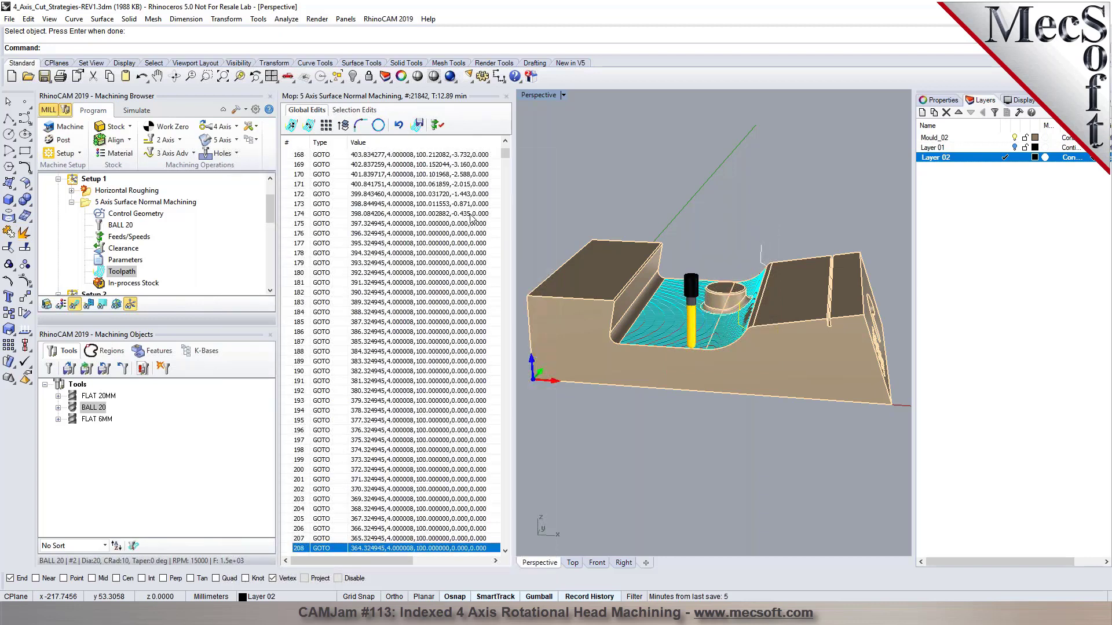
click(506, 96)
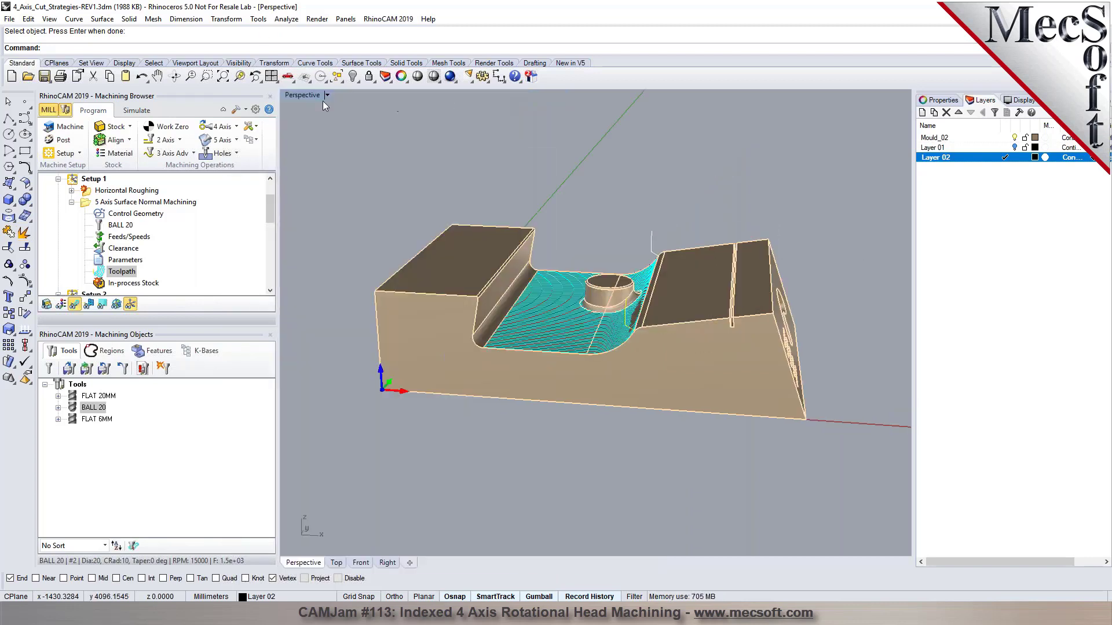
Step: Simulate the 5 Axis Surface Normal operation on the roughed stock and pause it partway to examine the cut pocket floor
click(144, 111)
click(136, 191)
click(136, 204)
click(131, 143)
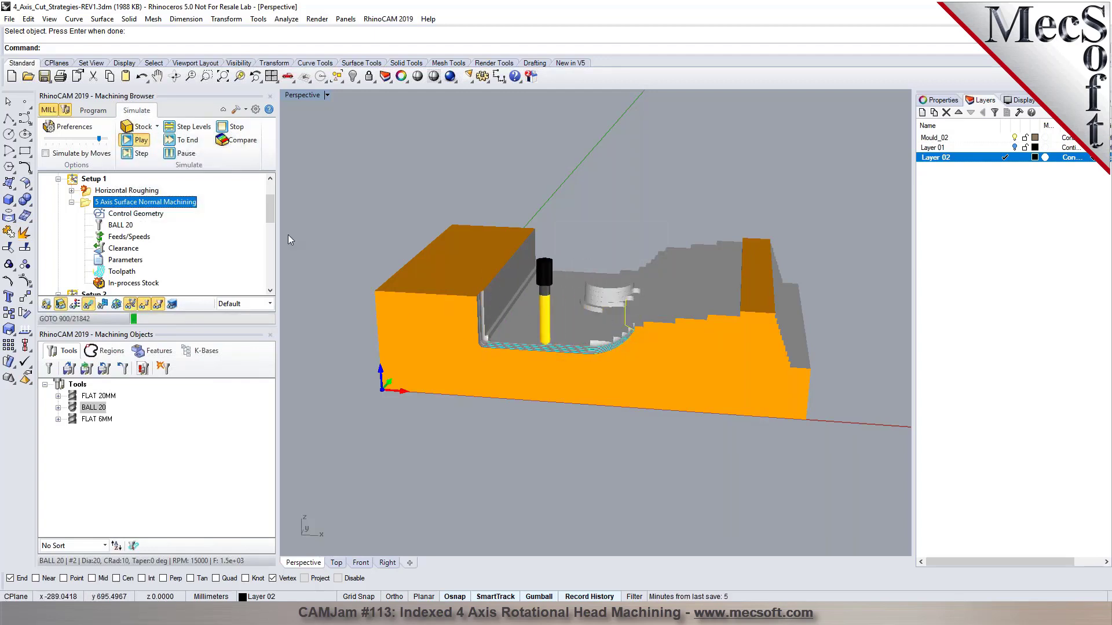
click(177, 155)
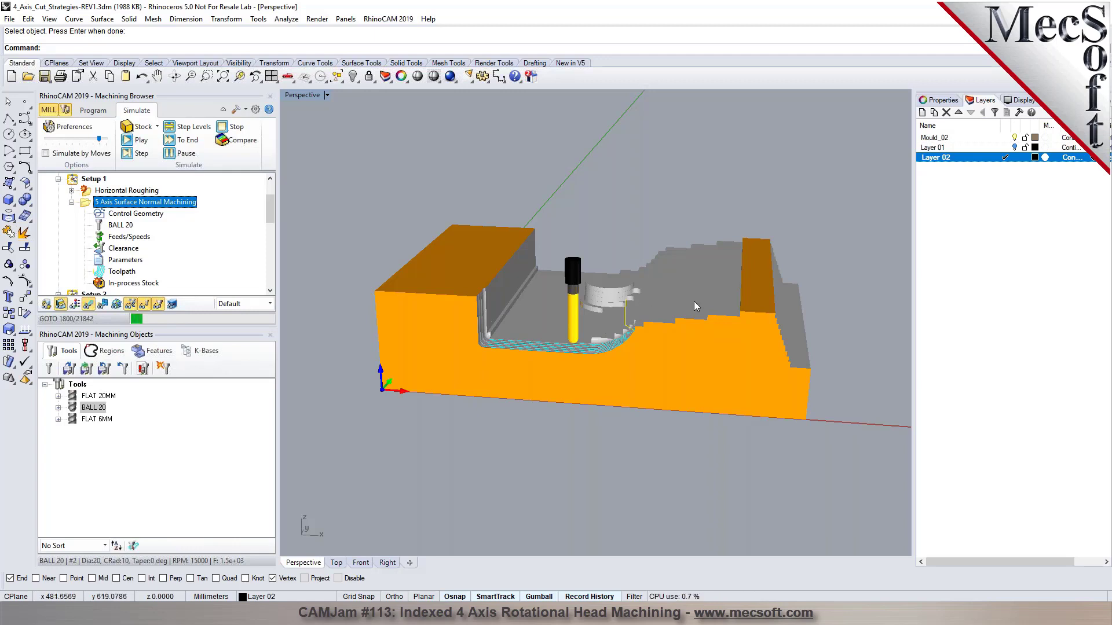
right_drag(640, 304, 641, 304)
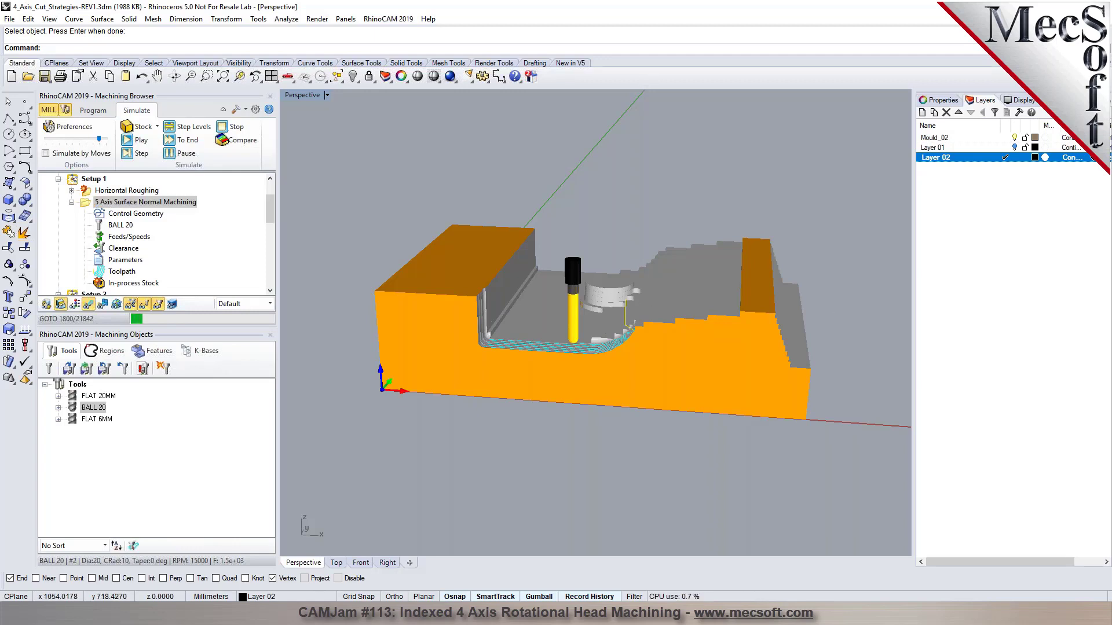